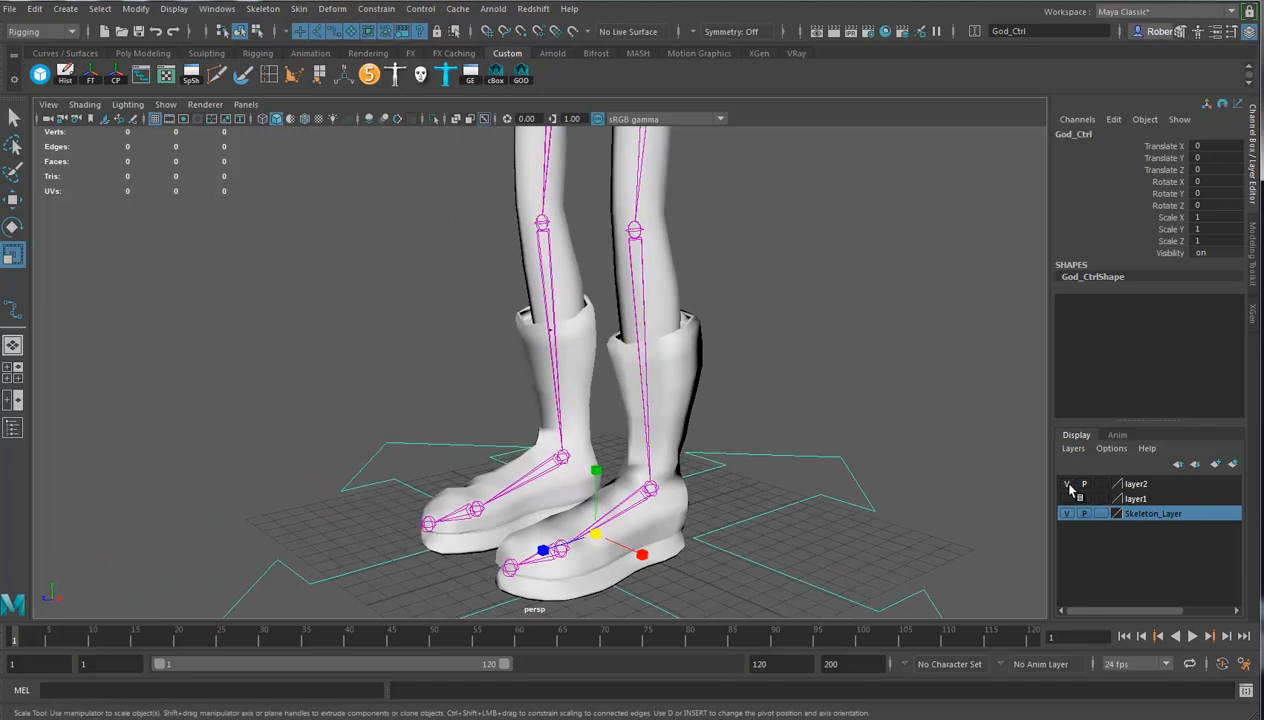
Hide layer2, then create a box control curve scaled to about 2.92 and snapped to the left ankle joint
{"action": "left_click", "coordinate": [1067, 484]}
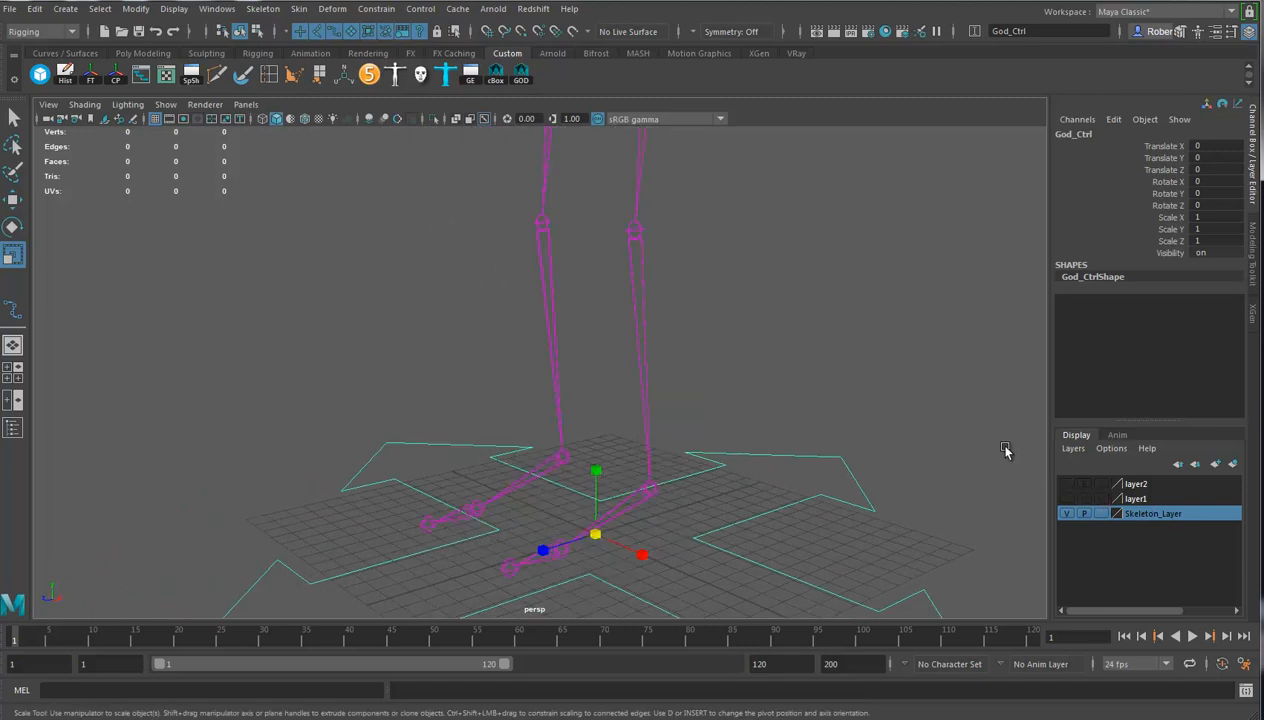
{"action": "left_click", "coordinate": [496, 74]}
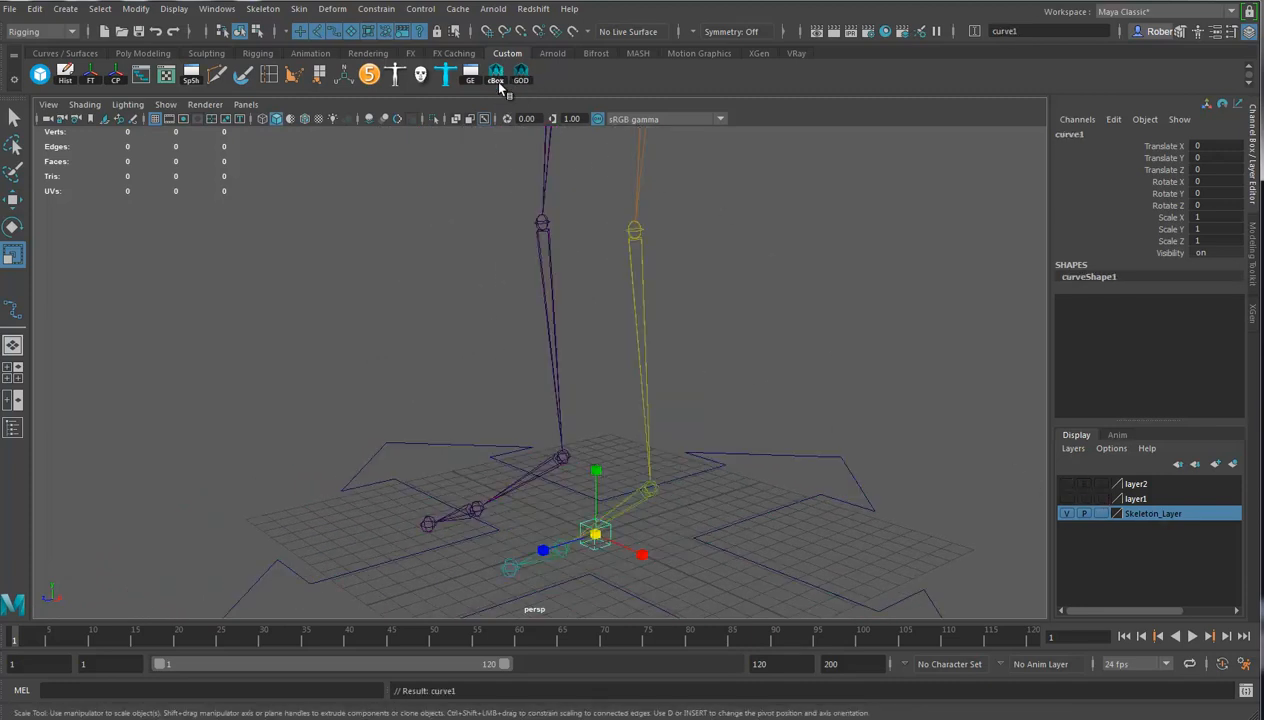
{"action": "left_click_drag", "start_coordinate": [602, 535], "coordinate": [666, 510]}
{"action": "key", "text": "w"}
{"action": "key", "text": "d"}
{"action": "key", "text": "v"}
{"action": "key", "text": "d"}
{"action": "key", "text": "v"}
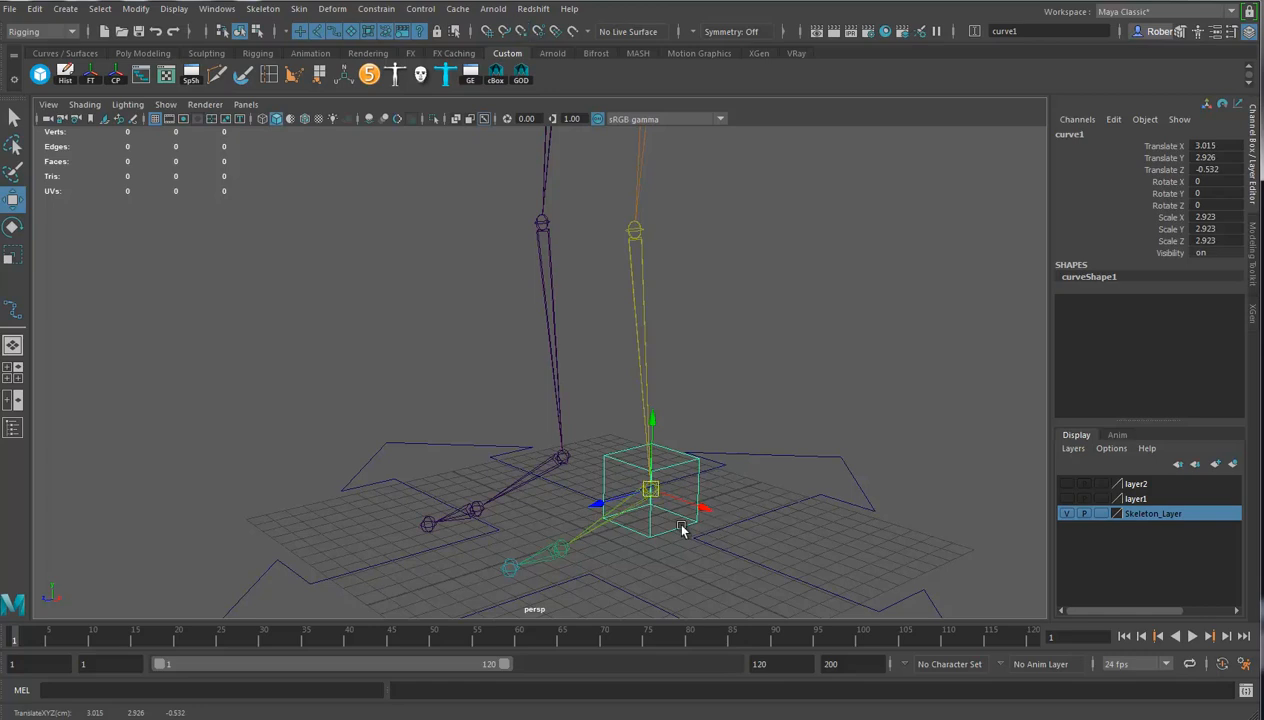
Show a side view beside the perspective view and move the box's upper rear control vertices slightly inward and down
{"action": "left_click_drag", "start_coordinate": [779, 516], "coordinate": [686, 516], "text": "alt"}
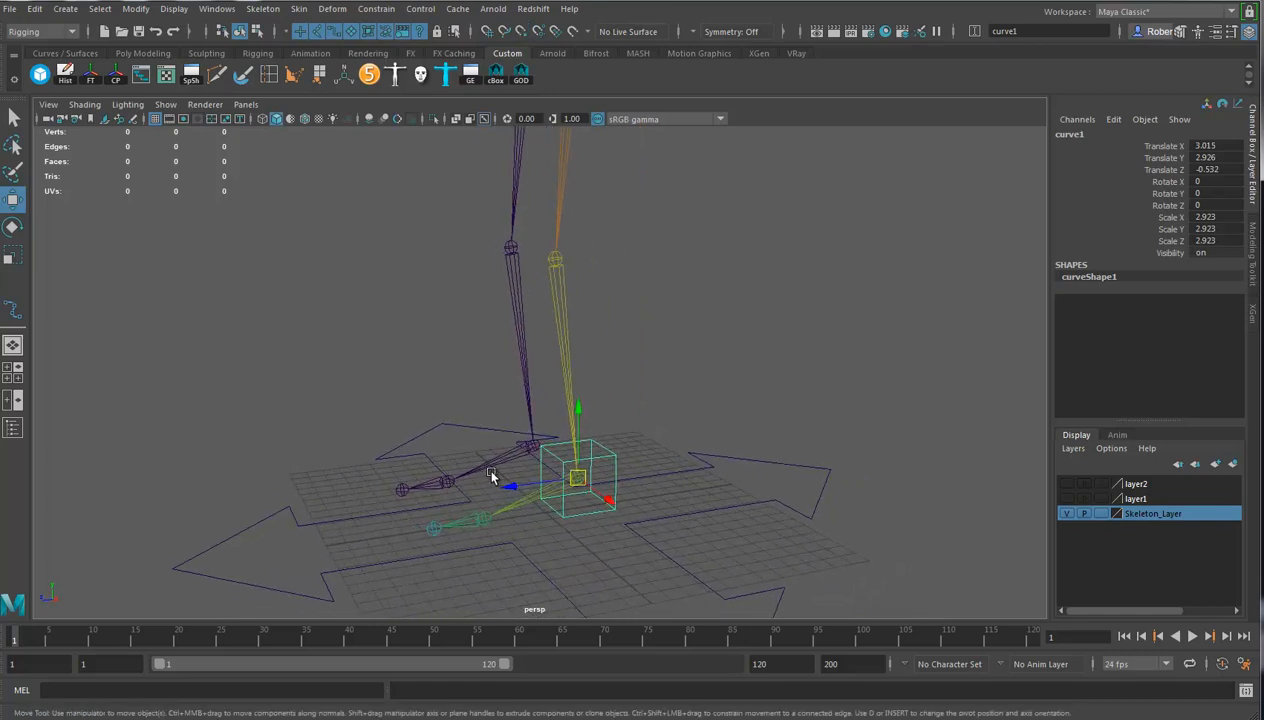
{"action": "key", "text": "space"}
{"action": "mouse_move", "coordinate": [414, 577]}
{"action": "middle_mouse_down", "text": "alt"}
{"action": "mouse_move", "coordinate": [388, 200]}
{"action": "mouse_move", "coordinate": [383, 260]}
{"action": "middle_mouse_up", "text": "alt"}
{"action": "middle_click_drag", "start_coordinate": [346, 568], "coordinate": [399, 381], "text": "alt"}
{"action": "mouse_move", "coordinate": [401, 387]}
{"action": "right_mouse_down", "text": "alt"}
{"action": "mouse_move", "coordinate": [485, 473]}
{"action": "mouse_move", "coordinate": [448, 478]}
{"action": "right_mouse_up", "text": "alt"}
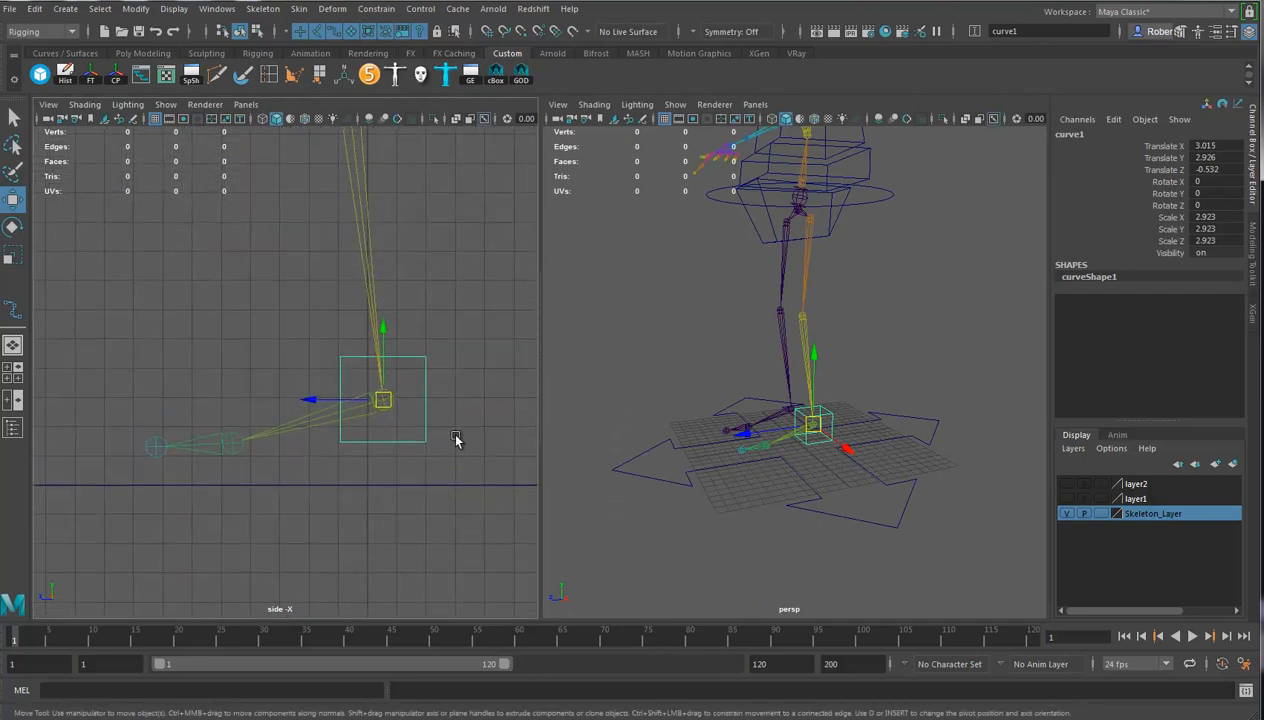
{"action": "right_click_drag", "start_coordinate": [426, 389], "coordinate": [338, 398]}
{"action": "left_click_drag", "start_coordinate": [420, 344], "coordinate": [411, 374]}
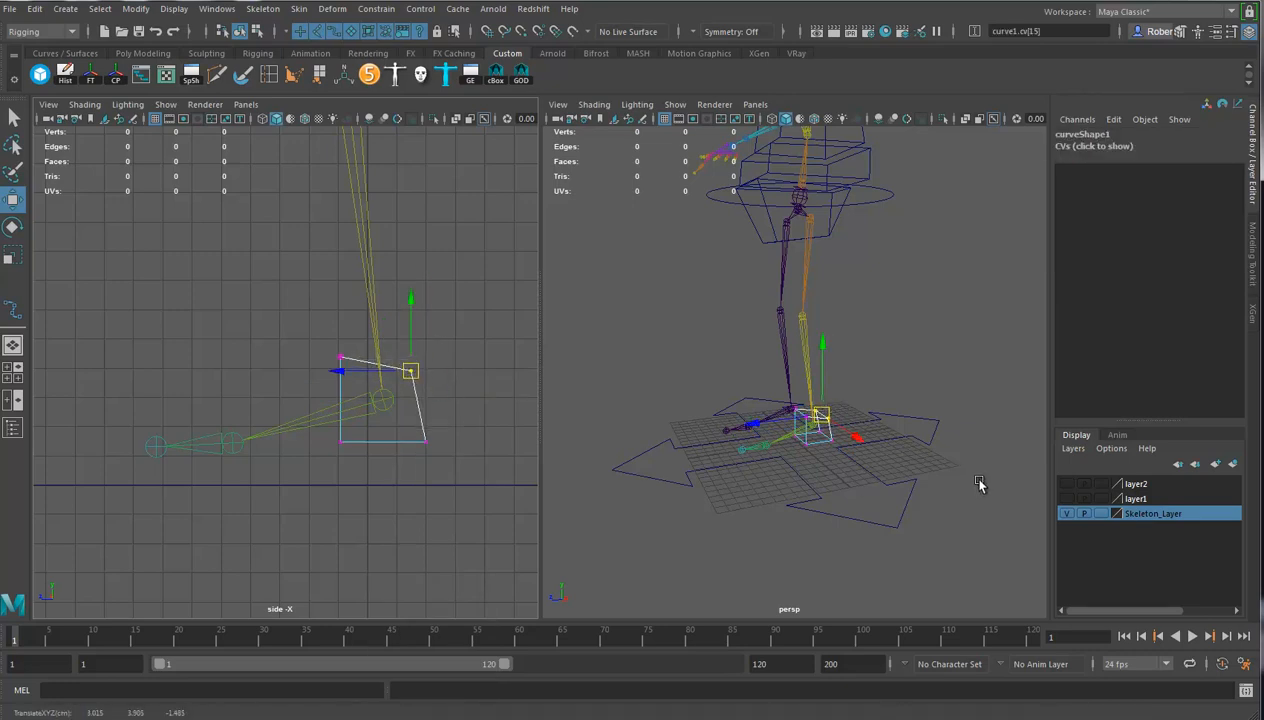
Show layer2 and reshape the box's control vertices in side view to enclose the left boot from heel to toe
{"action": "left_click", "coordinate": [1069, 485]}
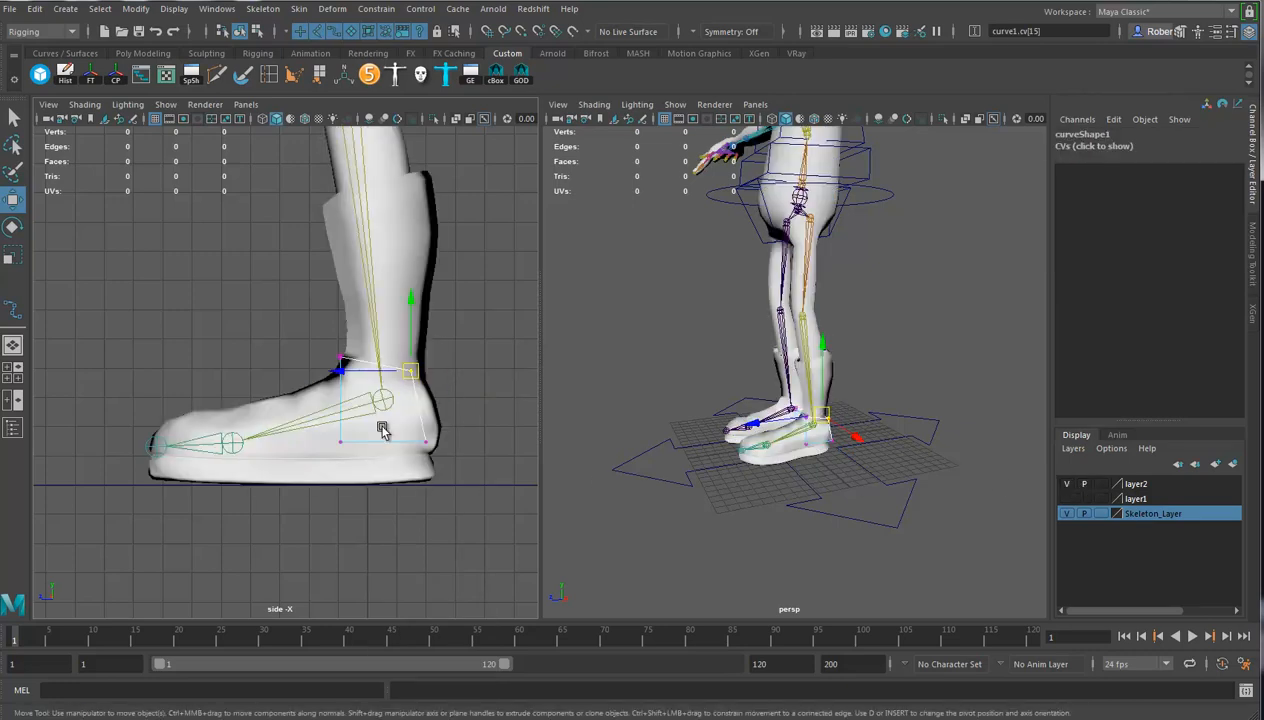
{"action": "left_click", "coordinate": [331, 363]}
{"action": "left_click_drag", "start_coordinate": [333, 366], "coordinate": [329, 365]}
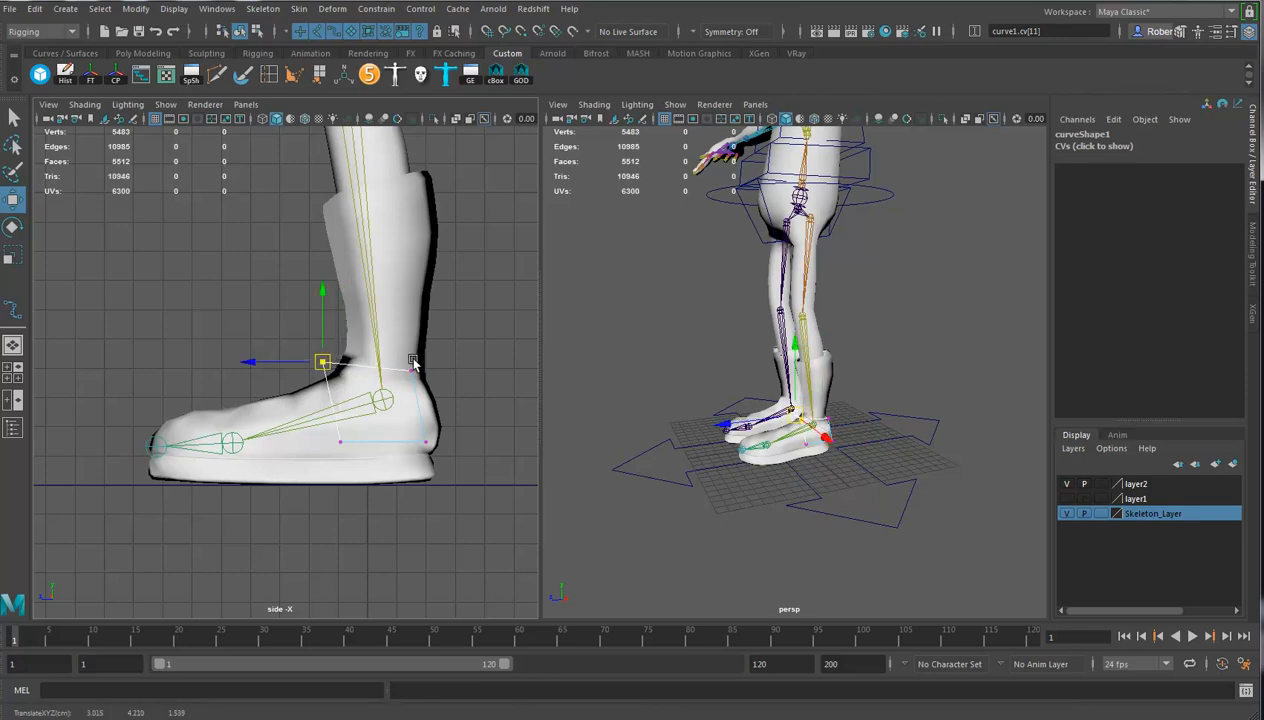
{"action": "left_click_drag", "start_coordinate": [414, 361], "coordinate": [443, 360]}
{"action": "left_click_drag", "start_coordinate": [443, 421], "coordinate": [456, 488]}
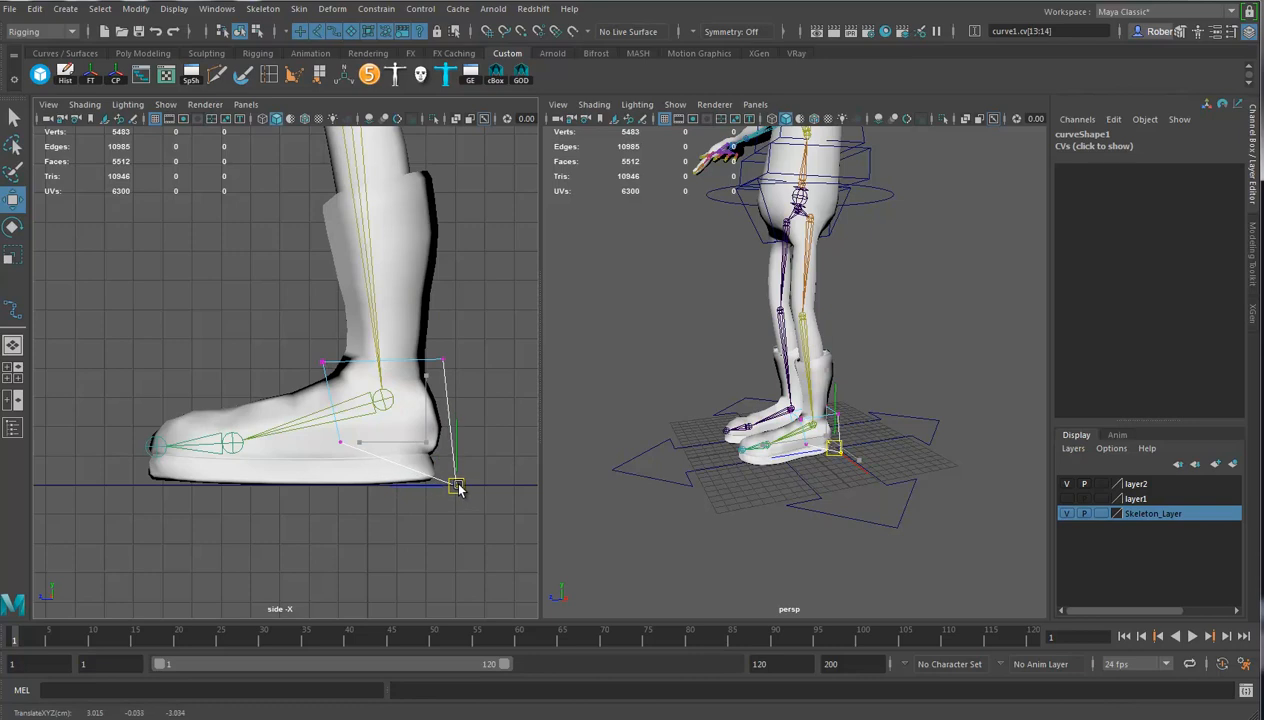
{"action": "left_click_drag", "start_coordinate": [350, 430], "coordinate": [121, 485]}
{"action": "left_click_drag", "start_coordinate": [288, 341], "coordinate": [334, 372]}
{"action": "left_click_drag", "start_coordinate": [328, 365], "coordinate": [139, 404]}
Select all control vertices of the foot box, widen it along X around the left boot, and return to object mode
{"action": "left_click_drag", "start_coordinate": [682, 405], "coordinate": [716, 416], "text": "alt"}
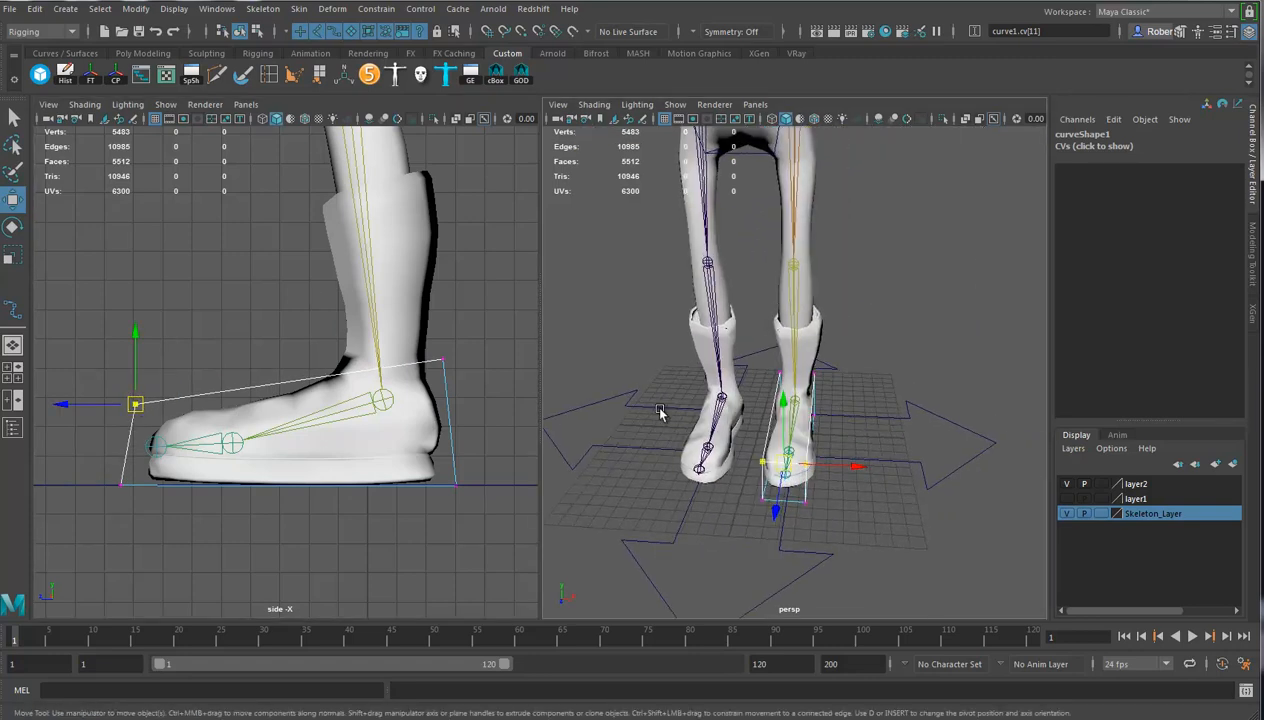
{"action": "left_click_drag", "start_coordinate": [456, 346], "coordinate": [429, 372], "text": "shift"}
{"action": "left_click_drag", "start_coordinate": [480, 449], "coordinate": [431, 511], "text": "shift"}
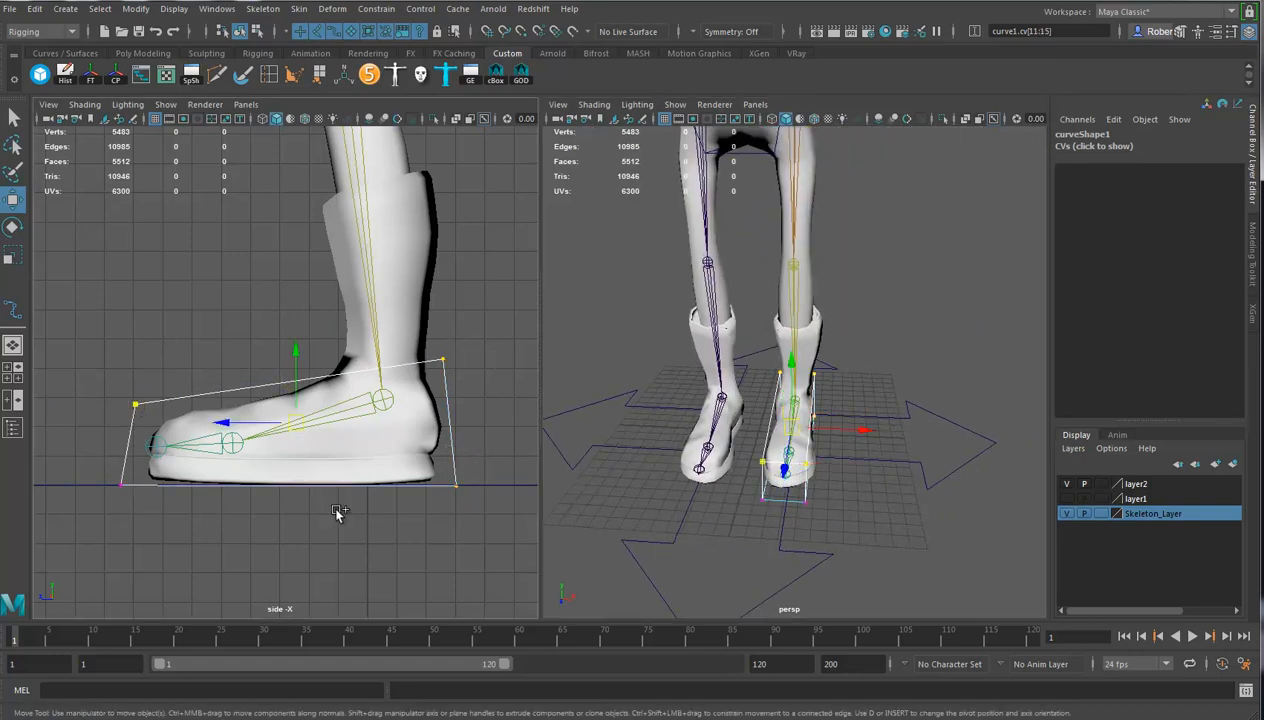
{"action": "left_click_drag", "start_coordinate": [107, 471], "coordinate": [150, 502], "text": "shift"}
{"action": "left_click", "coordinate": [13, 257]}
{"action": "left_click", "coordinate": [862, 432]}
{"action": "left_click_drag", "start_coordinate": [897, 437], "coordinate": [838, 455], "text": "alt"}
{"action": "key", "text": "w"}
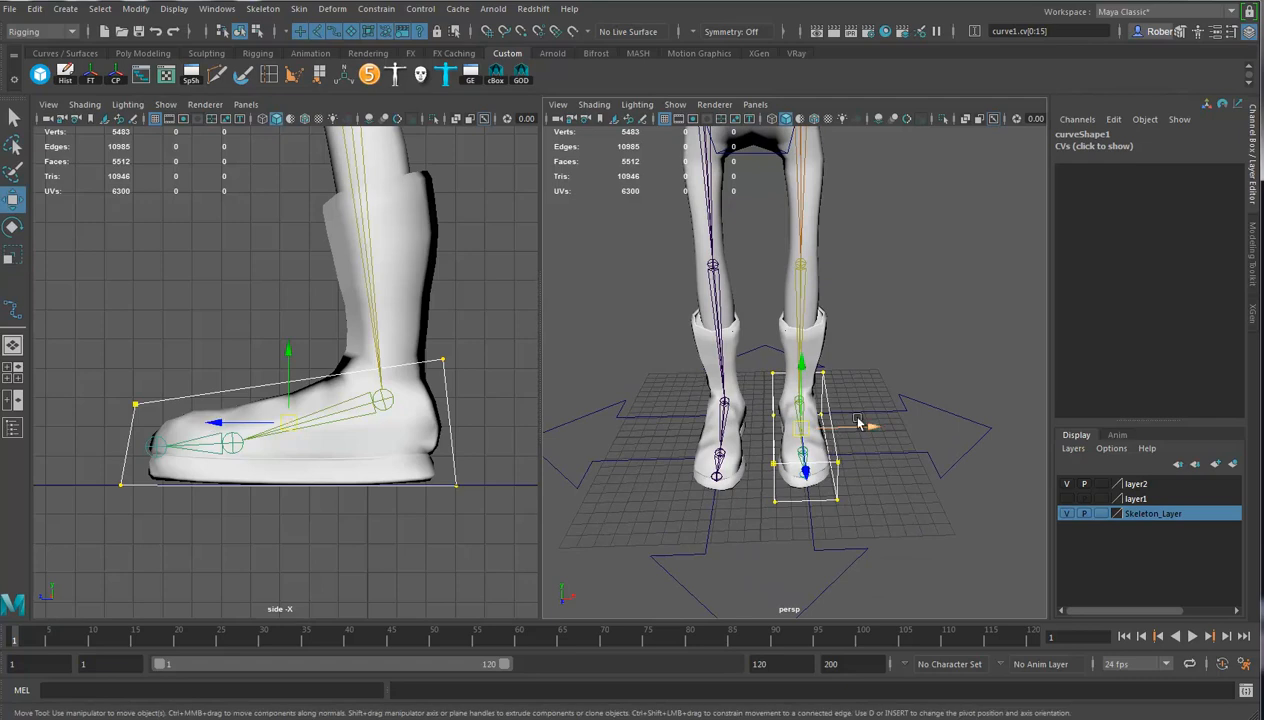
{"action": "left_click_drag", "start_coordinate": [880, 430], "coordinate": [829, 412], "text": "alt"}
{"action": "right_click_drag", "start_coordinate": [818, 395], "coordinate": [872, 368]}
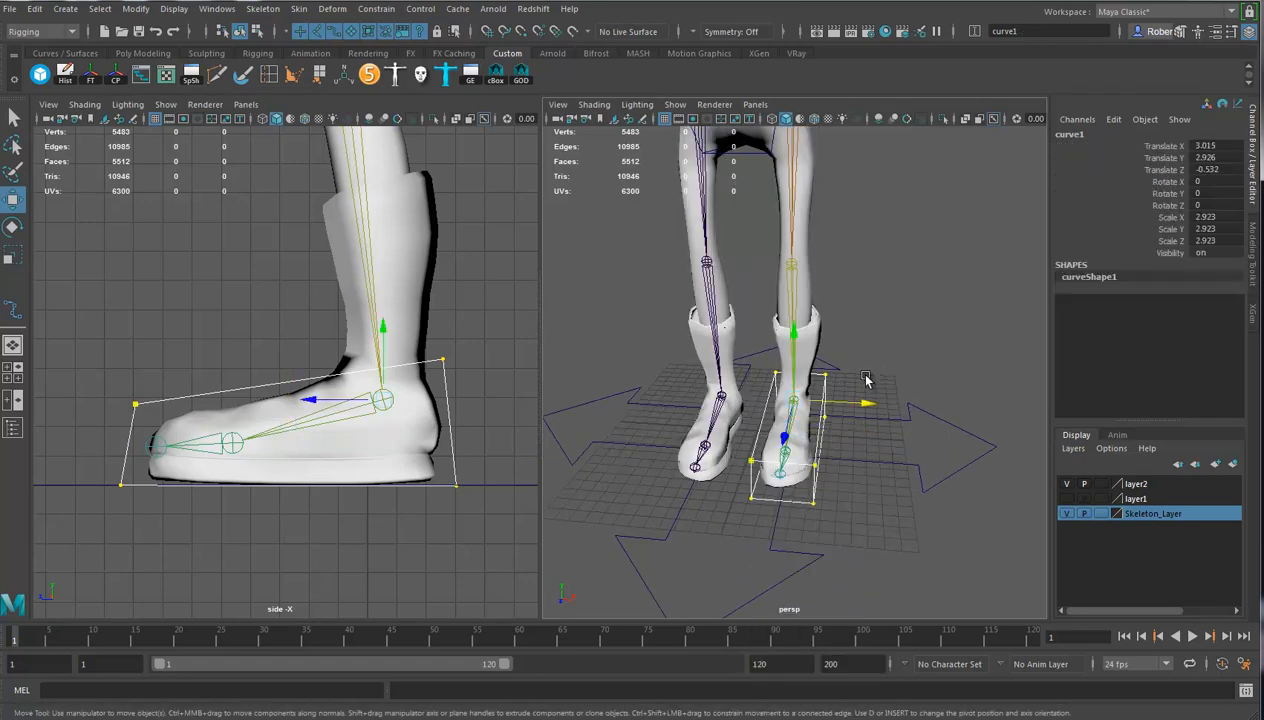
{"action": "left_click_drag", "start_coordinate": [906, 465], "coordinate": [848, 472], "text": "alt"}
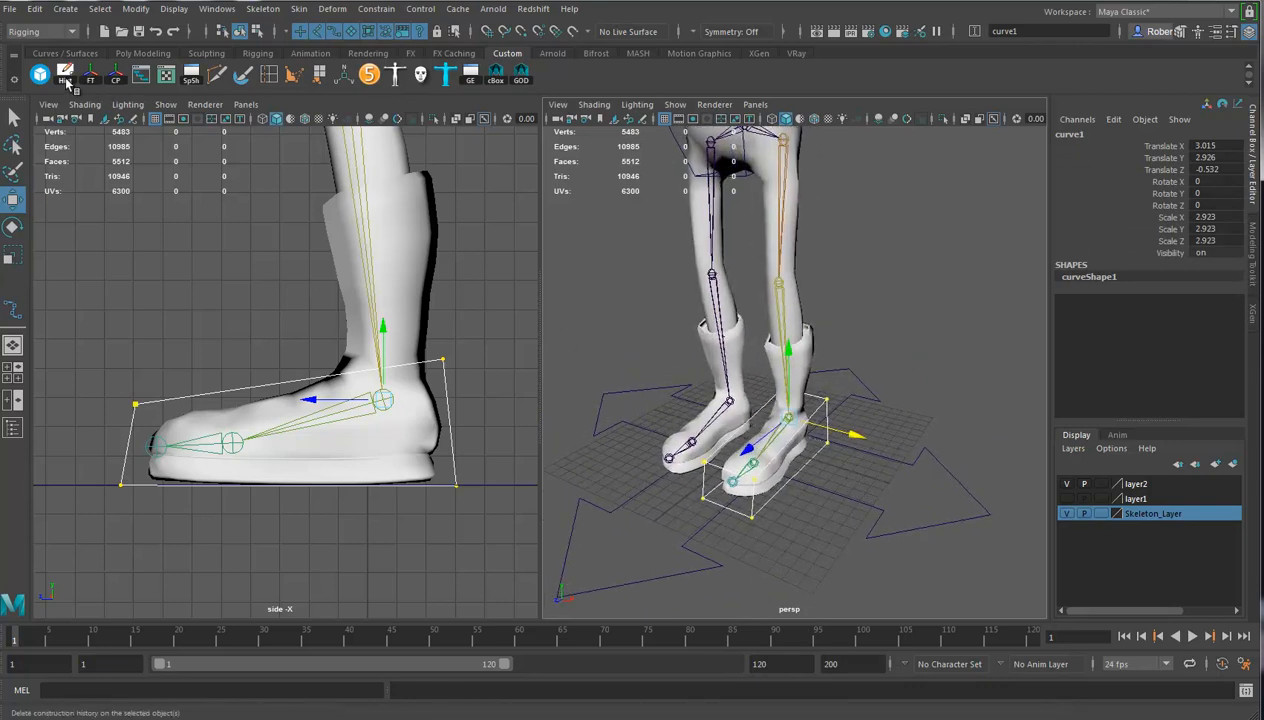
Pull the toe-end control vertices on the outer side of the foot box back to angle its front, then reselect the whole curve
{"action": "mouse_move", "coordinate": [715, 425]}
{"action": "left_mouse_down", "text": "alt"}
{"action": "mouse_move", "coordinate": [820, 501]}
{"action": "mouse_move", "coordinate": [830, 557]}
{"action": "left_mouse_up", "text": "alt"}
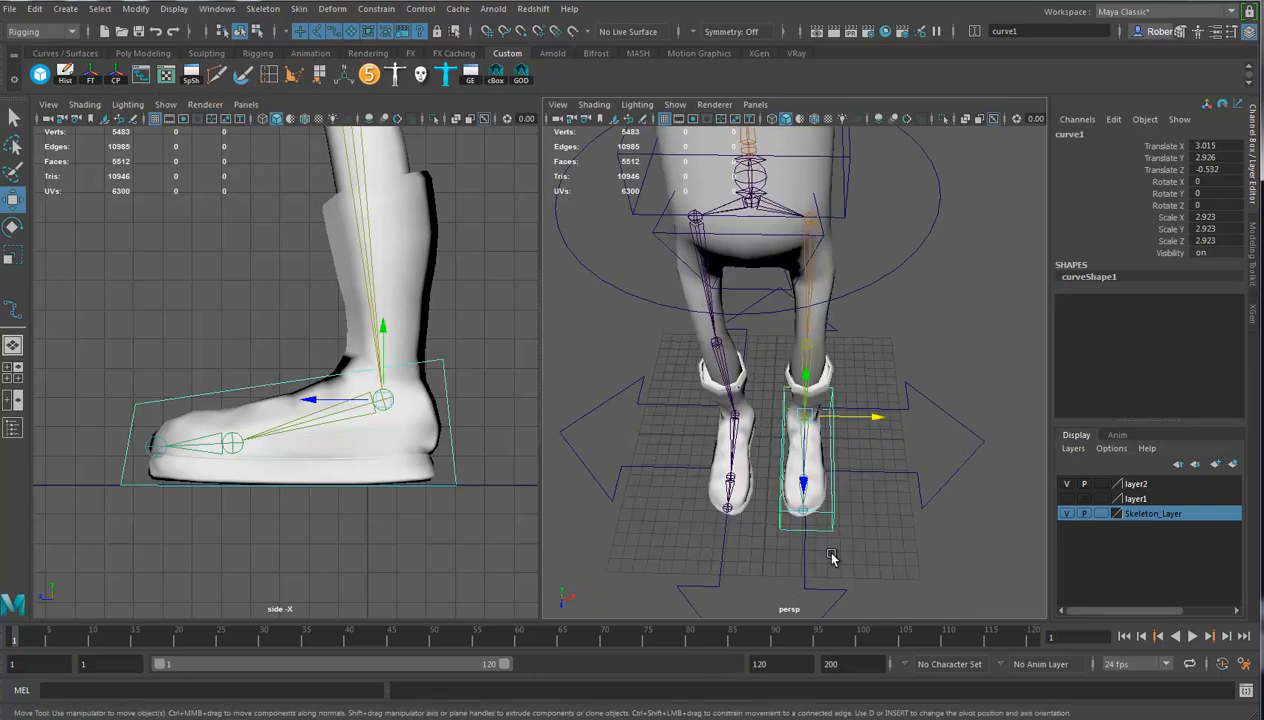
{"action": "right_click_drag", "start_coordinate": [820, 425], "coordinate": [760, 390]}
{"action": "left_click_drag", "start_coordinate": [855, 497], "coordinate": [795, 505]}
{"action": "left_click_drag", "start_coordinate": [831, 437], "coordinate": [870, 425], "text": "alt"}
{"action": "right_click_drag", "start_coordinate": [745, 443], "coordinate": [815, 368]}
{"action": "left_click", "coordinate": [742, 441]}
Rename the foot control curve to LFoot_Ctrl and freeze its transformations
{"action": "left_click_drag", "start_coordinate": [714, 466], "coordinate": [750, 475], "text": "alt"}
{"action": "scroll", "coordinate": [778, 465], "scroll_direction": "up", "scroll_amount": 5}
{"action": "left_click", "coordinate": [1069, 135]}
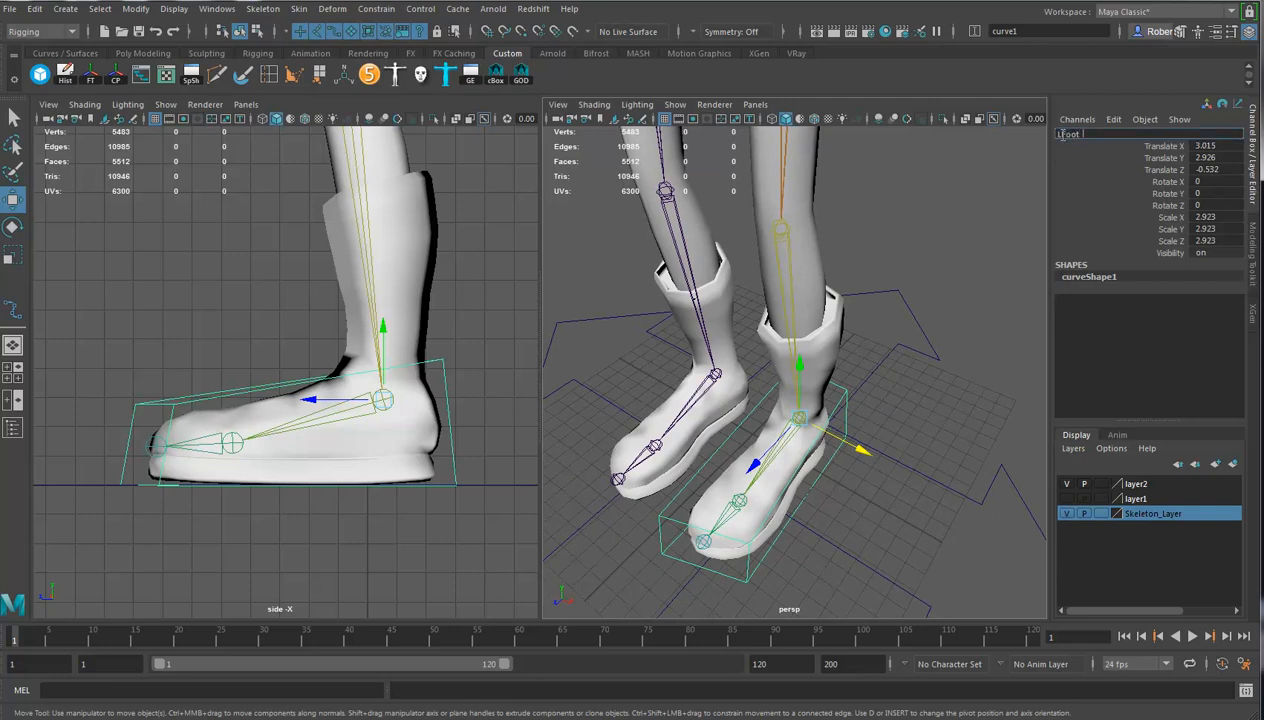
{"action": "type", "text": "LFoot_Ctrl"}
{"action": "key", "text": "Return"}
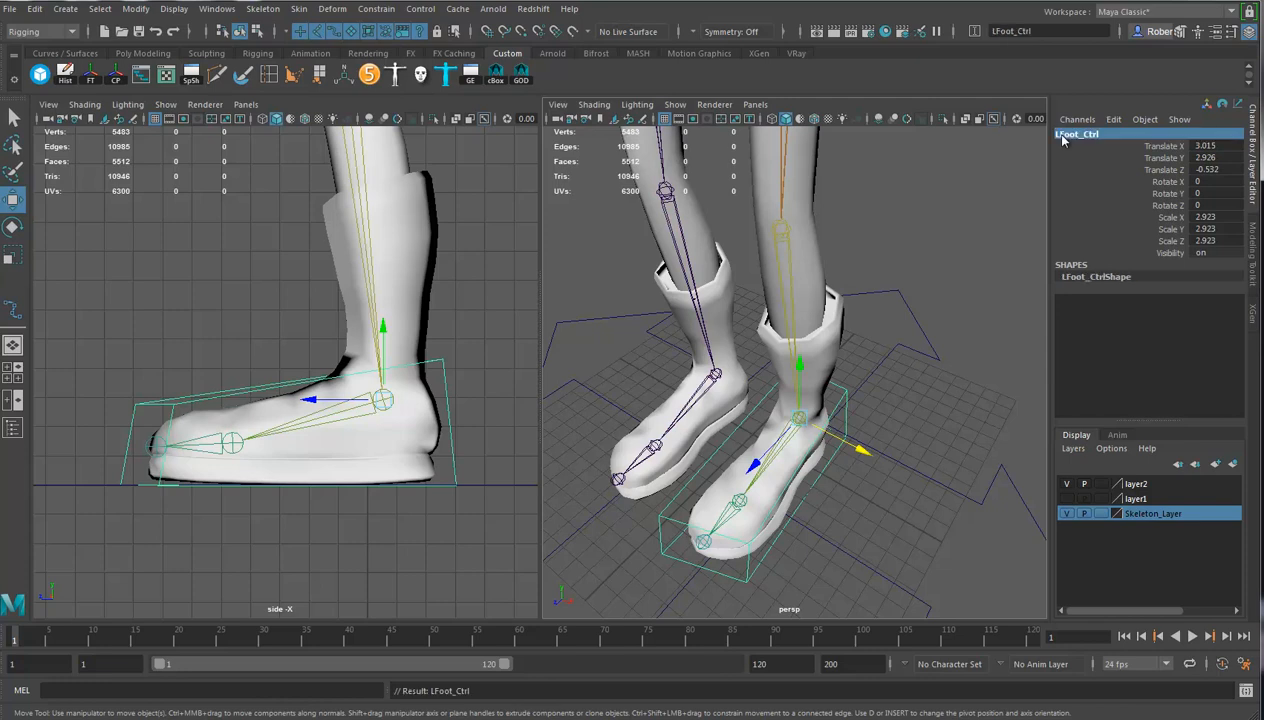
{"action": "left_click", "coordinate": [92, 78]}
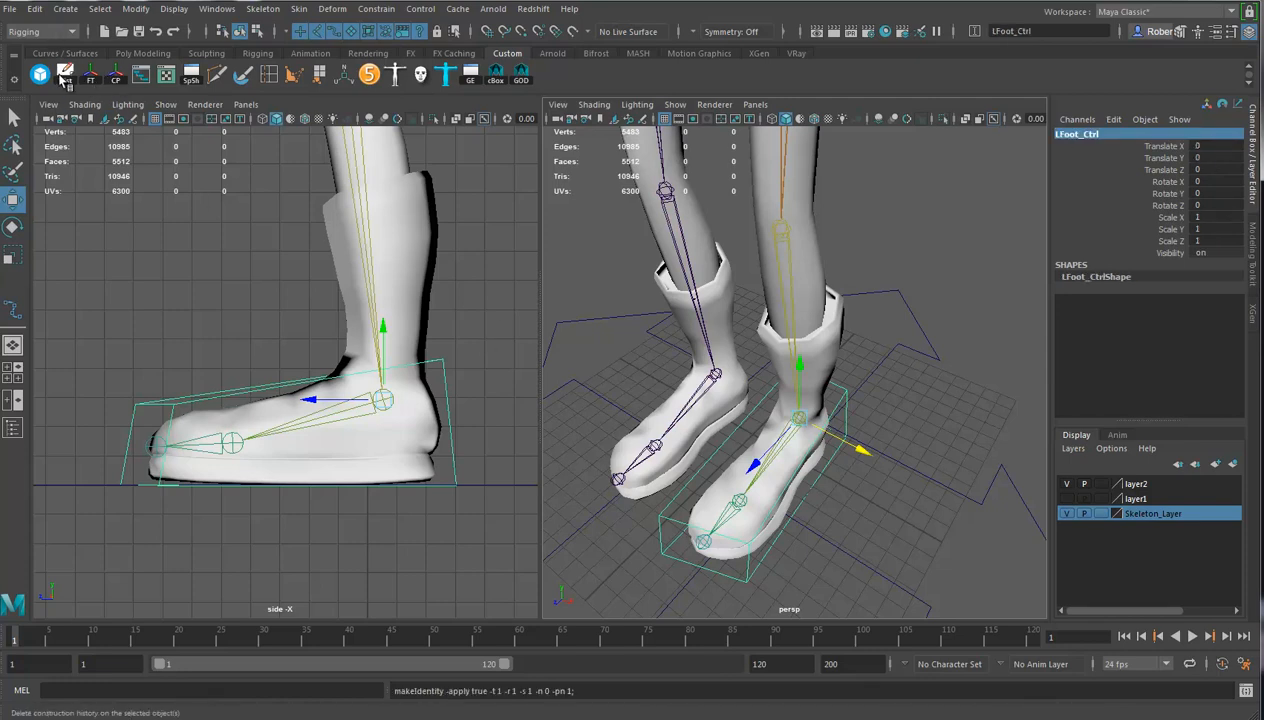
Hide the character mesh on layer2, leaving the leg skeleton and controls framed in both views
{"action": "left_click_drag", "start_coordinate": [708, 514], "coordinate": [743, 509], "text": "alt"}
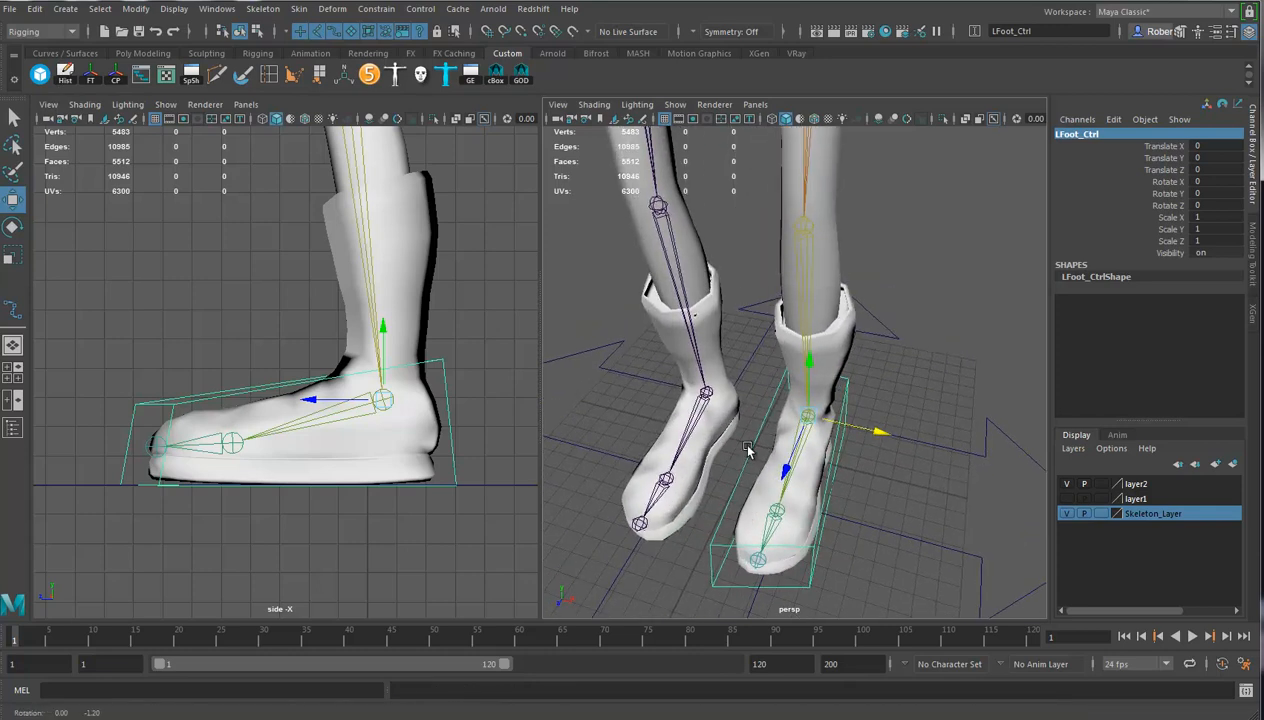
{"action": "left_click_drag", "start_coordinate": [747, 453], "coordinate": [733, 435], "text": "alt"}
{"action": "left_click_drag", "start_coordinate": [869, 543], "coordinate": [854, 528], "text": "alt"}
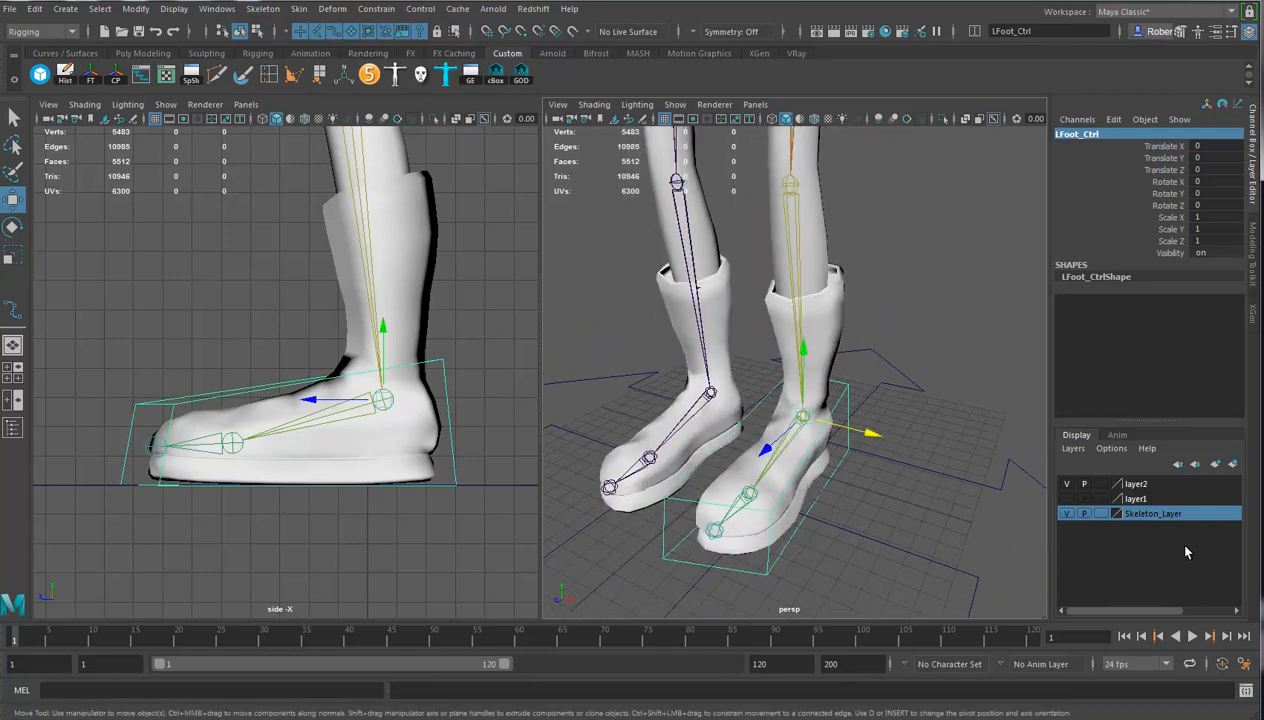
{"action": "left_click", "coordinate": [1067, 484]}
{"action": "left_click_drag", "start_coordinate": [863, 485], "coordinate": [833, 472], "text": "alt"}
{"action": "right_click_drag", "start_coordinate": [834, 472], "coordinate": [749, 462], "text": "alt"}
{"action": "middle_click_drag", "start_coordinate": [749, 462], "coordinate": [773, 511], "text": "alt"}
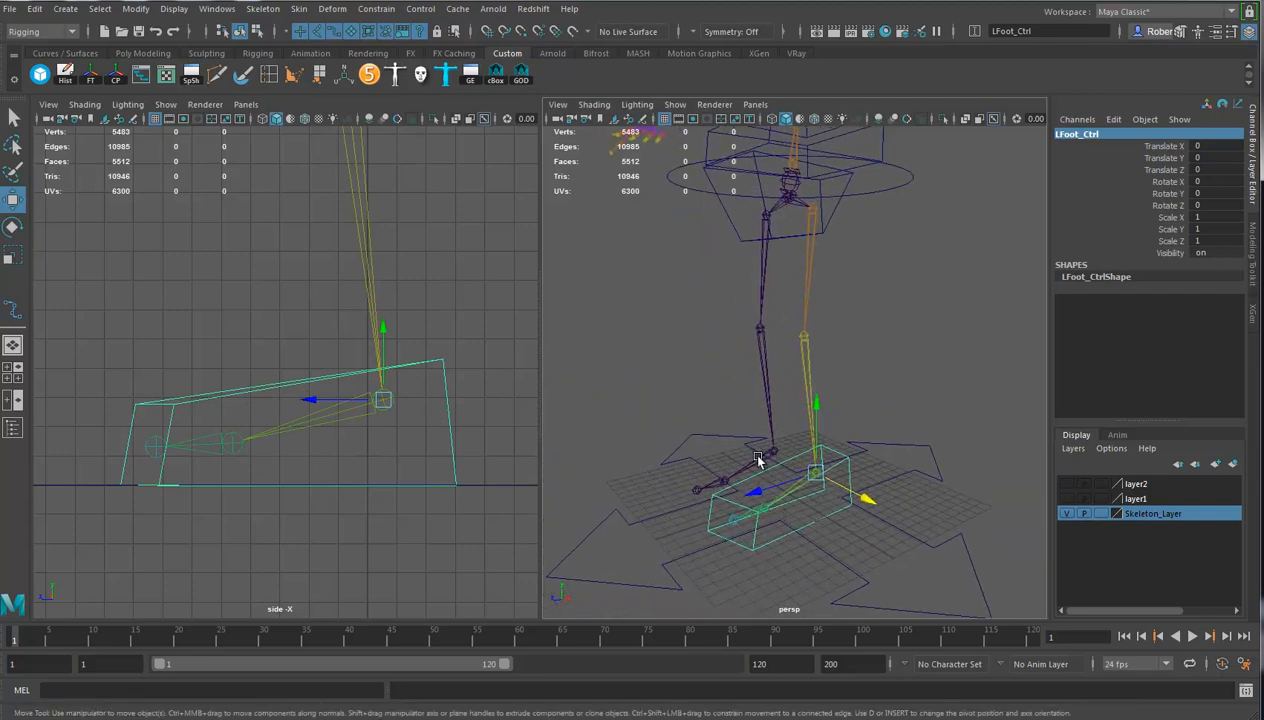
{"action": "right_click_drag", "start_coordinate": [315, 354], "coordinate": [223, 339], "text": "alt"}
{"action": "middle_click_drag", "start_coordinate": [223, 339], "coordinate": [215, 427], "text": "alt"}
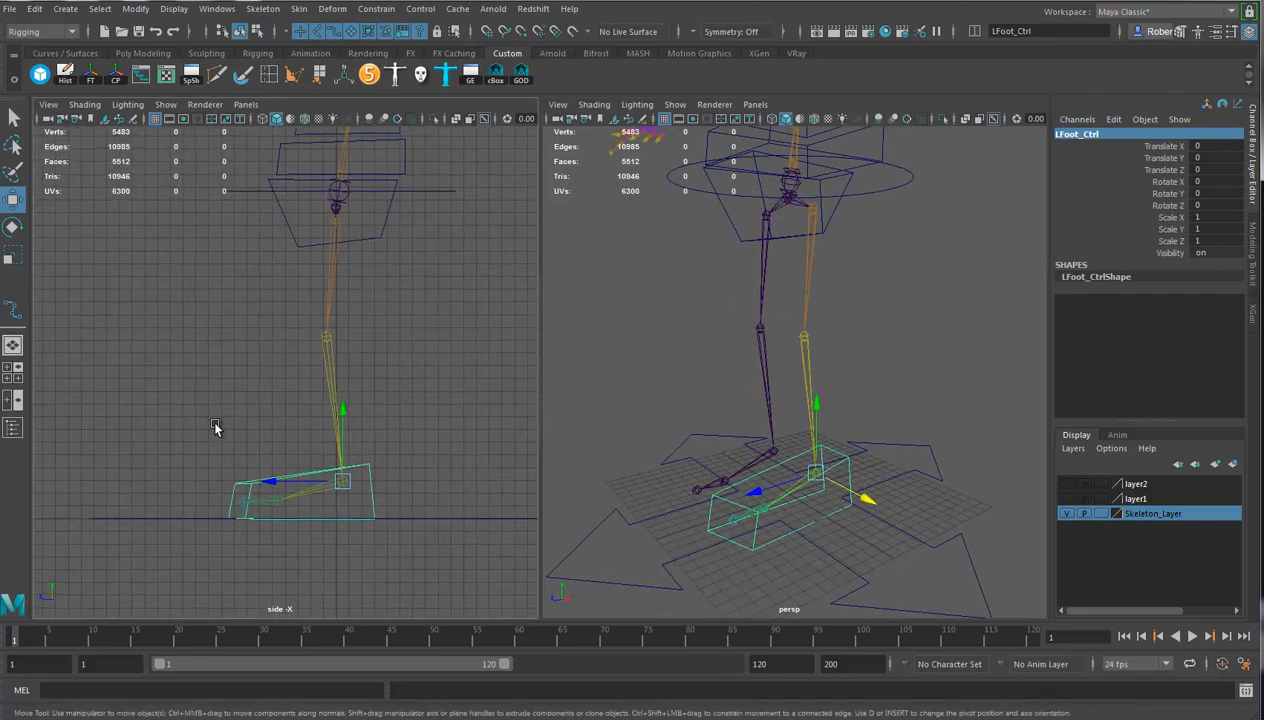
Draw a spiral curve with the CV Curve Tool in side view, in front of the left shin above the toes
{"action": "left_click", "coordinate": [66, 9]}
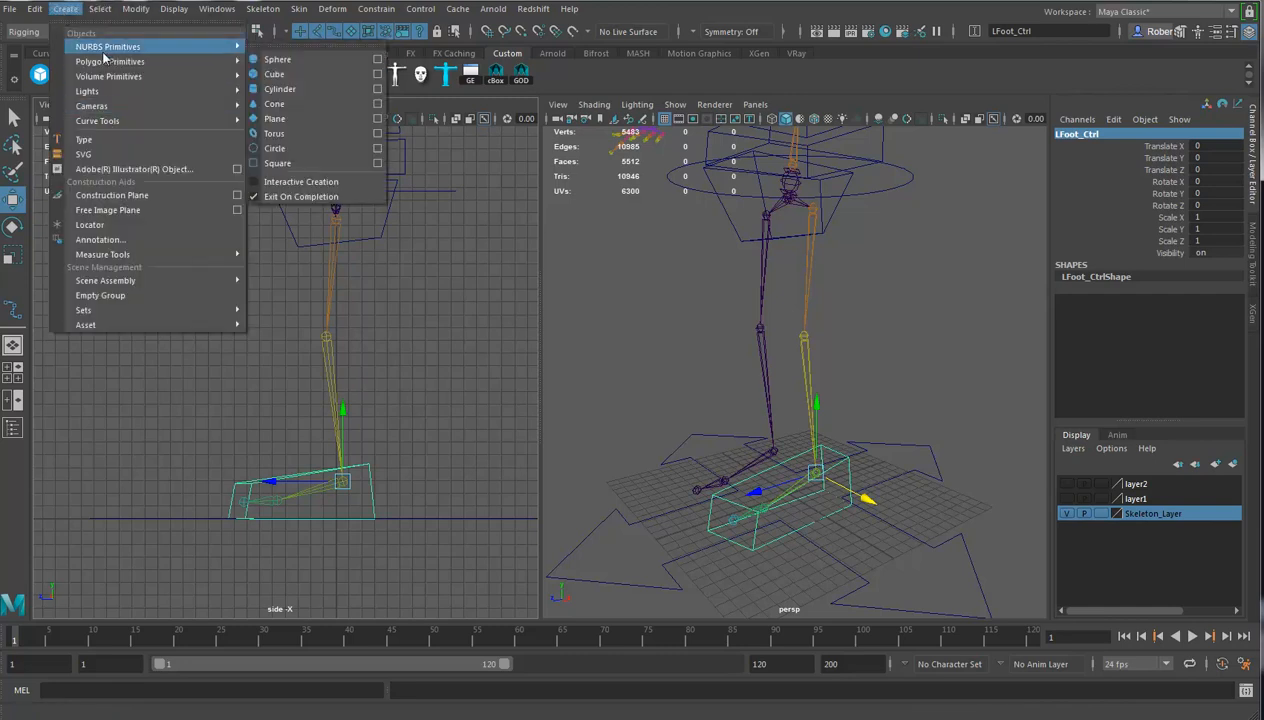
{"action": "mouse_move", "coordinate": [130, 121]}
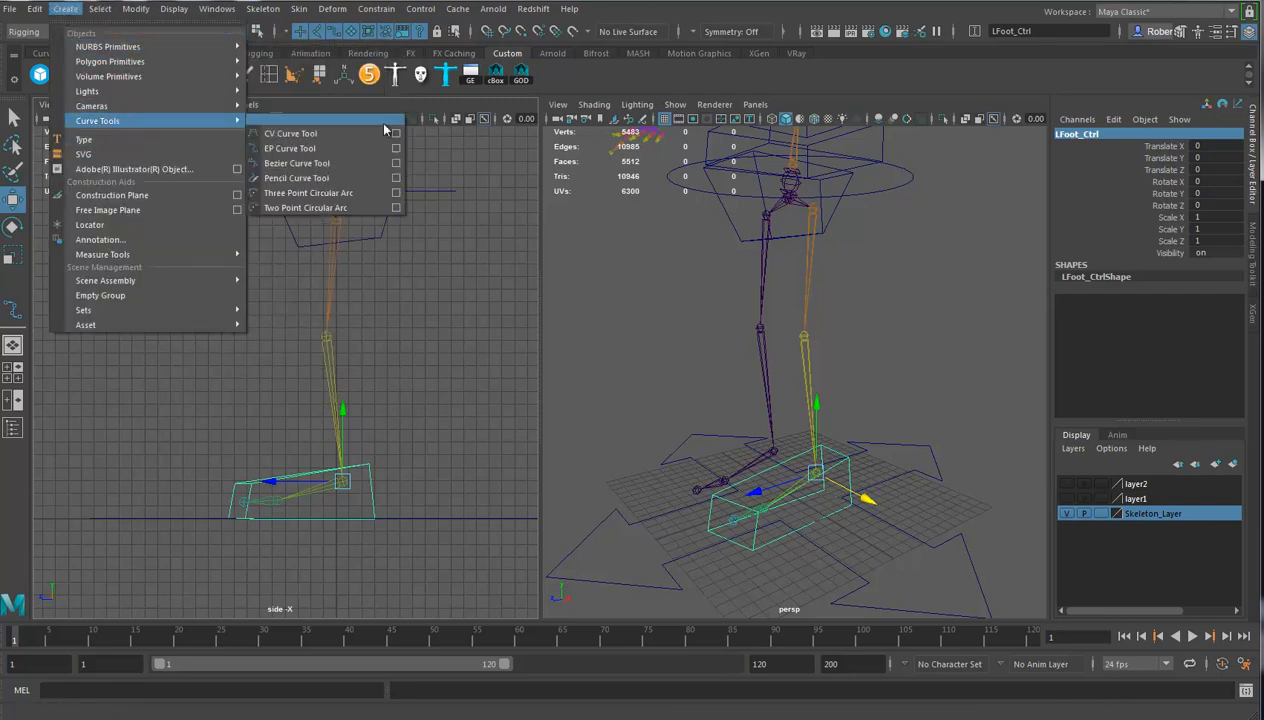
{"action": "left_click", "coordinate": [316, 135]}
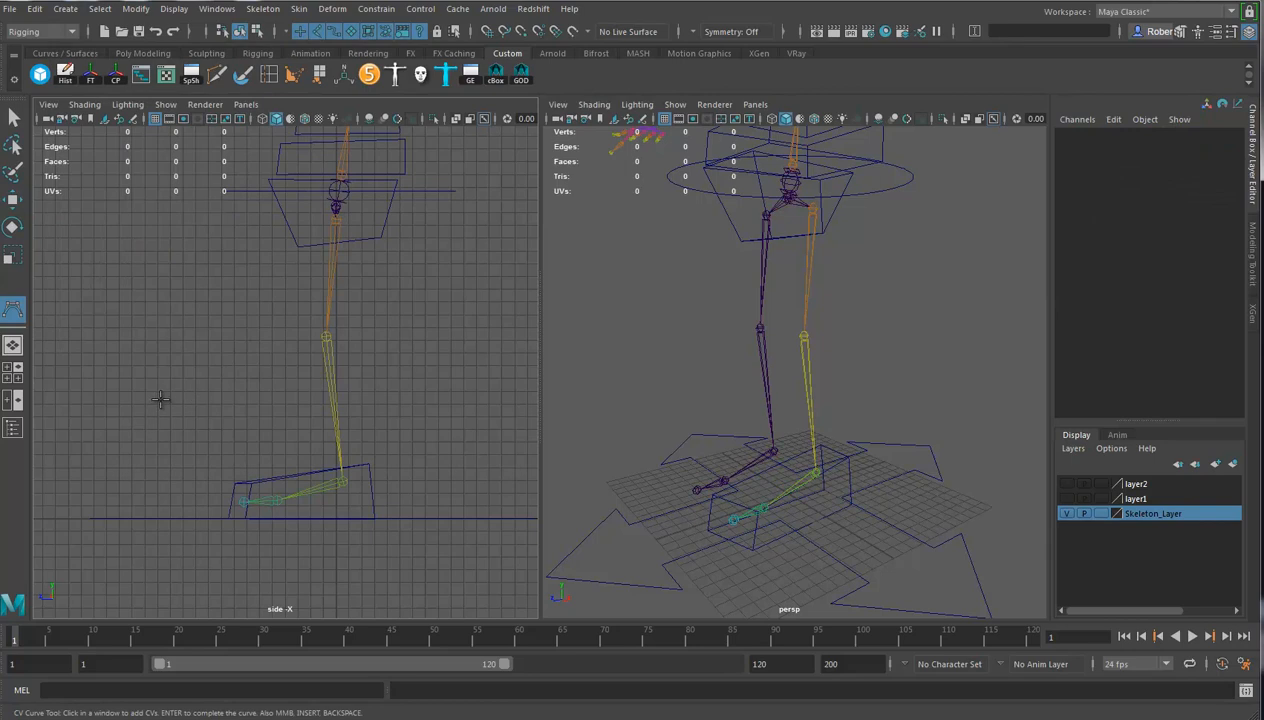
{"action": "left_click", "coordinate": [145, 422]}
{"action": "left_click", "coordinate": [160, 429]}
{"action": "left_click", "coordinate": [171, 417]}
{"action": "left_click", "coordinate": [158, 408]}
{"action": "left_click", "coordinate": [146, 407]}
{"action": "left_click", "coordinate": [131, 419]}
{"action": "left_click", "coordinate": [137, 435]}
{"action": "left_click", "coordinate": [150, 440]}
{"action": "left_click", "coordinate": [177, 437]}
{"action": "left_click", "coordinate": [186, 420]}
{"action": "left_click", "coordinate": [172, 399]}
{"action": "left_click", "coordinate": [160, 393]}
{"action": "left_click", "coordinate": [126, 400]}
{"action": "left_click", "coordinate": [118, 413]}
{"action": "left_click", "coordinate": [124, 424]}
{"action": "left_click", "coordinate": [141, 433]}
{"action": "left_click", "coordinate": [162, 432]}
{"action": "left_click", "coordinate": [178, 417]}
{"action": "left_click", "coordinate": [168, 393]}
{"action": "left_click", "coordinate": [149, 395]}
{"action": "left_click", "coordinate": [137, 402]}
{"action": "left_click", "coordinate": [125, 413]}
{"action": "left_click", "coordinate": [131, 427]}
{"action": "left_click", "coordinate": [146, 435]}
{"action": "left_click", "coordinate": [165, 433]}
{"action": "left_click", "coordinate": [177, 419]}
{"action": "left_click", "coordinate": [166, 403]}
{"action": "left_click", "coordinate": [158, 414]}
{"action": "left_click", "coordinate": [185, 421]}
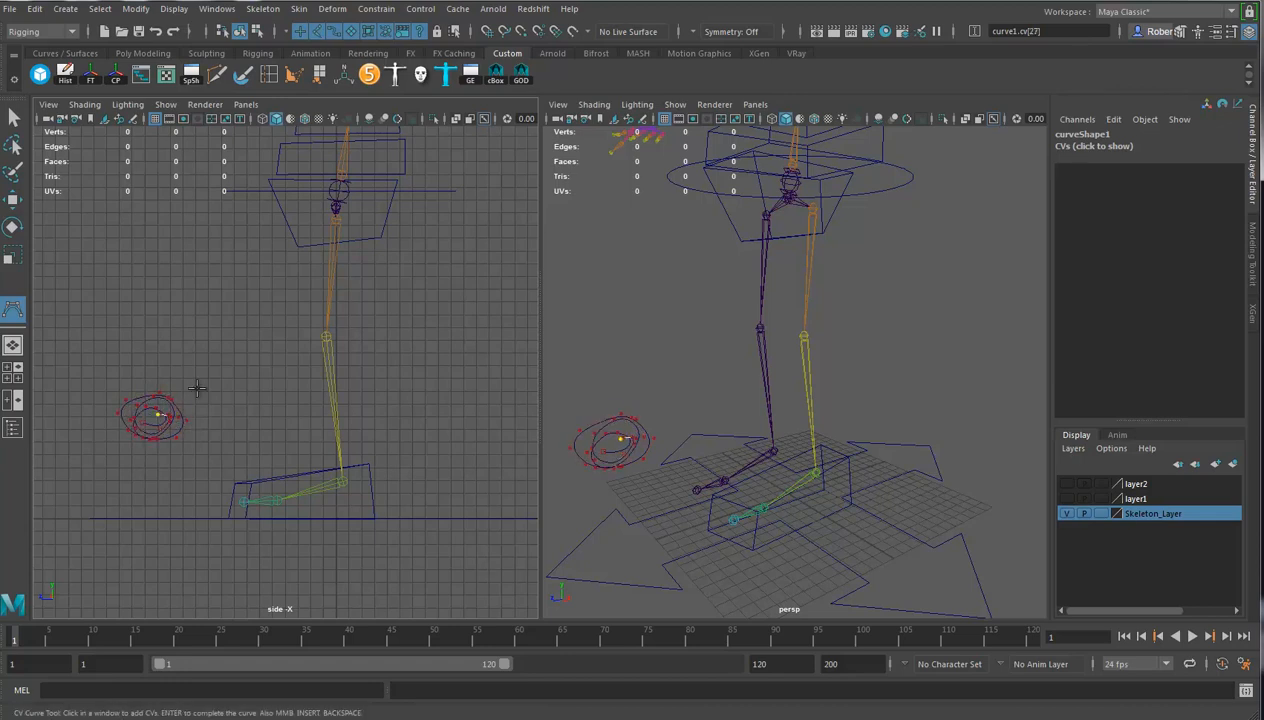
{"action": "key", "text": "w"}
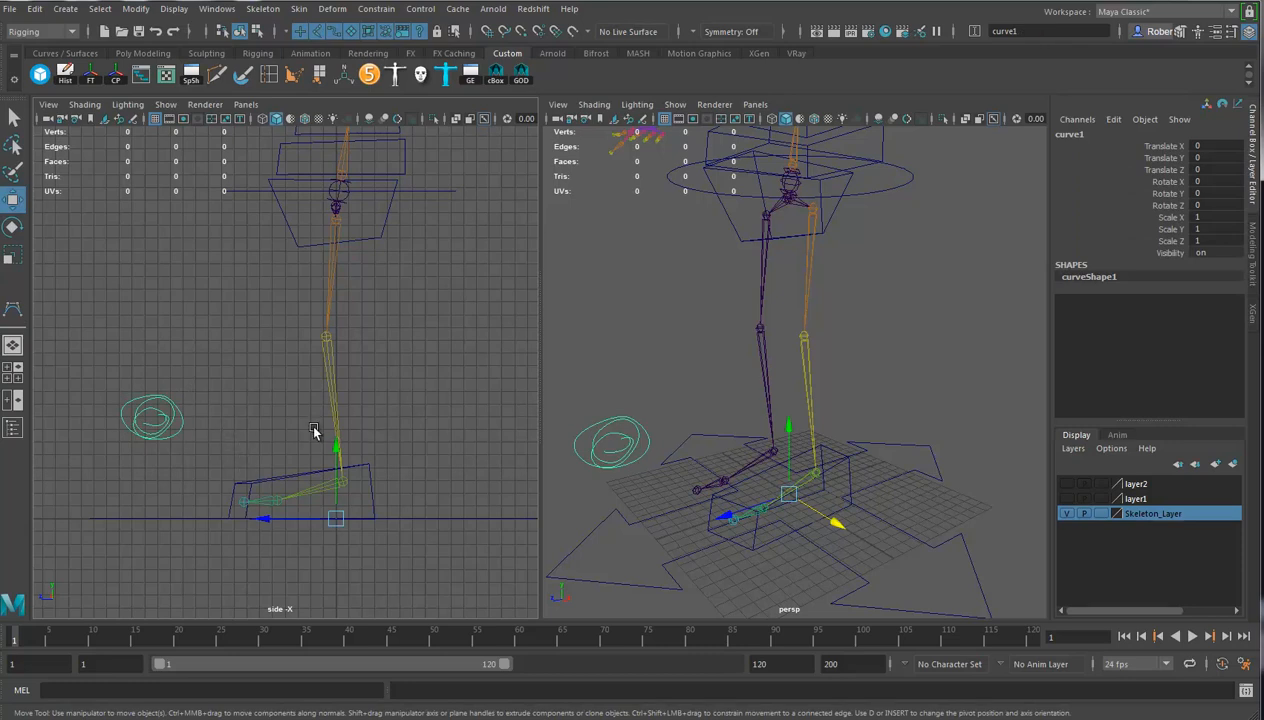
Center the spiral curve's pivot and snap it along X into line with the left leg joints, at Translate X 3.015
{"action": "left_click", "coordinate": [116, 75]}
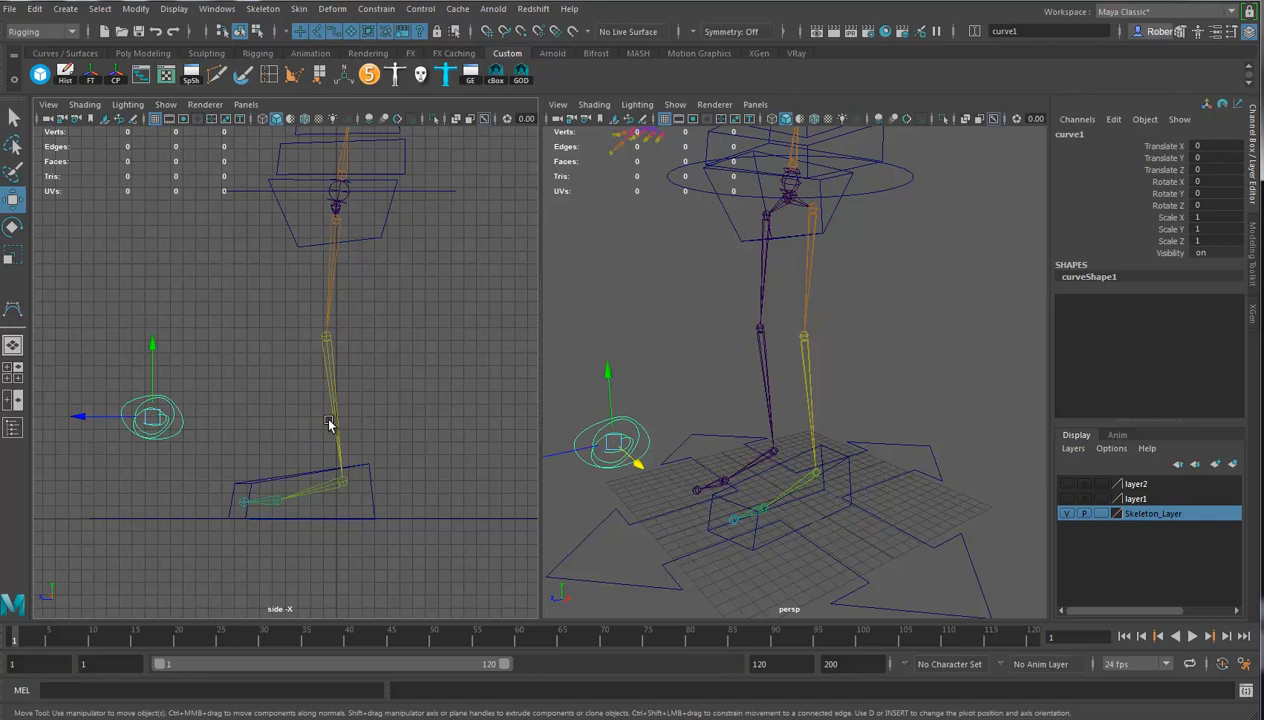
{"action": "middle_click_drag", "start_coordinate": [827, 367], "coordinate": [804, 347]}
{"action": "left_click_drag", "start_coordinate": [780, 405], "coordinate": [835, 405], "text": "alt"}
{"action": "left_click_drag", "start_coordinate": [899, 452], "coordinate": [734, 521], "text": "alt"}
{"action": "left_click", "coordinate": [732, 514]}
{"action": "key", "text": "v"}
{"action": "middle_click_drag", "start_coordinate": [831, 415], "coordinate": [848, 371]}
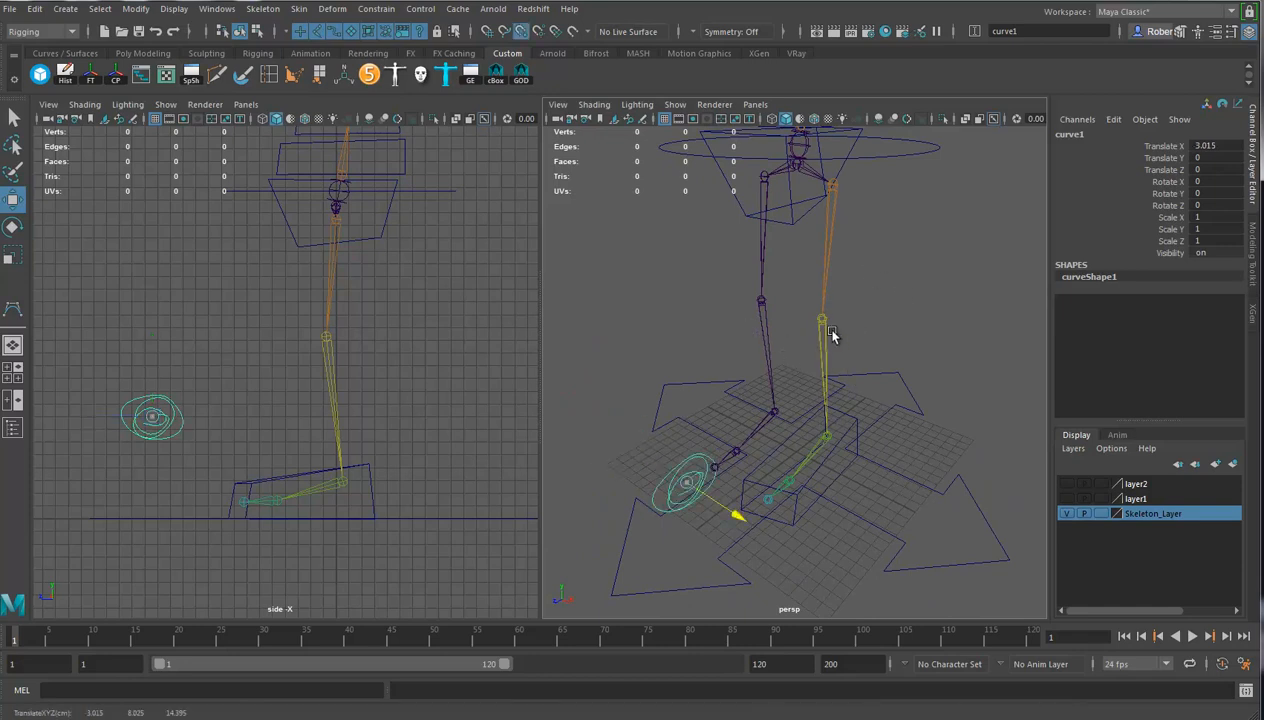
{"action": "left_click_drag", "start_coordinate": [796, 467], "coordinate": [854, 454], "text": "alt"}
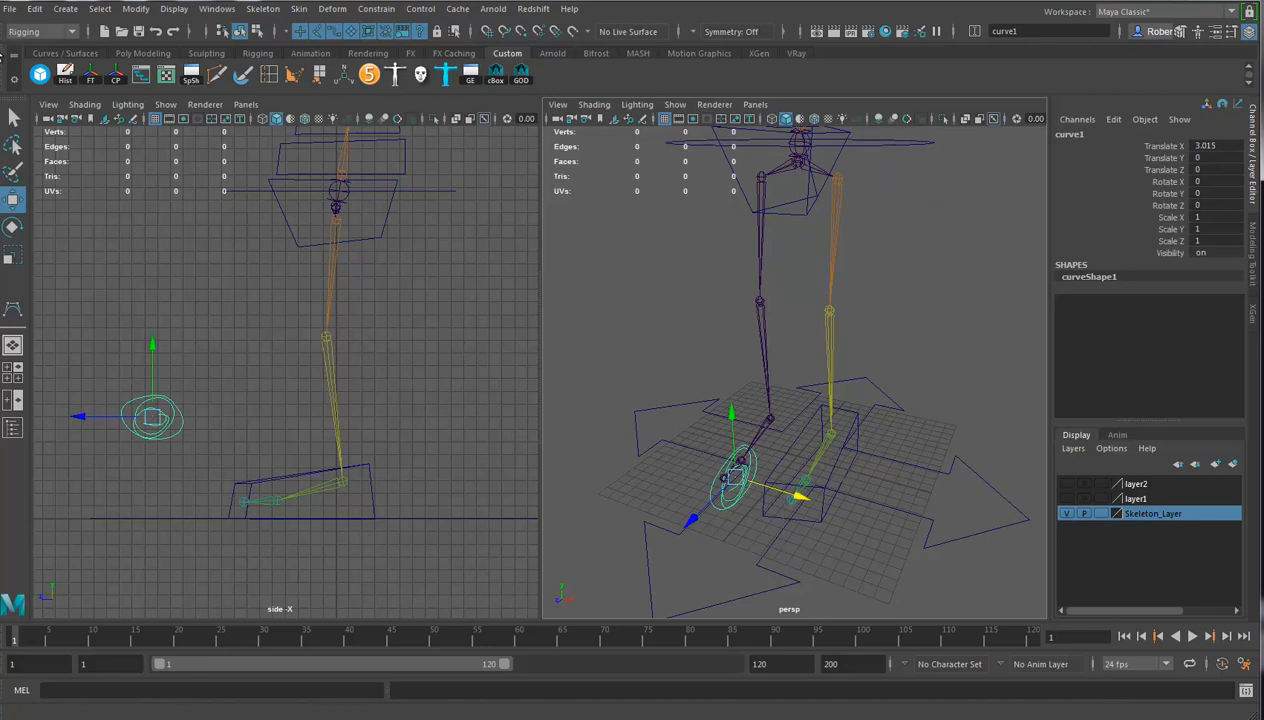
Freeze the spiral curve's transformations and rename it Knee_Ctrl
{"action": "left_click", "coordinate": [90, 75]}
{"action": "double_click", "coordinate": [1093, 133]}
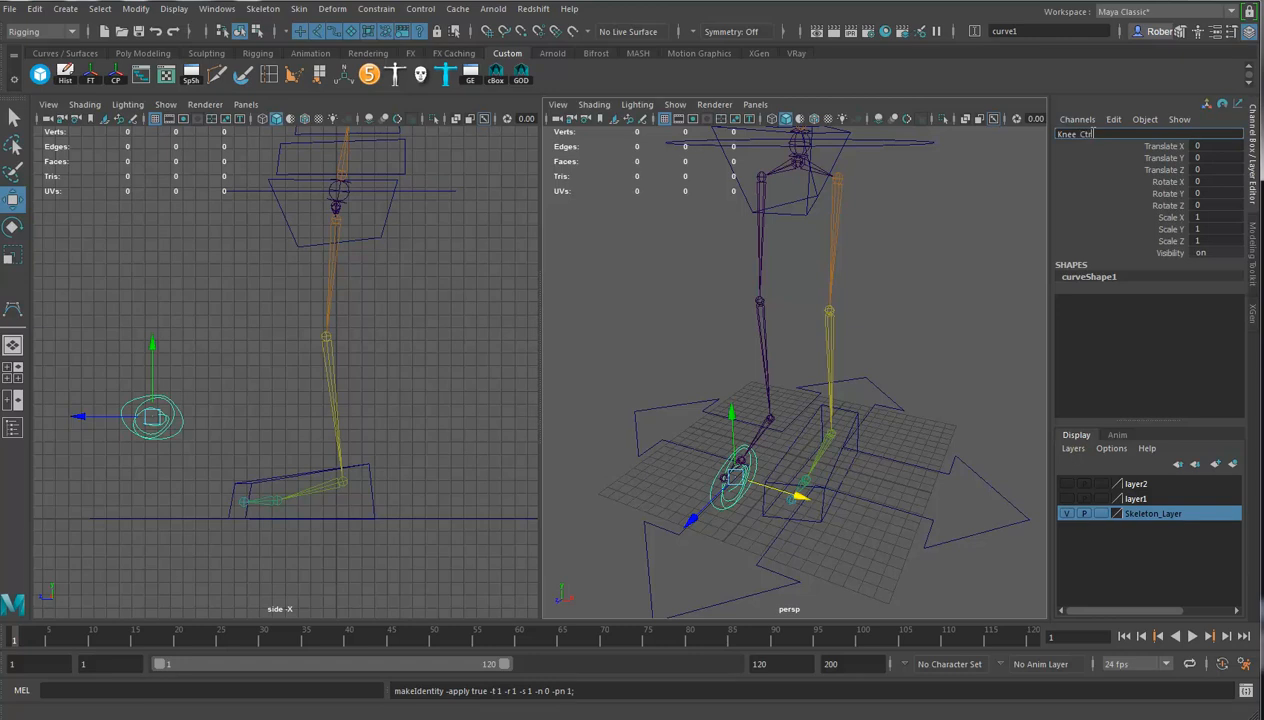
{"action": "key", "text": "Return"}
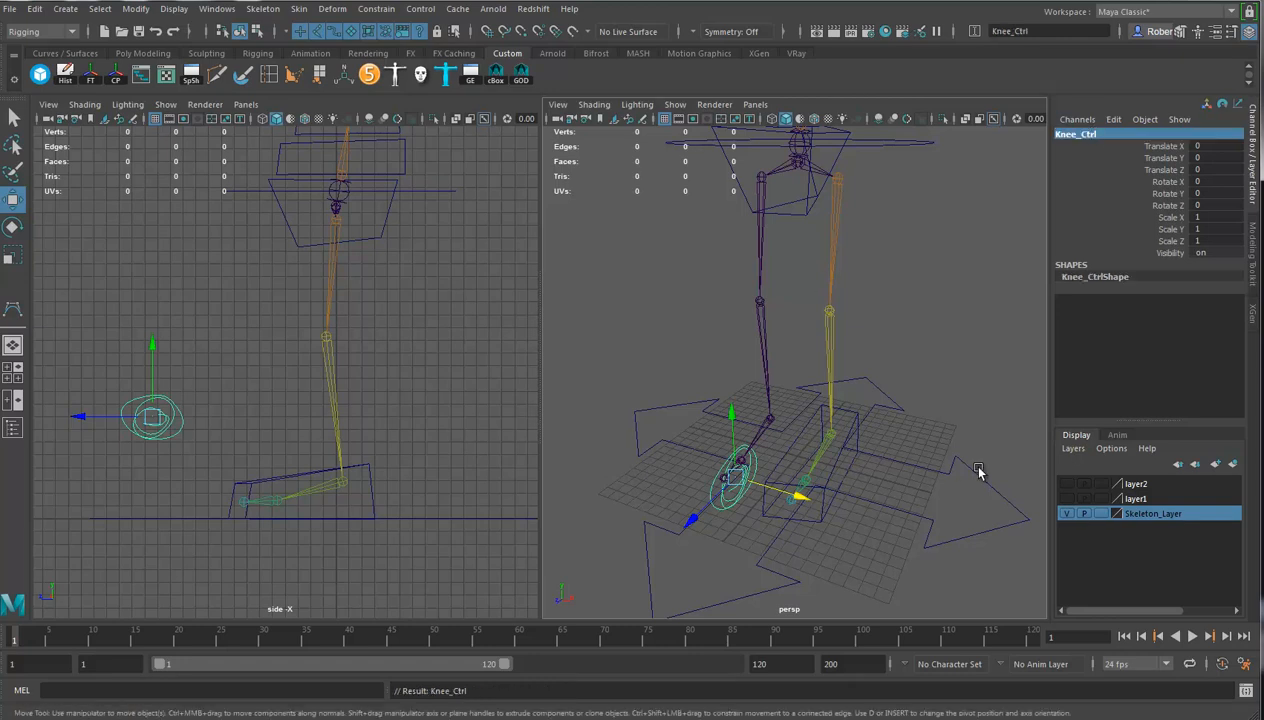
Open the Hypergraph Hierarchy and bring the LFoot_Ctrl and Knee_Ctrl nodes into view
{"action": "left_click_drag", "start_coordinate": [779, 463], "coordinate": [847, 474], "text": "alt"}
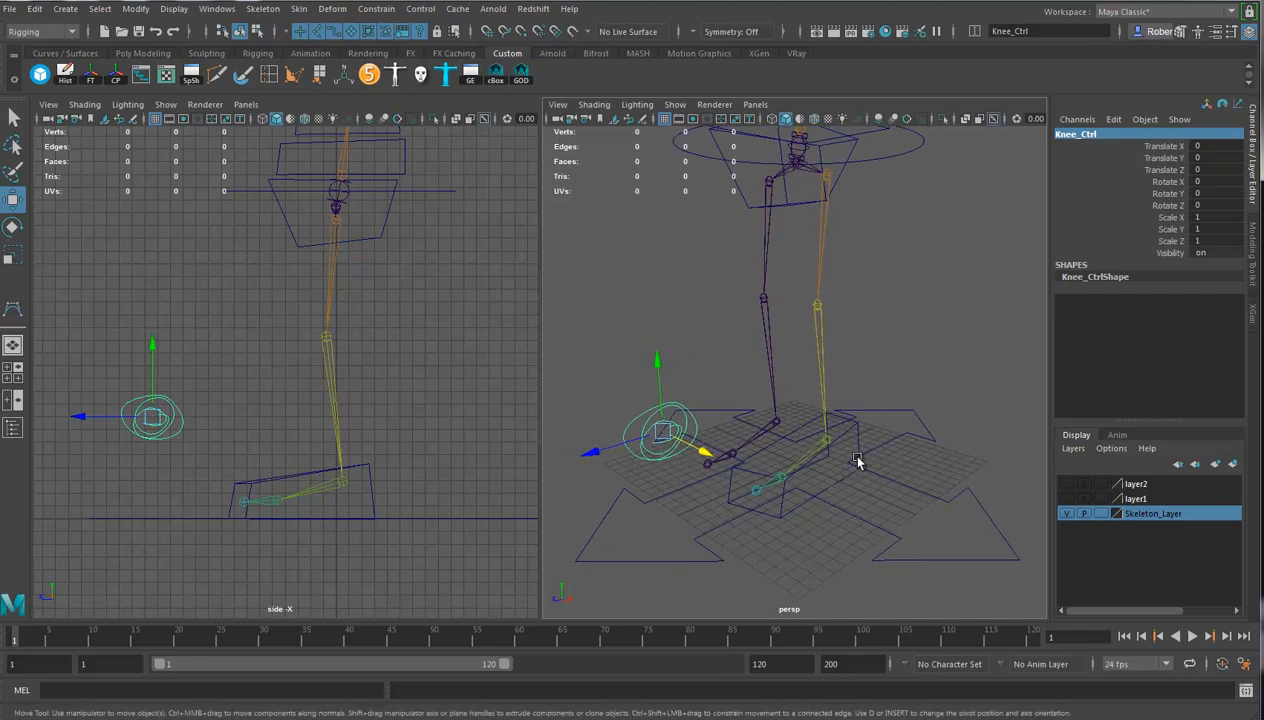
{"action": "left_click_drag", "start_coordinate": [863, 415], "coordinate": [845, 395], "text": "alt"}
{"action": "left_click", "coordinate": [166, 75]}
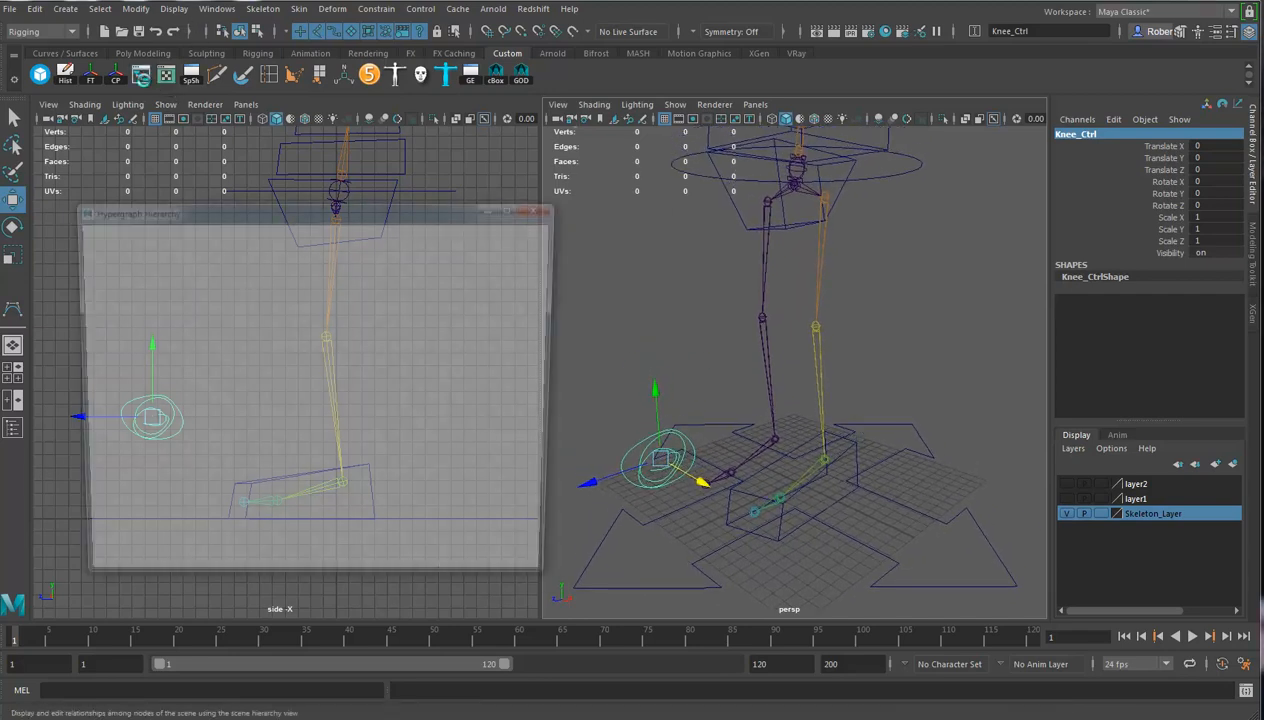
{"action": "middle_click_drag", "start_coordinate": [424, 433], "coordinate": [265, 429], "text": "alt"}
{"action": "middle_click_drag", "start_coordinate": [711, 443], "coordinate": [733, 449], "text": "alt"}
{"action": "mouse_move", "coordinate": [733, 449]}
{"action": "left_mouse_down", "text": "alt"}
{"action": "mouse_move", "coordinate": [750, 457]}
{"action": "mouse_move", "coordinate": [745, 437]}
{"action": "left_mouse_up", "text": "alt"}
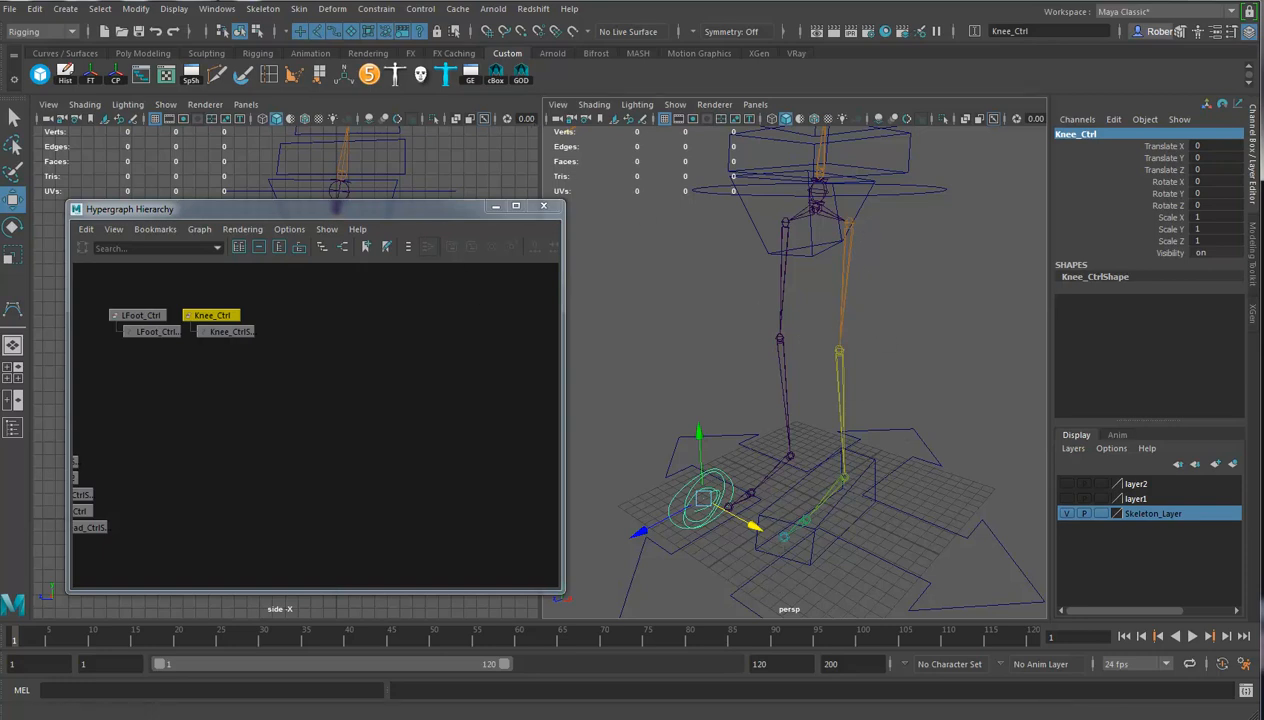
Create a Rotate-Plane Solver IK handle from the left hip joint to the left ankle joint
{"action": "left_click", "coordinate": [299, 9]}
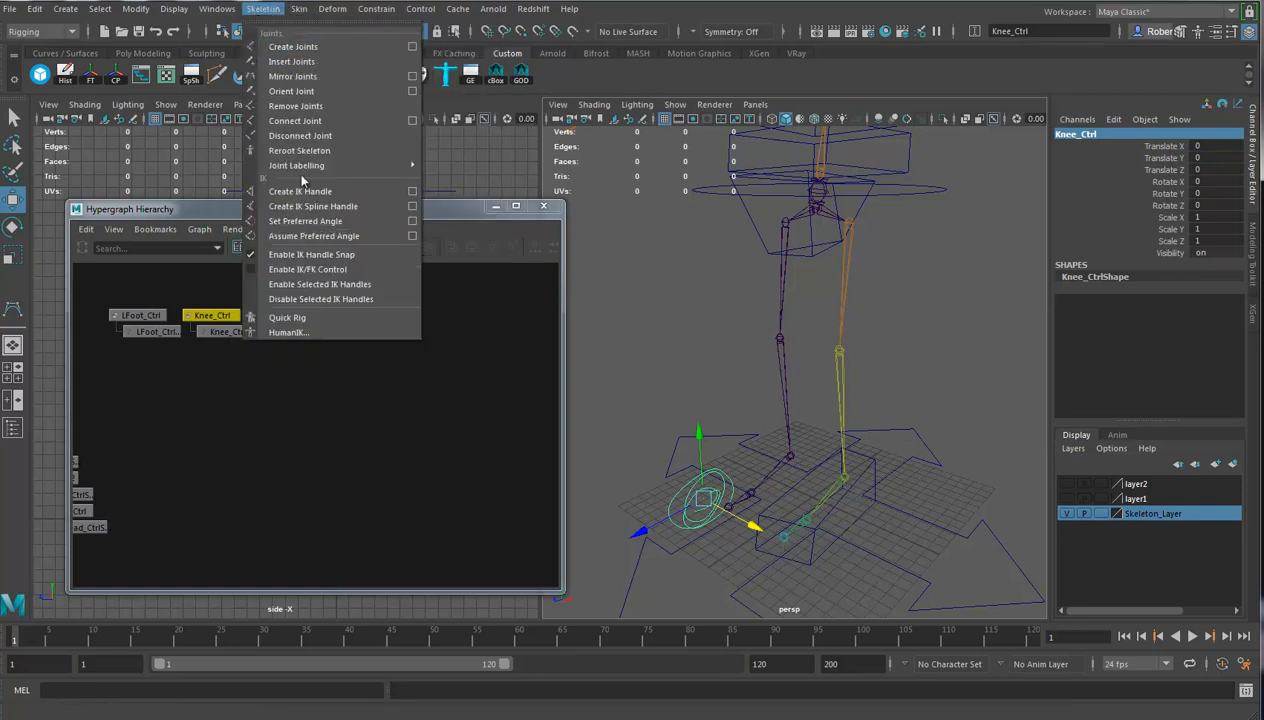
{"action": "left_click", "coordinate": [412, 192]}
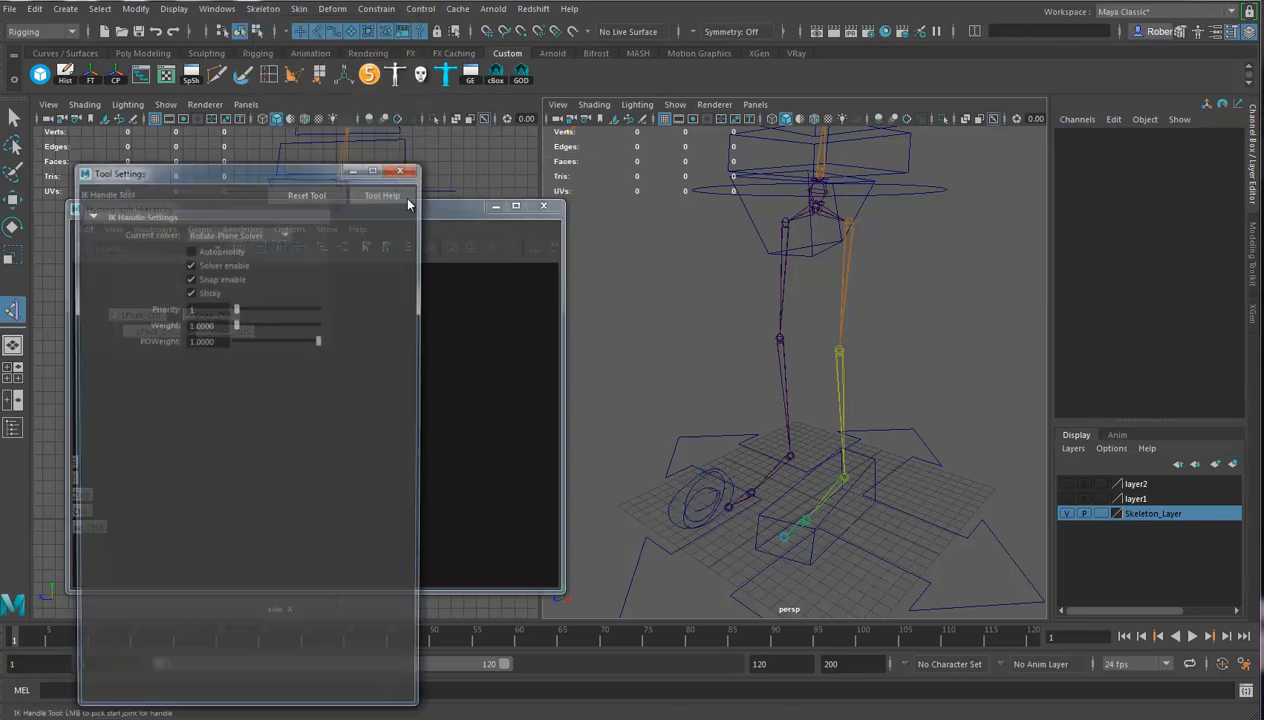
{"action": "left_click_drag", "start_coordinate": [226, 163], "coordinate": [197, 174]}
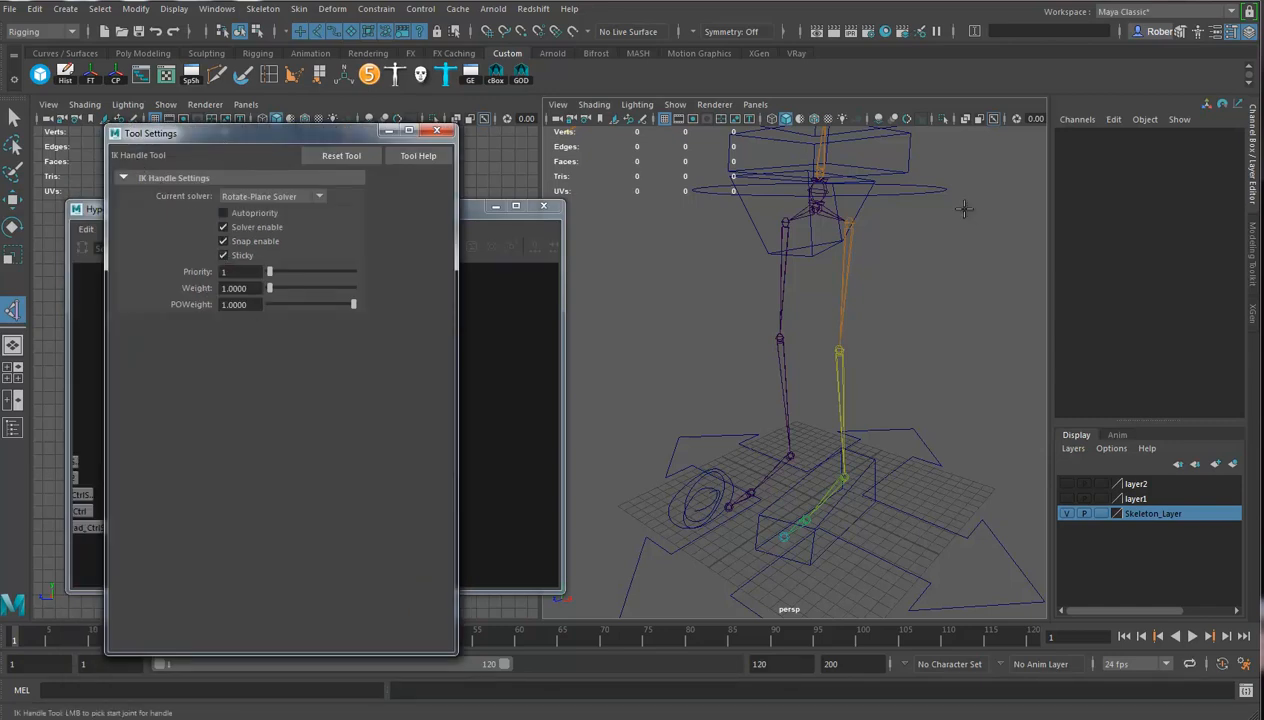
{"action": "left_click", "coordinate": [849, 221]}
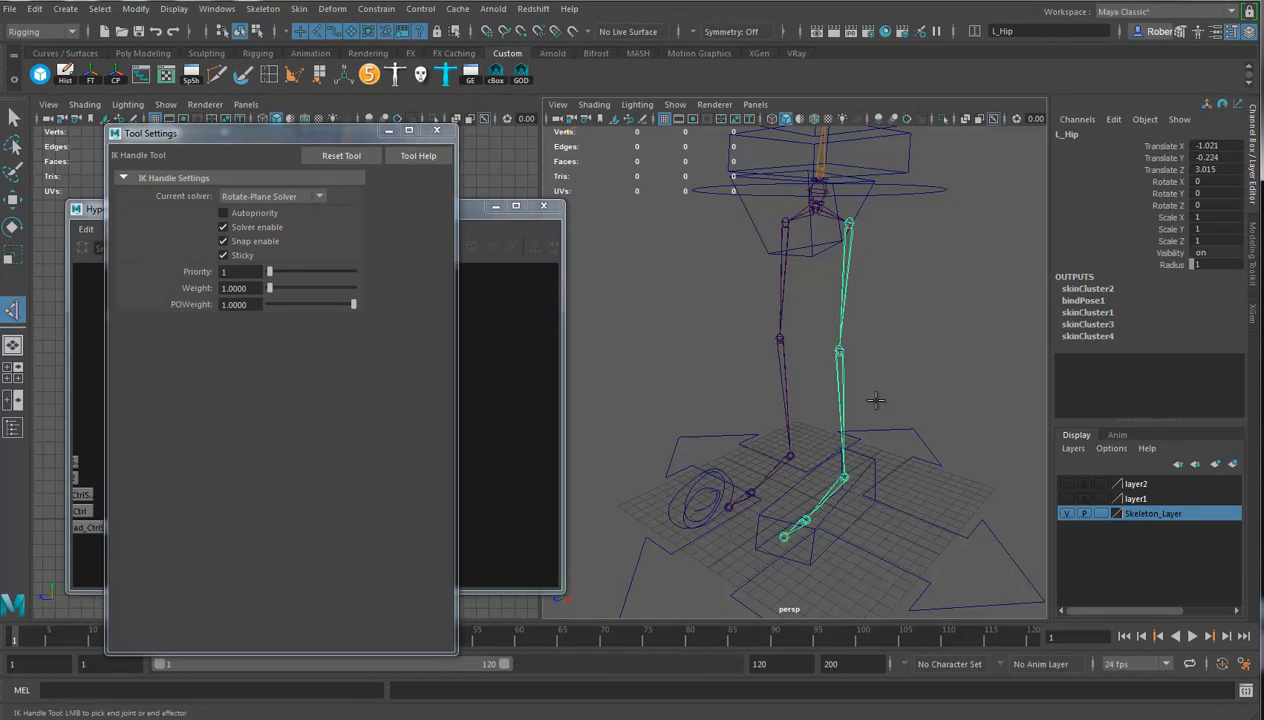
{"action": "left_click", "coordinate": [843, 477]}
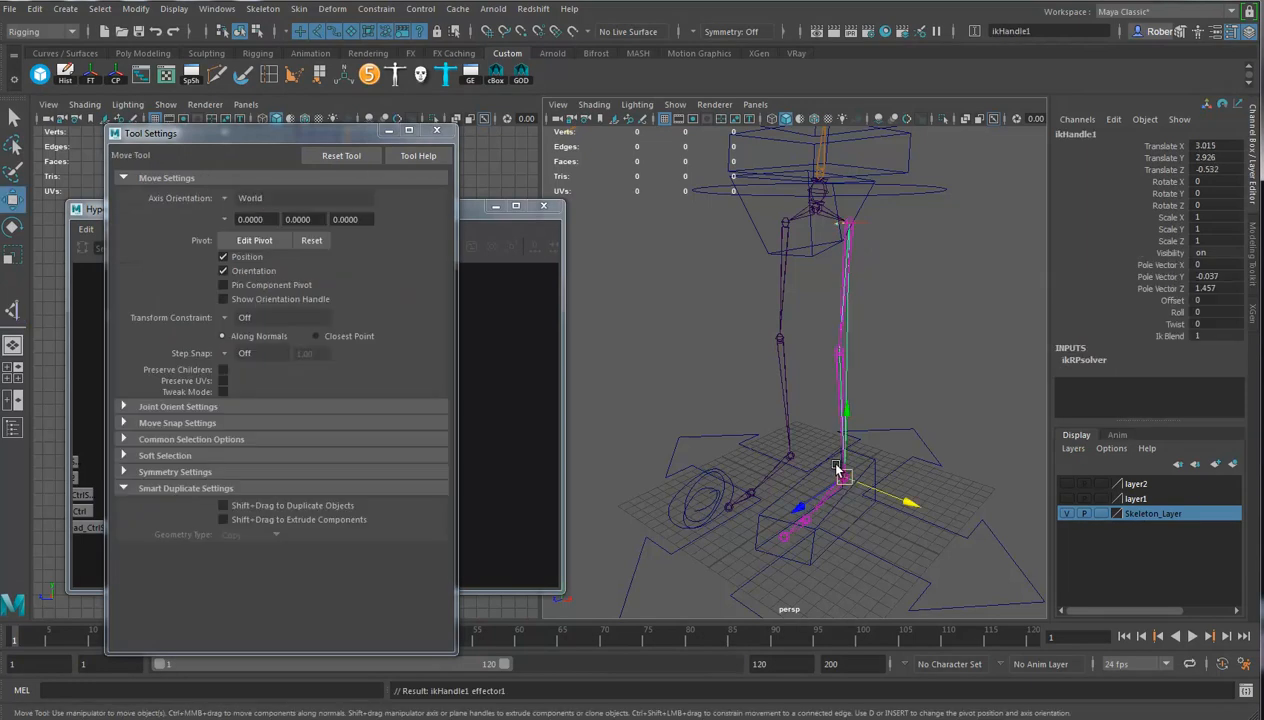
Create two more Rotate-Plane IK handles on the left foot, from ankle to ball and from ball to toe
{"action": "left_click", "coordinate": [12, 310]}
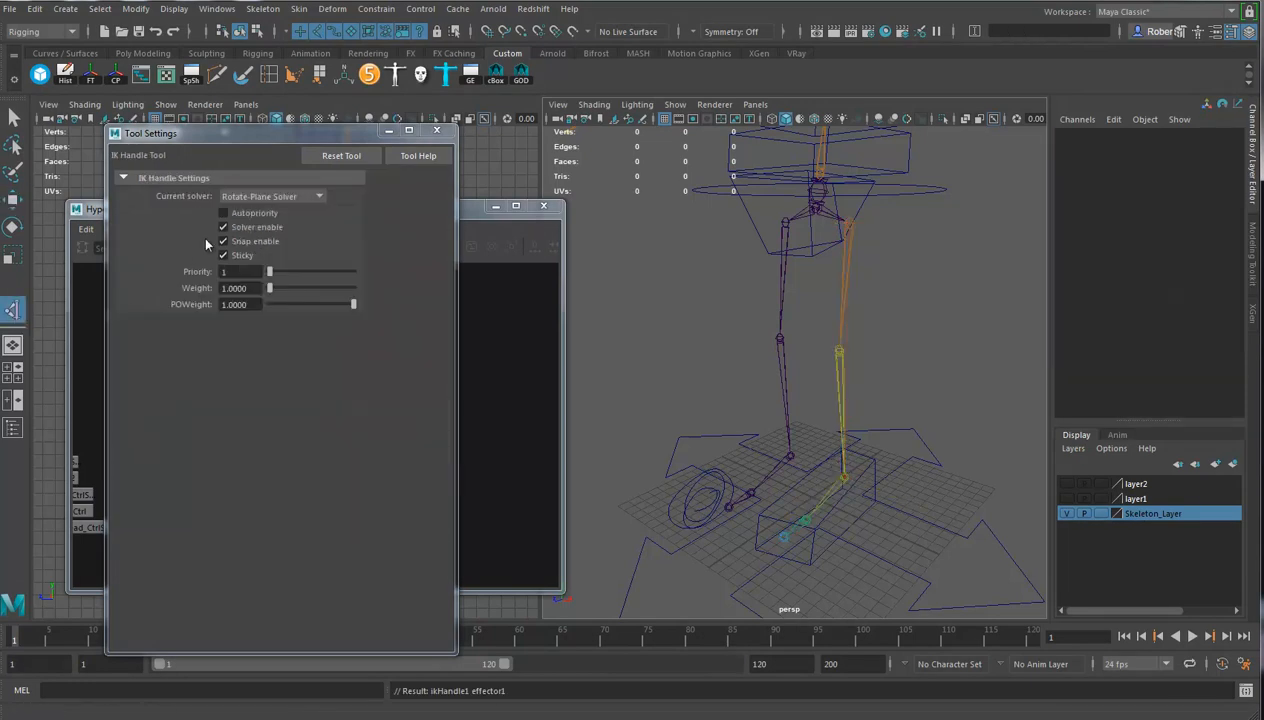
{"action": "left_click", "coordinate": [844, 476]}
{"action": "left_click", "coordinate": [805, 522]}
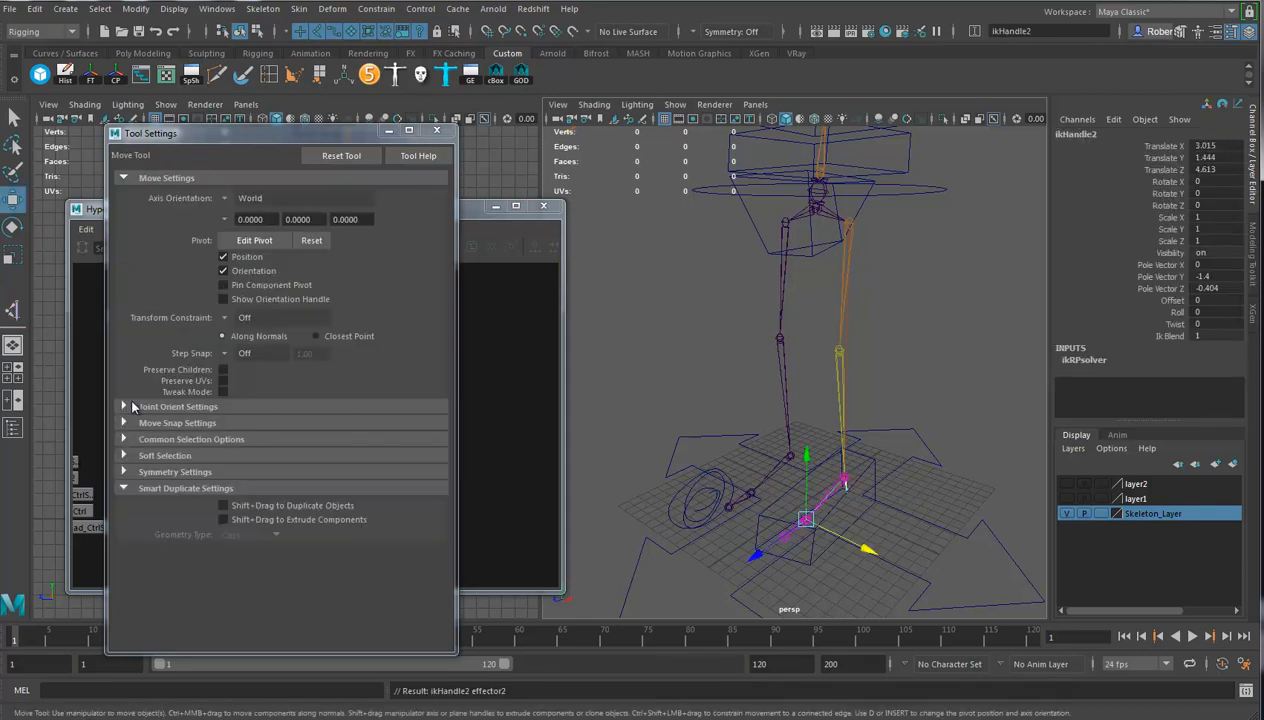
{"action": "left_click", "coordinate": [12, 313]}
{"action": "left_click", "coordinate": [806, 522]}
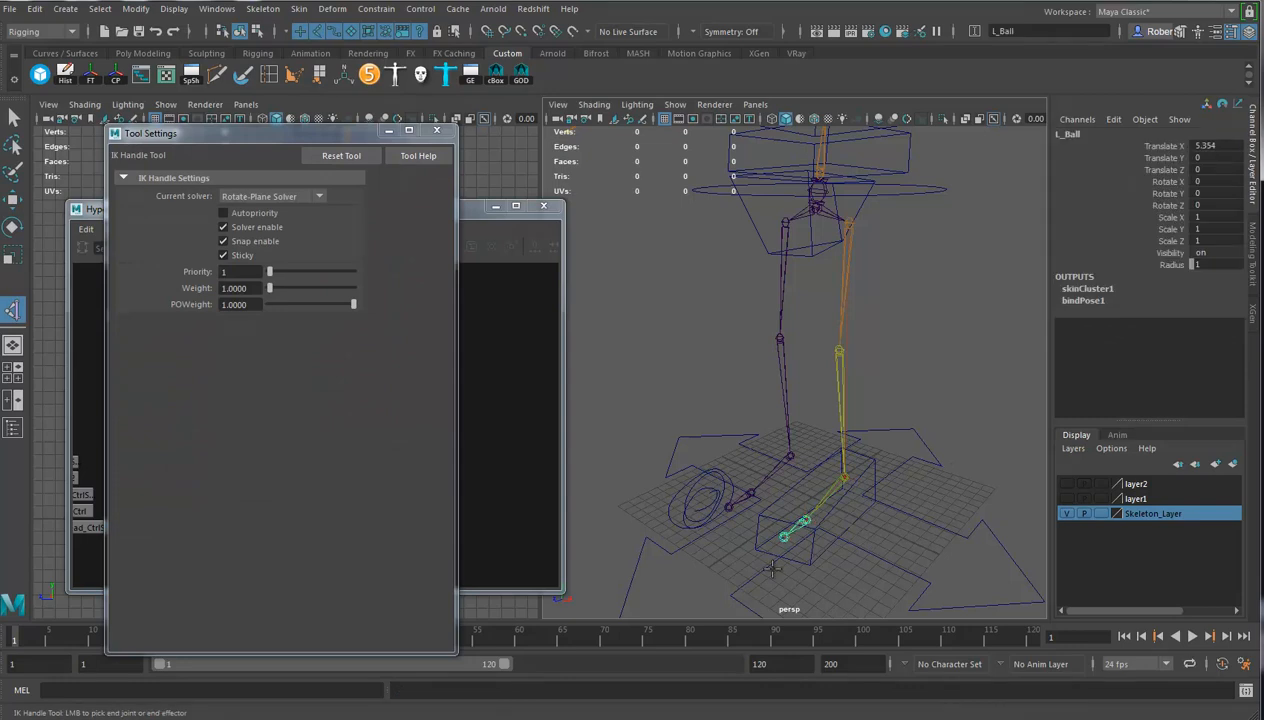
{"action": "left_click", "coordinate": [784, 537]}
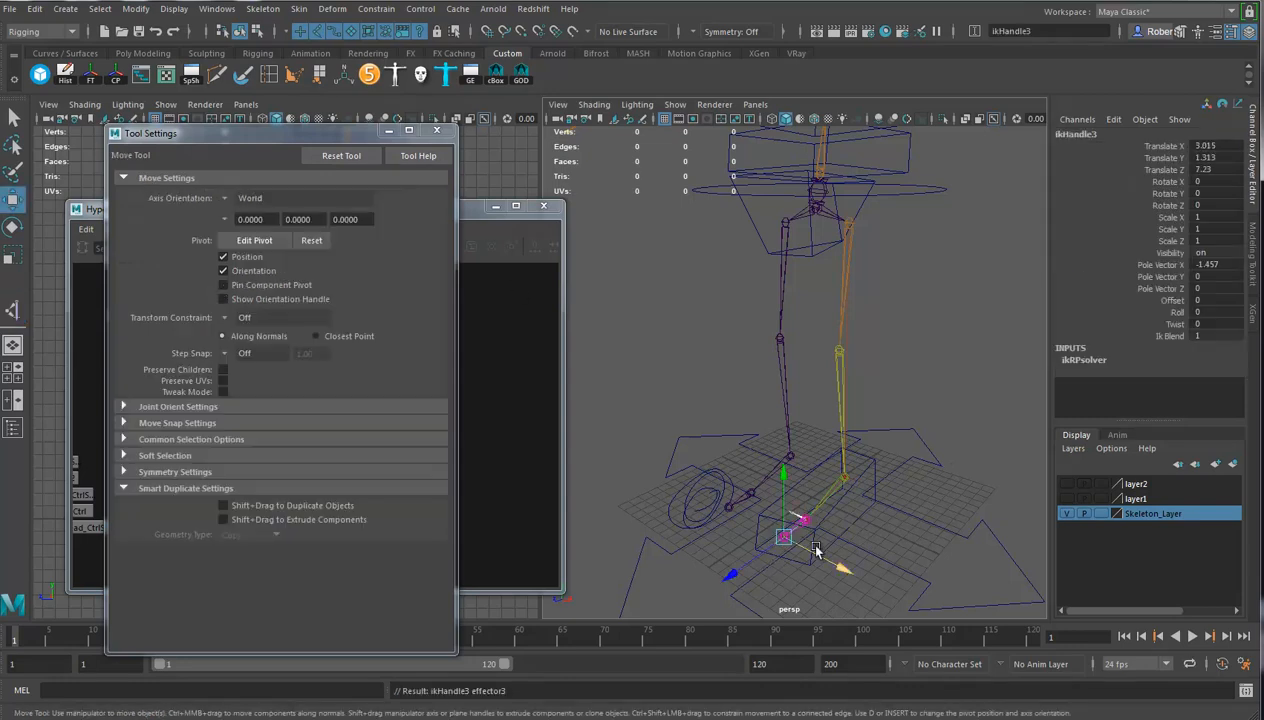
{"action": "left_click", "coordinate": [436, 131]}
Rename the ball-to-toe IK handle Toe_IK
{"action": "right_click_drag", "start_coordinate": [402, 417], "coordinate": [446, 406], "text": "alt"}
{"action": "middle_click_drag", "start_coordinate": [446, 406], "coordinate": [471, 440], "text": "alt"}
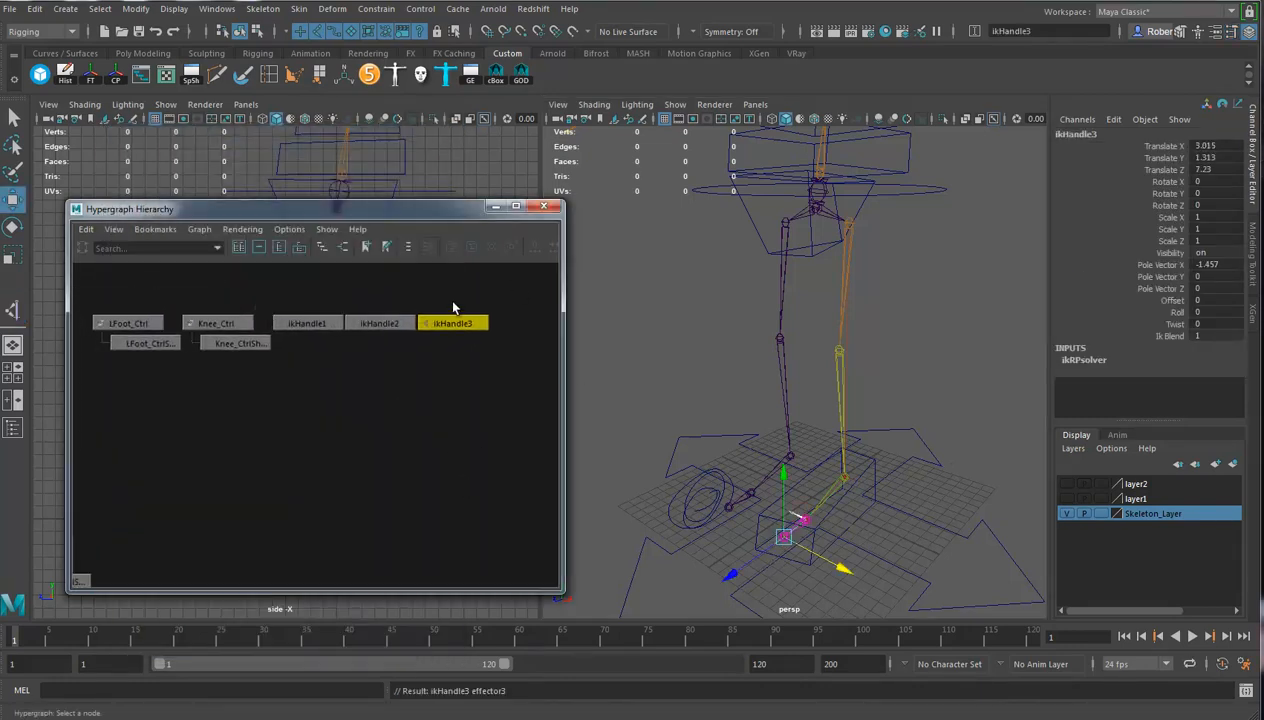
{"action": "left_click", "coordinate": [1104, 133]}
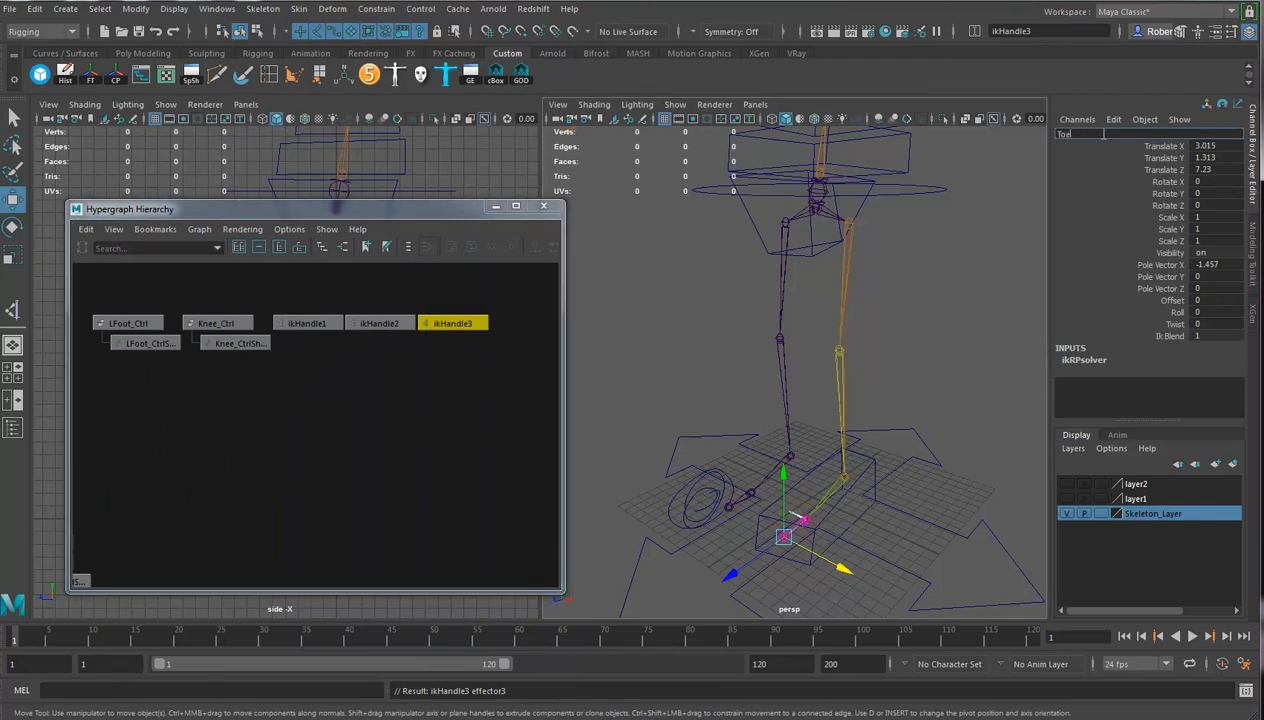
{"action": "key", "text": "Return"}
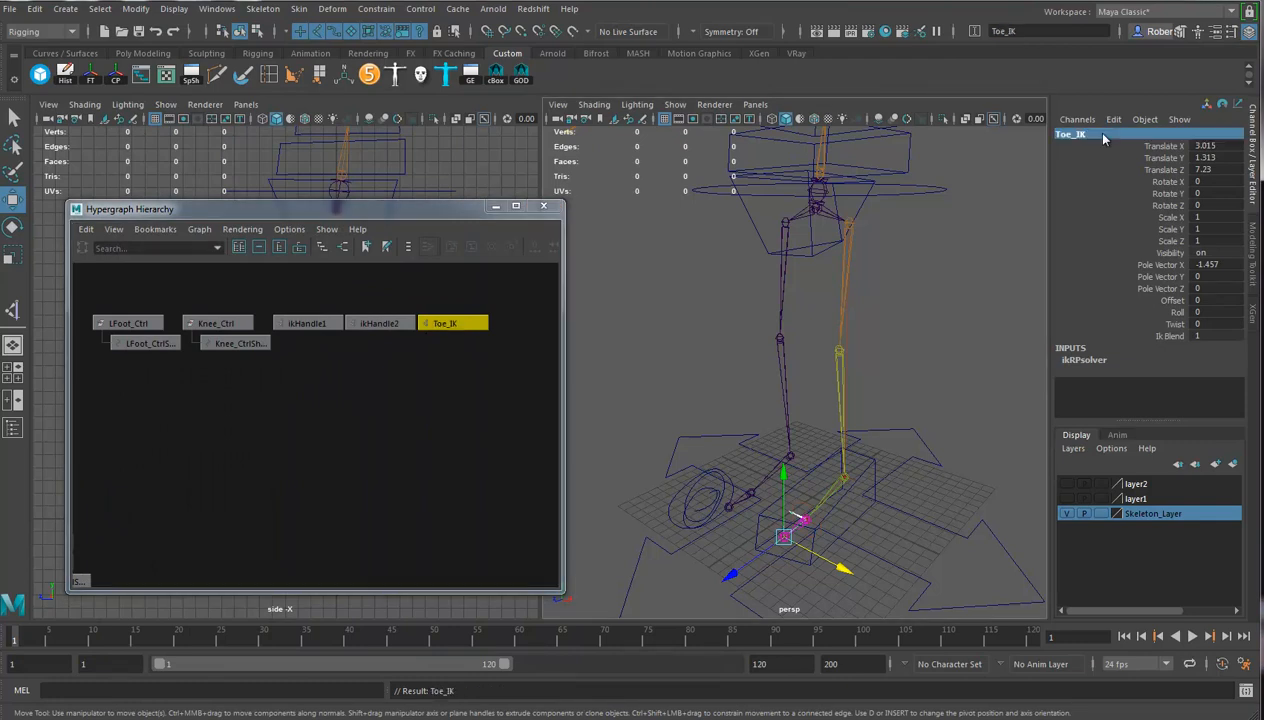
Rename the ankle-to-ball IK handle Ball_IK
{"action": "left_click", "coordinate": [381, 324]}
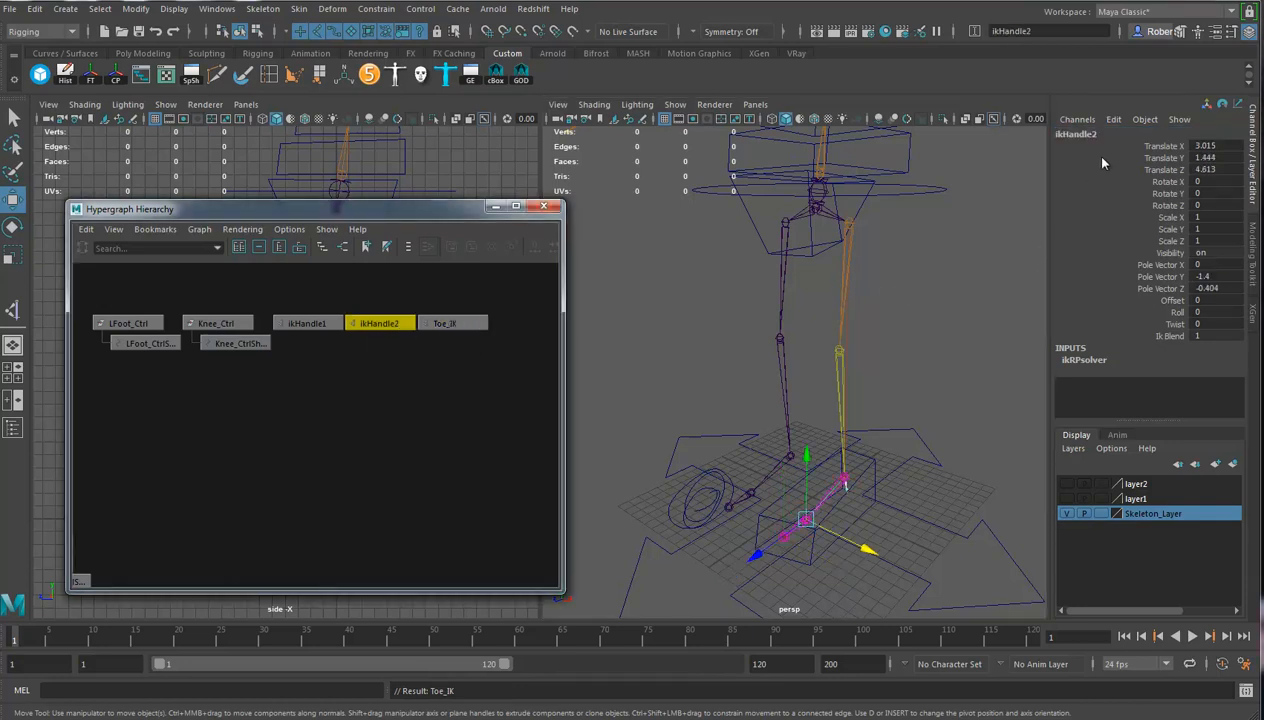
{"action": "double_click", "coordinate": [1085, 133]}
{"action": "type", "text": "B"}
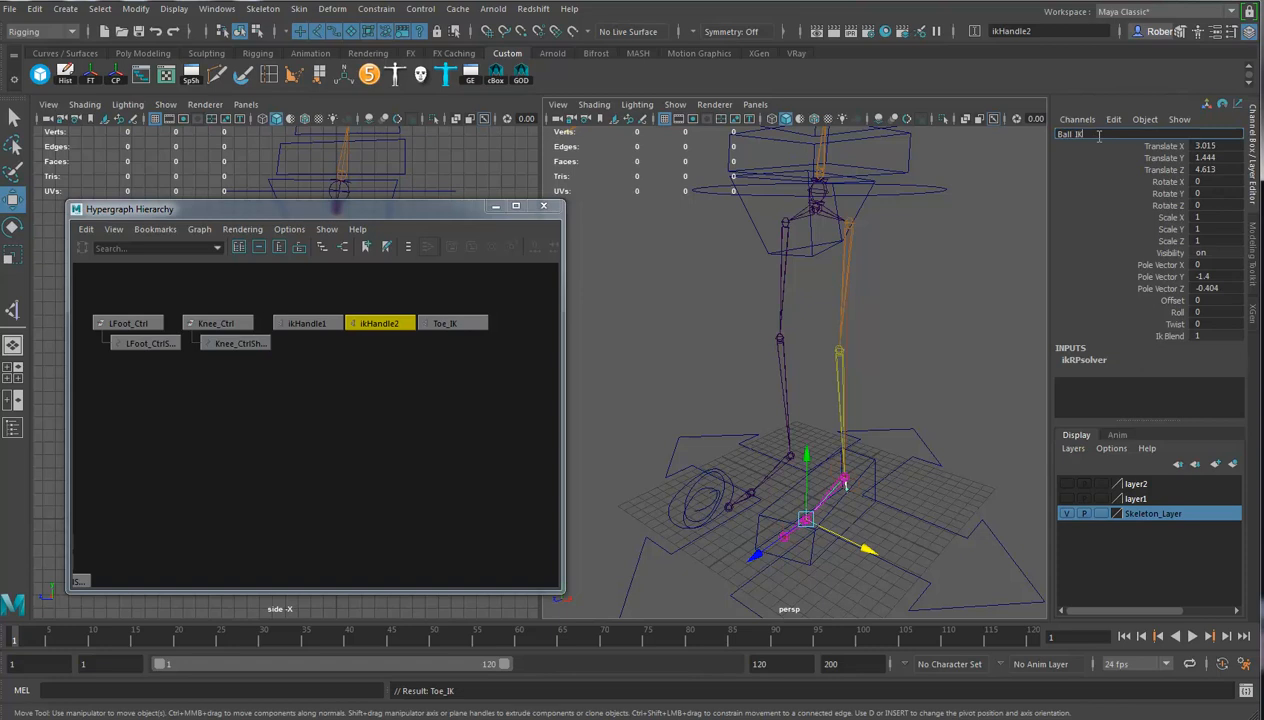
{"action": "type", "text": "all_IK"}
{"action": "key", "text": "Return"}
Rename the hip-to-ankle IK handle Ankle_IK
{"action": "left_click", "coordinate": [302, 323]}
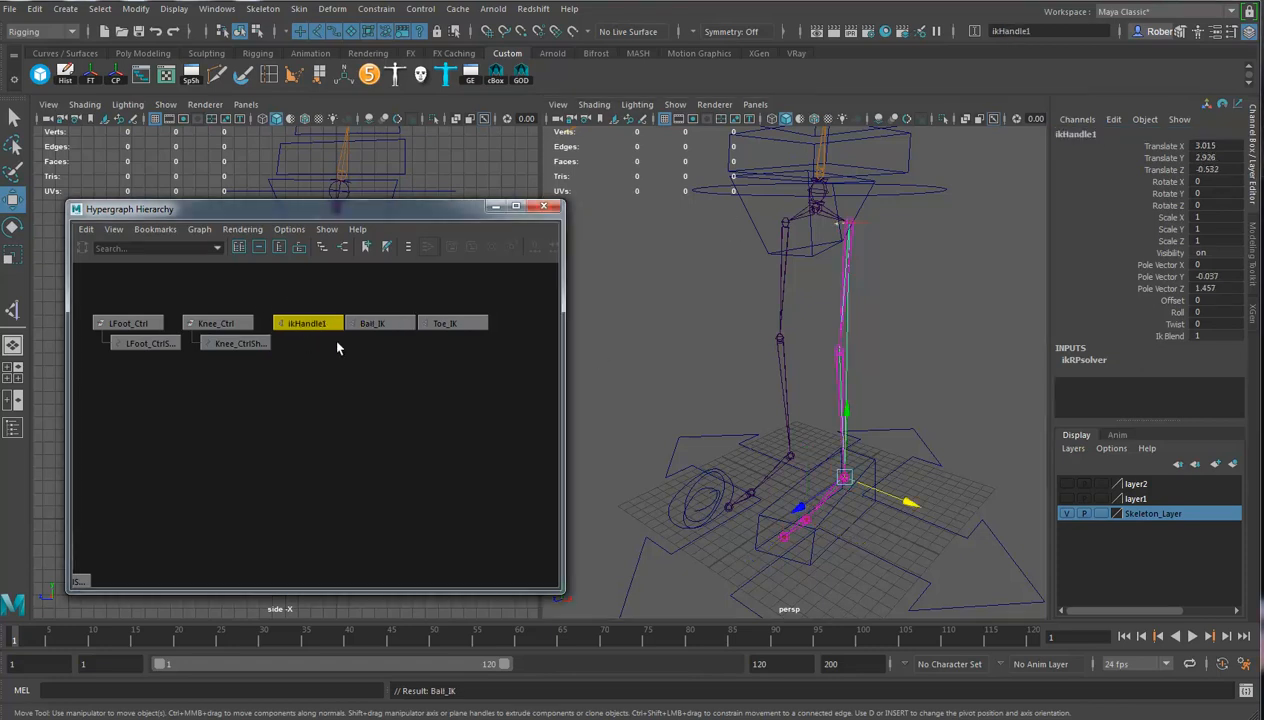
{"action": "double_click", "coordinate": [1085, 134]}
{"action": "type", "text": "Ankle_IK"}
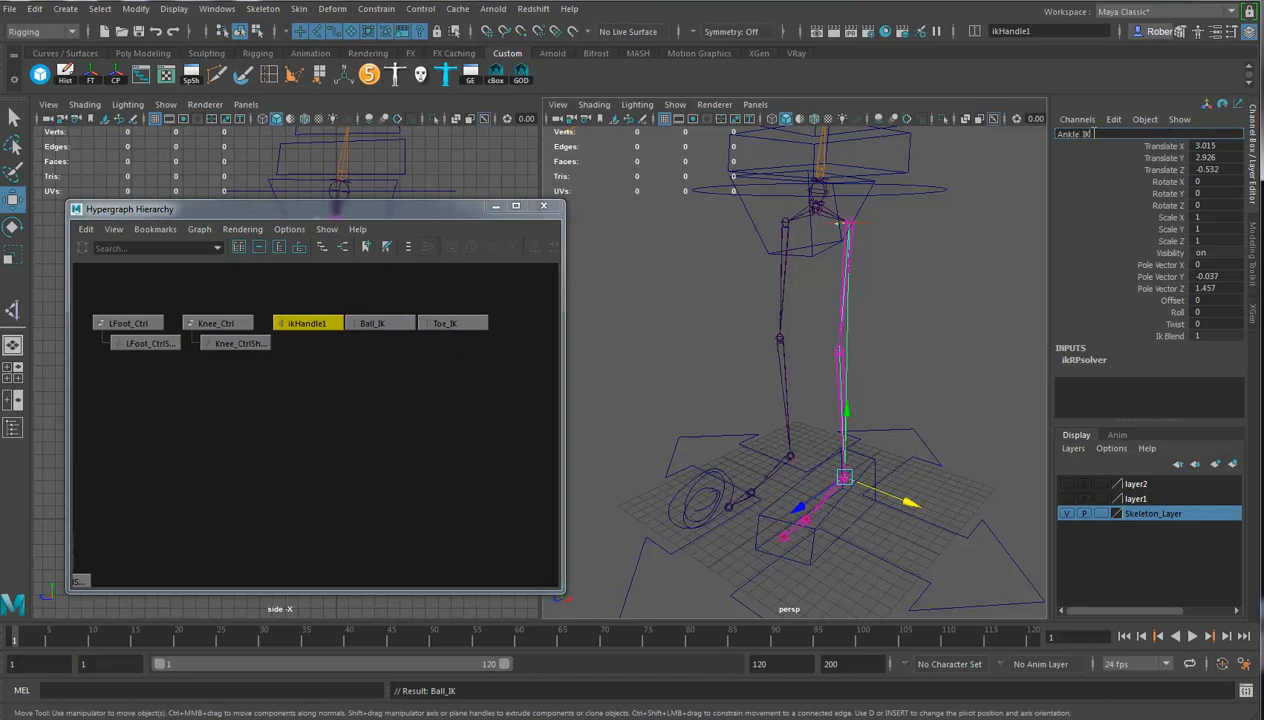
{"action": "key", "text": "Return"}
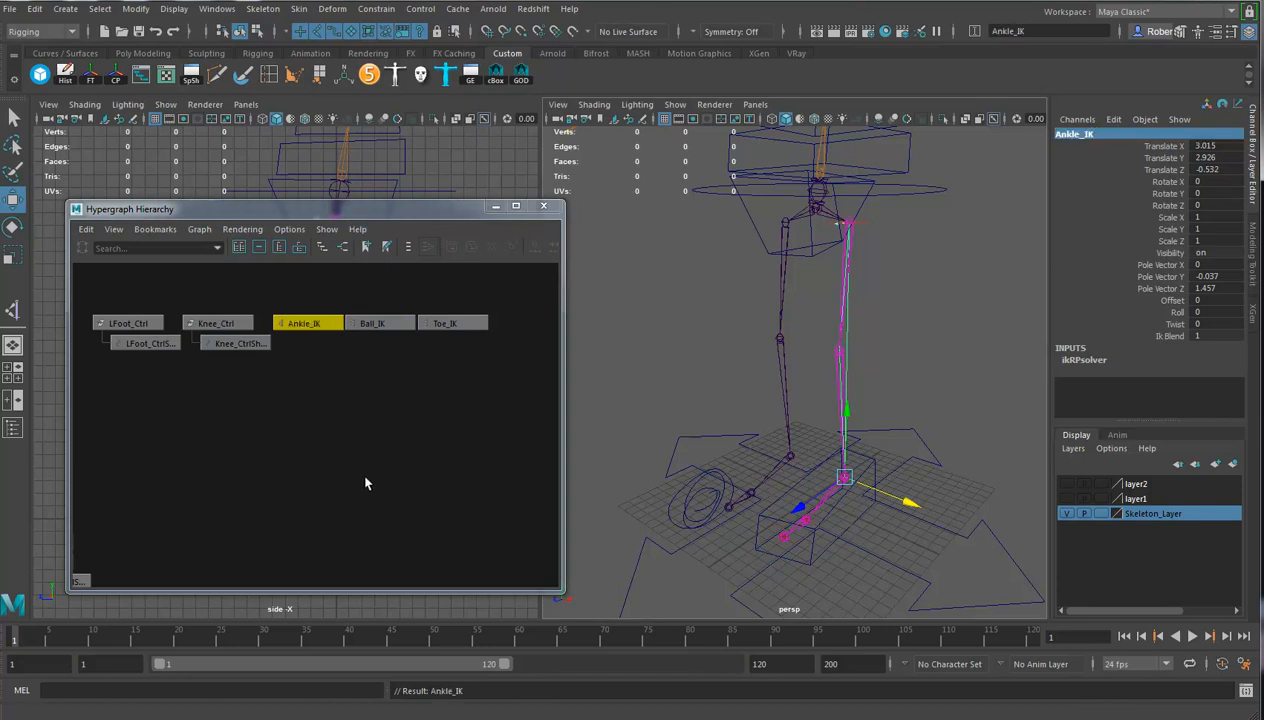
Parent Toe_IK under Ball_IK in the Hypergraph Hierarchy
{"action": "left_click_drag", "start_coordinate": [936, 533], "coordinate": [882, 492], "text": "alt"}
{"action": "left_click_drag", "start_coordinate": [858, 434], "coordinate": [790, 413], "text": "alt"}
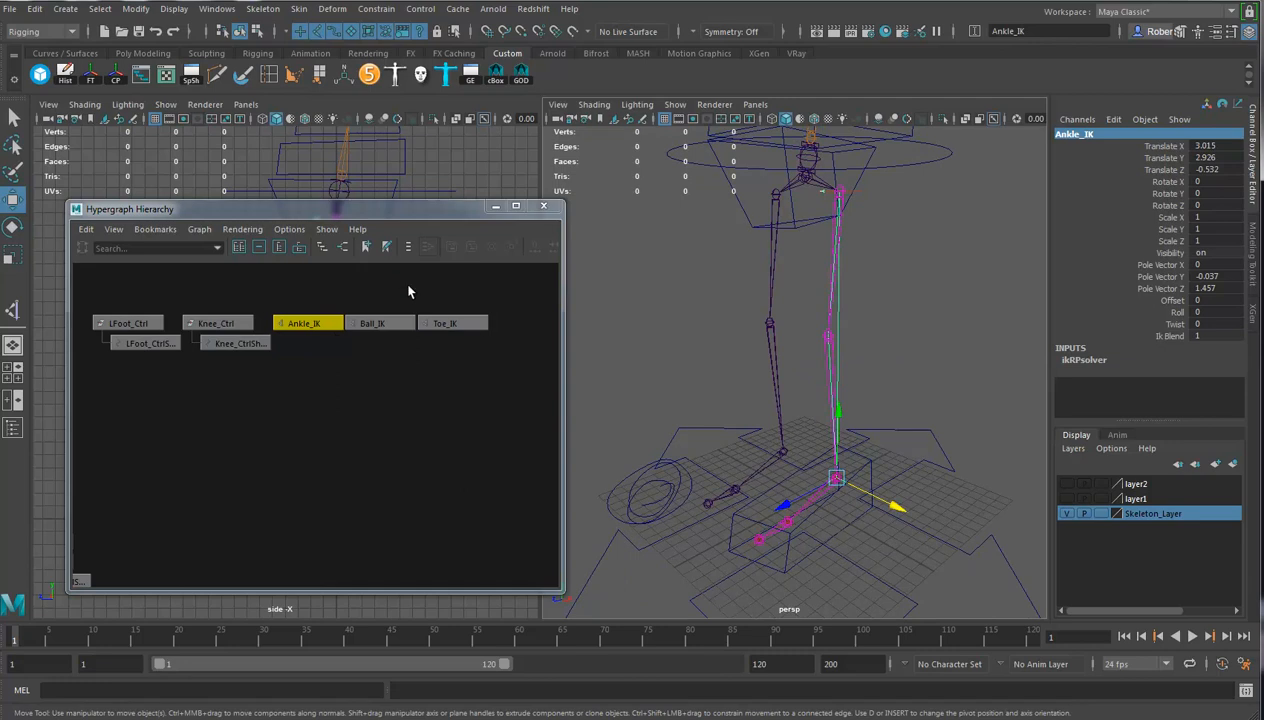
{"action": "left_click", "coordinate": [465, 324]}
{"action": "middle_click_drag", "start_coordinate": [460, 323], "coordinate": [388, 326]}
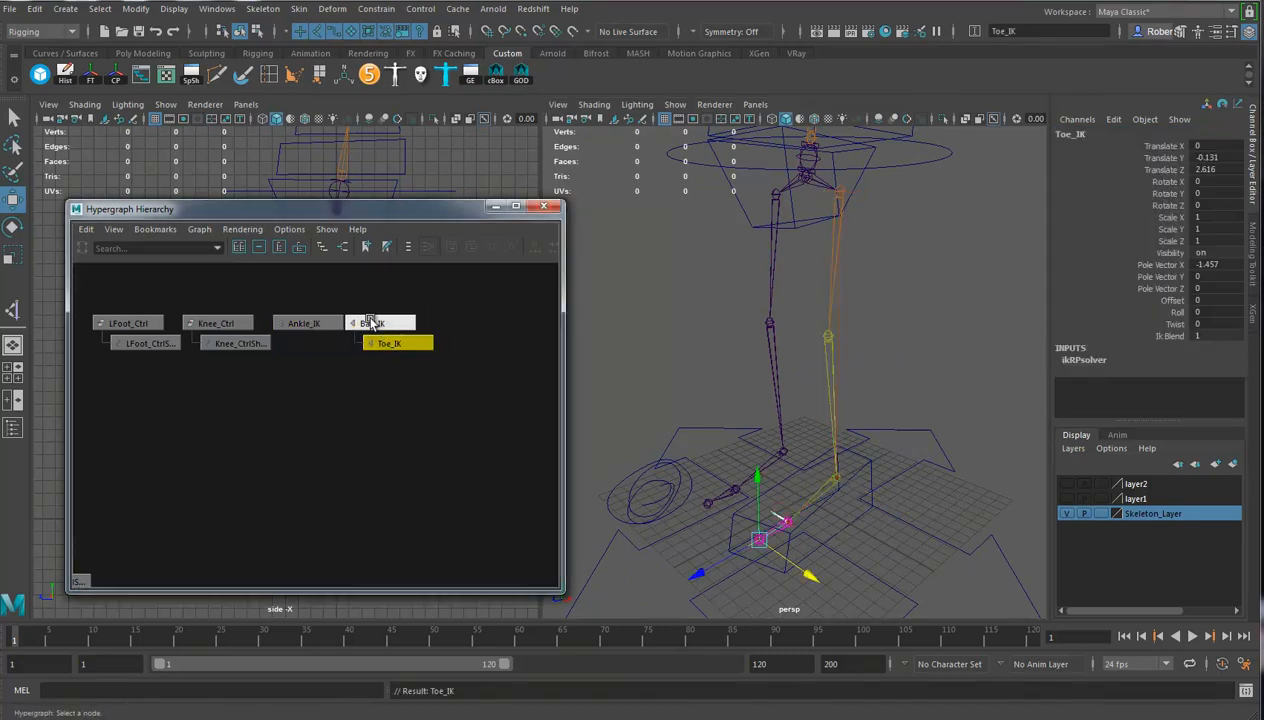
Try rotating the Ball_IK handle slightly about its X axis and undo the rotation
{"action": "left_click", "coordinate": [395, 327]}
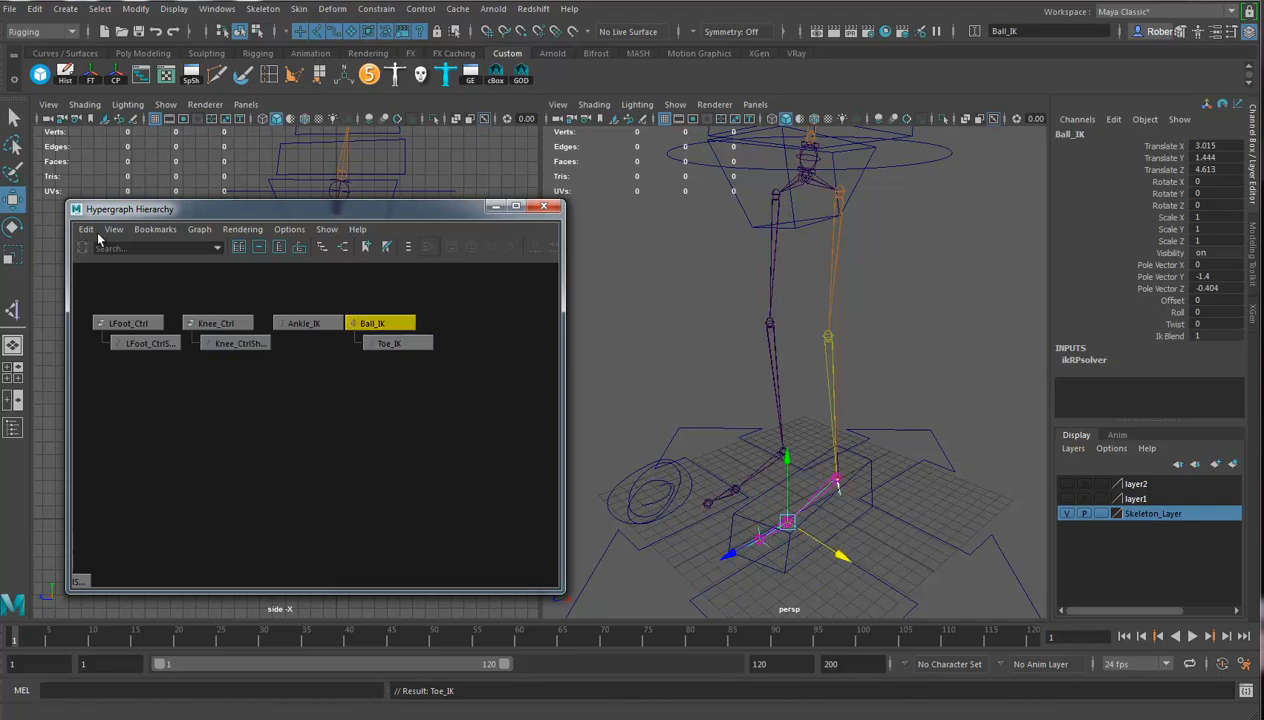
{"action": "left_click", "coordinate": [12, 226]}
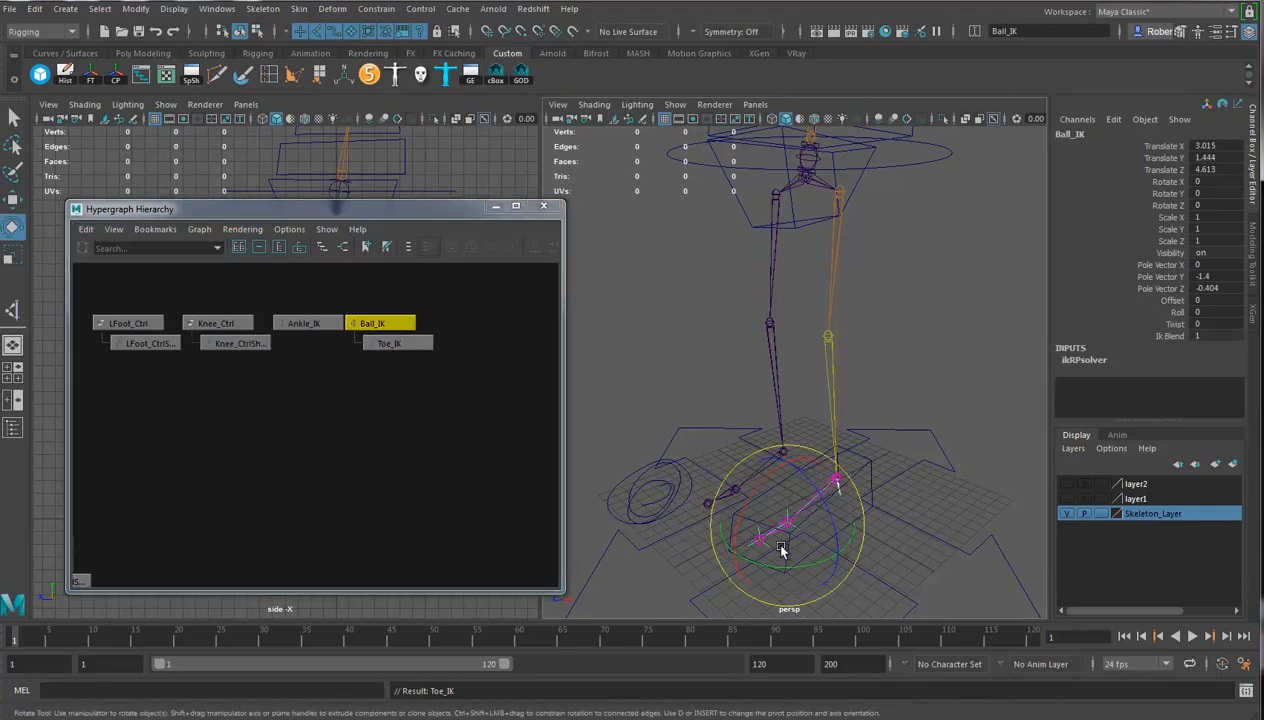
{"action": "mouse_move", "coordinate": [749, 490]}
{"action": "left_mouse_down"}
{"action": "mouse_move", "coordinate": [746, 518]}
{"action": "mouse_move", "coordinate": [776, 508]}
{"action": "mouse_move", "coordinate": [757, 497]}
{"action": "left_mouse_up"}
{"action": "key", "text": "ctrl+z"}
Group Ankle_IK on its own and snap the new group's pivot to the left ball joint
{"action": "left_click", "coordinate": [305, 324]}
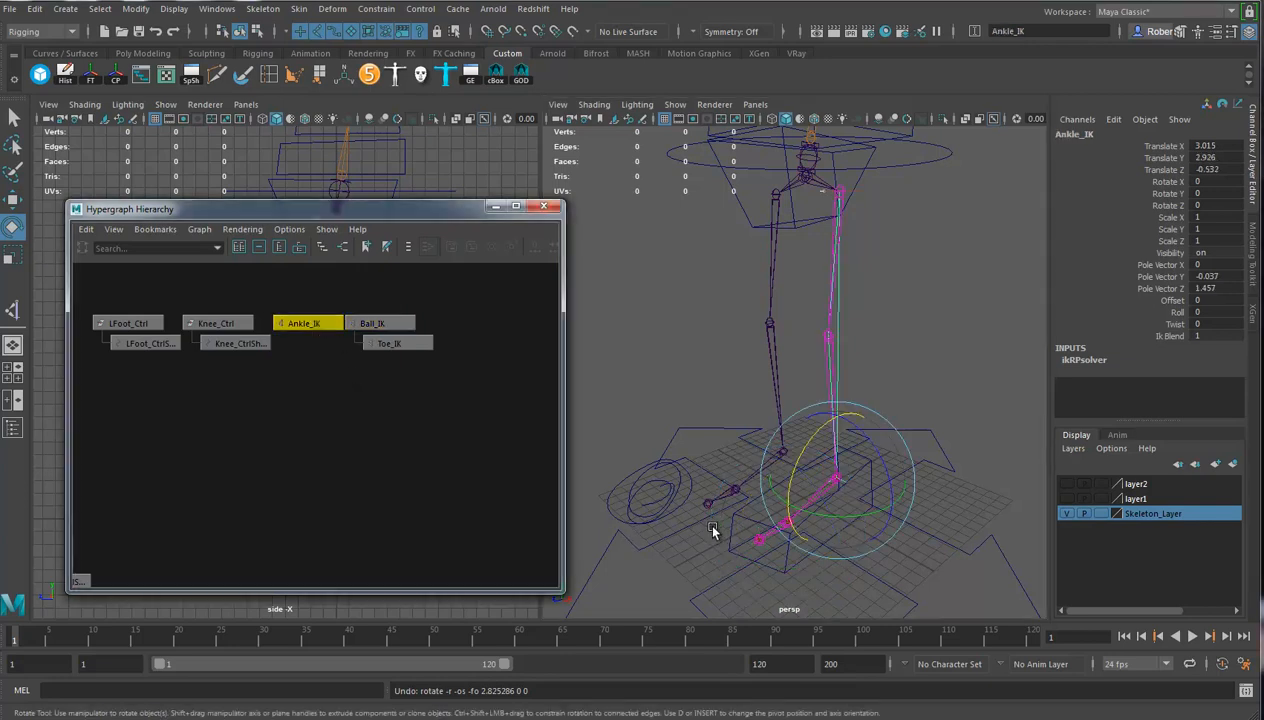
{"action": "left_click", "coordinate": [34, 8]}
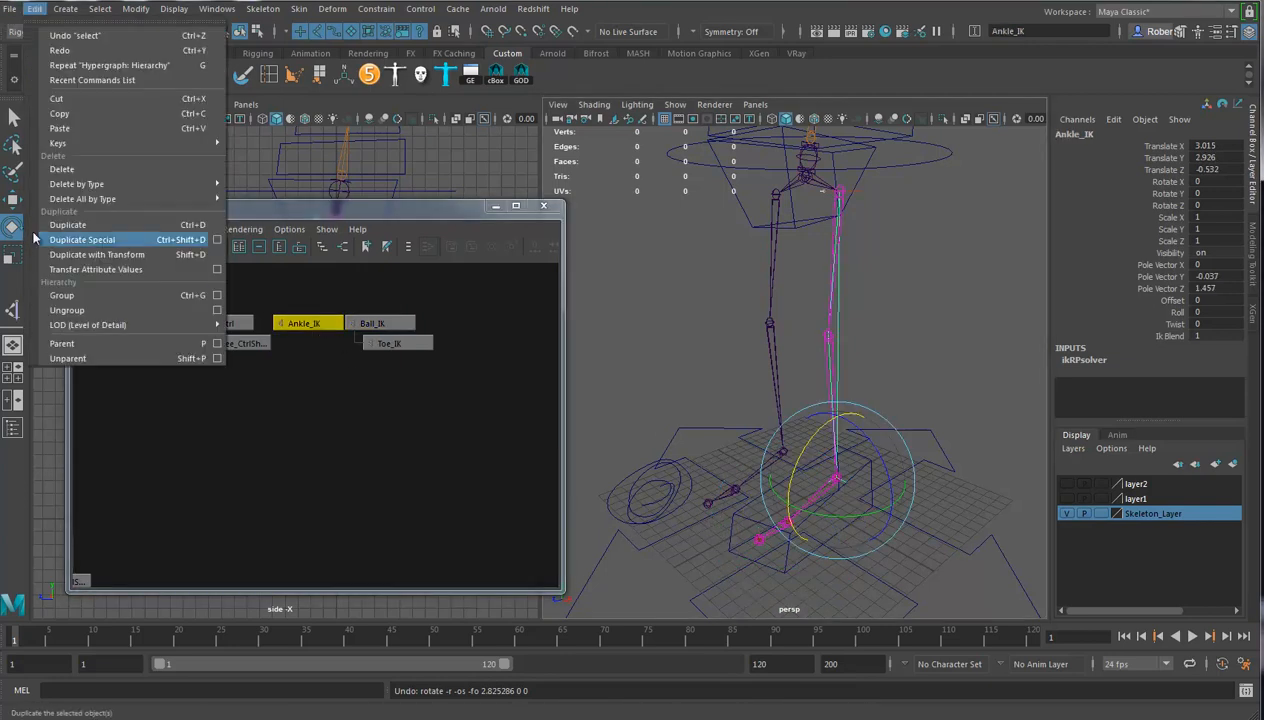
{"action": "left_click", "coordinate": [94, 304]}
{"action": "left_click_drag", "start_coordinate": [923, 500], "coordinate": [806, 491], "text": "alt"}
{"action": "key", "text": "w"}
{"action": "key", "text": "d"}
{"action": "left_click", "coordinate": [830, 537]}
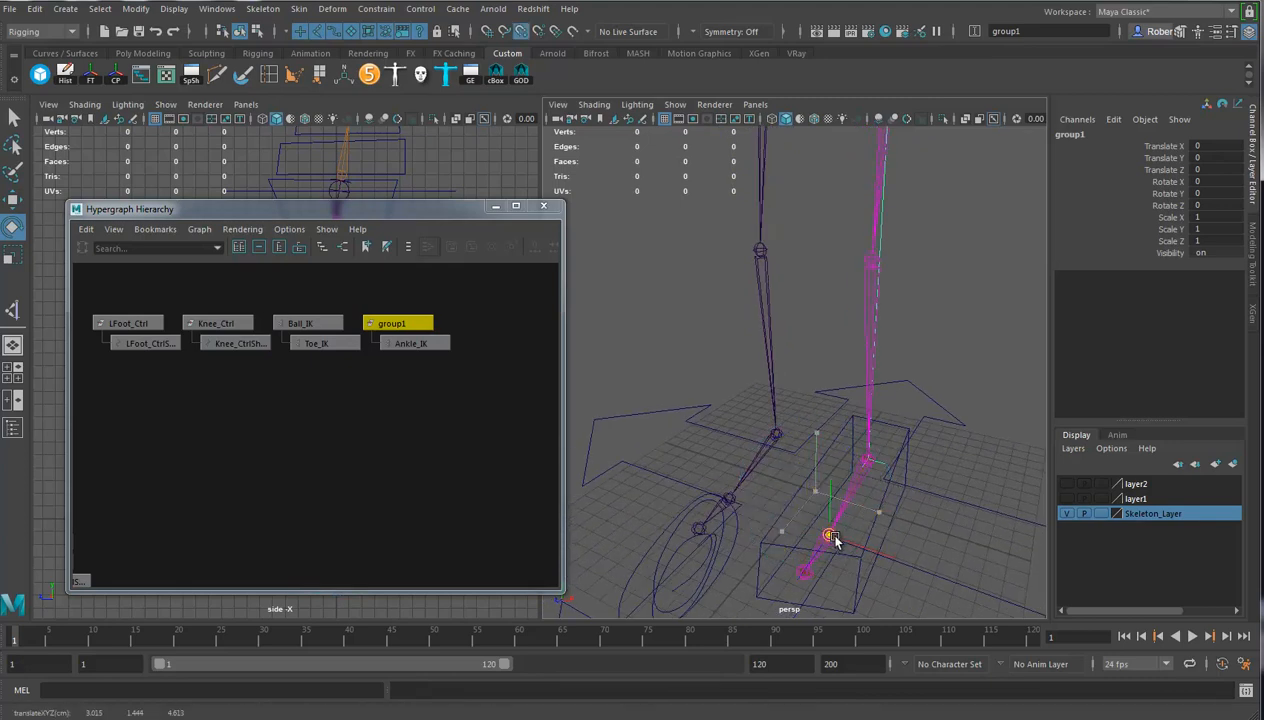
{"action": "key", "text": "e"}
Rename the group above Ankle_IK to HeelLift_Grp
{"action": "left_click_drag", "start_coordinate": [917, 544], "coordinate": [915, 505], "text": "alt"}
{"action": "double_click", "coordinate": [1072, 133]}
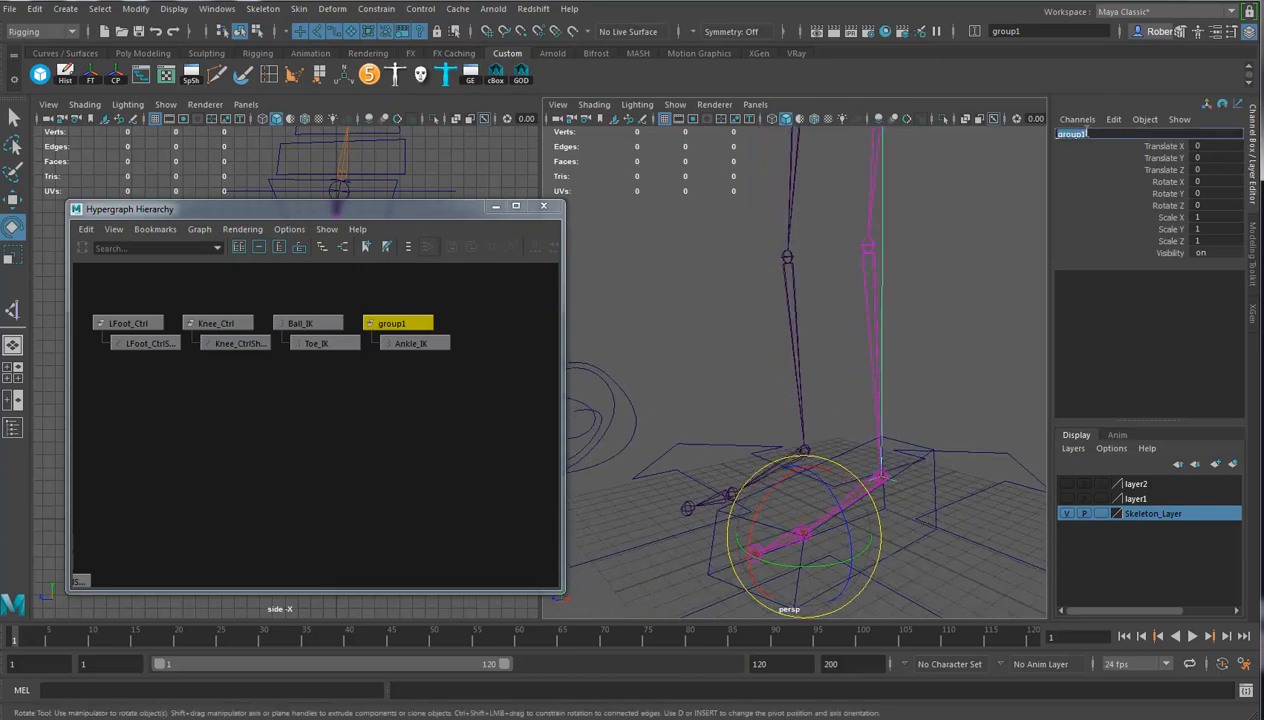
{"action": "type", "text": "H"}
{"action": "type", "text": "eelLift_Grop"}
{"action": "key", "text": "Return"}
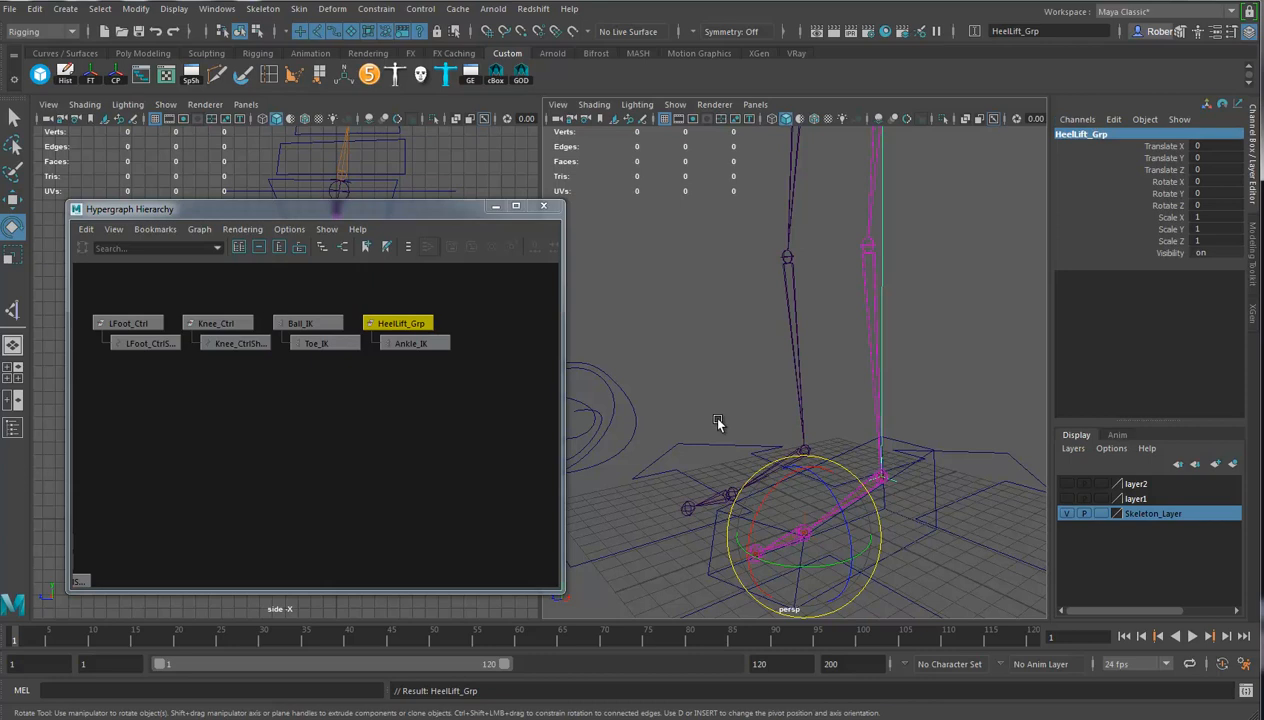
Group HeelLift_Grp and snap the new group's pivot to the left toe joint
{"action": "left_click_drag", "start_coordinate": [815, 468], "coordinate": [880, 470], "text": "alt"}
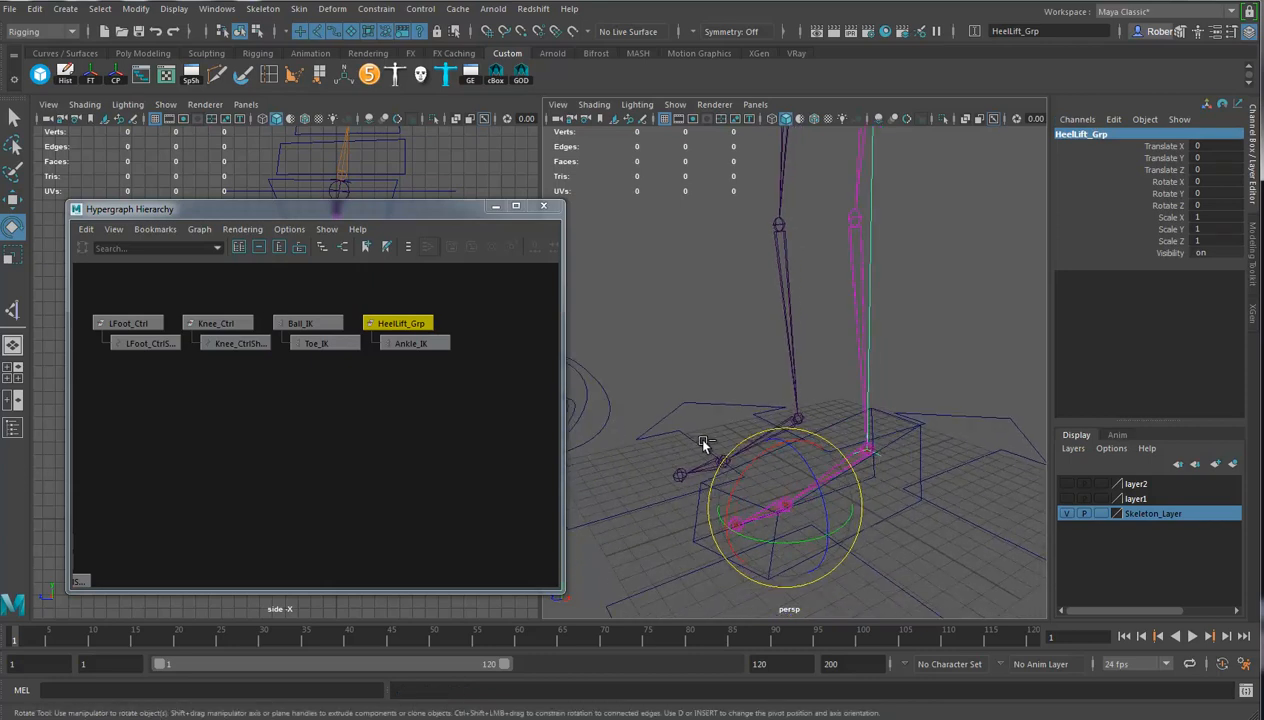
{"action": "key", "text": "ctrl+g"}
{"action": "key", "text": "d"}
{"action": "key", "text": "v"}
{"action": "middle_click_drag", "start_coordinate": [748, 541], "coordinate": [735, 526]}
Rename the group above HeelLift_Grp to ToePivot_Grp
{"action": "left_click", "coordinate": [1080, 134]}
{"action": "type", "text": "ToePivot"}
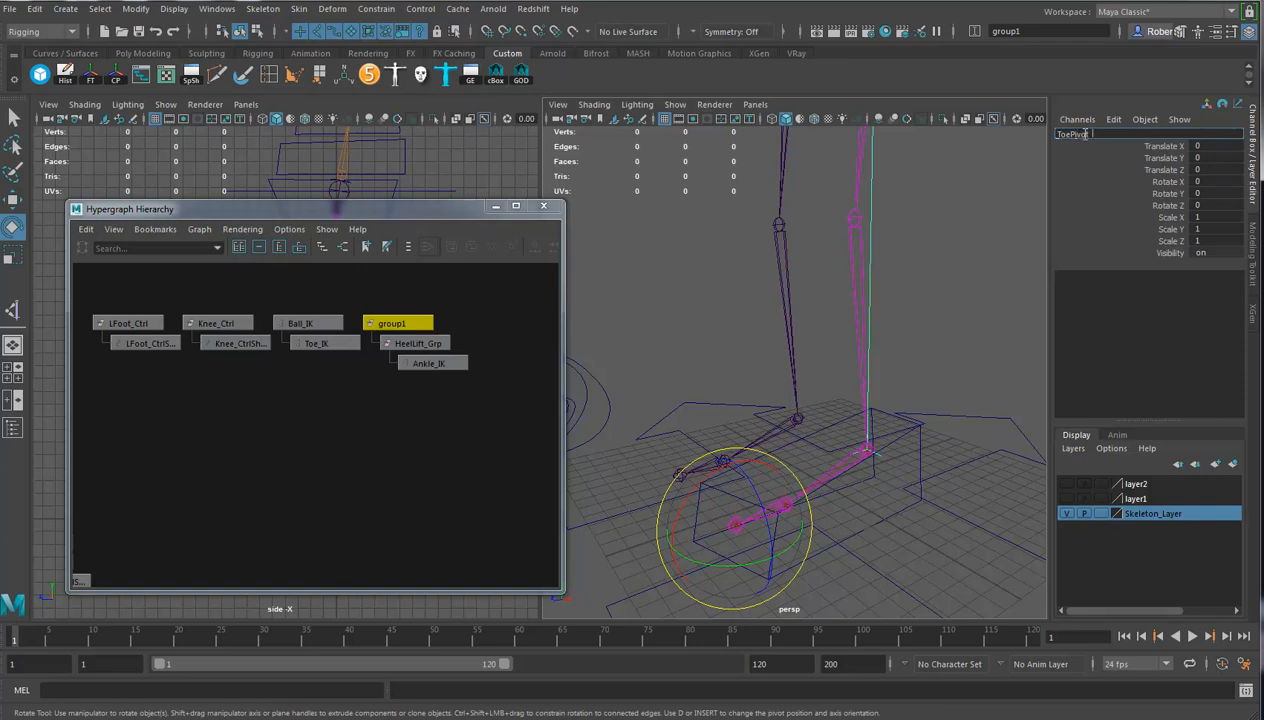
{"action": "type", "text": "_Grp"}
{"action": "key", "text": "Return"}
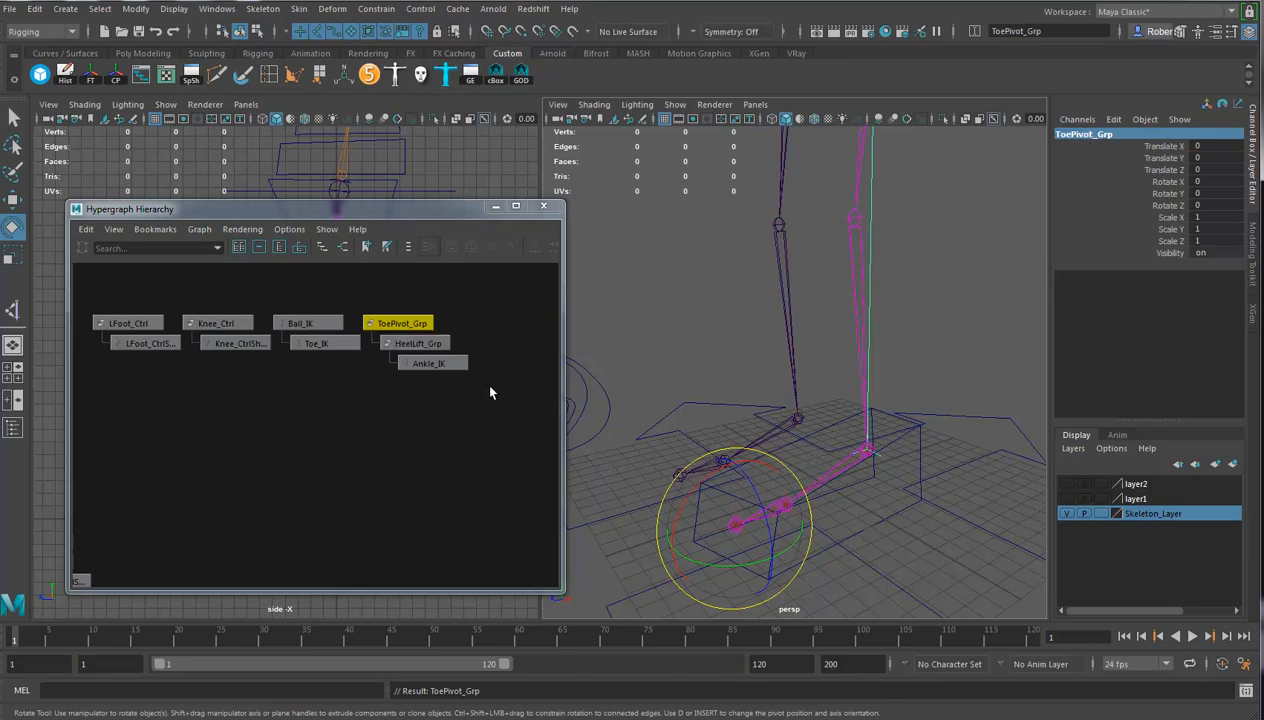
Group ToePivot_Grp and snap the new group's pivot to the left ball joint
{"action": "key", "text": "ctrl+g"}
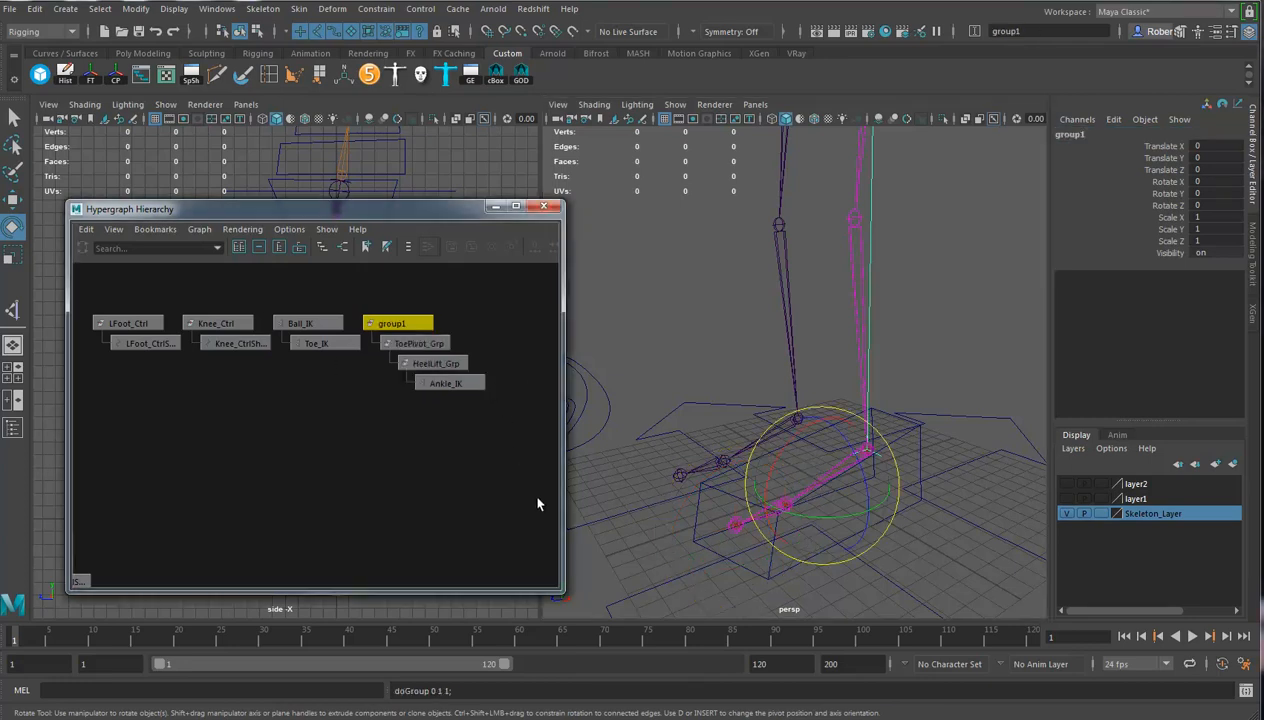
{"action": "left_click_drag", "start_coordinate": [700, 516], "coordinate": [757, 517]}
{"action": "key", "text": "ctrl+z"}
{"action": "key", "text": "d"}
{"action": "key", "text": "v"}
{"action": "middle_click_drag", "start_coordinate": [722, 534], "coordinate": [786, 506]}
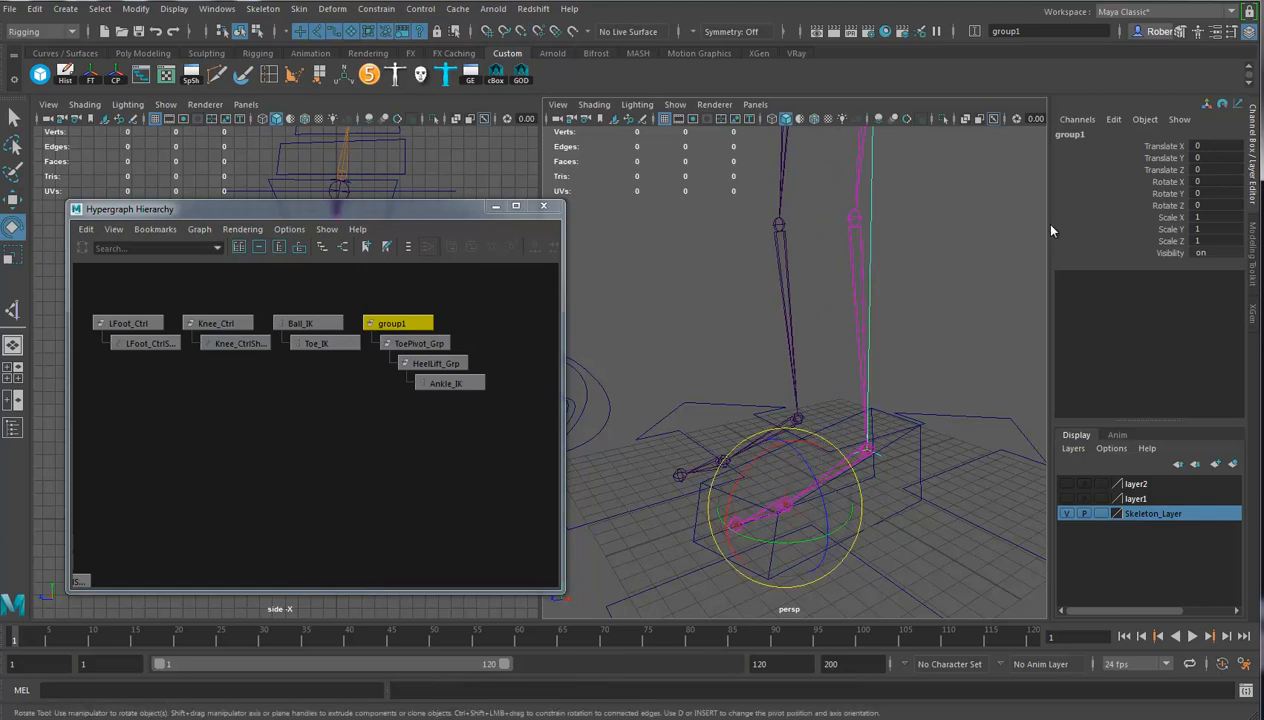
Rename the group above ToePivot_Grp to BallSwivel_Grp
{"action": "left_click", "coordinate": [1090, 134]}
{"action": "type", "text": "B"}
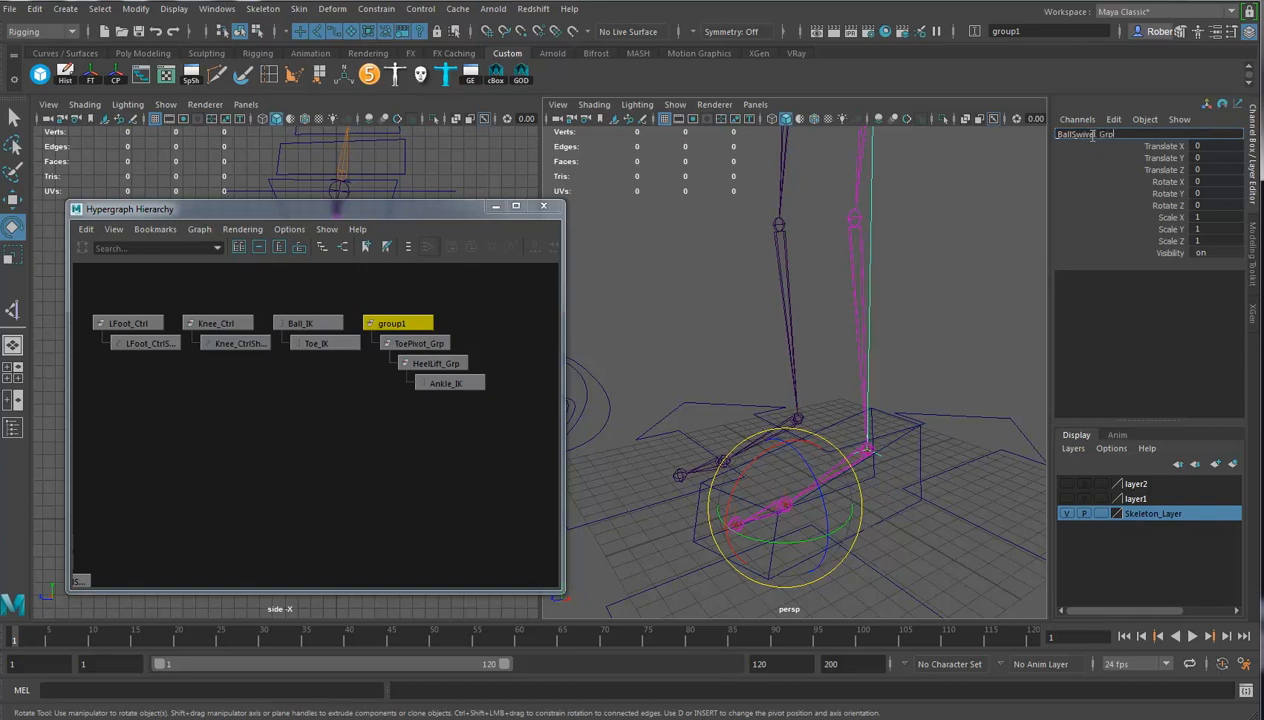
{"action": "type", "text": "allSwivel_Grp"}
{"action": "key", "text": "Return"}
Group BallSwivel_Grp under a new parent group and make layer2 visible to show the character mesh
{"action": "left_click_drag", "start_coordinate": [730, 478], "coordinate": [820, 470], "text": "alt"}
{"action": "left_click_drag", "start_coordinate": [868, 553], "coordinate": [856, 480], "text": "alt"}
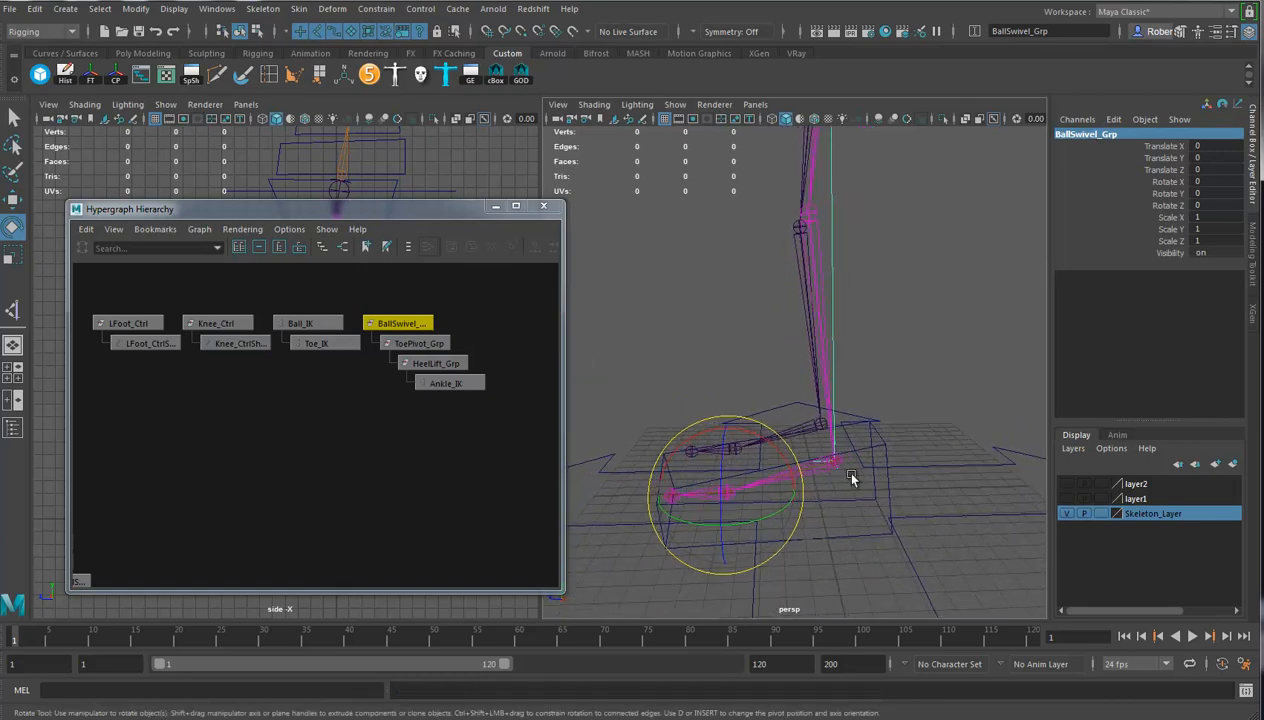
{"action": "key", "text": "ctrl+g"}
{"action": "left_click_drag", "start_coordinate": [935, 494], "coordinate": [1020, 525], "text": "alt"}
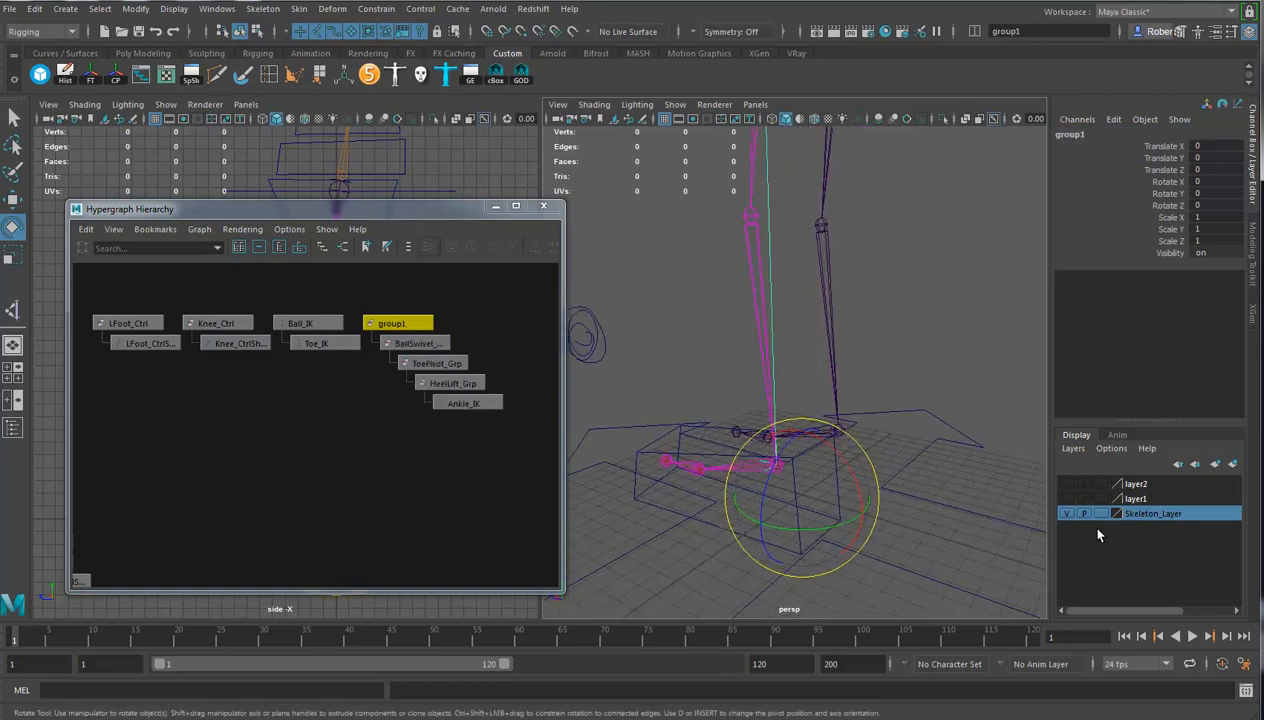
{"action": "left_click", "coordinate": [1067, 484]}
{"action": "scroll", "coordinate": [862, 430], "scroll_direction": "up", "scroll_amount": 5}
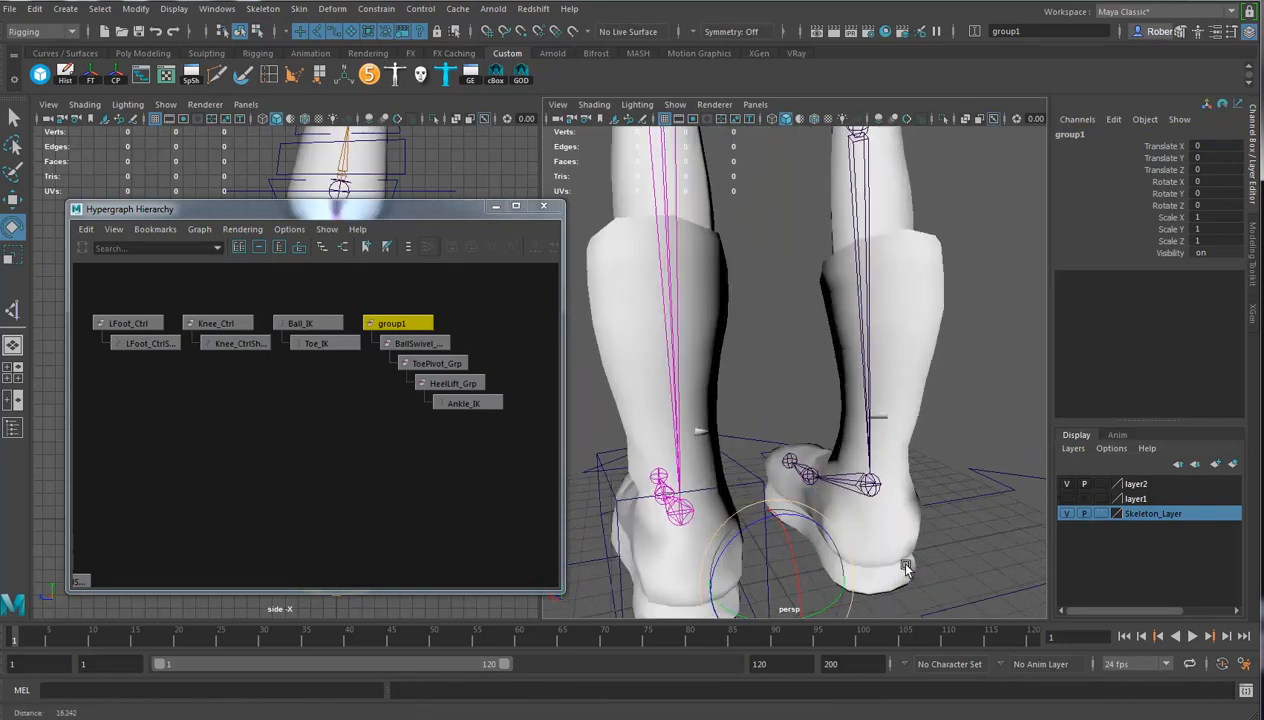
Snap the new parent group's pivot to a mesh vertex at the back of the left shoe's heel
{"action": "left_click_drag", "start_coordinate": [862, 430], "coordinate": [804, 485], "text": "alt"}
{"action": "scroll", "coordinate": [804, 487], "scroll_direction": "up", "scroll_amount": 1}
{"action": "key", "text": "d"}
{"action": "key", "text": "v"}
{"action": "middle_click_drag", "start_coordinate": [812, 505], "coordinate": [815, 502]}
{"action": "key", "text": "e"}
{"action": "left_click_drag", "start_coordinate": [862, 525], "coordinate": [988, 505], "text": "alt"}
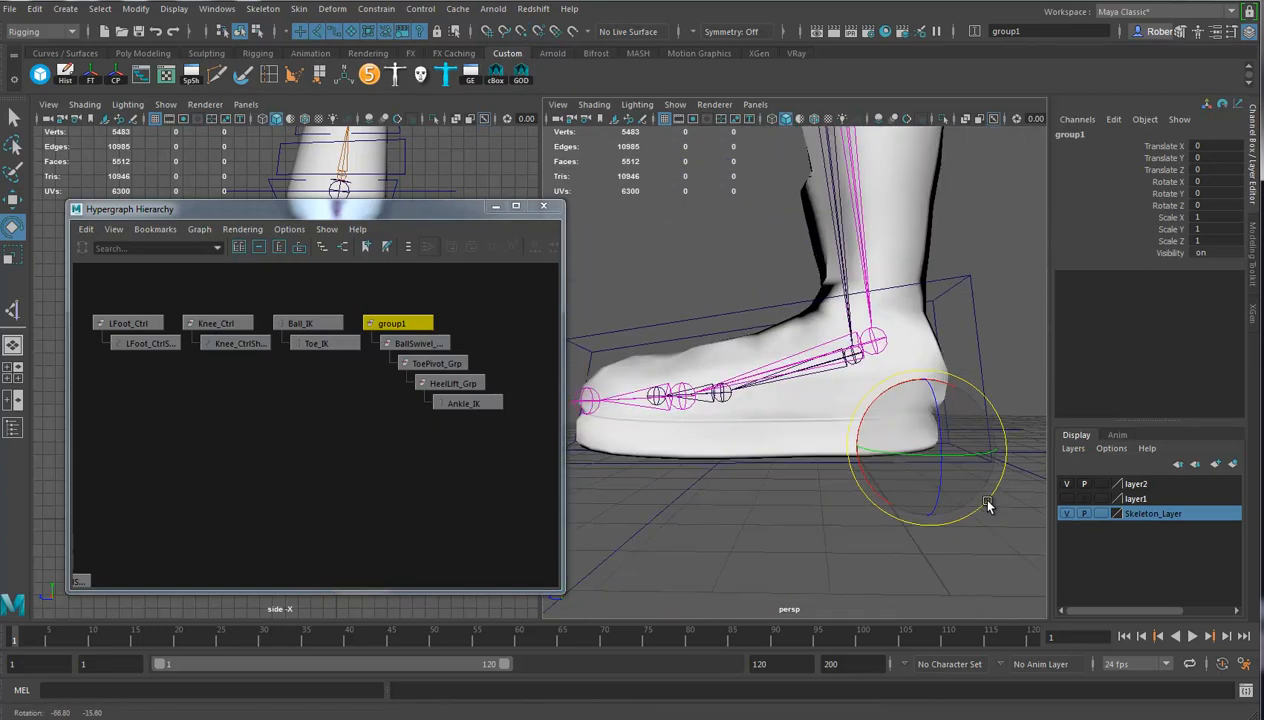
Nudge the new group's pivot slightly forward beneath the left heel in the side view
{"action": "left_click_drag", "start_coordinate": [335, 209], "coordinate": [608, 23]}
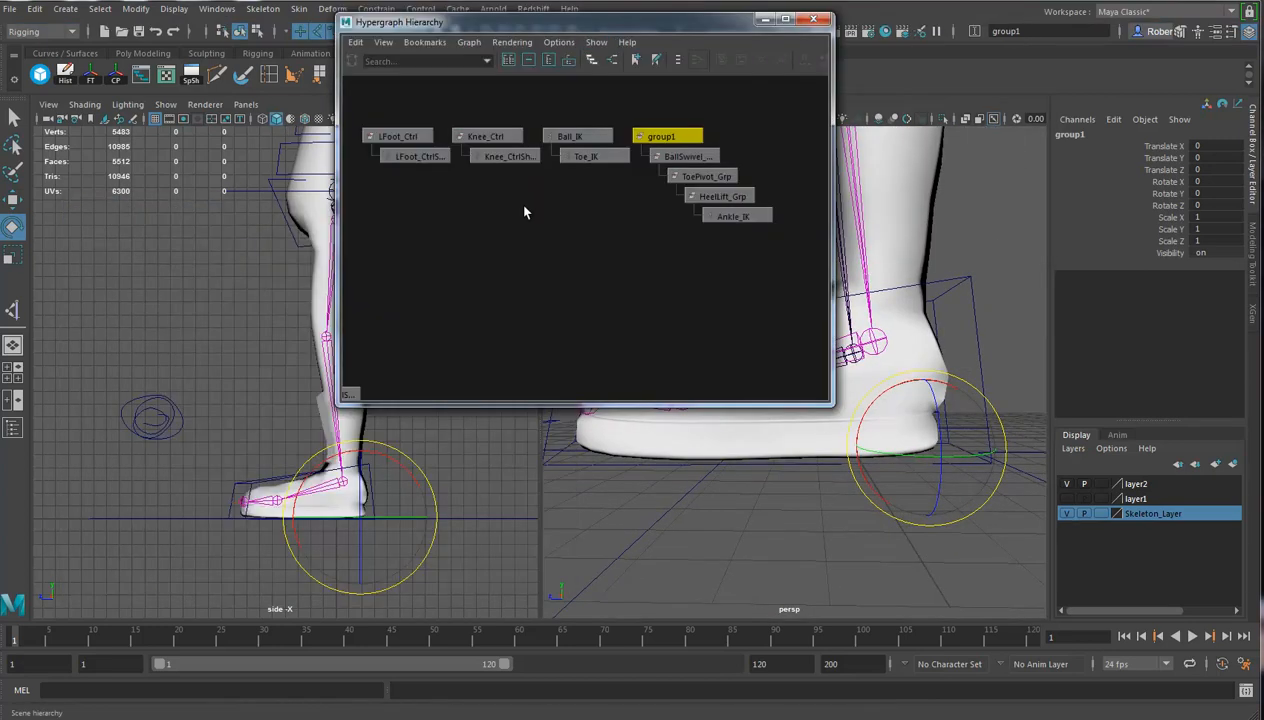
{"action": "scroll", "coordinate": [403, 573], "scroll_direction": "up", "scroll_amount": 4}
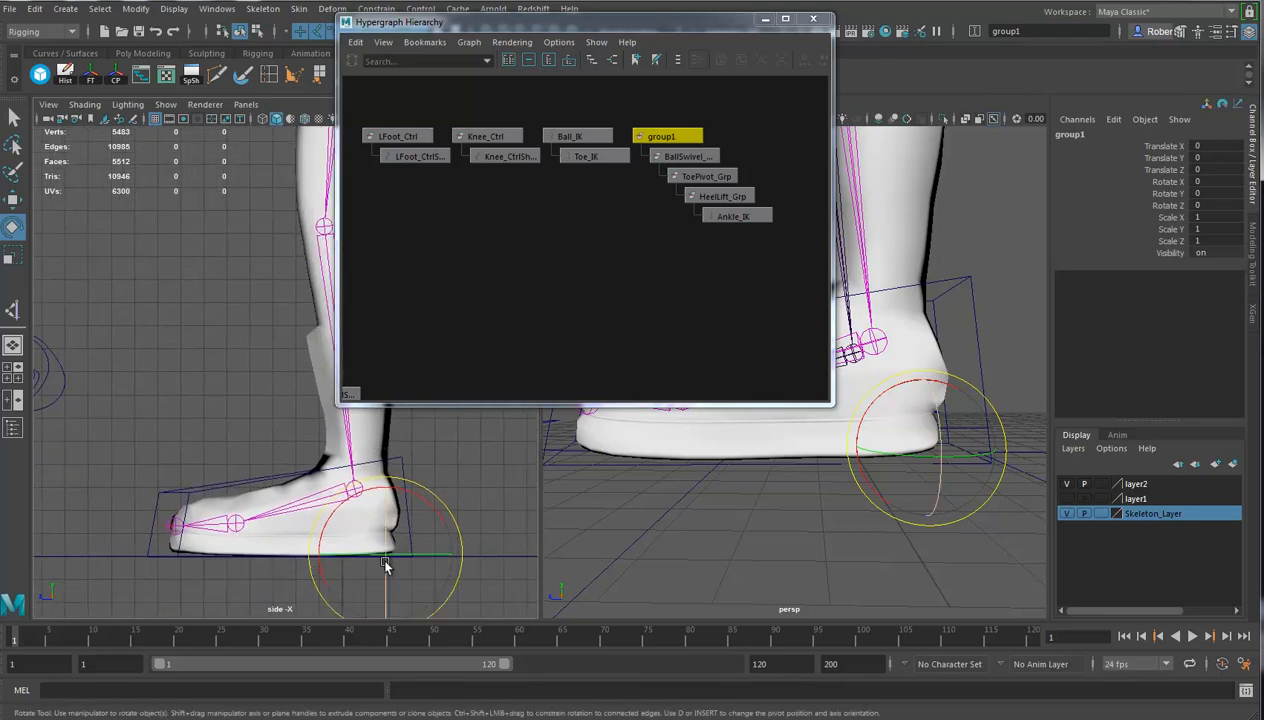
{"action": "key", "text": "d"}
{"action": "left_click_drag", "start_coordinate": [339, 554], "coordinate": [334, 555]}
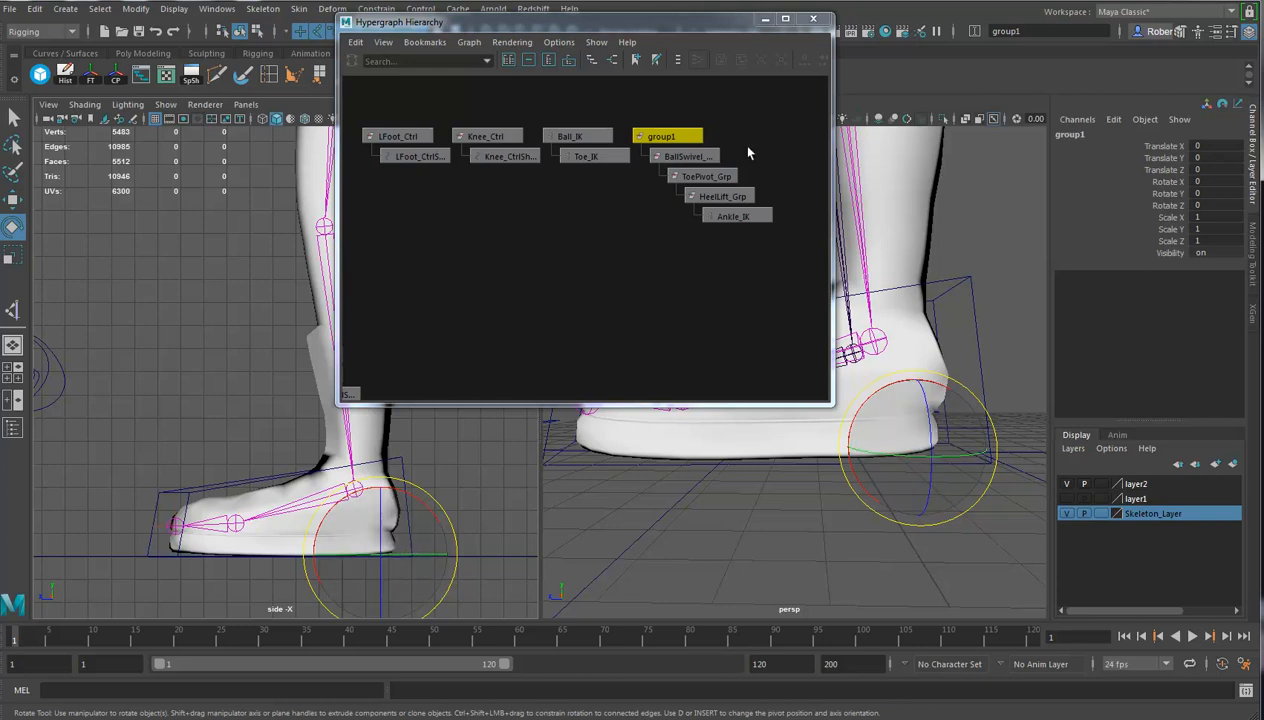
{"action": "left_click_drag", "start_coordinate": [790, 22], "coordinate": [524, 75]}
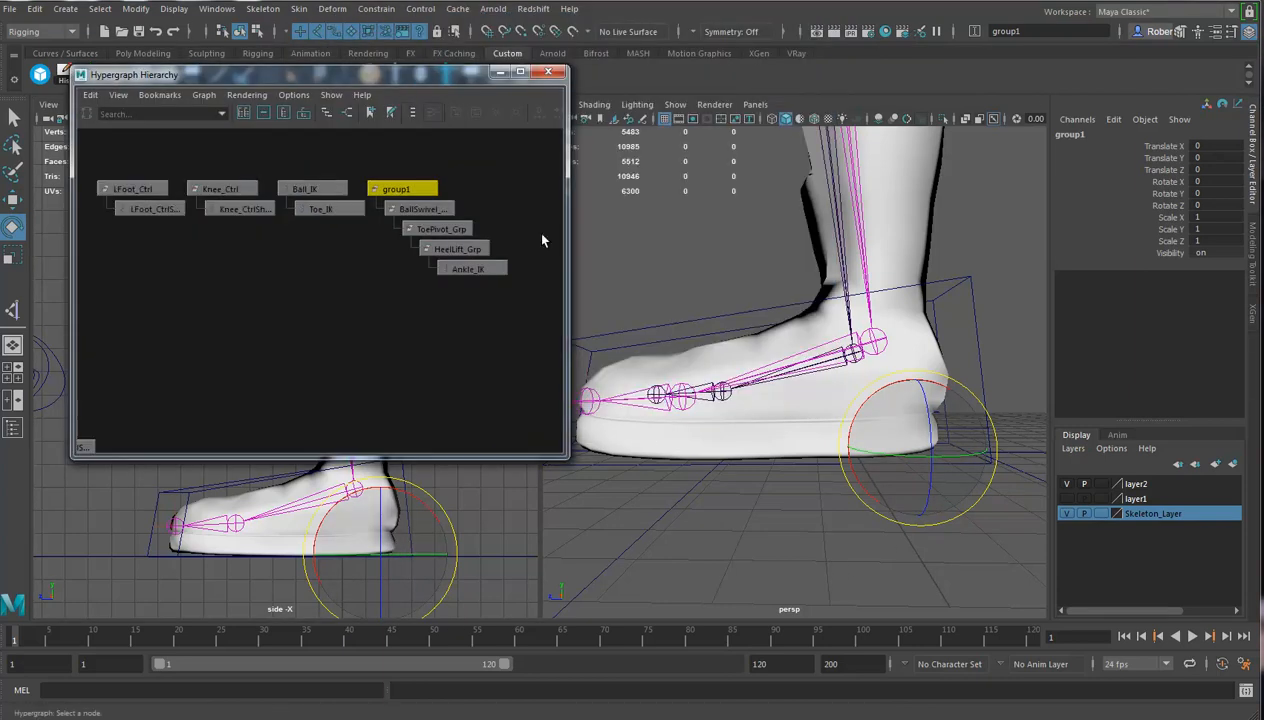
Rename the group above BallSwivel_Grp to HeelPivot_Grp
{"action": "double_click", "coordinate": [1074, 137]}
{"action": "type", "text": "HeelPivot"}
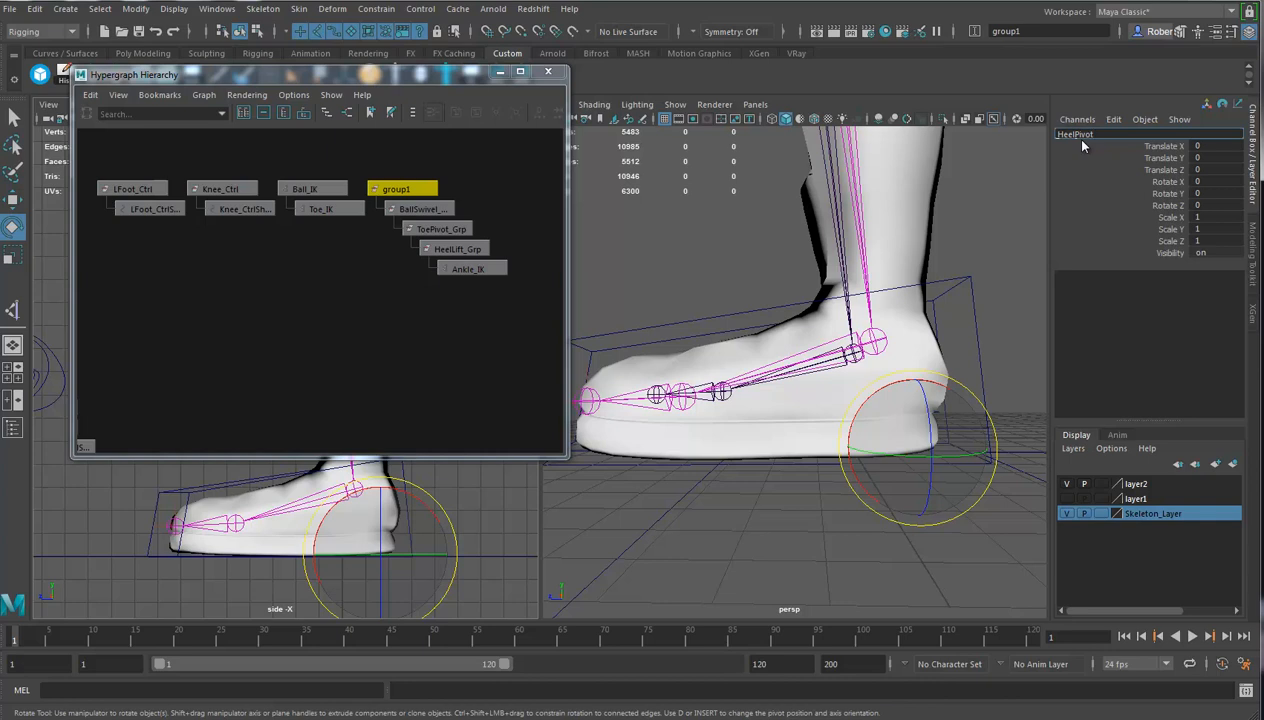
{"action": "type", "text": "_Grp"}
{"action": "key", "text": "Return"}
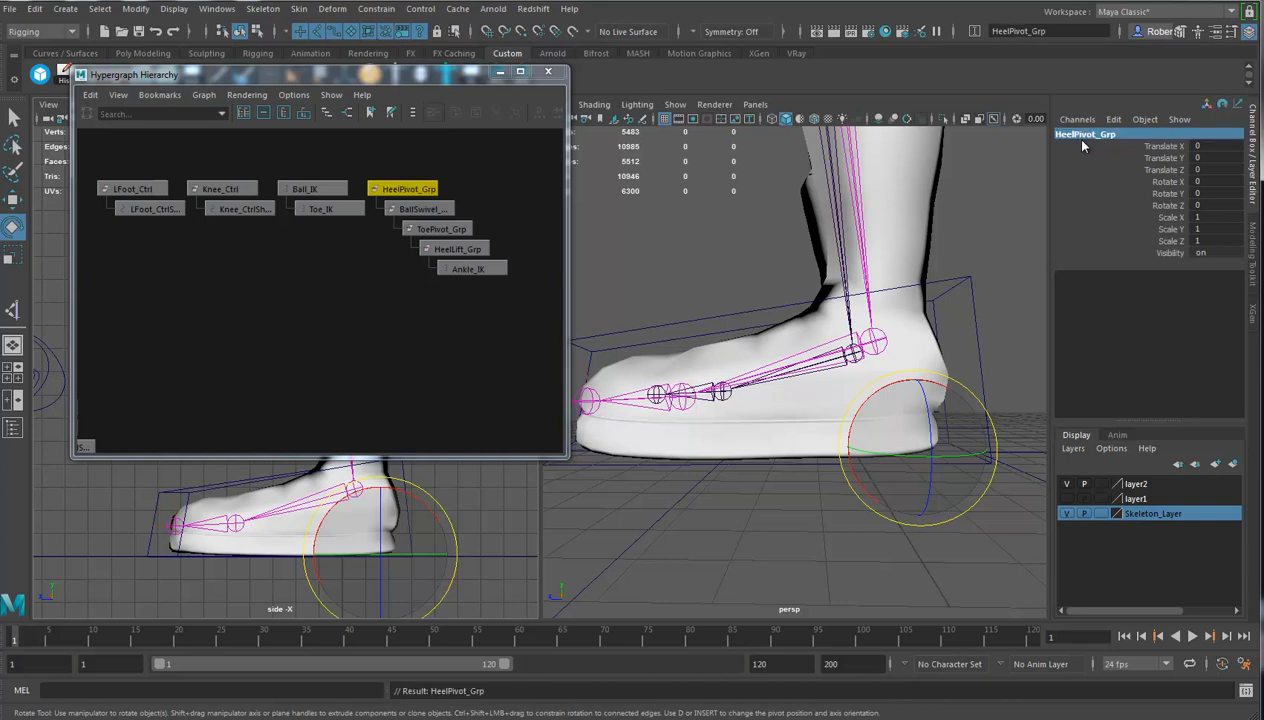
Hide layer2, then group HeelPivot_Grp and snap the new group's pivot to the left ankle joint
{"action": "left_click_drag", "start_coordinate": [869, 375], "coordinate": [1048, 483], "text": "alt"}
{"action": "left_click", "coordinate": [1066, 483]}
{"action": "left_click_drag", "start_coordinate": [864, 444], "coordinate": [838, 470], "text": "alt"}
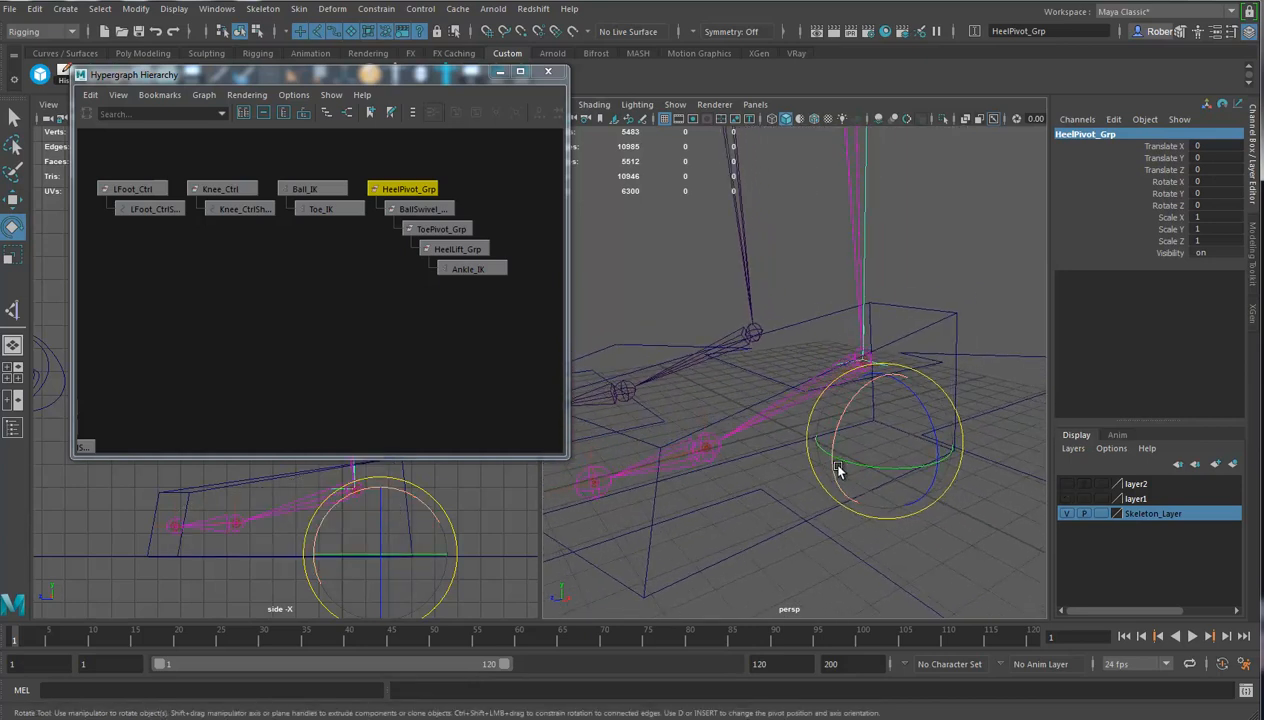
{"action": "key", "text": "ctrl+g"}
{"action": "key", "text": "d"}
{"action": "key", "text": "v"}
{"action": "middle_click_drag", "start_coordinate": [868, 385], "coordinate": [877, 361]}
{"action": "key", "text": "e"}
Rename the group above HeelPivot_Grp to Foot_Grp
{"action": "double_click", "coordinate": [1072, 134]}
{"action": "type", "text": "Foo"}
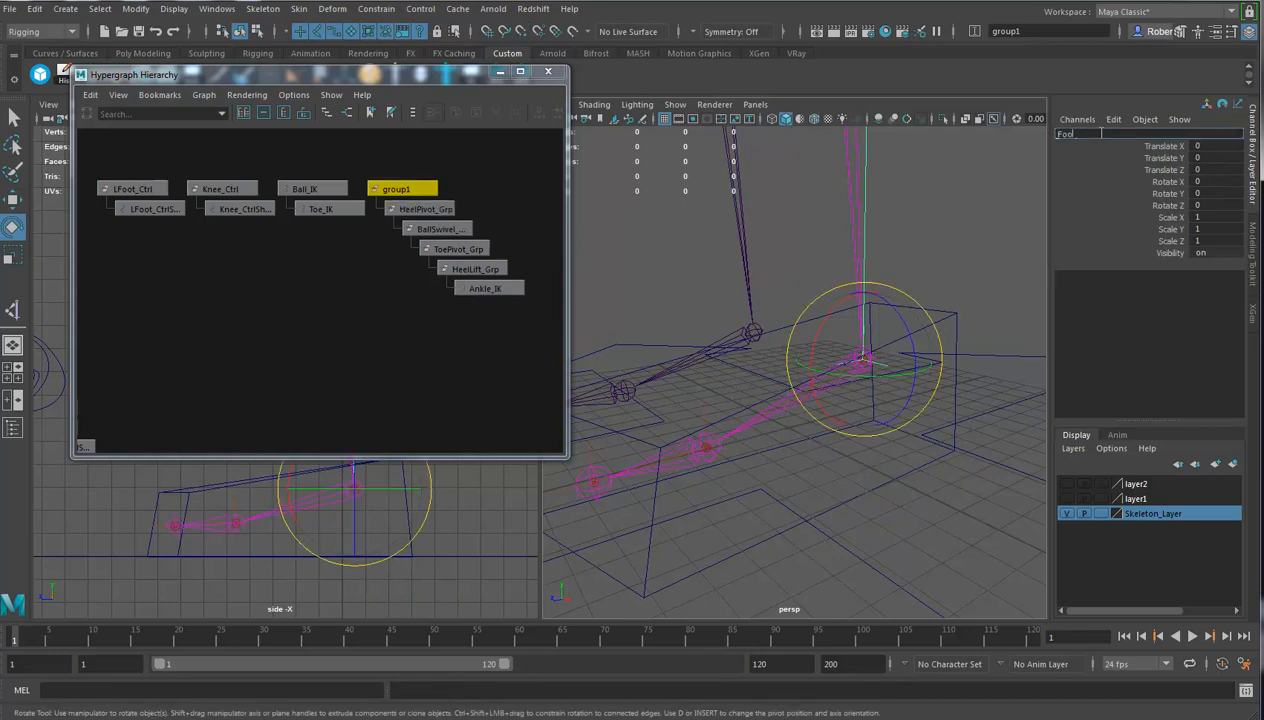
{"action": "type", "text": "t_Grp"}
{"action": "key", "text": "Return"}
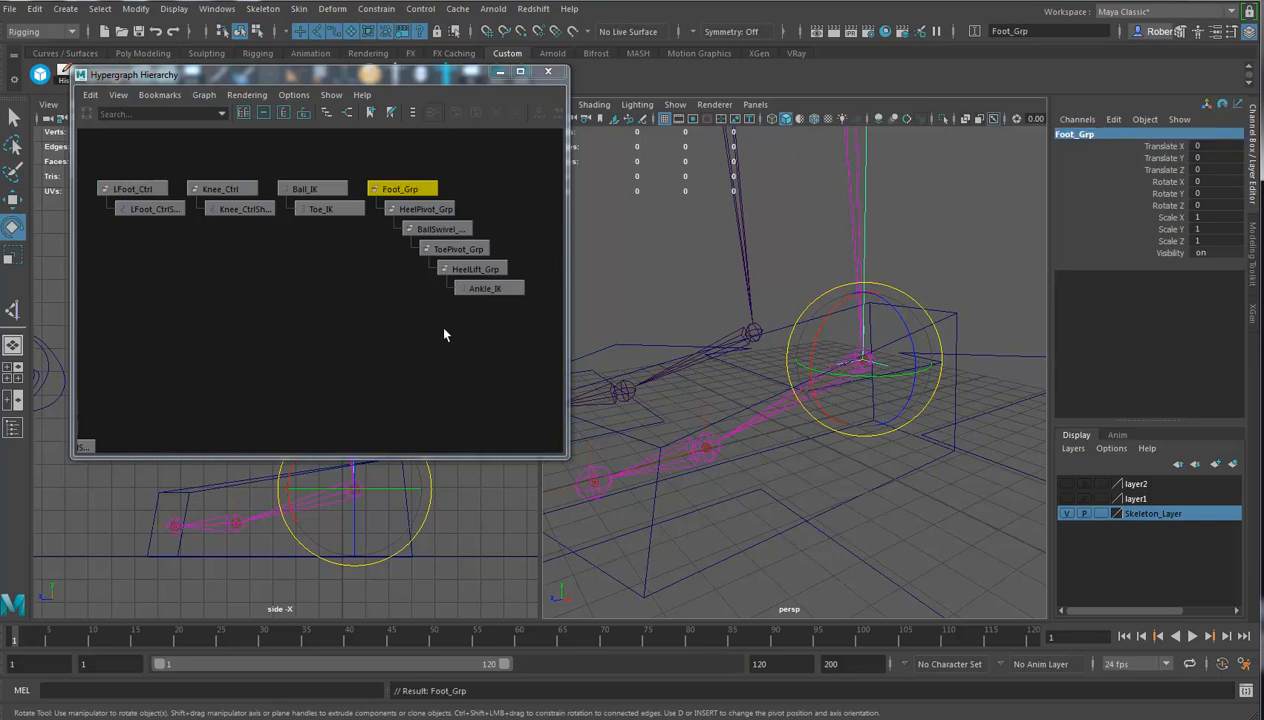
Parent Ball_IK, together with its child Toe_IK, under ToePivot_Grp in the hierarchy
{"action": "middle_click_drag", "start_coordinate": [474, 370], "coordinate": [403, 389], "text": "alt"}
{"action": "left_click_drag", "start_coordinate": [795, 417], "coordinate": [727, 425], "text": "alt"}
{"action": "middle_click_drag", "start_coordinate": [348, 314], "coordinate": [381, 316], "text": "alt"}
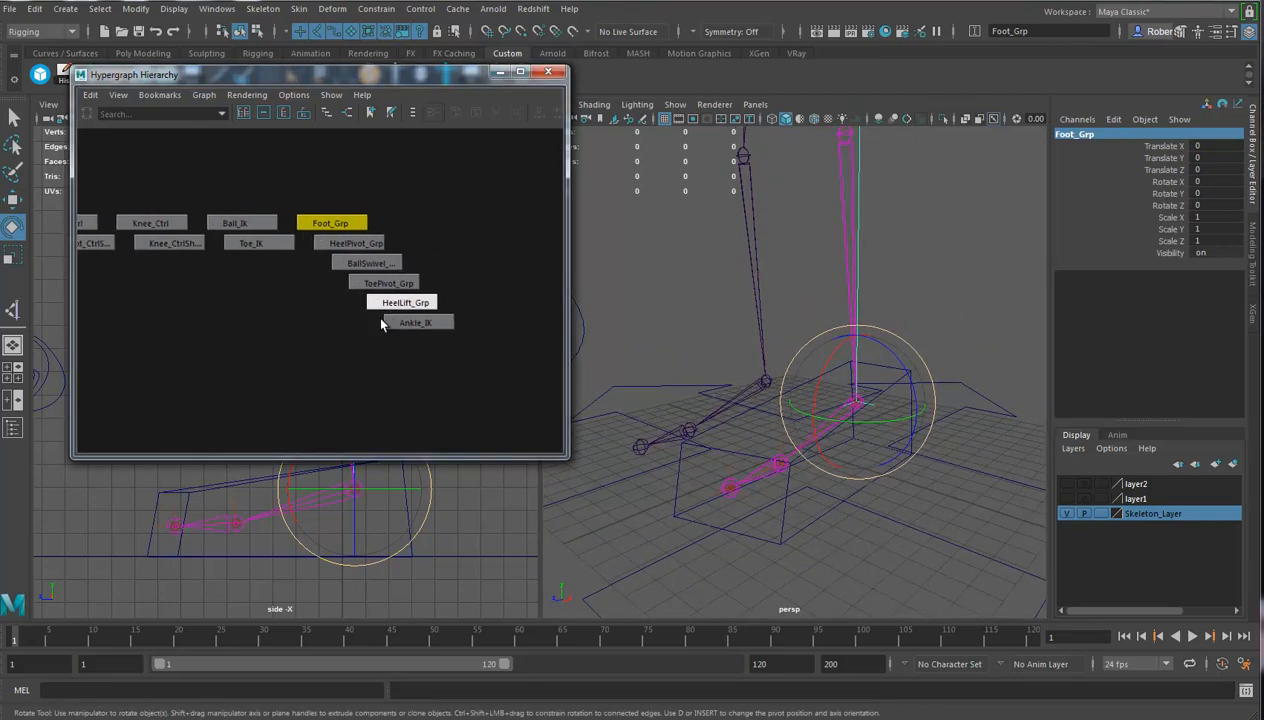
{"action": "left_click", "coordinate": [232, 222]}
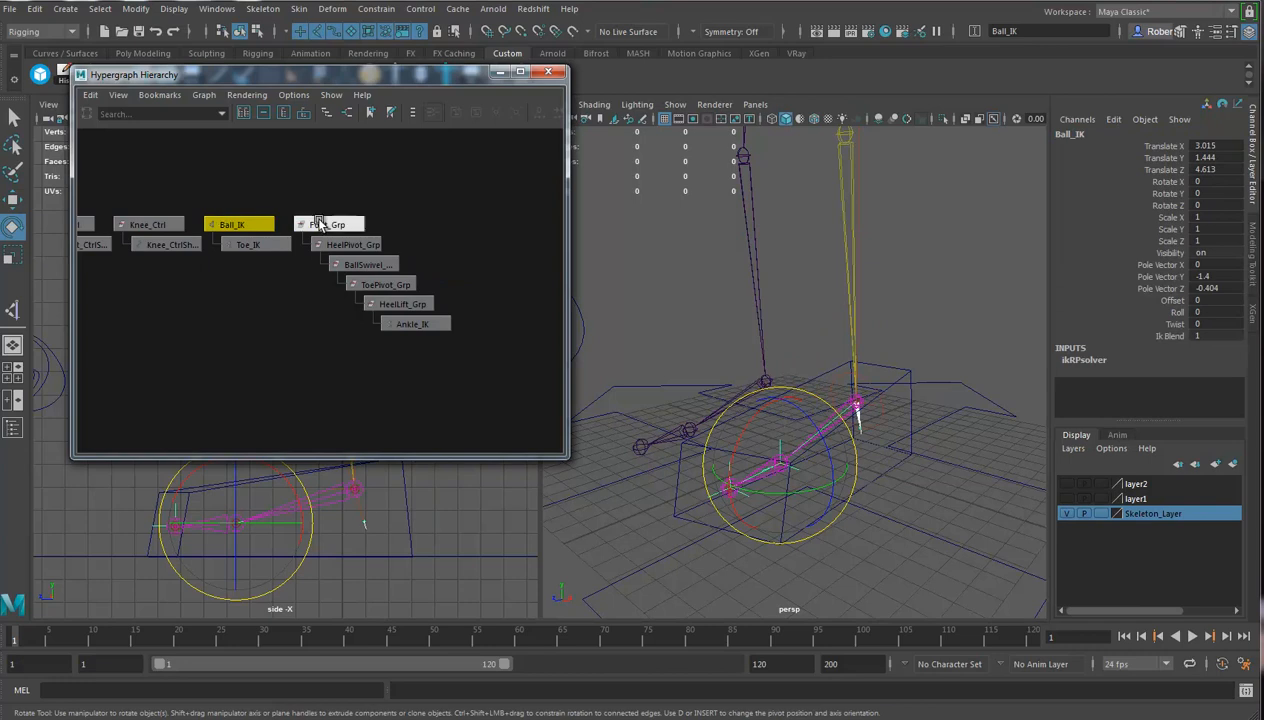
{"action": "left_click", "coordinate": [370, 340]}
{"action": "left_click", "coordinate": [382, 284]}
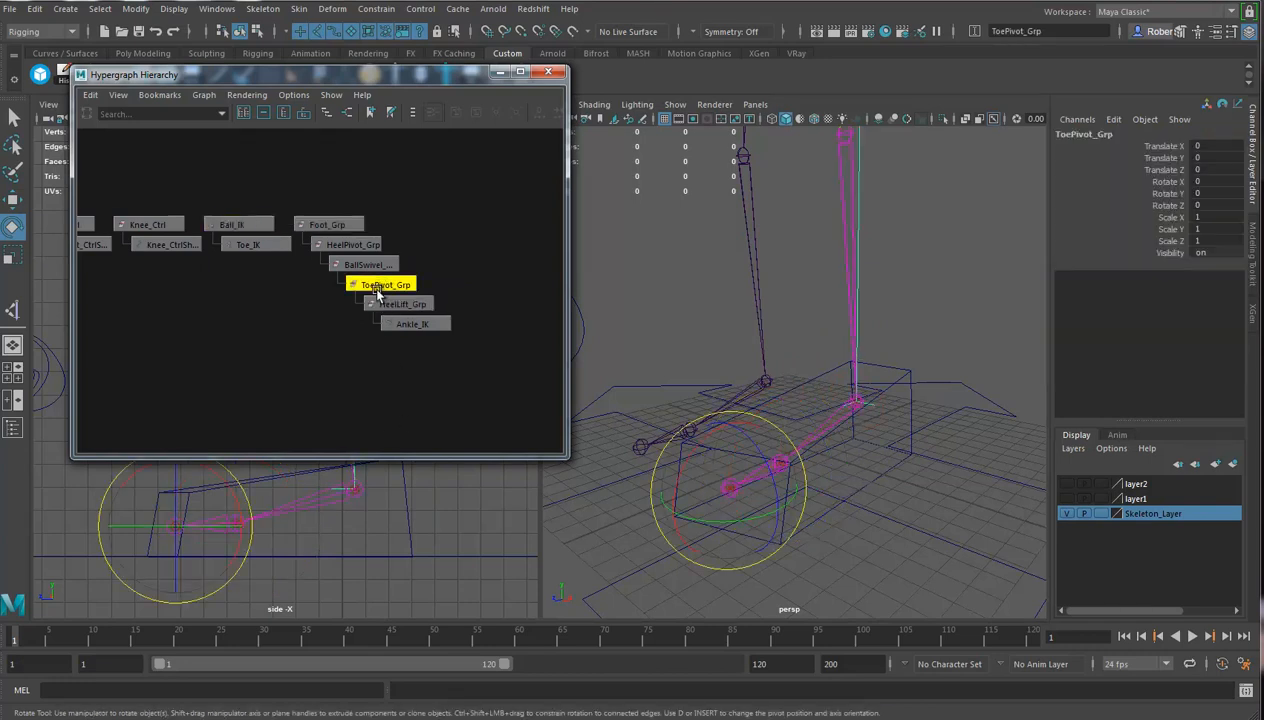
{"action": "middle_click_drag", "start_coordinate": [240, 226], "coordinate": [383, 284]}
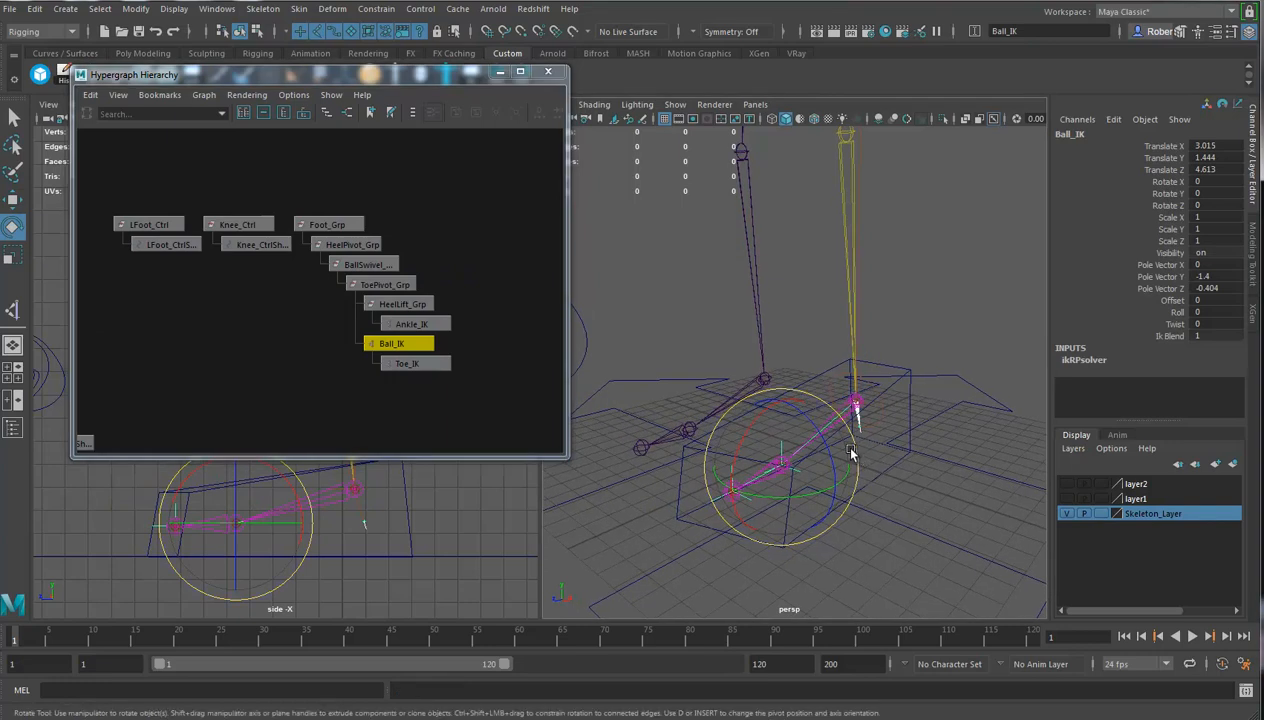
{"action": "left_click_drag", "start_coordinate": [775, 487], "coordinate": [754, 493], "text": "alt"}
{"action": "mouse_move", "coordinate": [898, 445]}
{"action": "left_mouse_down", "text": "alt"}
{"action": "mouse_move", "coordinate": [908, 443]}
{"action": "mouse_move", "coordinate": [891, 437]}
{"action": "left_mouse_up", "text": "alt"}
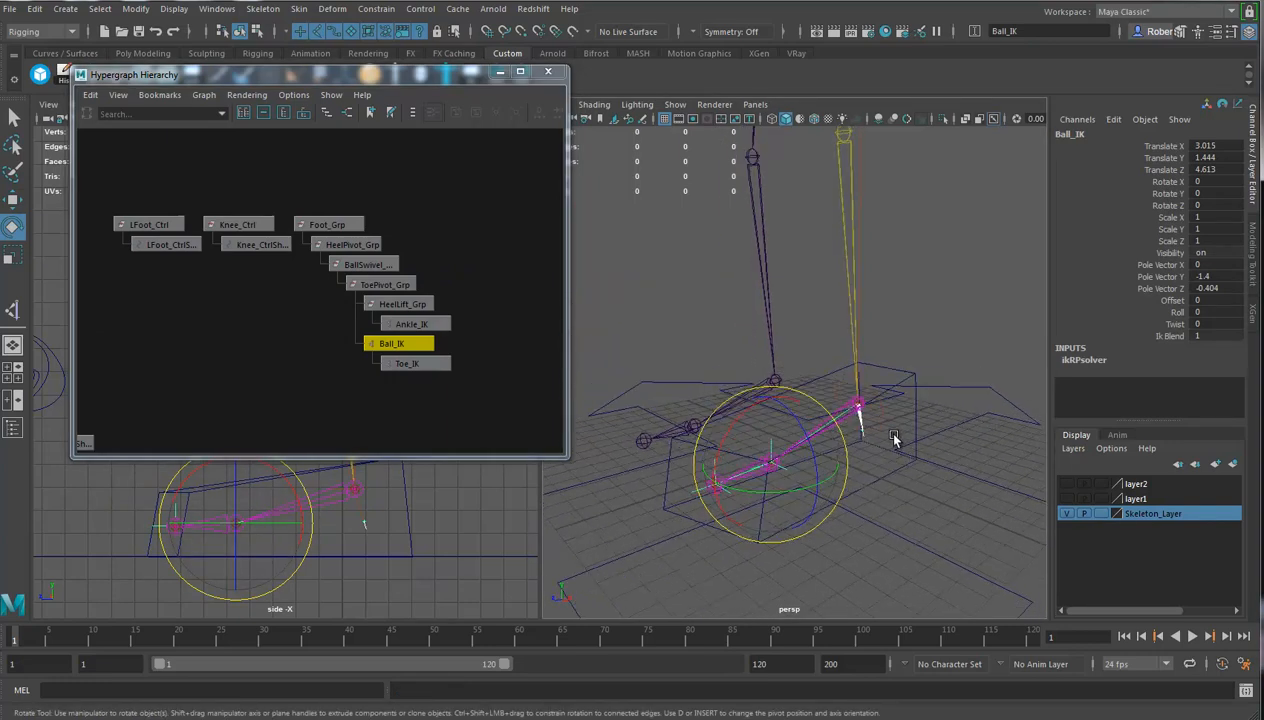
{"action": "left_click_drag", "start_coordinate": [875, 437], "coordinate": [905, 403], "text": "alt"}
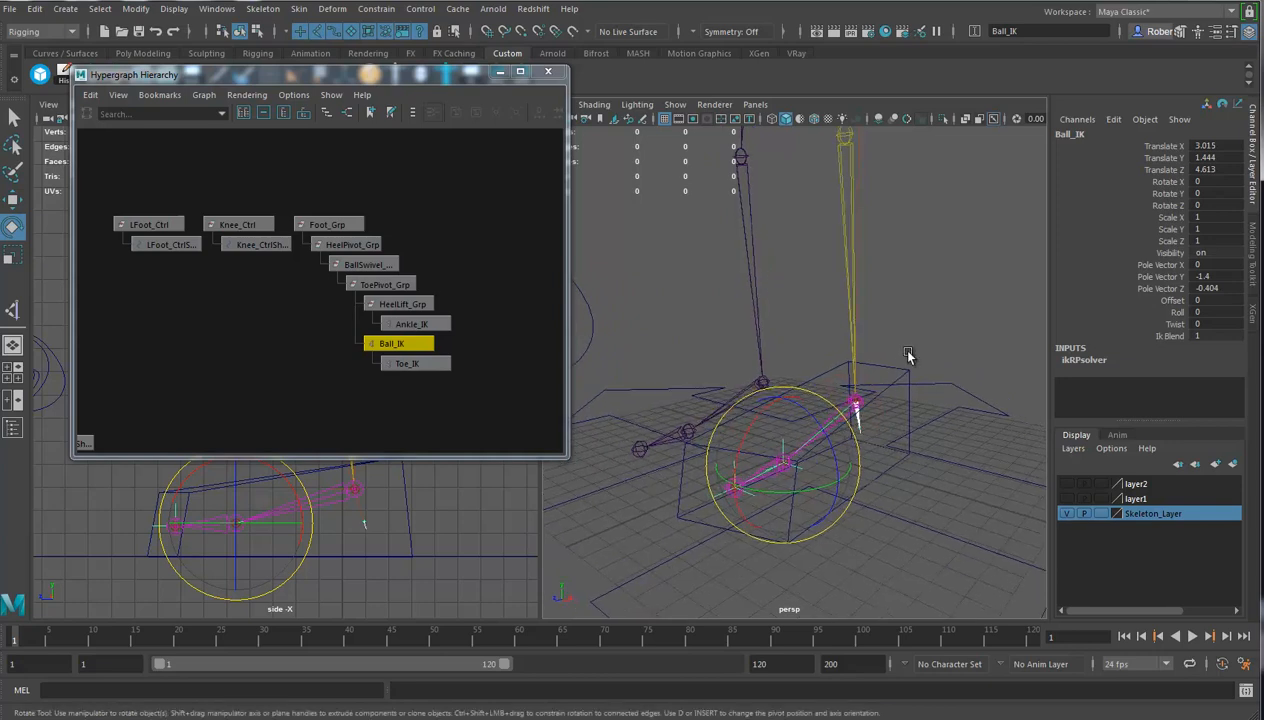
Select the left foot control LFoot_Ctrl and make layer2 visible to show the character mesh
{"action": "left_click", "coordinate": [894, 370]}
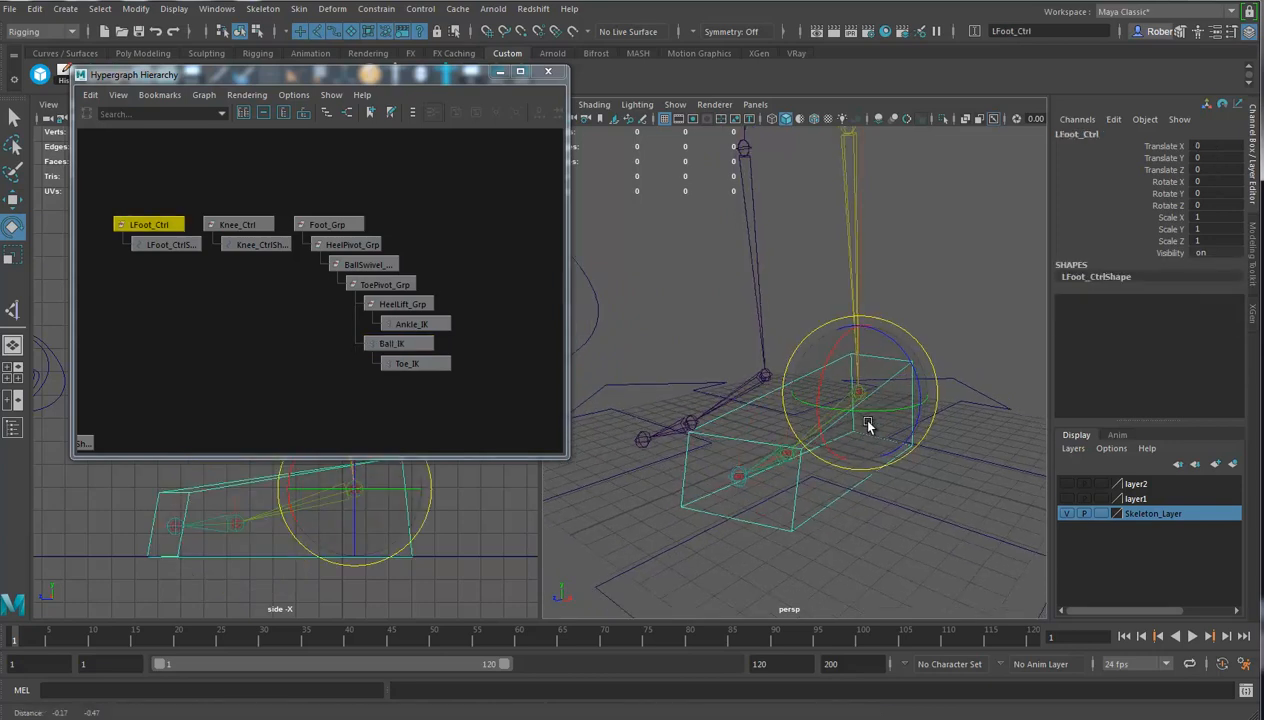
{"action": "left_click_drag", "start_coordinate": [799, 437], "coordinate": [818, 437], "text": "alt"}
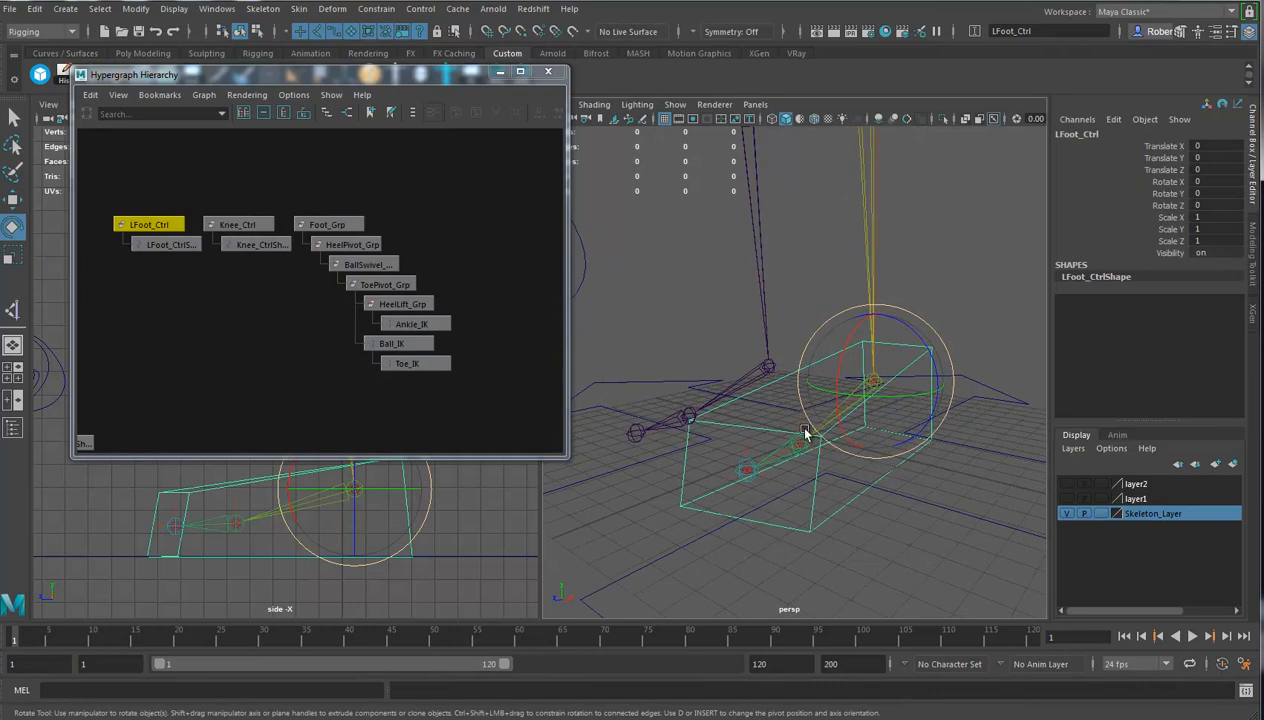
{"action": "left_click", "coordinate": [1066, 483]}
{"action": "left_click_drag", "start_coordinate": [848, 495], "coordinate": [830, 530], "text": "alt"}
{"action": "left_click_drag", "start_coordinate": [830, 466], "coordinate": [928, 460], "text": "alt"}
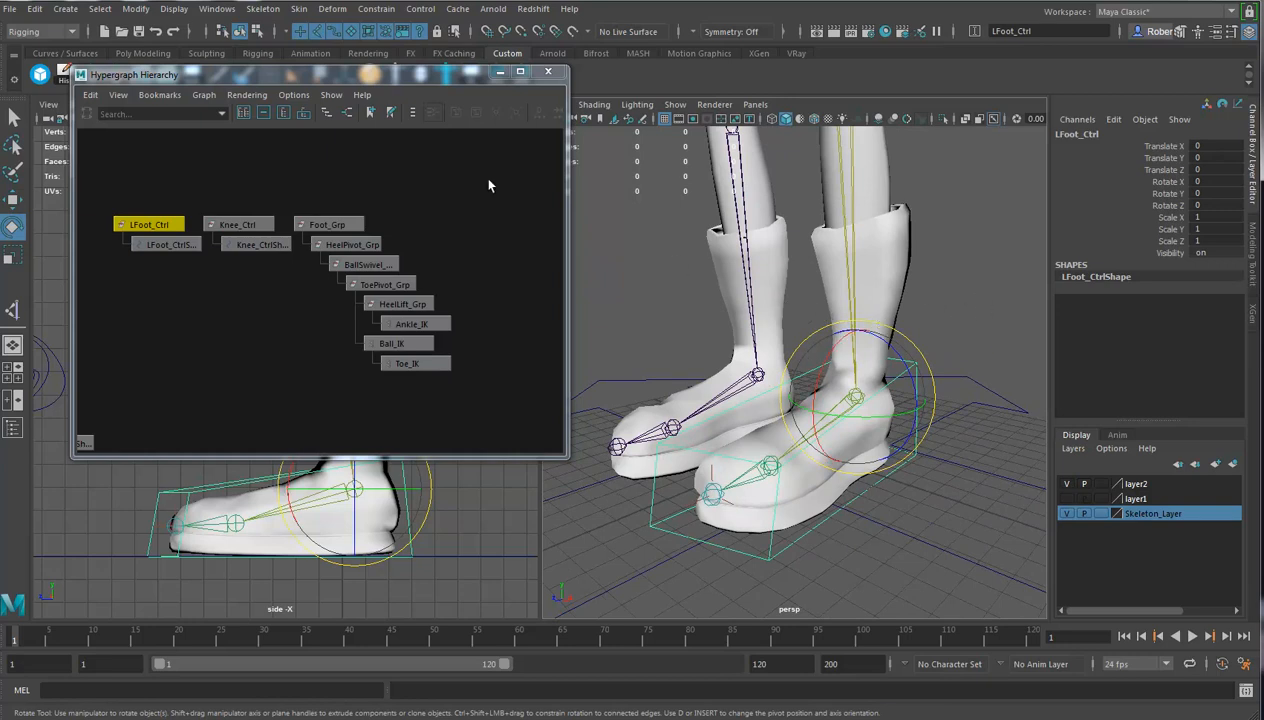
{"action": "left_click", "coordinate": [227, 10]}
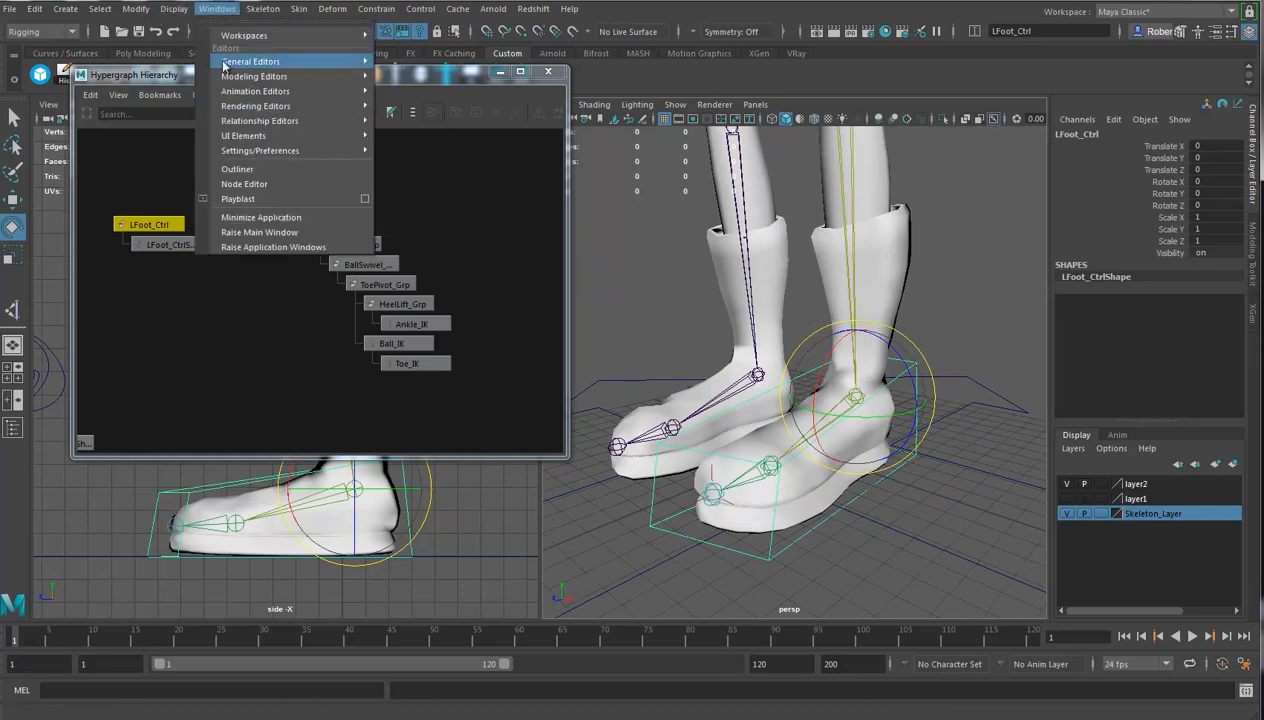
{"action": "mouse_move", "coordinate": [240, 64]}
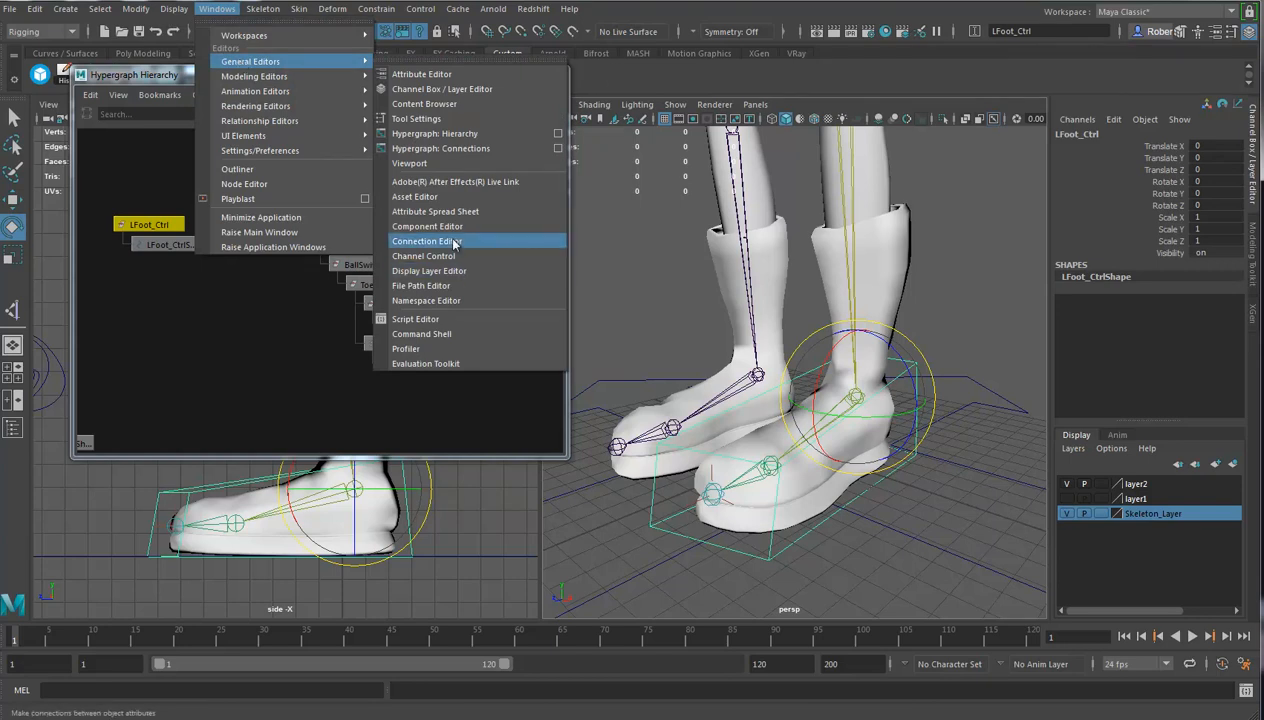
{"action": "left_click", "coordinate": [447, 242]}
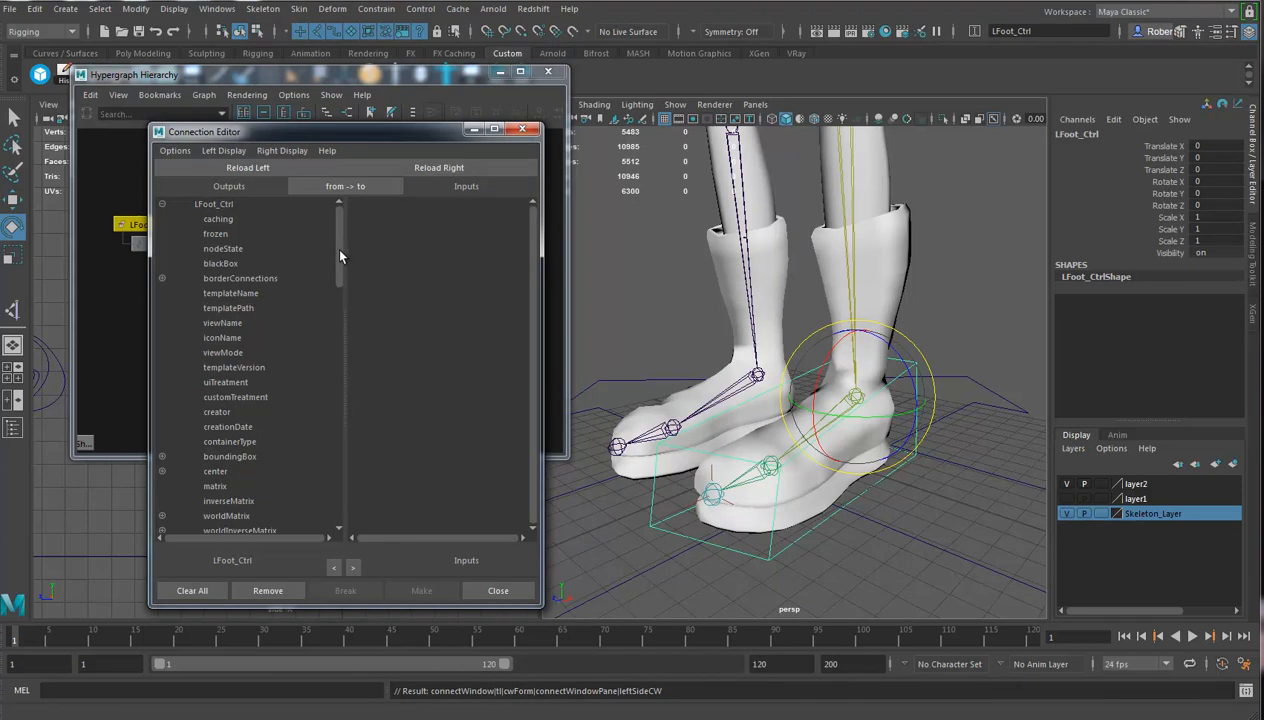
{"action": "mouse_move", "coordinate": [339, 256]}
{"action": "left_mouse_down"}
{"action": "mouse_move", "coordinate": [338, 485]}
{"action": "mouse_move", "coordinate": [341, 248]}
{"action": "left_mouse_up"}
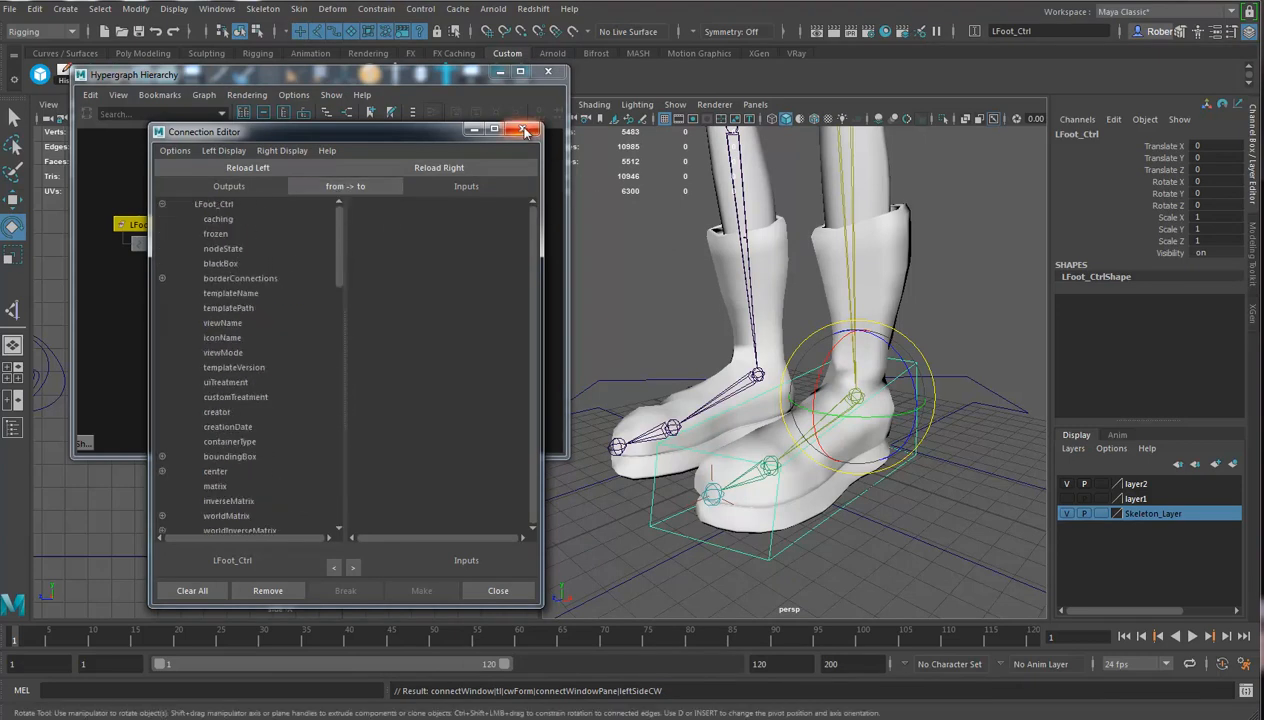
{"action": "left_click", "coordinate": [525, 131]}
Add two keyable float attributes, ToeWiggle and BallSwivel, to LFoot_Ctrl with default 0
{"action": "left_click", "coordinate": [134, 9]}
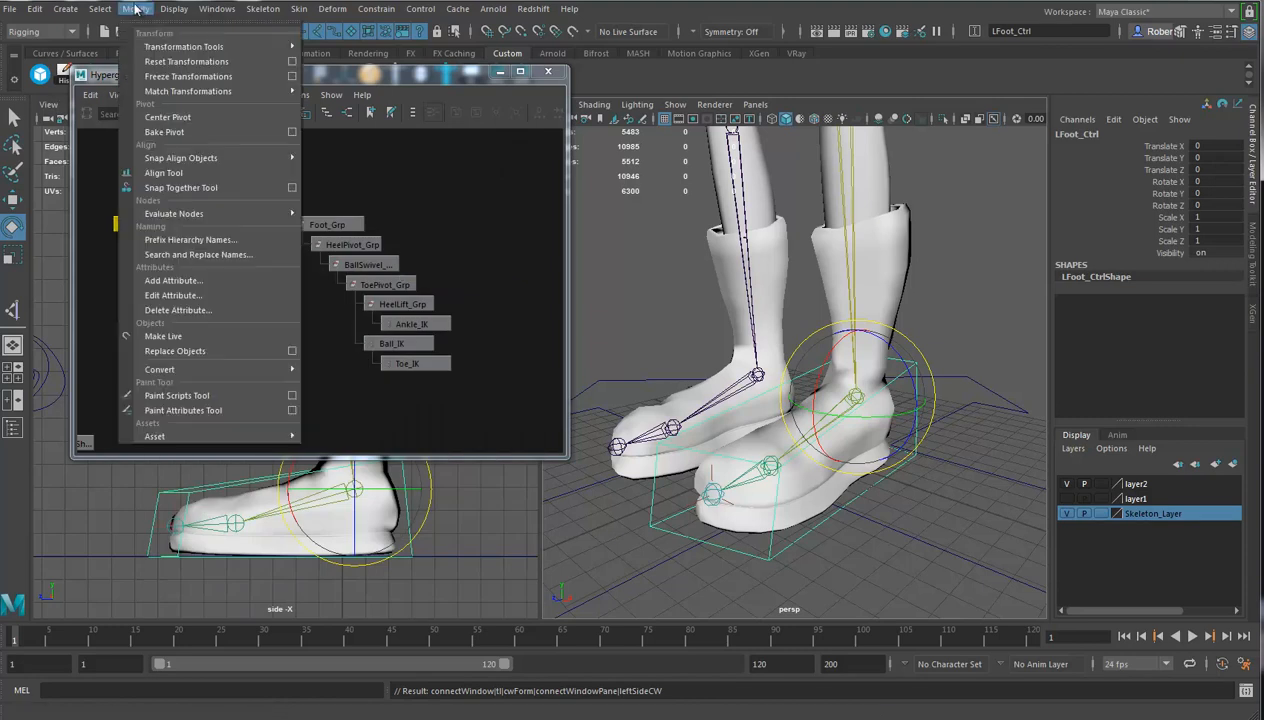
{"action": "left_click", "coordinate": [173, 280]}
{"action": "left_click_drag", "start_coordinate": [604, 259], "coordinate": [397, 217]}
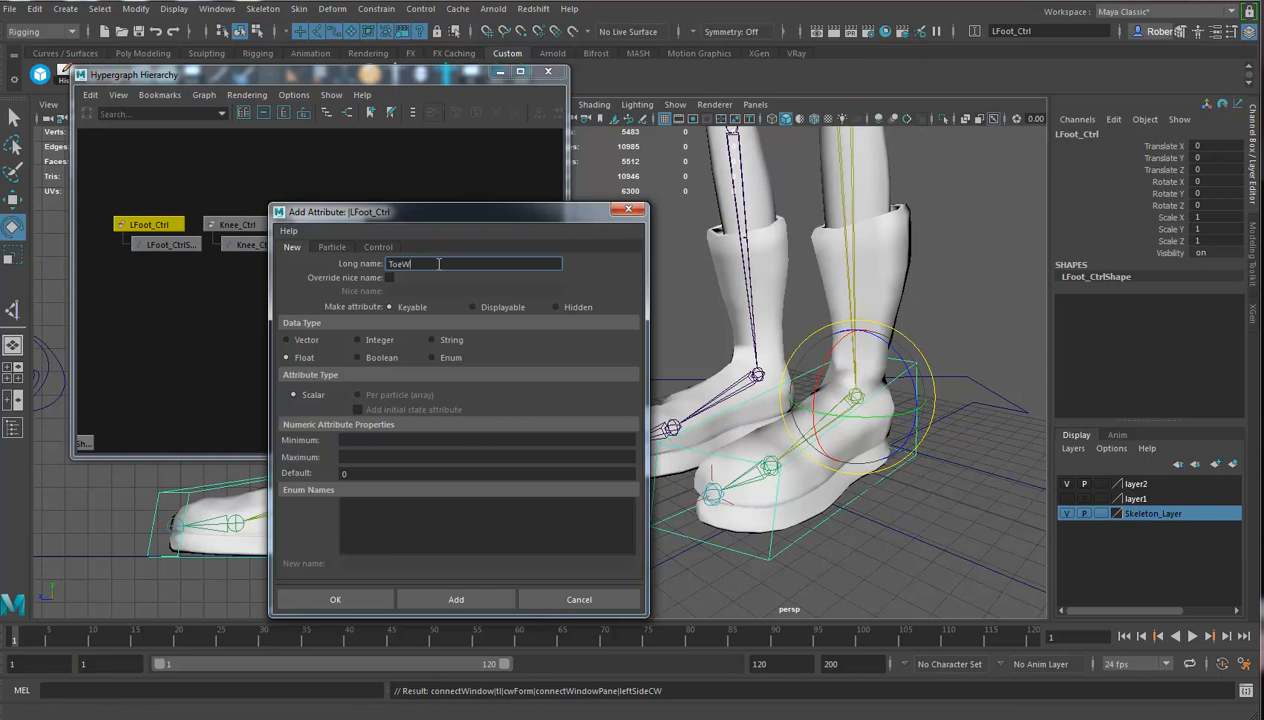
{"action": "left_click", "coordinate": [450, 600]}
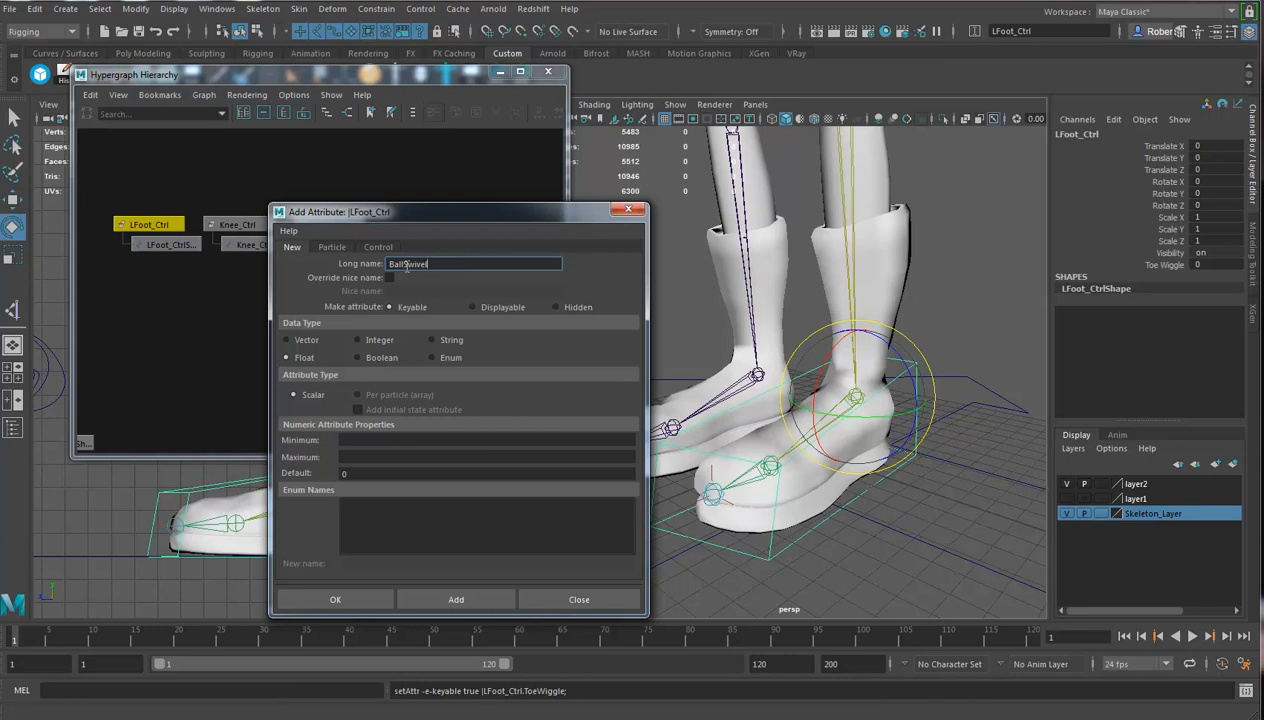
{"action": "left_click", "coordinate": [449, 592]}
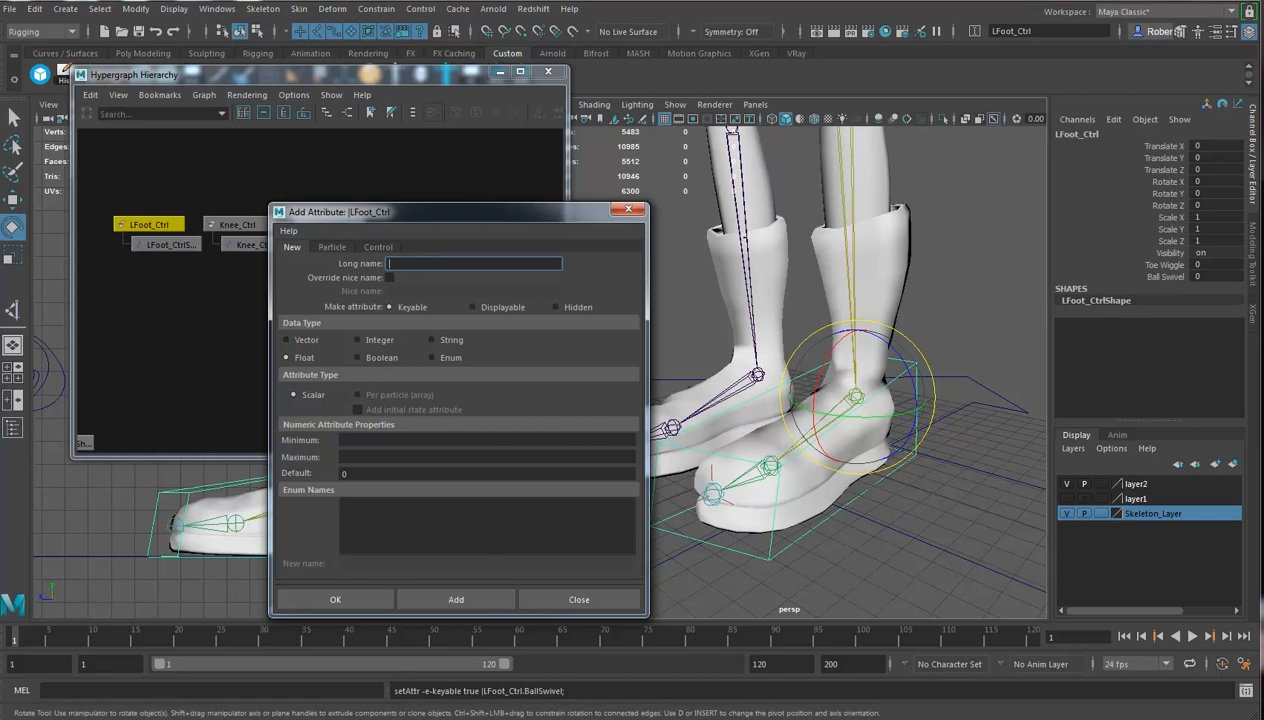
{"action": "left_click", "coordinate": [1165, 277]}
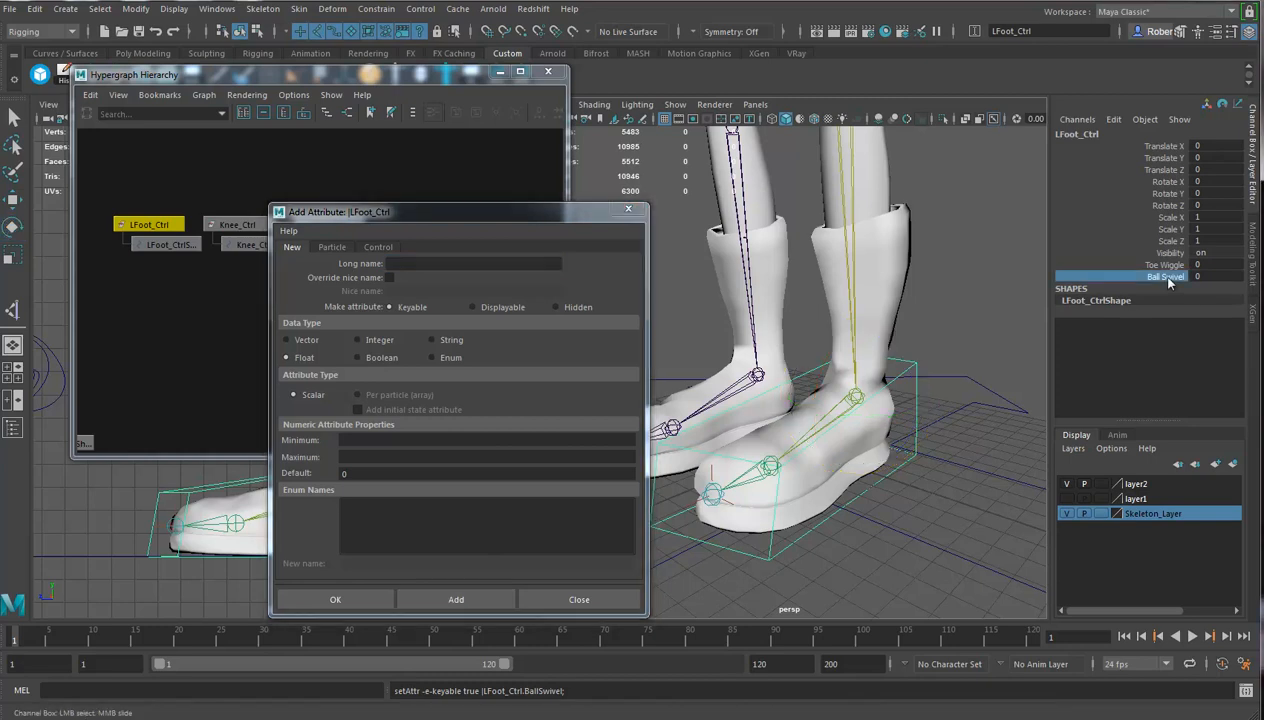
{"action": "right_click", "coordinate": [1165, 277]}
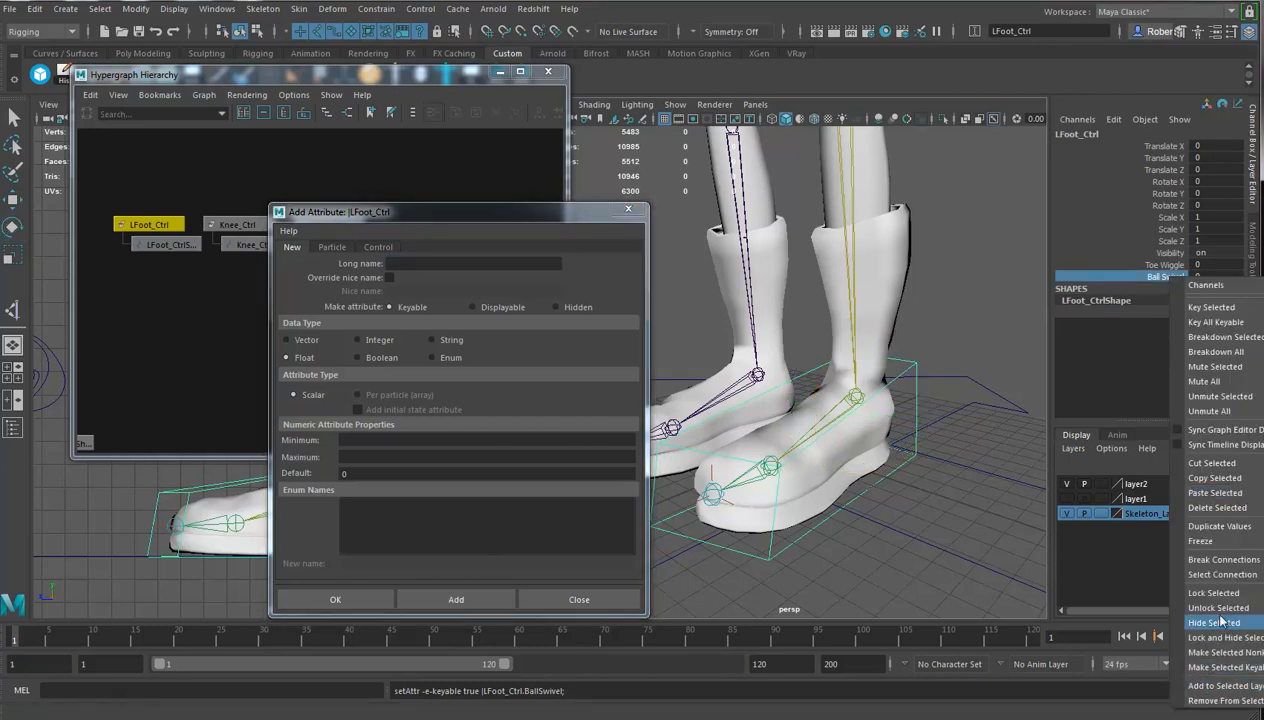
{"action": "left_click", "coordinate": [1114, 120]}
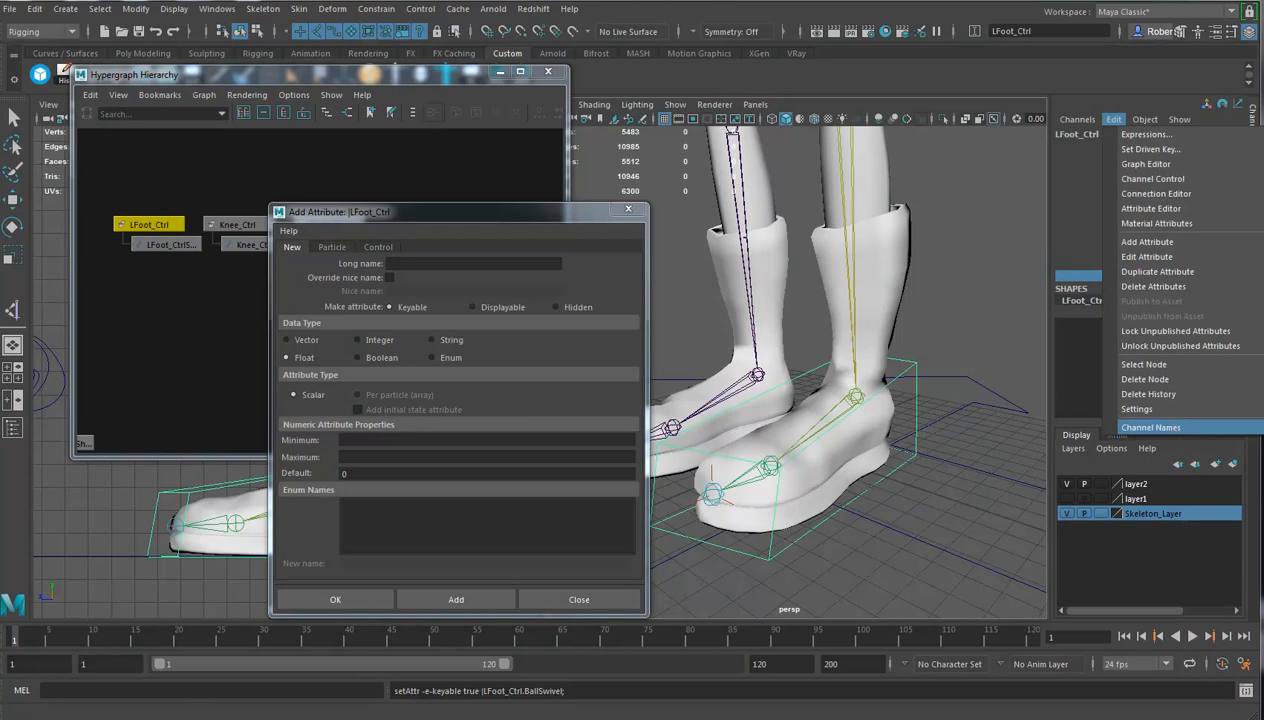
{"action": "mouse_move", "coordinate": [1077, 119]}
{"action": "left_click", "coordinate": [808, 3]}
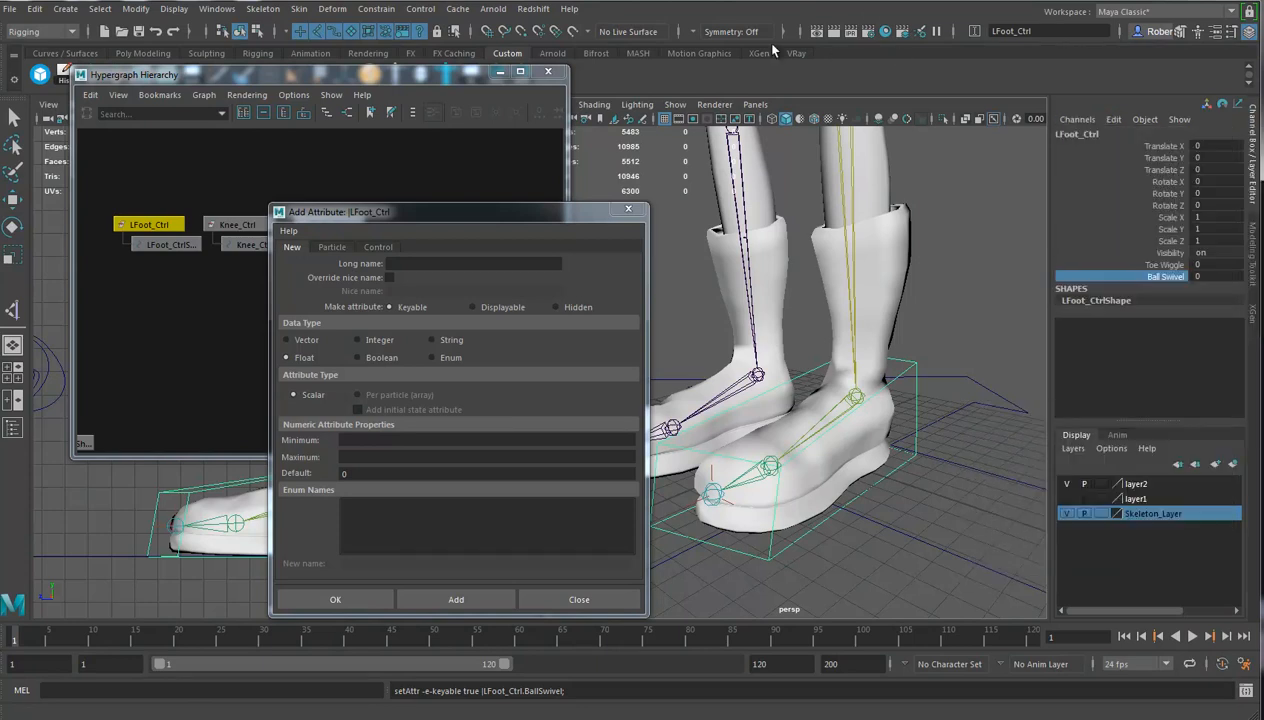
Add a keyable float attribute named HeelSwivel with default 0 to LFoot_Ctrl
{"action": "left_click", "coordinate": [434, 263]}
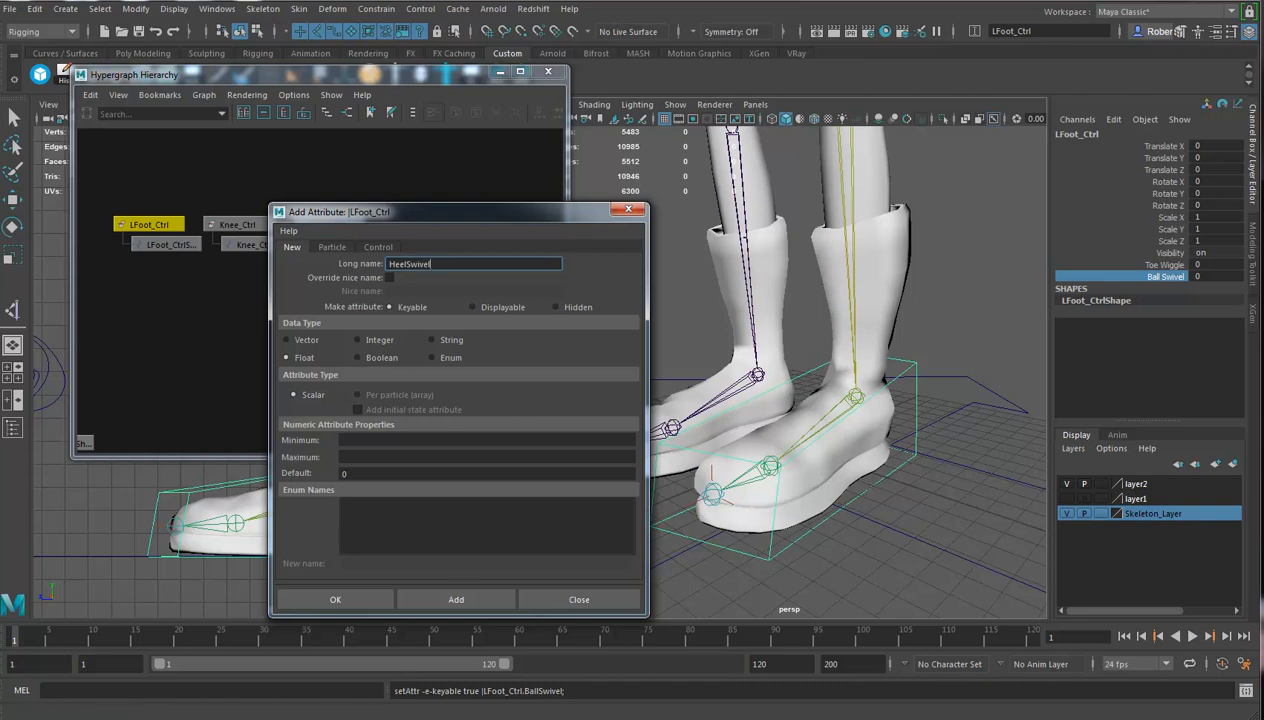
{"action": "left_click", "coordinate": [438, 596]}
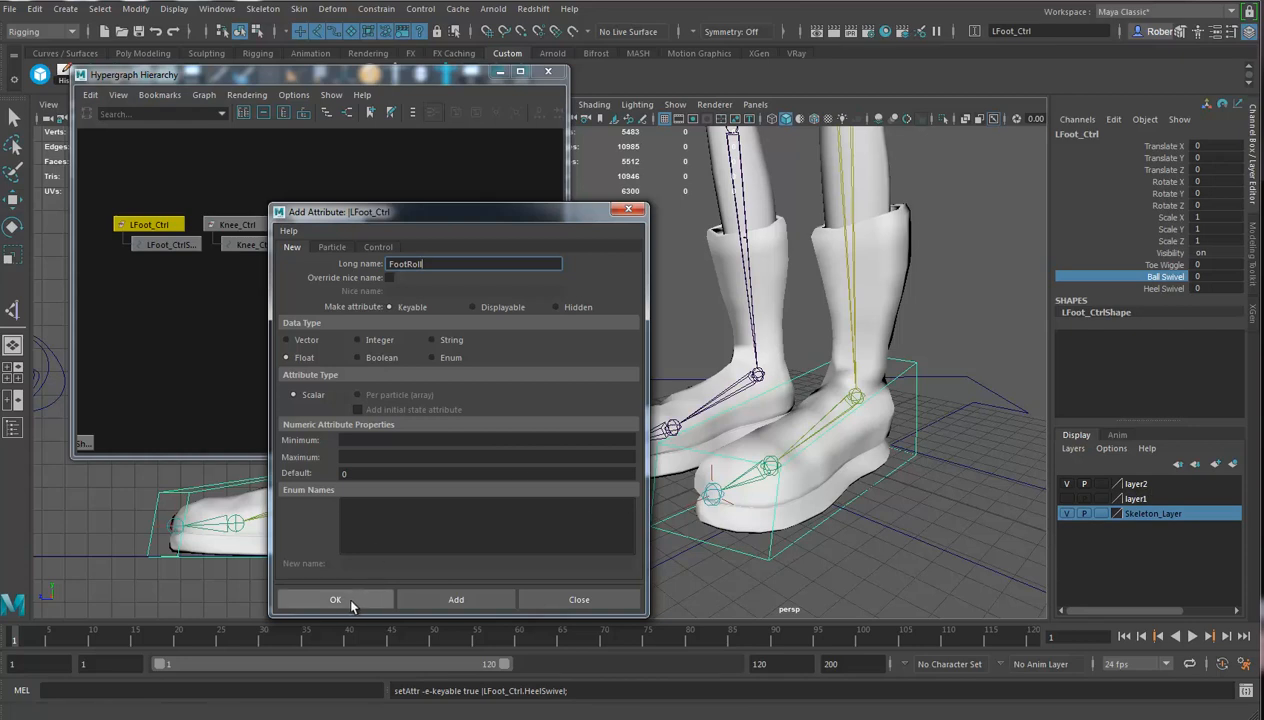
Add a keyable float attribute FootRoll to LFoot_Ctrl with minimum -10, maximum 10 and default 0, and finish adding attributes
{"action": "left_click", "coordinate": [383, 441]}
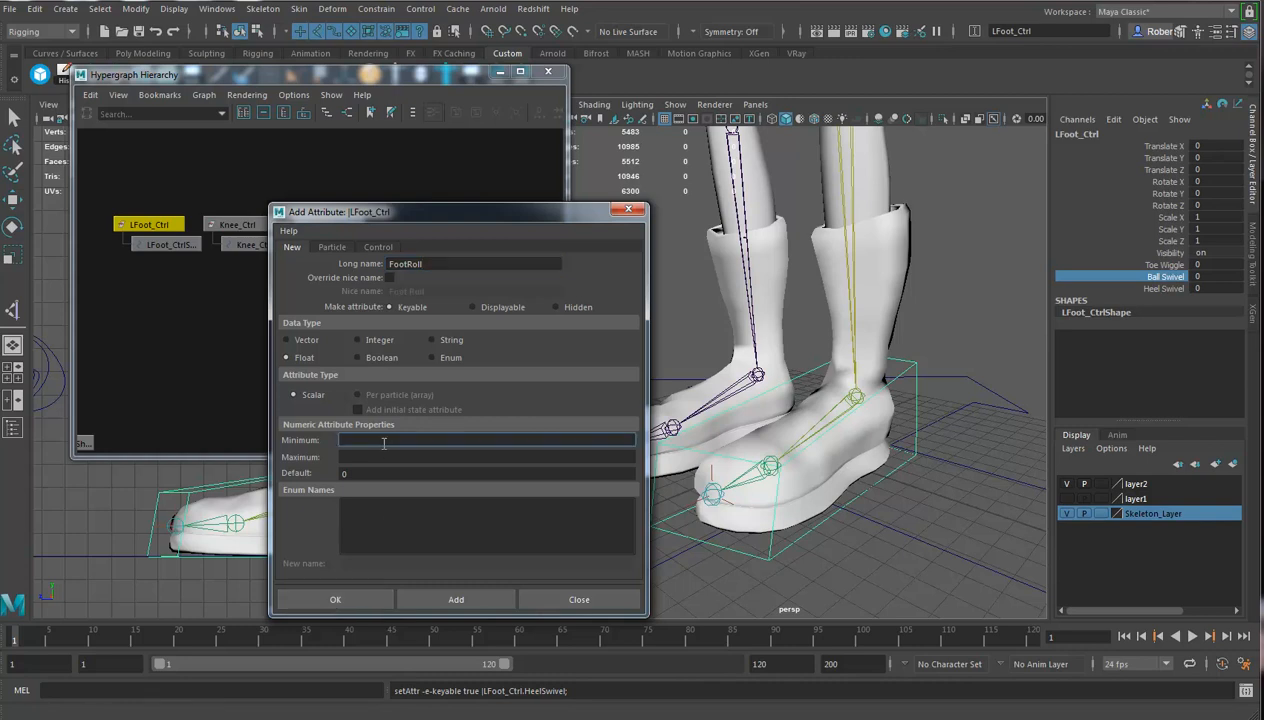
{"action": "type", "text": "-10"}
{"action": "key", "text": "Tab"}
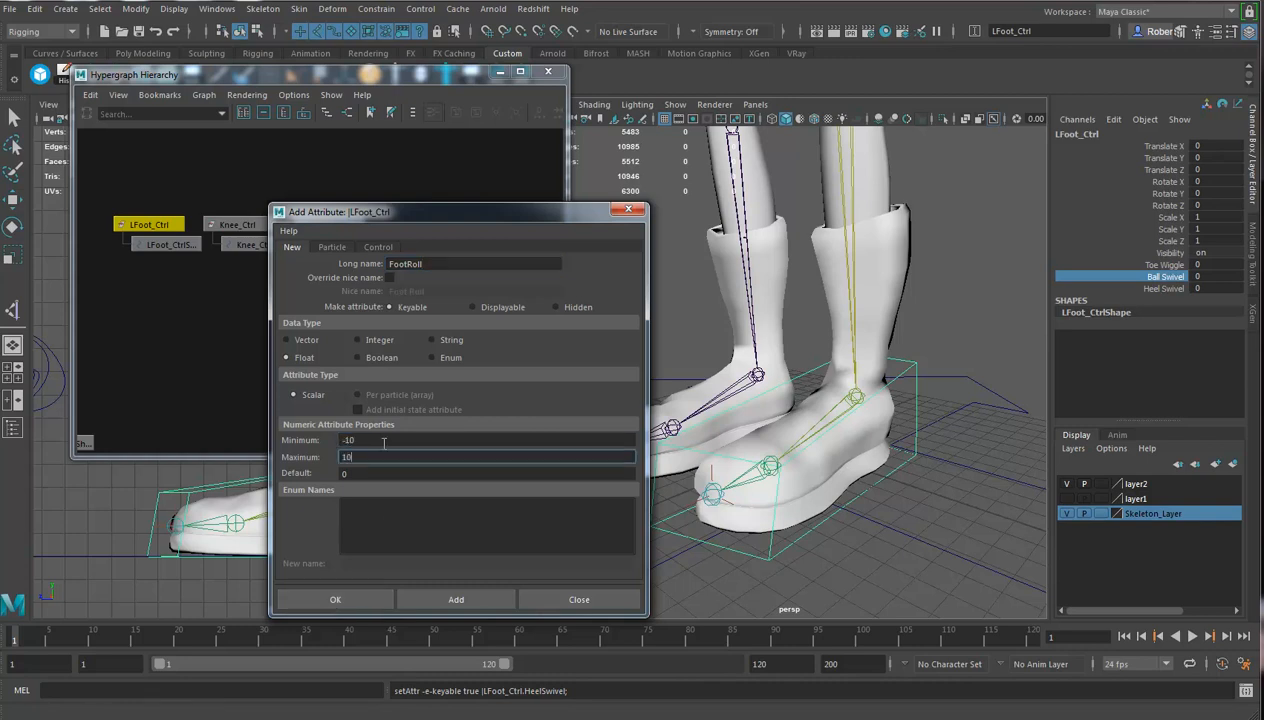
{"action": "type", "text": "10"}
{"action": "left_click", "coordinate": [333, 598]}
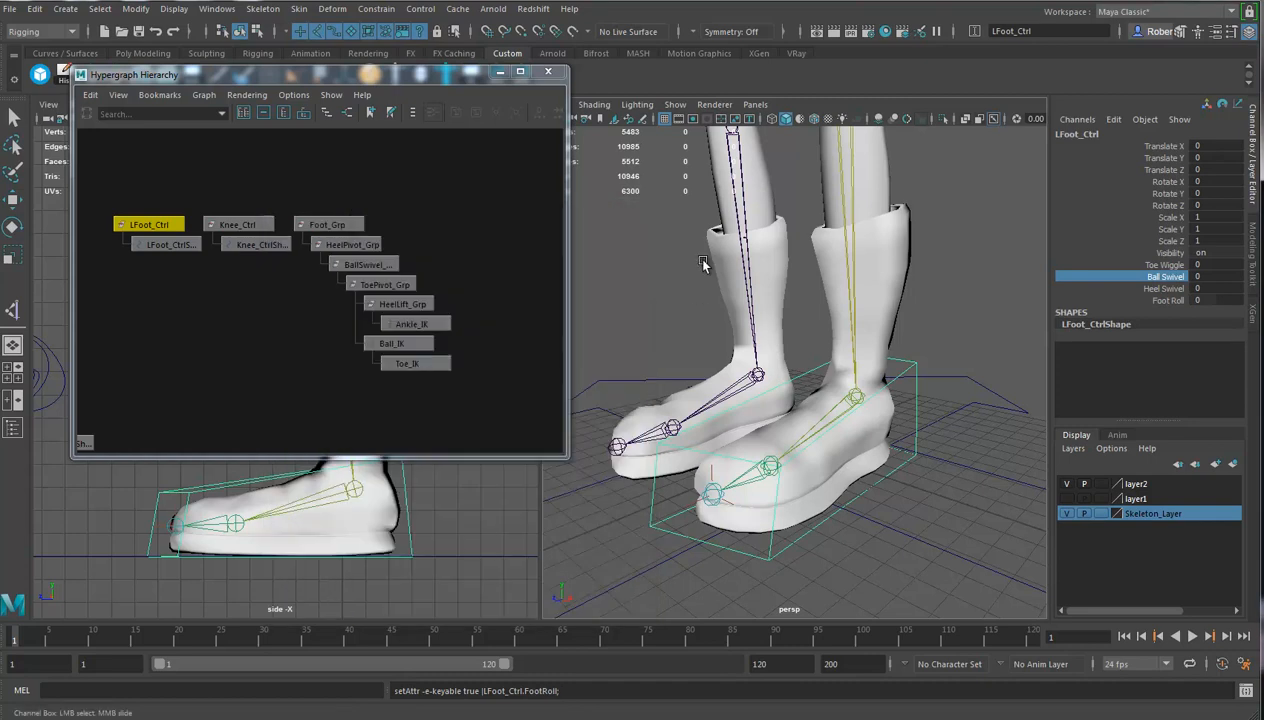
In the Connection Editor, connect the ToeWiggle attribute of LFoot_Ctrl to rotateX of Ball_IK
{"action": "left_click_drag", "start_coordinate": [818, 417], "coordinate": [965, 340], "text": "alt"}
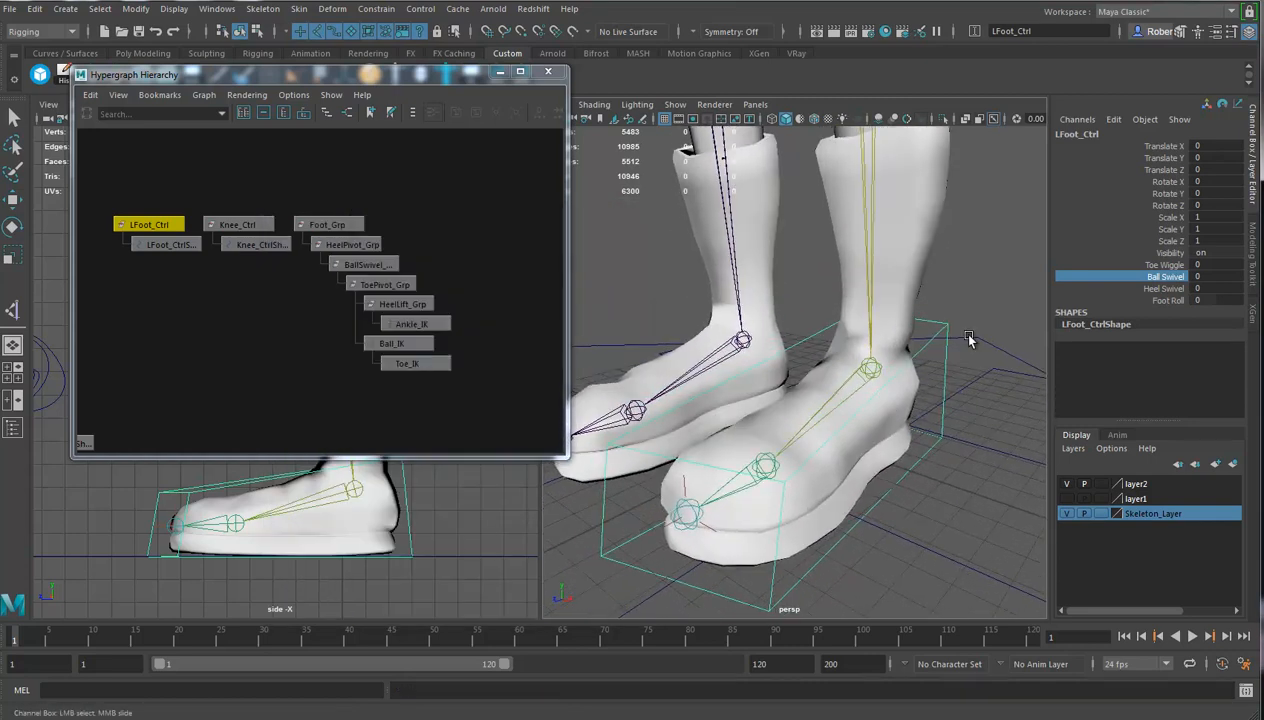
{"action": "left_click", "coordinate": [217, 8]}
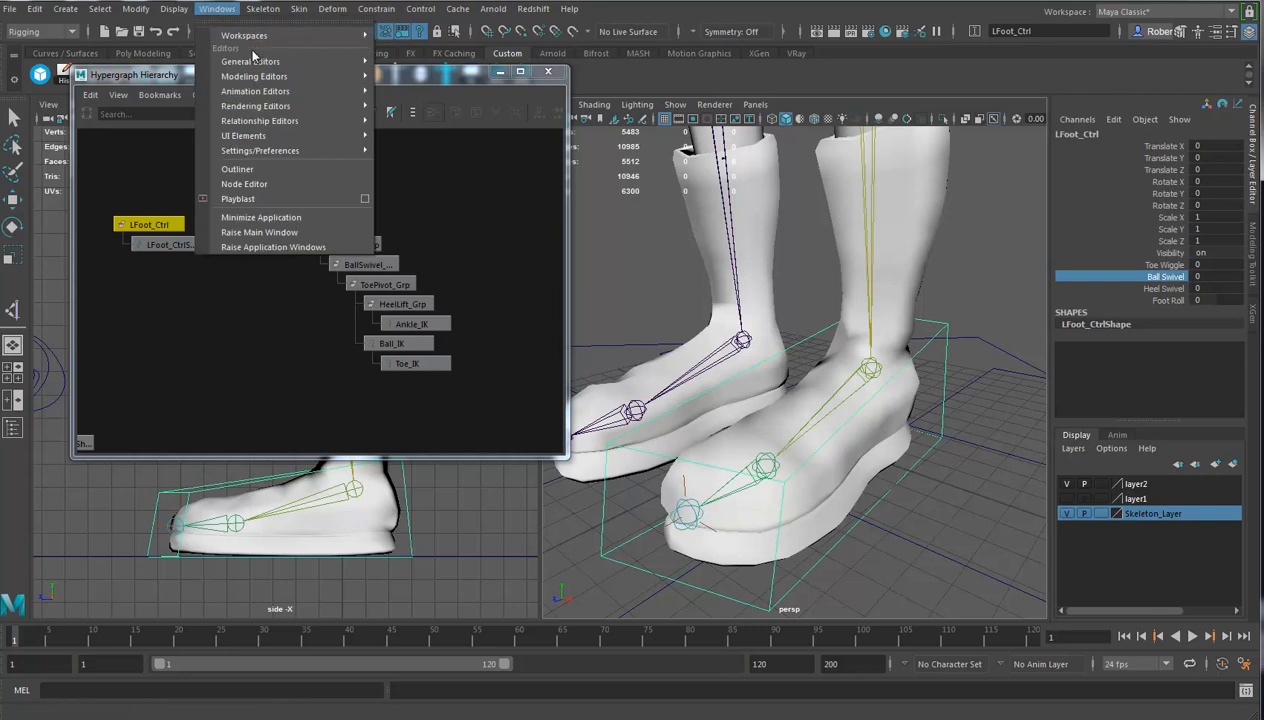
{"action": "mouse_move", "coordinate": [252, 61]}
{"action": "left_click", "coordinate": [440, 241]}
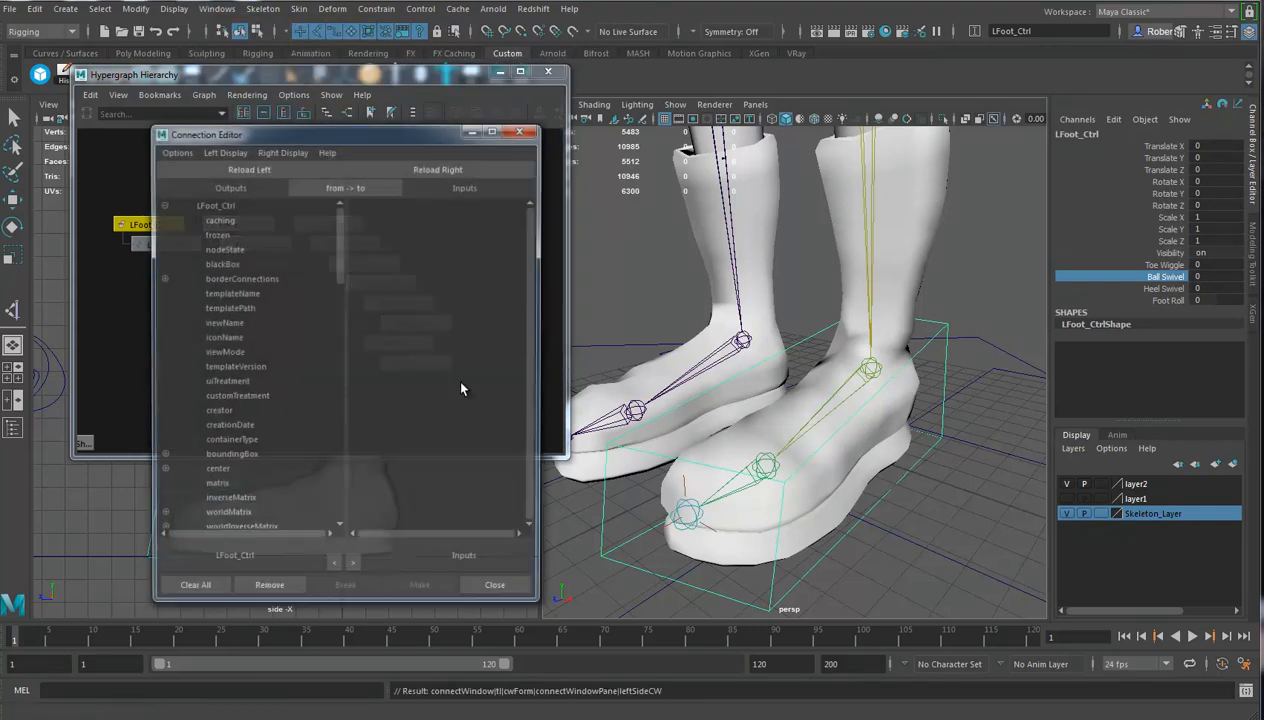
{"action": "left_click_drag", "start_coordinate": [339, 240], "coordinate": [332, 520]}
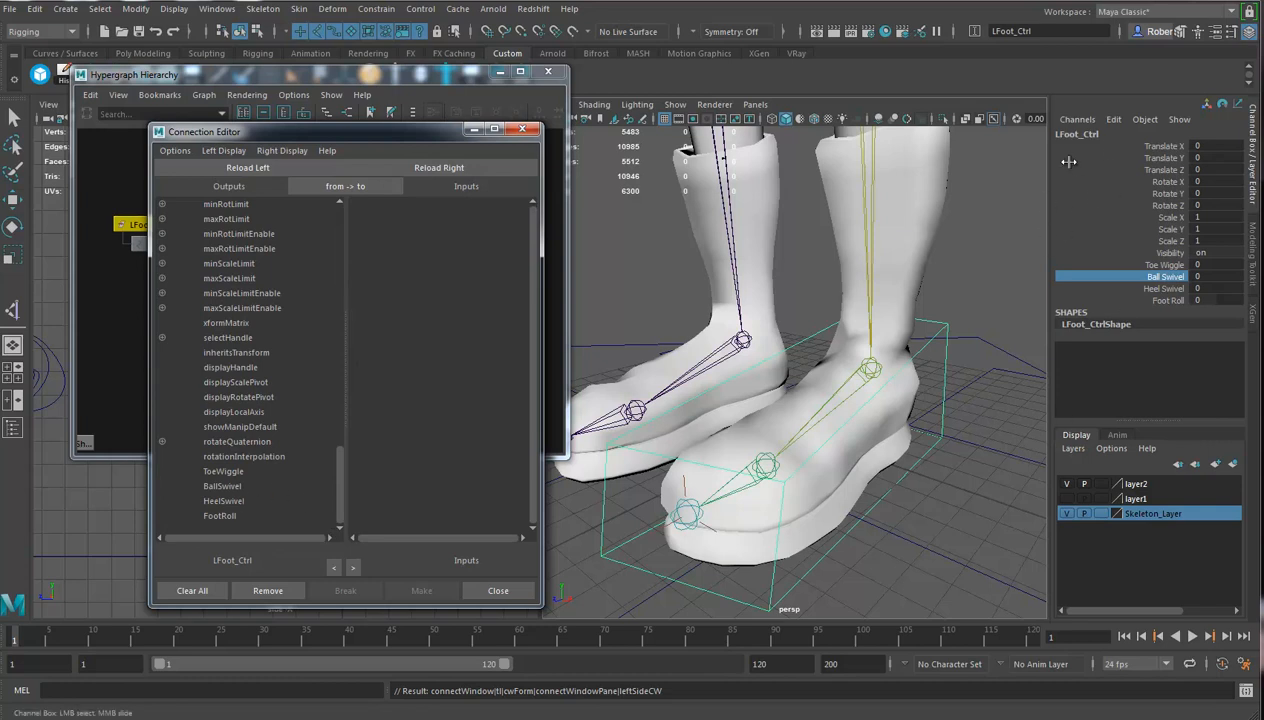
{"action": "left_click", "coordinate": [232, 470]}
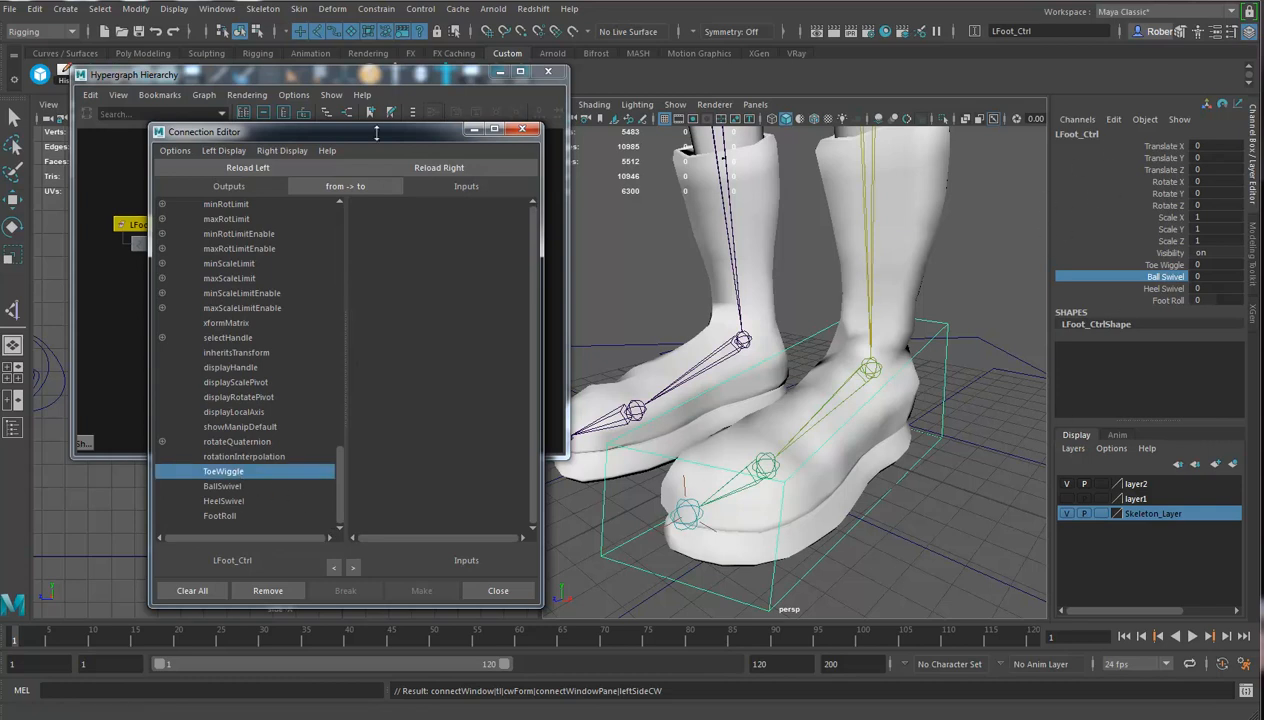
{"action": "left_click_drag", "start_coordinate": [330, 131], "coordinate": [708, 153]}
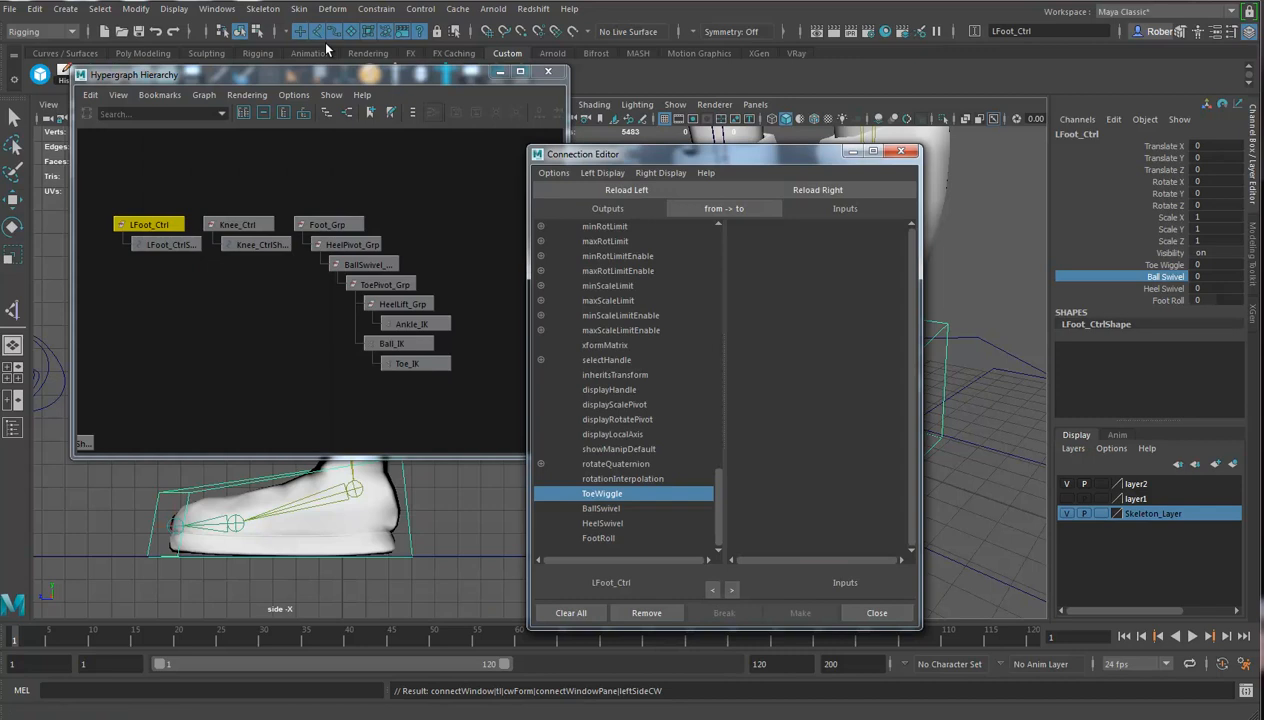
{"action": "left_click", "coordinate": [403, 345]}
{"action": "left_click", "coordinate": [826, 190]}
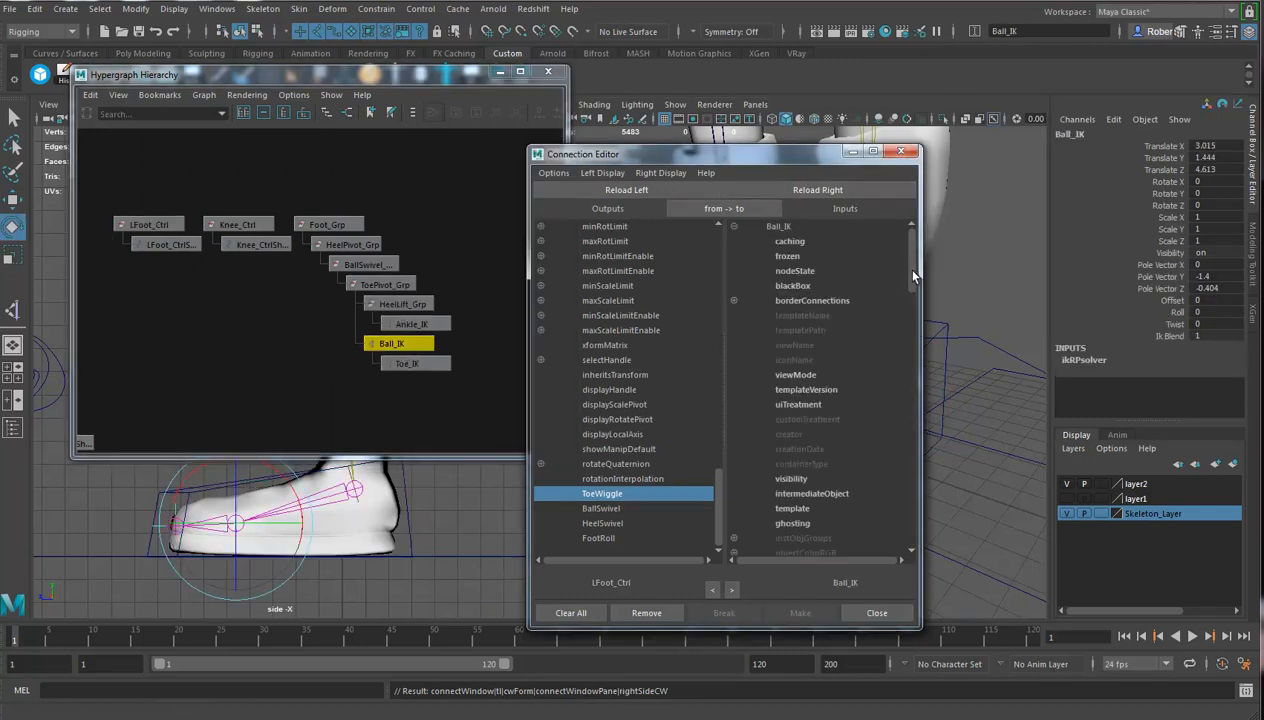
{"action": "left_click_drag", "start_coordinate": [914, 272], "coordinate": [911, 375]}
{"action": "left_click", "coordinate": [734, 345]}
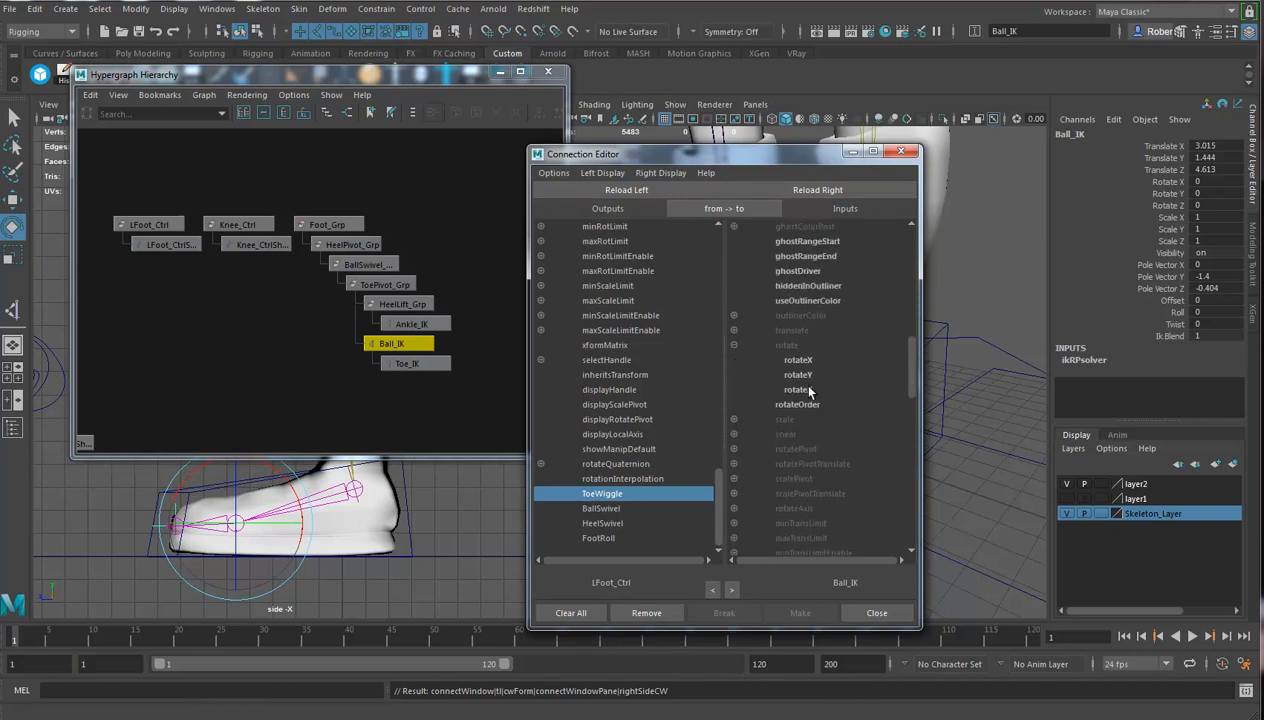
{"action": "left_click", "coordinate": [796, 360]}
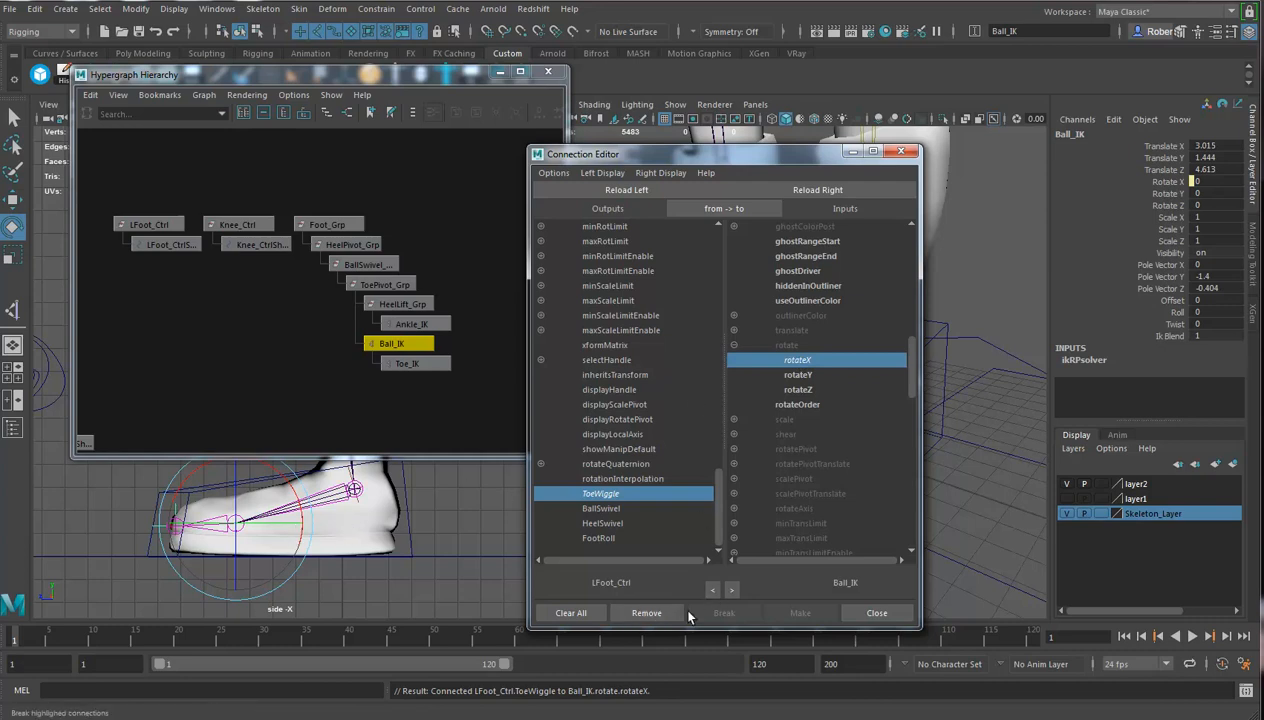
Connect the BallSwivel attribute of LFoot_Ctrl to rotateY of BallSwivel_Grp
{"action": "left_click", "coordinate": [613, 510]}
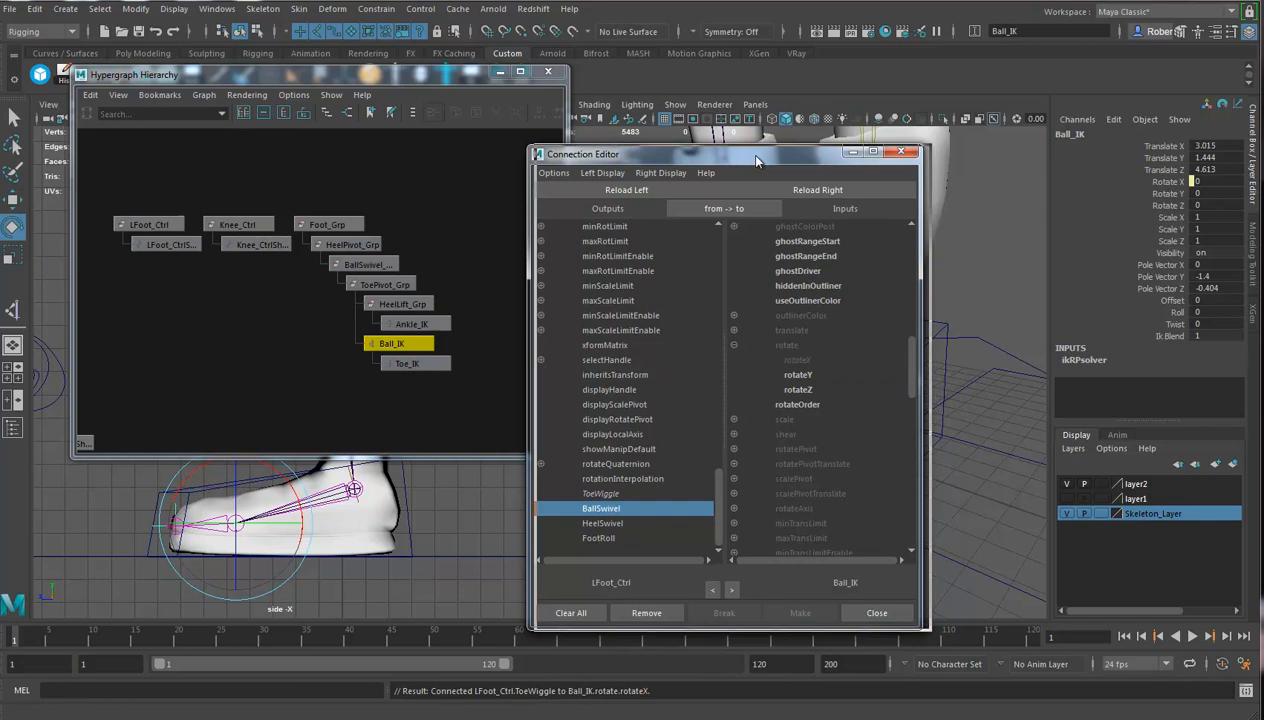
{"action": "left_click_drag", "start_coordinate": [744, 153], "coordinate": [752, 153]}
{"action": "left_click", "coordinate": [364, 264]}
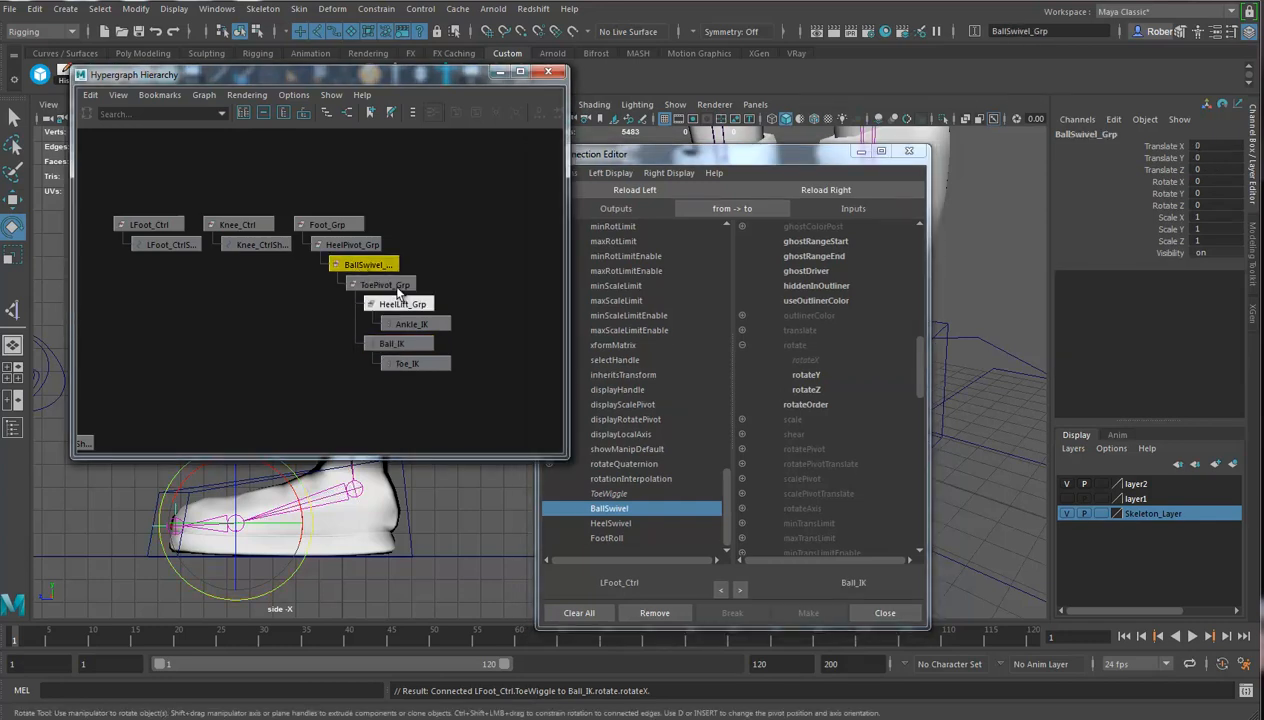
{"action": "left_click", "coordinate": [826, 190]}
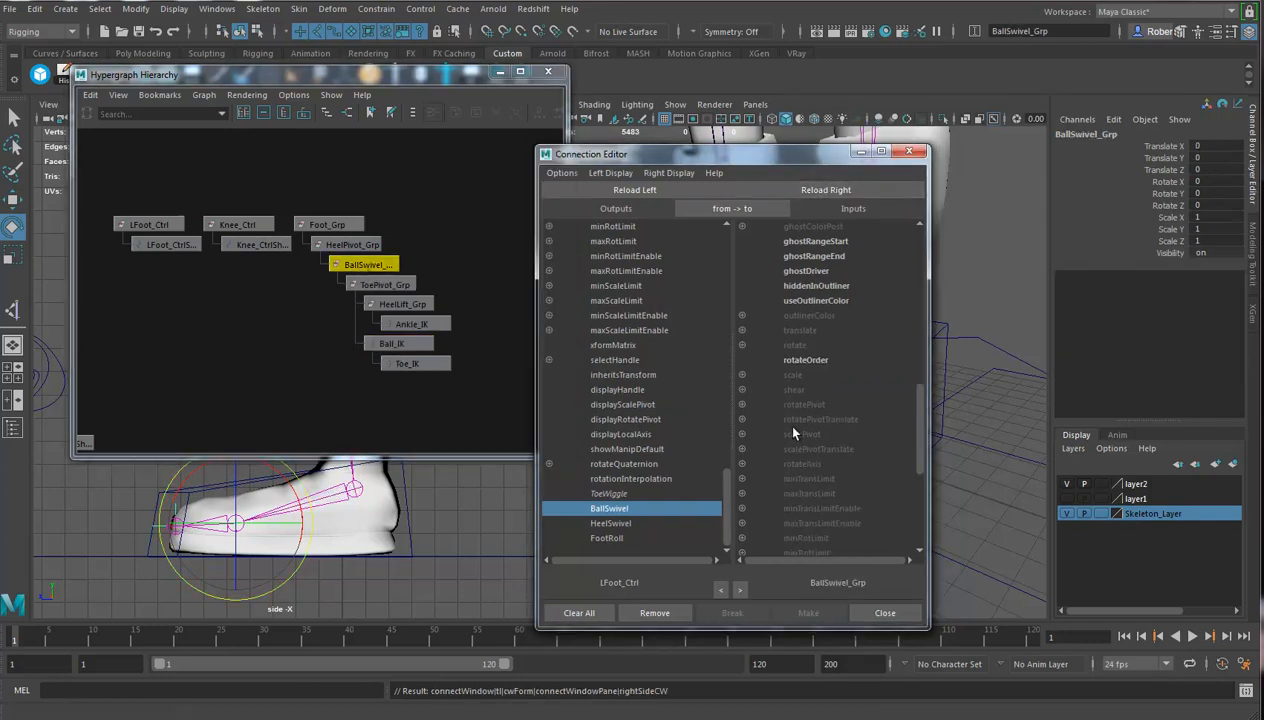
{"action": "left_click", "coordinate": [742, 345]}
{"action": "left_click", "coordinate": [810, 375]}
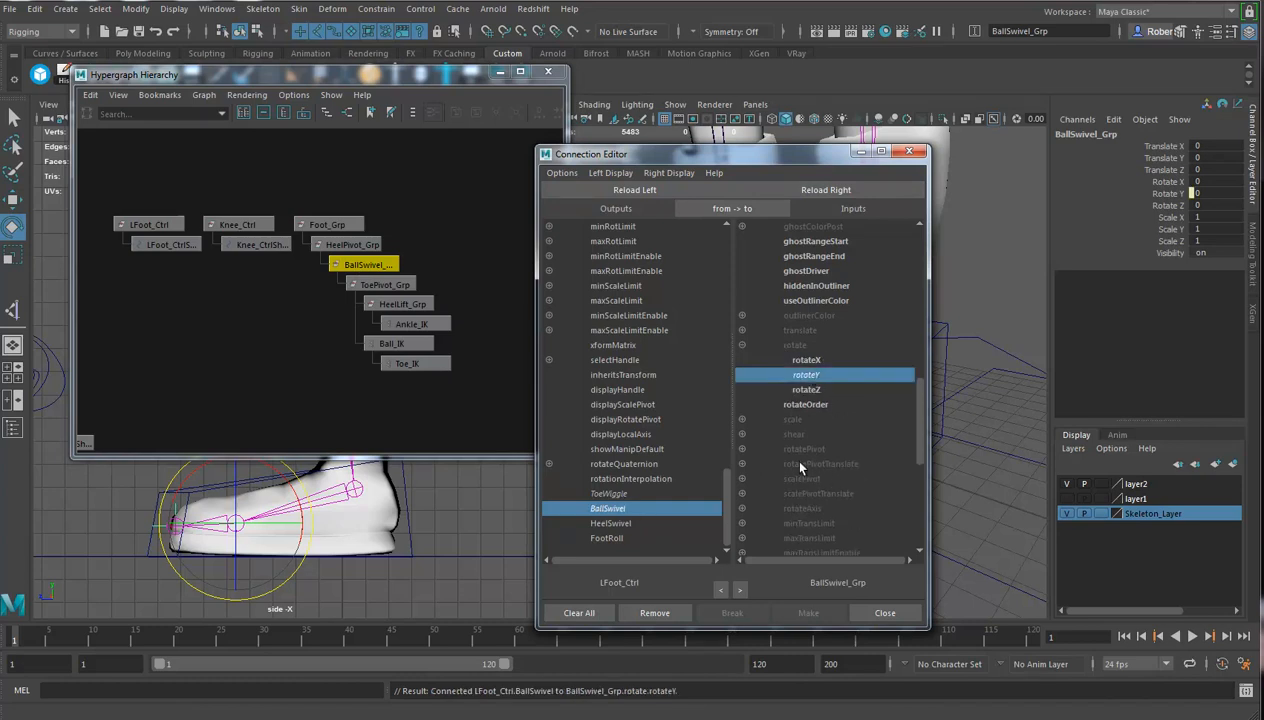
Connect the HeelSwivel attribute of LFoot_Ctrl to rotateY of HeelPivot_Grp and close the Connection Editor
{"action": "left_click", "coordinate": [606, 523]}
{"action": "left_click", "coordinate": [350, 246]}
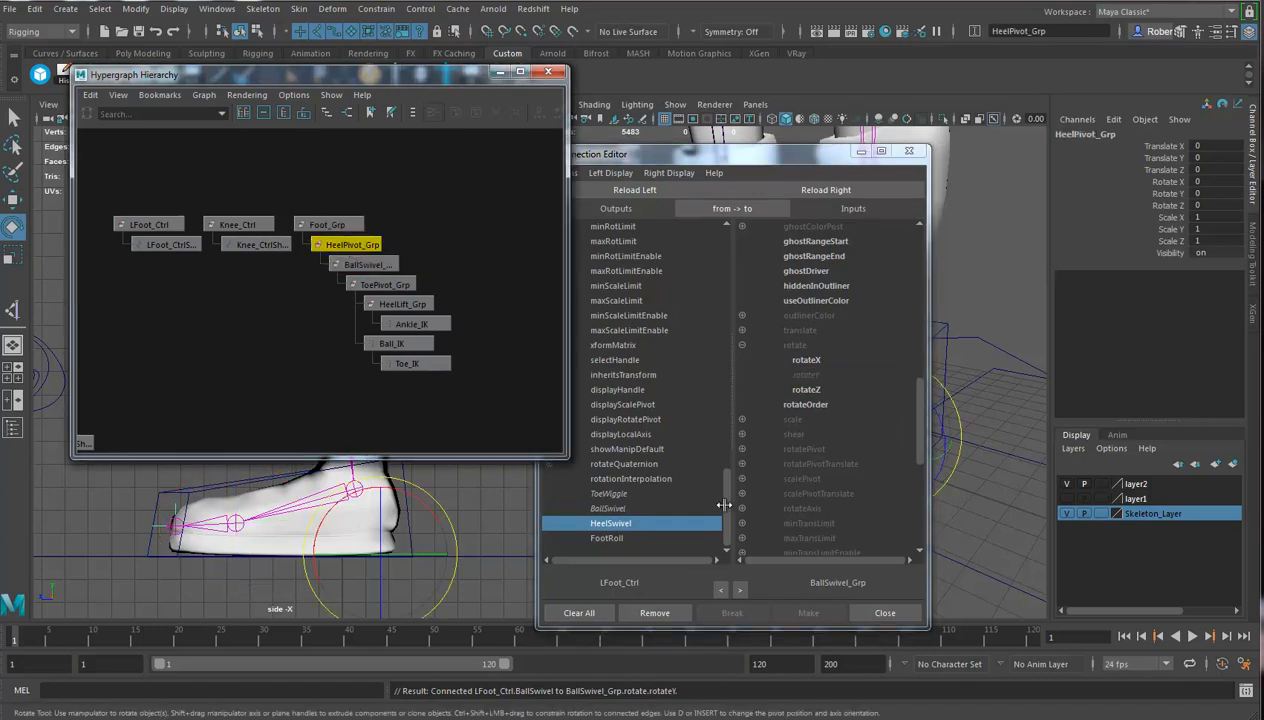
{"action": "left_click", "coordinate": [836, 190]}
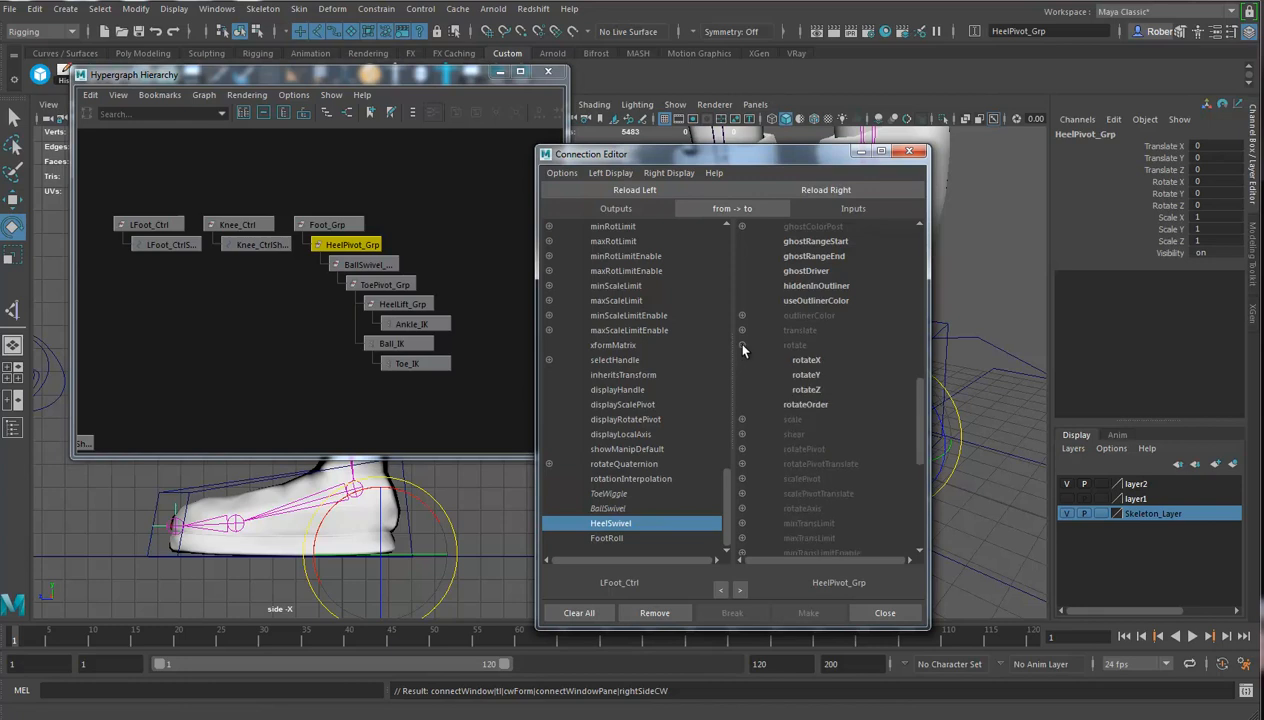
{"action": "left_click", "coordinate": [806, 376]}
{"action": "left_click", "coordinate": [908, 153]}
Select LFoot_Ctrl, test its Toe Wiggle attribute by varying the value, and undo the change
{"action": "left_click_drag", "start_coordinate": [866, 418], "coordinate": [923, 341], "text": "alt"}
{"action": "left_click", "coordinate": [923, 341]}
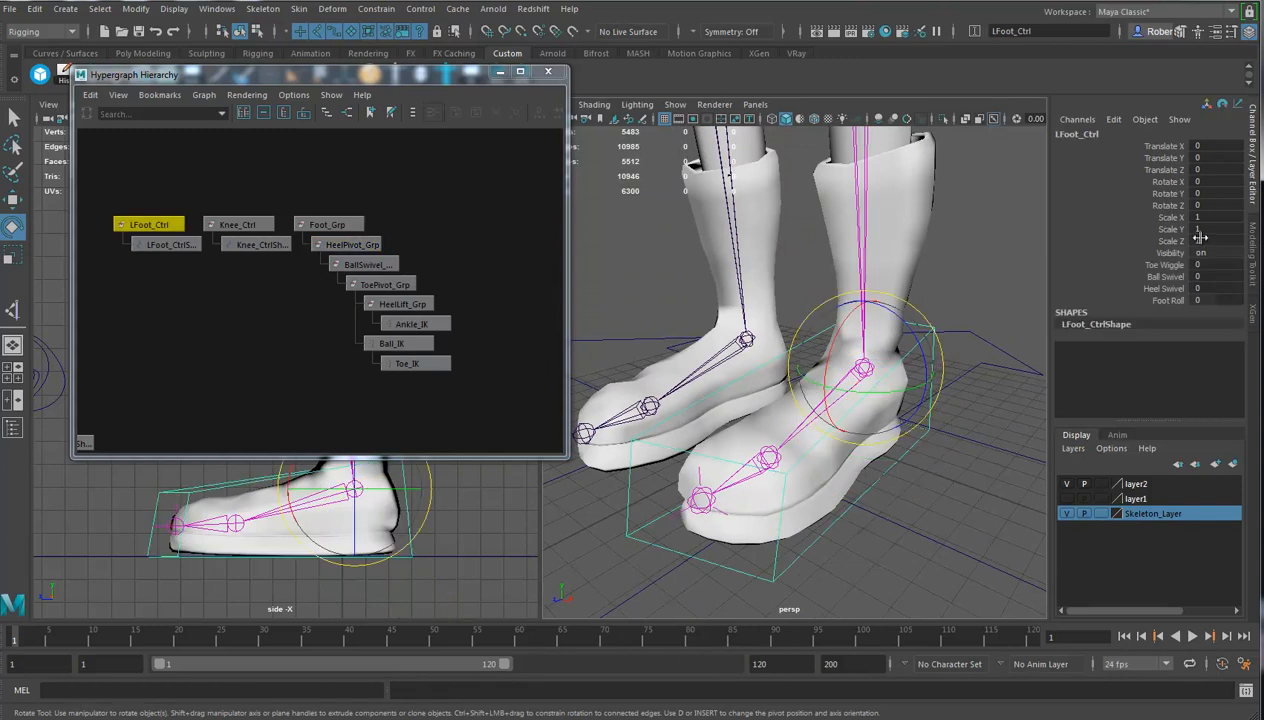
{"action": "left_click", "coordinate": [1165, 265]}
{"action": "middle_click_drag", "start_coordinate": [985, 335], "coordinate": [877, 350]}
{"action": "key", "text": "ctrl+z"}
Test the Ball Swivel and Heel Swivel attributes of LFoot_Ctrl by varying their values, undoing each change
{"action": "left_click", "coordinate": [1165, 277]}
{"action": "middle_click_drag", "start_coordinate": [950, 380], "coordinate": [592, 402]}
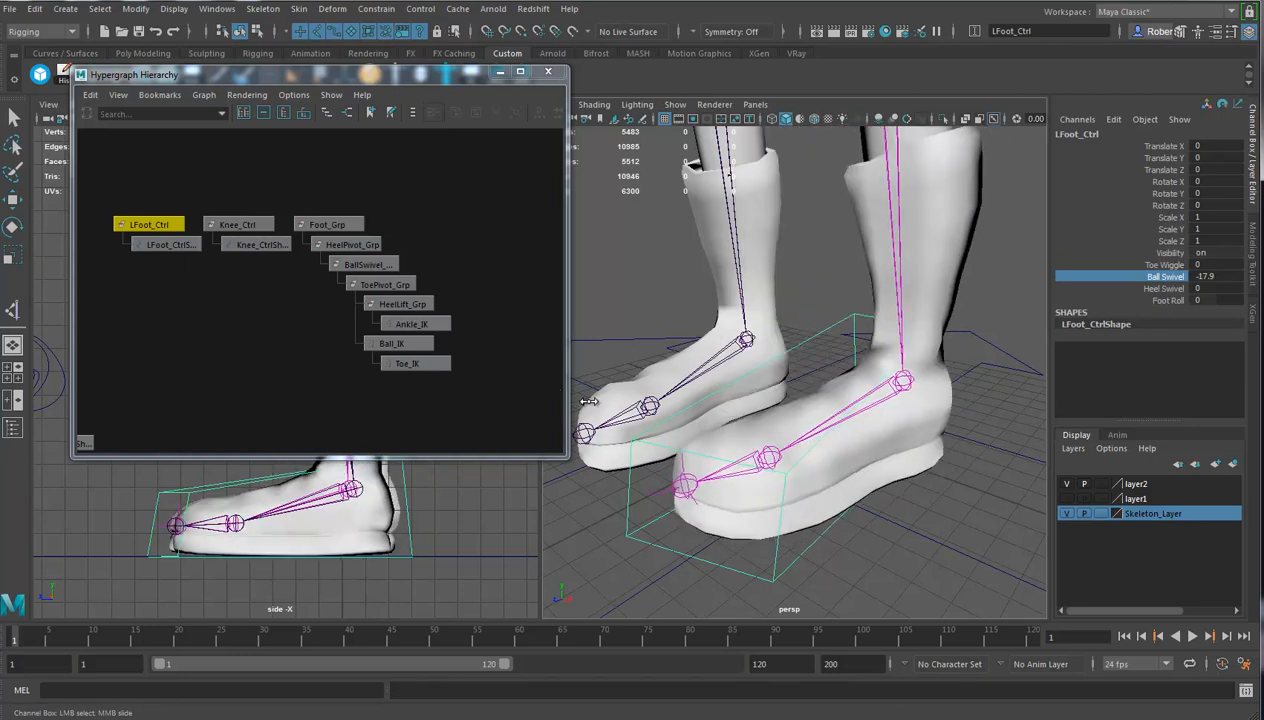
{"action": "key", "text": "ctrl+z"}
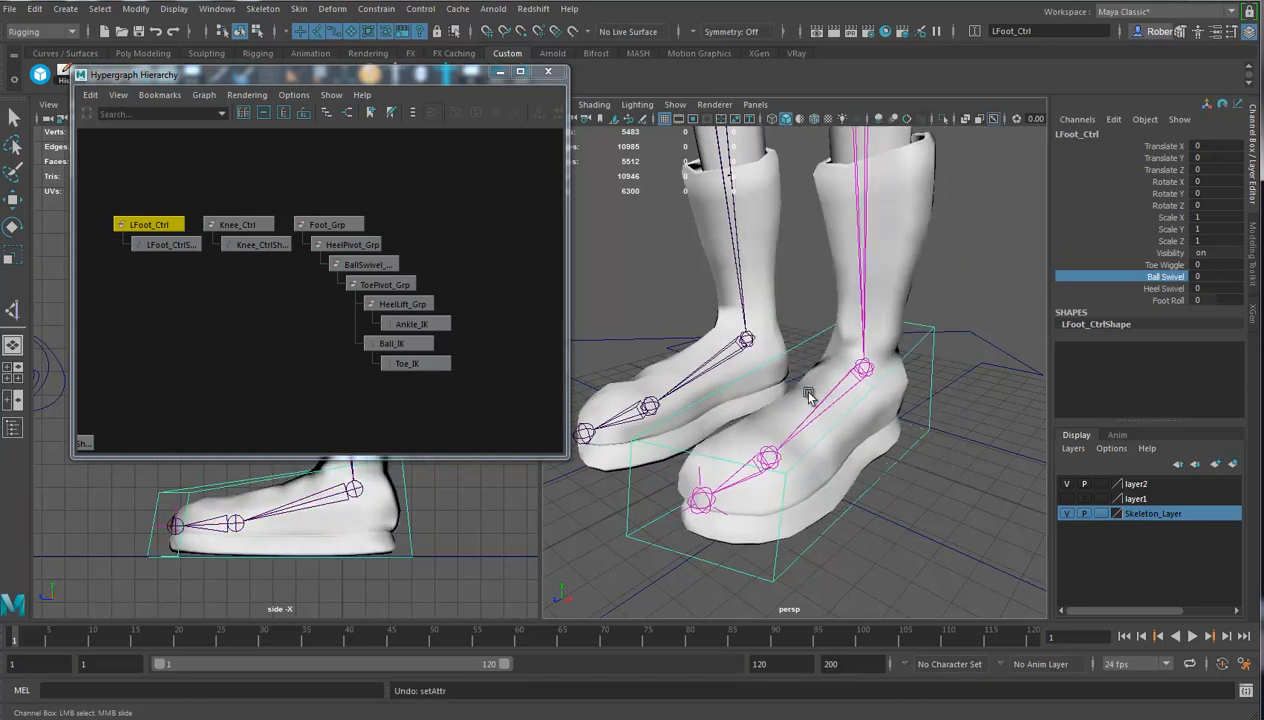
{"action": "left_click", "coordinate": [1165, 288]}
{"action": "middle_click_drag", "start_coordinate": [760, 408], "coordinate": [711, 403]}
{"action": "key", "text": "ctrl+z"}
{"action": "left_click_drag", "start_coordinate": [886, 389], "coordinate": [906, 394], "text": "alt"}
{"action": "right_click_drag", "start_coordinate": [906, 394], "coordinate": [899, 378], "text": "alt"}
{"action": "left_click_drag", "start_coordinate": [899, 378], "coordinate": [845, 397], "text": "alt"}
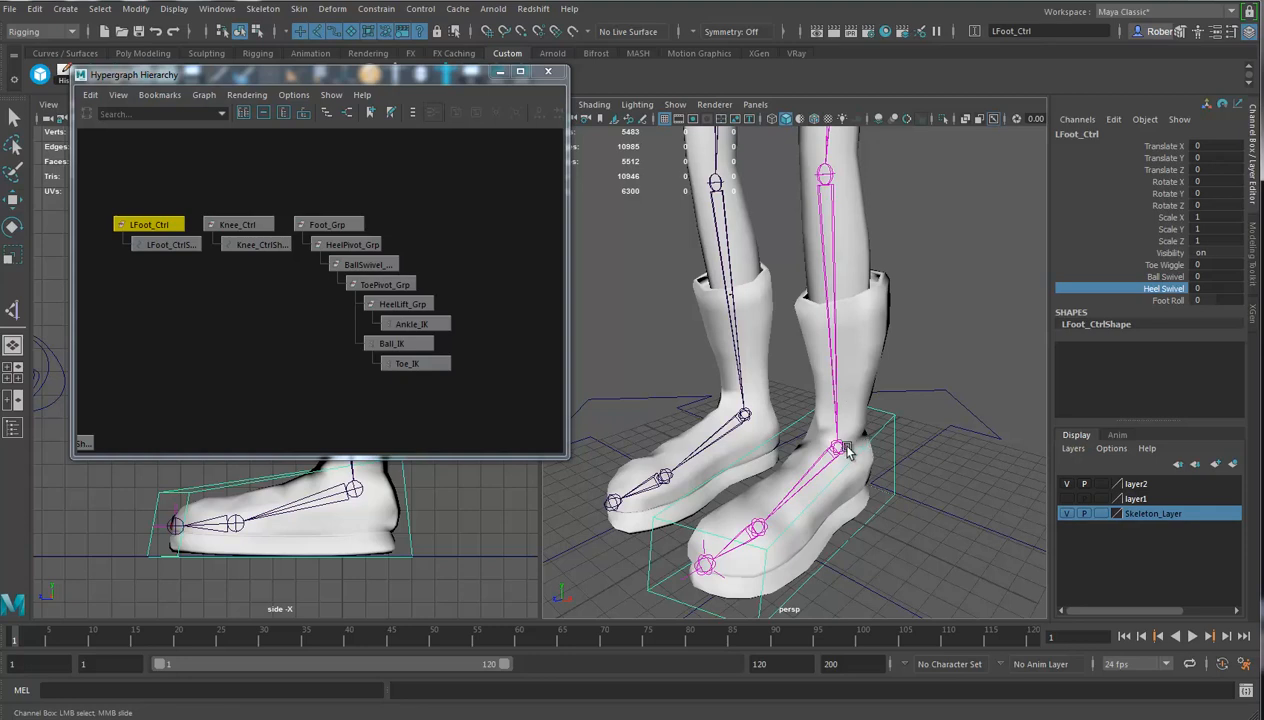
{"action": "left_click_drag", "start_coordinate": [858, 456], "coordinate": [878, 390], "text": "alt"}
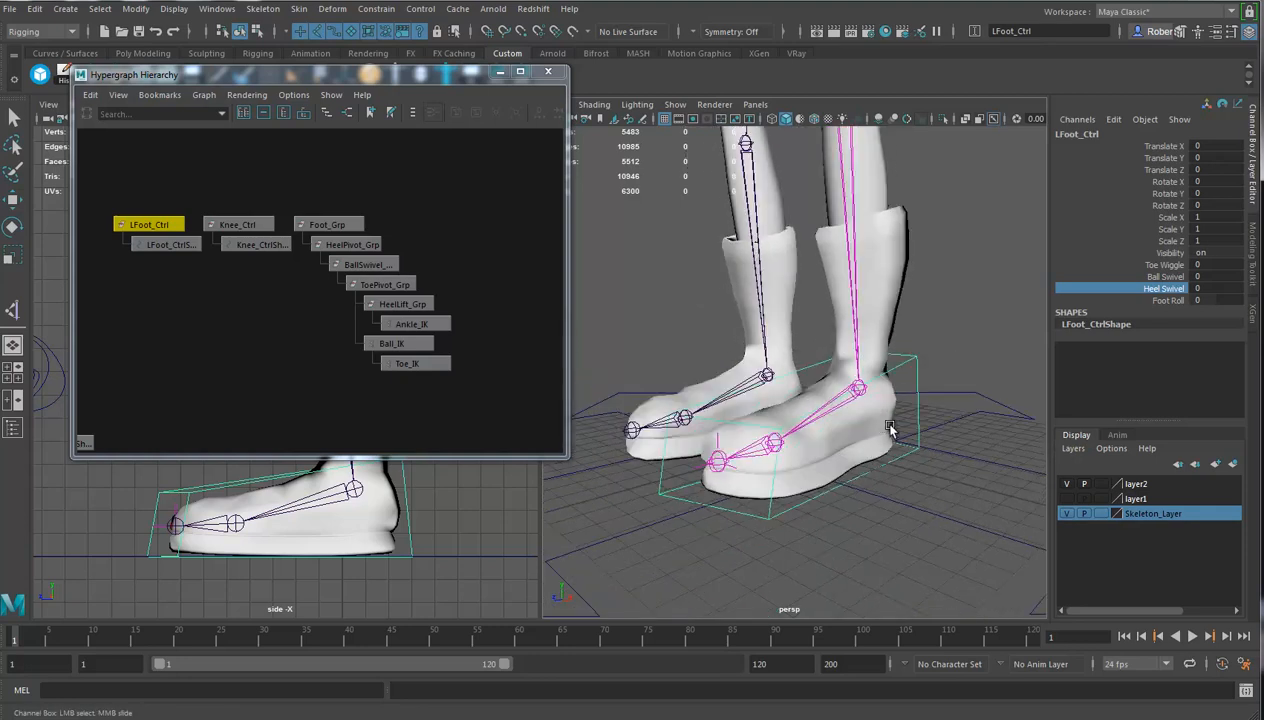
{"action": "left_click", "coordinate": [1245, 695]}
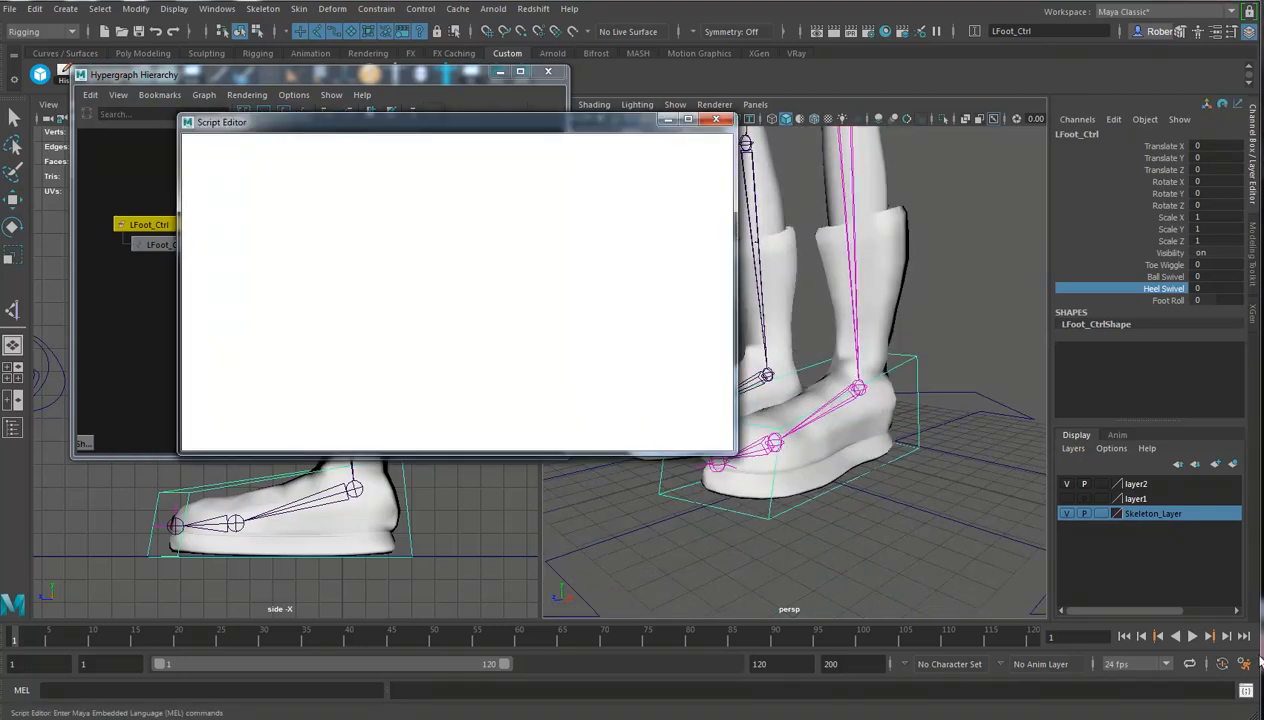
{"action": "left_click", "coordinate": [715, 120]}
Set the default in and out tangents to Clamped in the animation preferences and save them
{"action": "left_click", "coordinate": [1244, 664]}
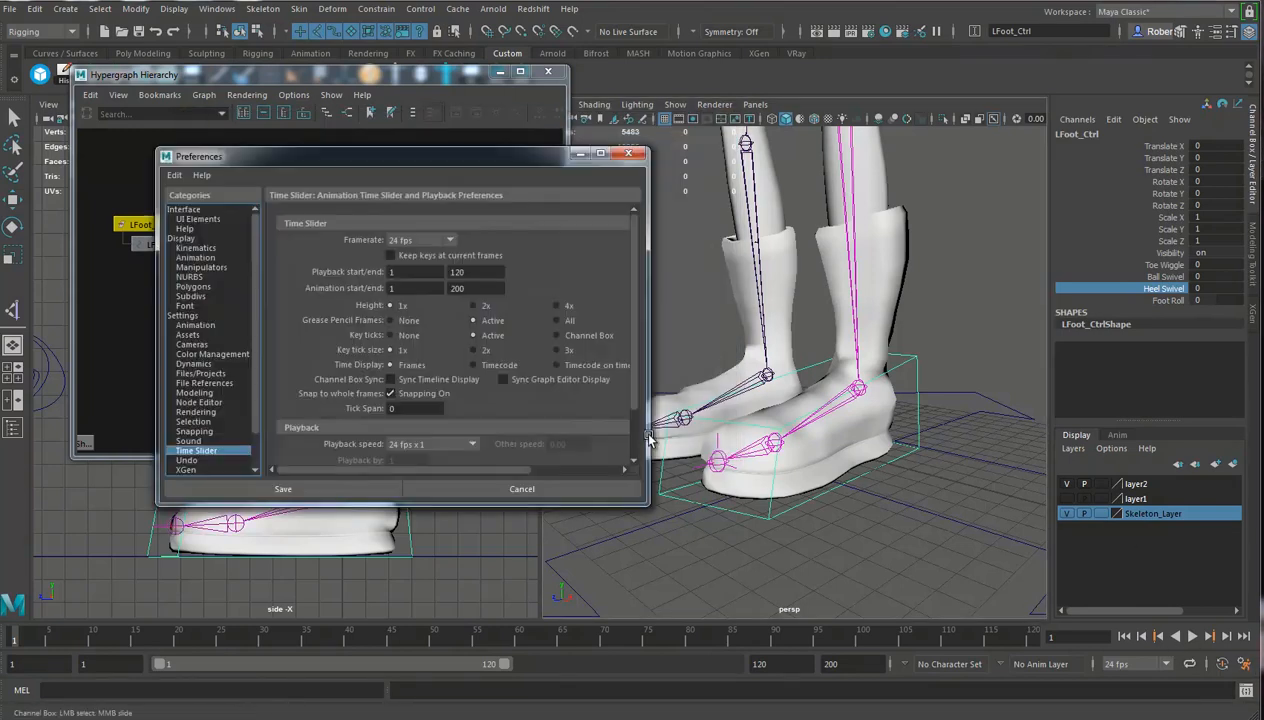
{"action": "left_click", "coordinate": [192, 325]}
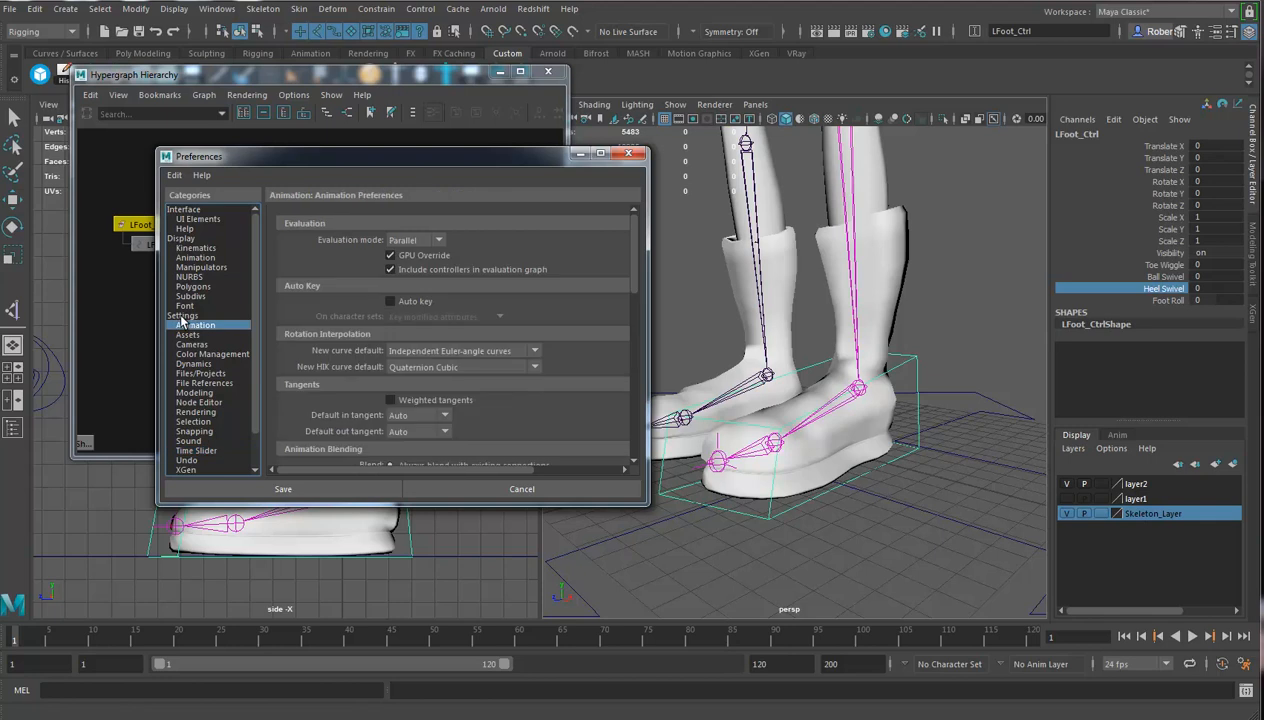
{"action": "left_click", "coordinate": [391, 416]}
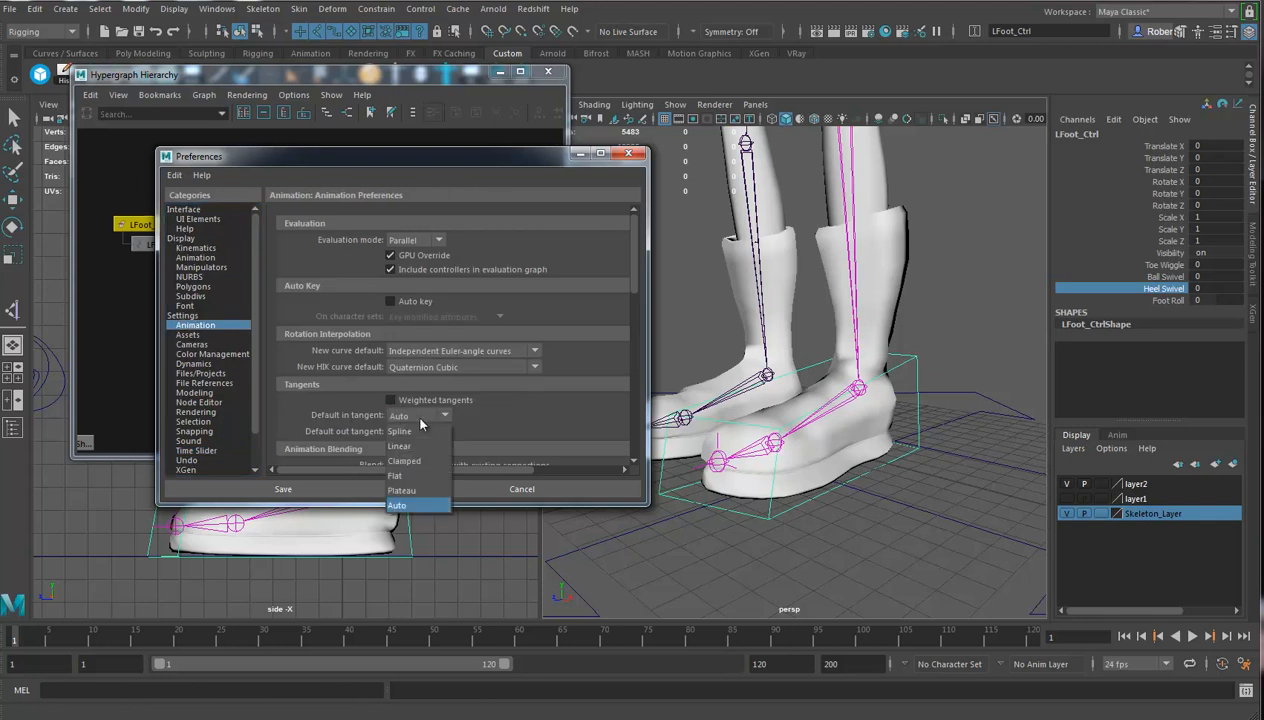
{"action": "left_click", "coordinate": [414, 459]}
{"action": "left_click", "coordinate": [437, 432]}
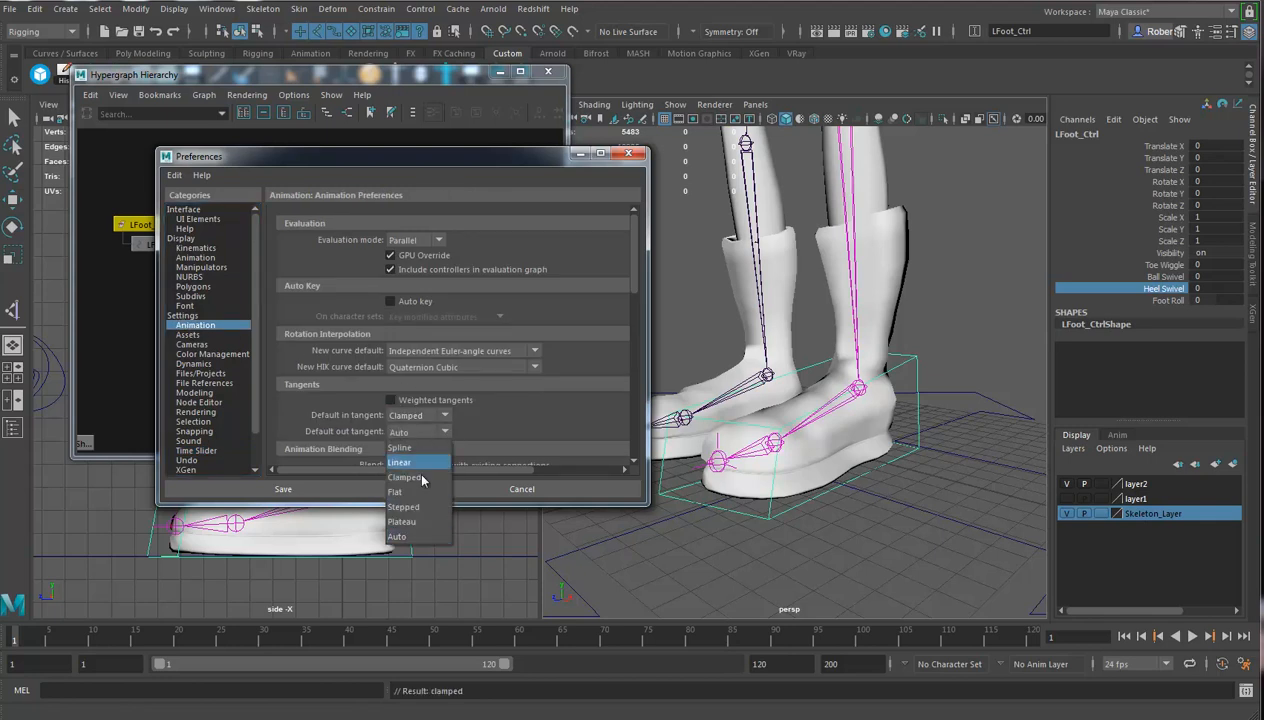
{"action": "left_click", "coordinate": [416, 473]}
{"action": "scroll", "coordinate": [463, 428], "scroll_direction": "down", "scroll_amount": 3}
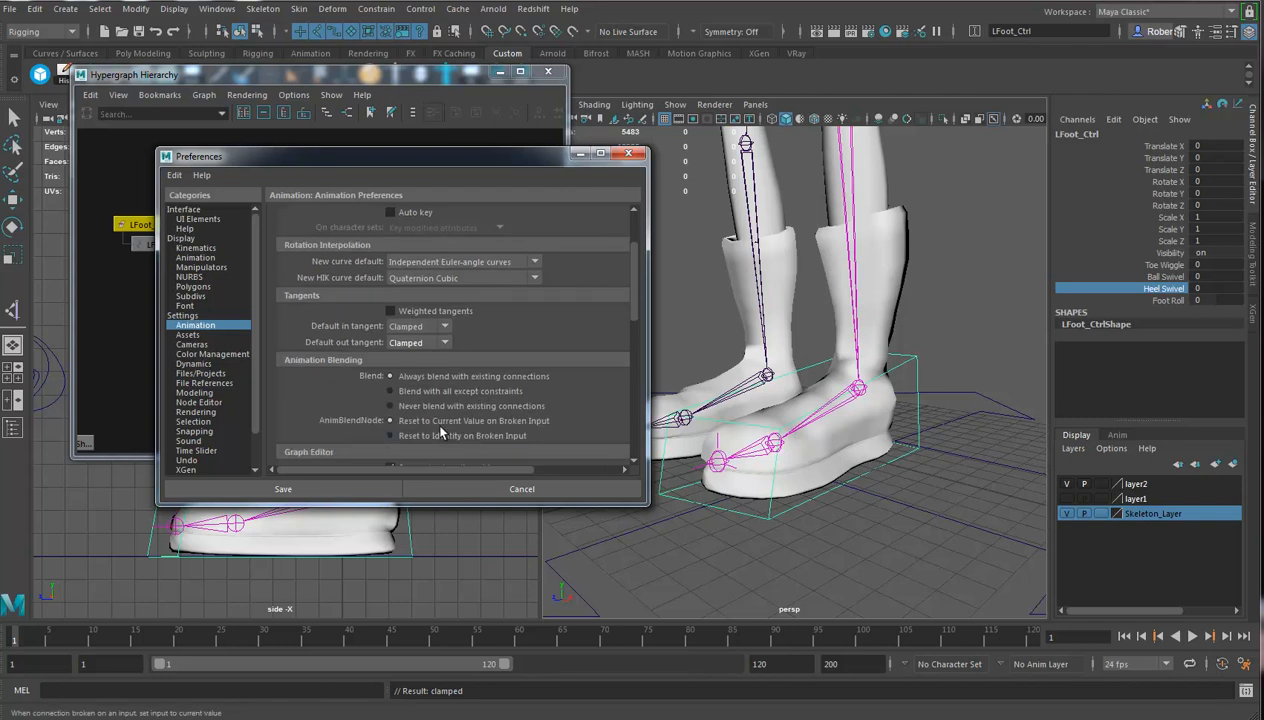
{"action": "left_click", "coordinate": [341, 486]}
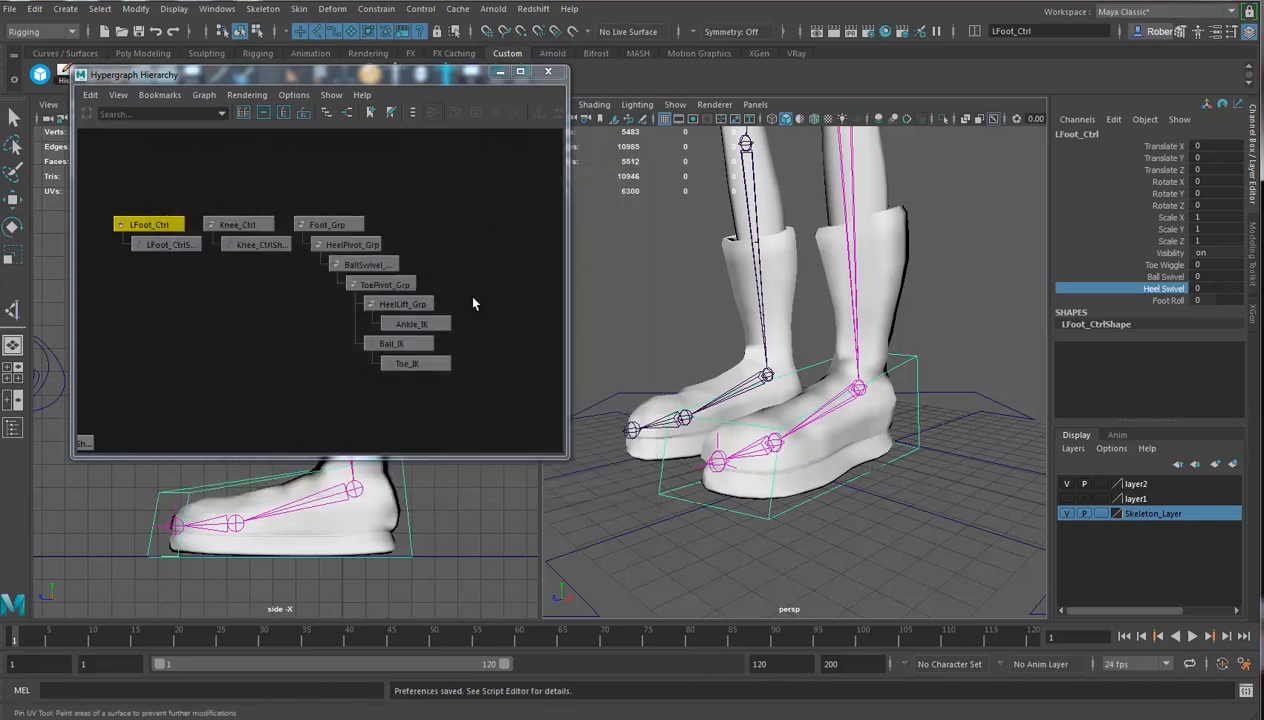
Select HeelLift_Grp, test its X rotation, and undo the change
{"action": "left_click_drag", "start_coordinate": [768, 380], "coordinate": [829, 437], "text": "alt"}
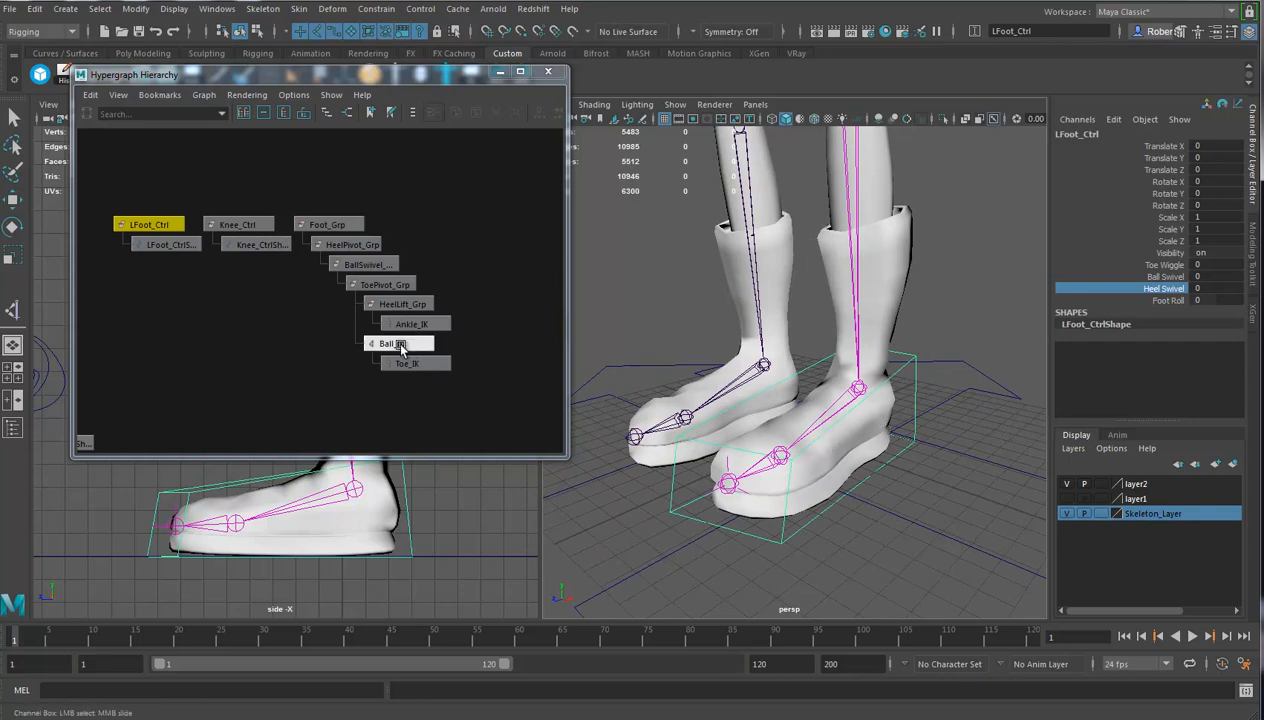
{"action": "left_click", "coordinate": [392, 304]}
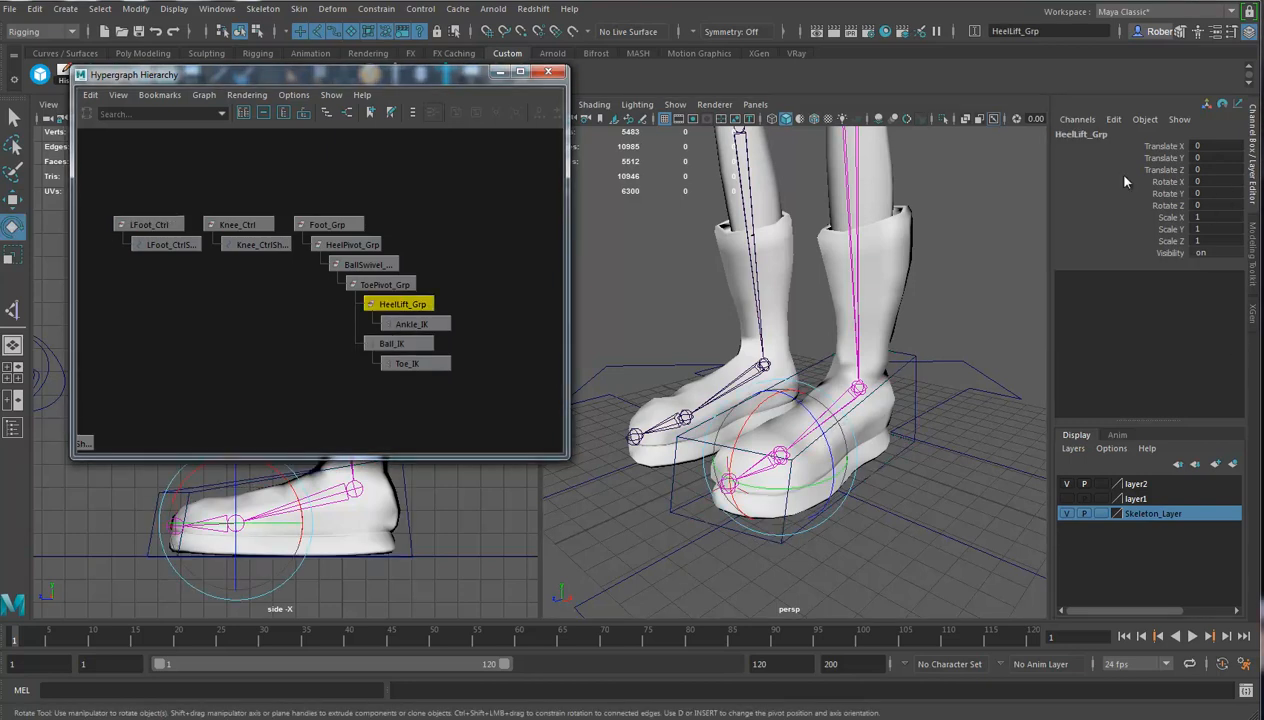
{"action": "left_click", "coordinate": [1163, 182]}
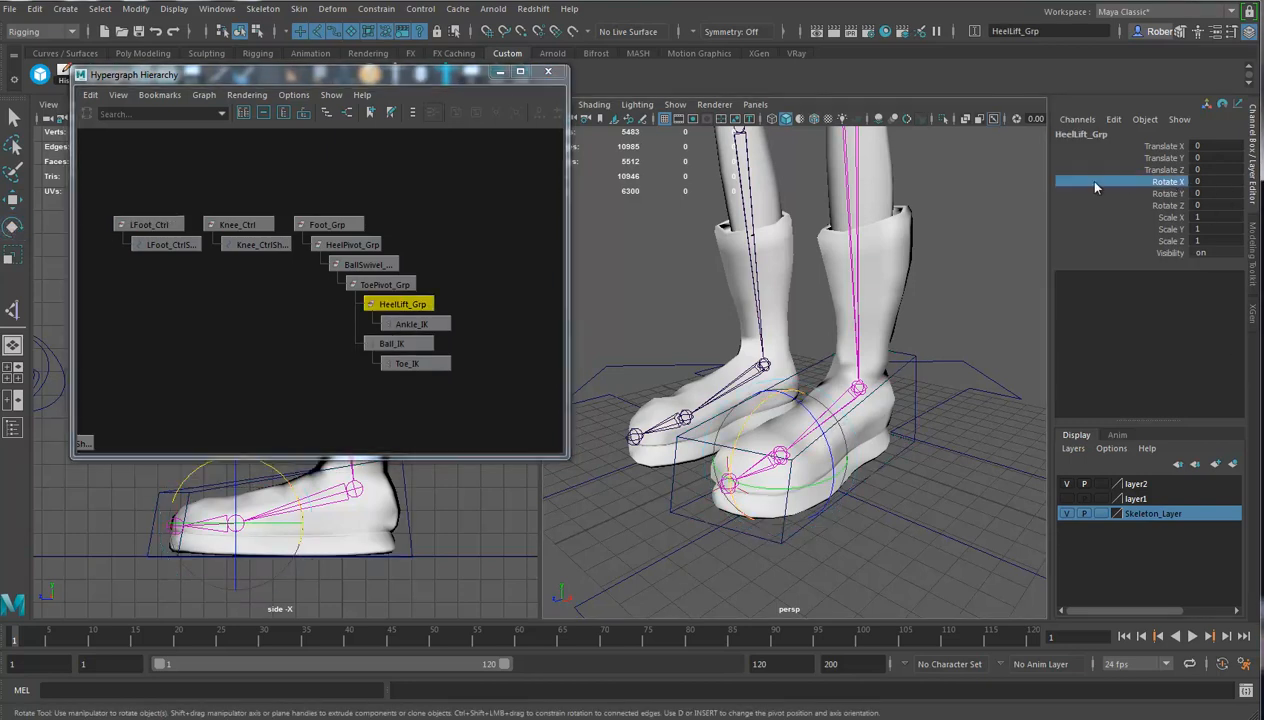
{"action": "left_click_drag", "start_coordinate": [764, 399], "coordinate": [732, 446]}
{"action": "key", "text": "ctrl+z"}
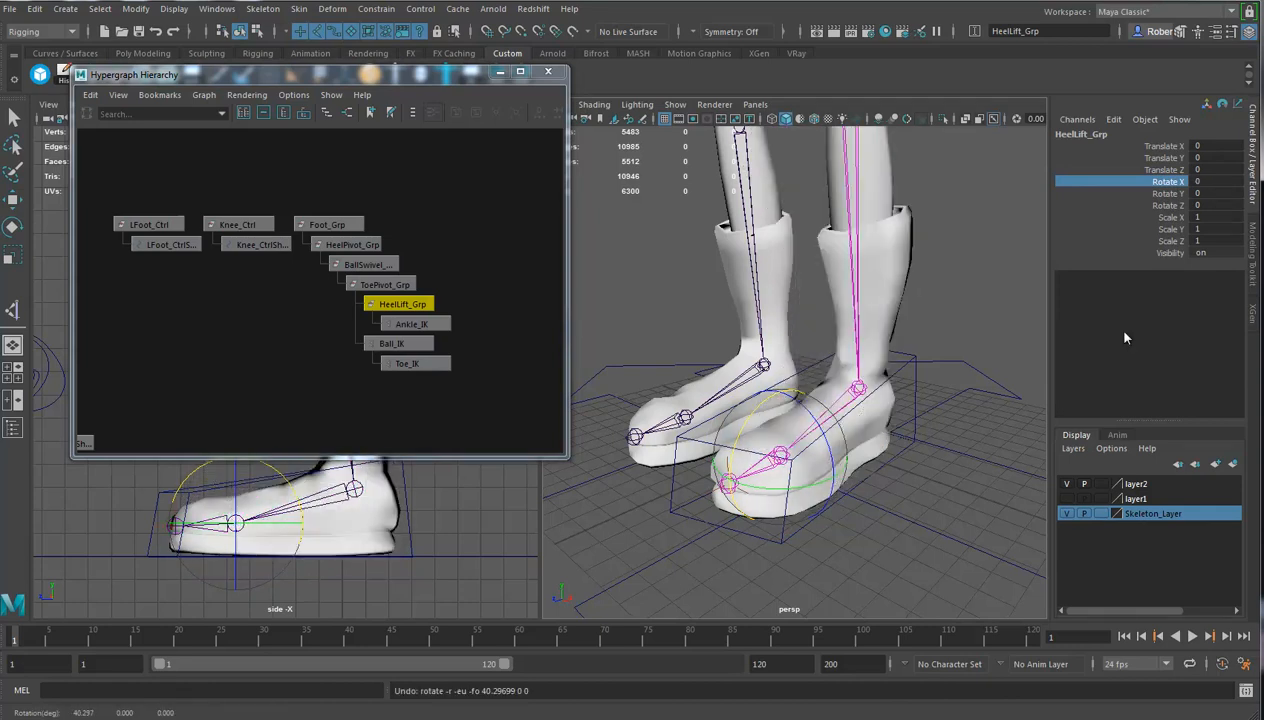
Open Set Driven Key with HeelLift_Grp's Rotate X as the driven attribute
{"action": "right_click", "coordinate": [1168, 185]}
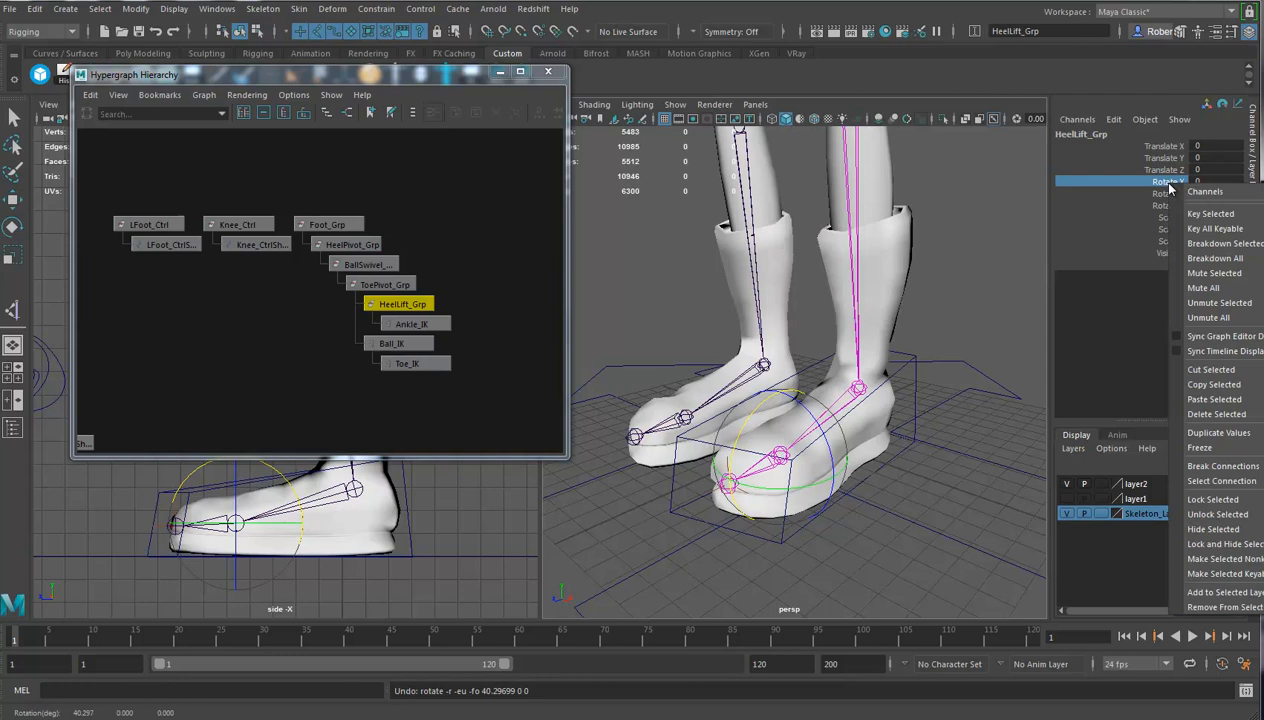
{"action": "left_click", "coordinate": [1112, 119]}
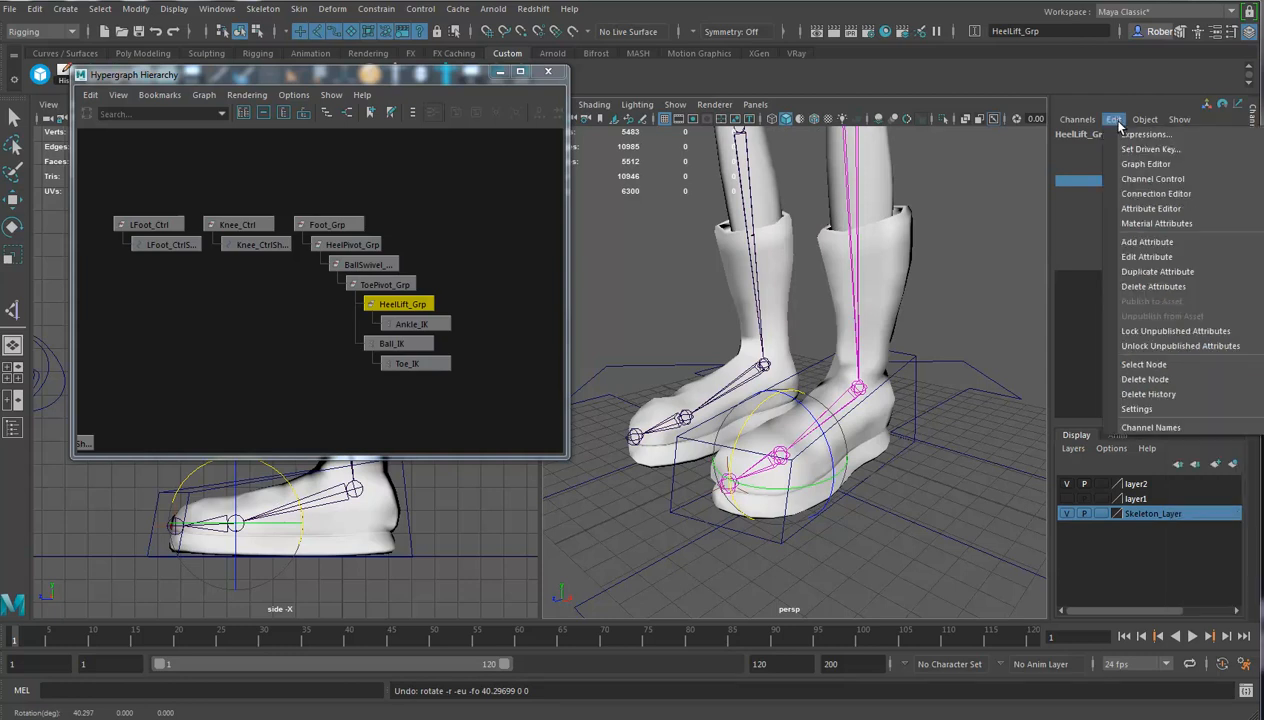
{"action": "left_click", "coordinate": [1148, 149]}
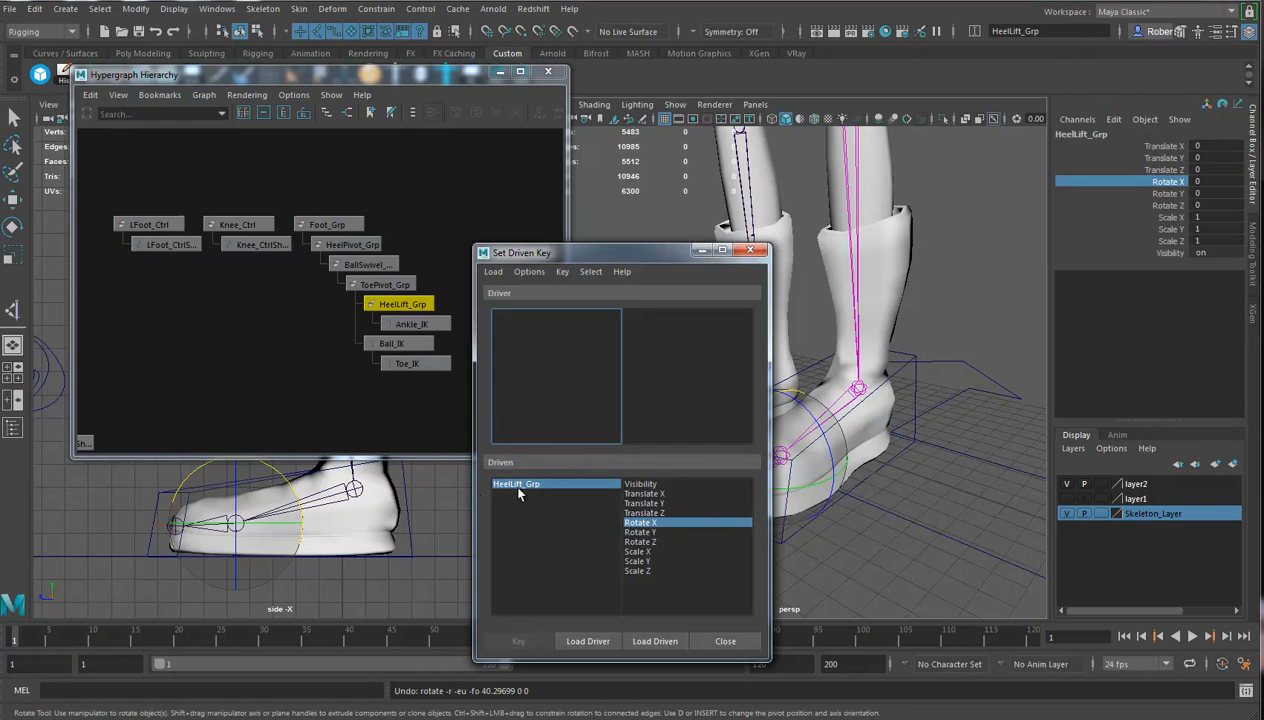
{"action": "left_click_drag", "start_coordinate": [611, 247], "coordinate": [527, 244]}
Load LFoot_Ctrl as driver, choose its Foot Roll attribute, and key HeelLift_Grp's Rotate X with both values at 0
{"action": "left_click", "coordinate": [803, 440]}
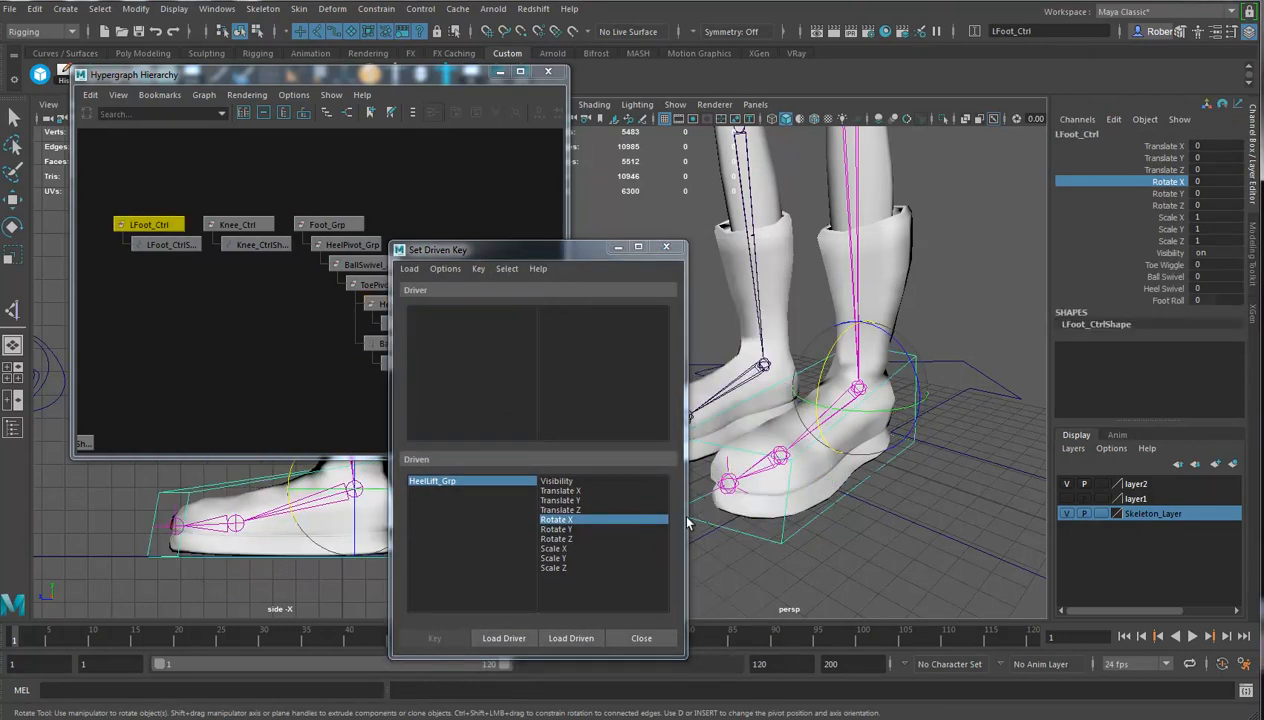
{"action": "left_click", "coordinate": [511, 637]}
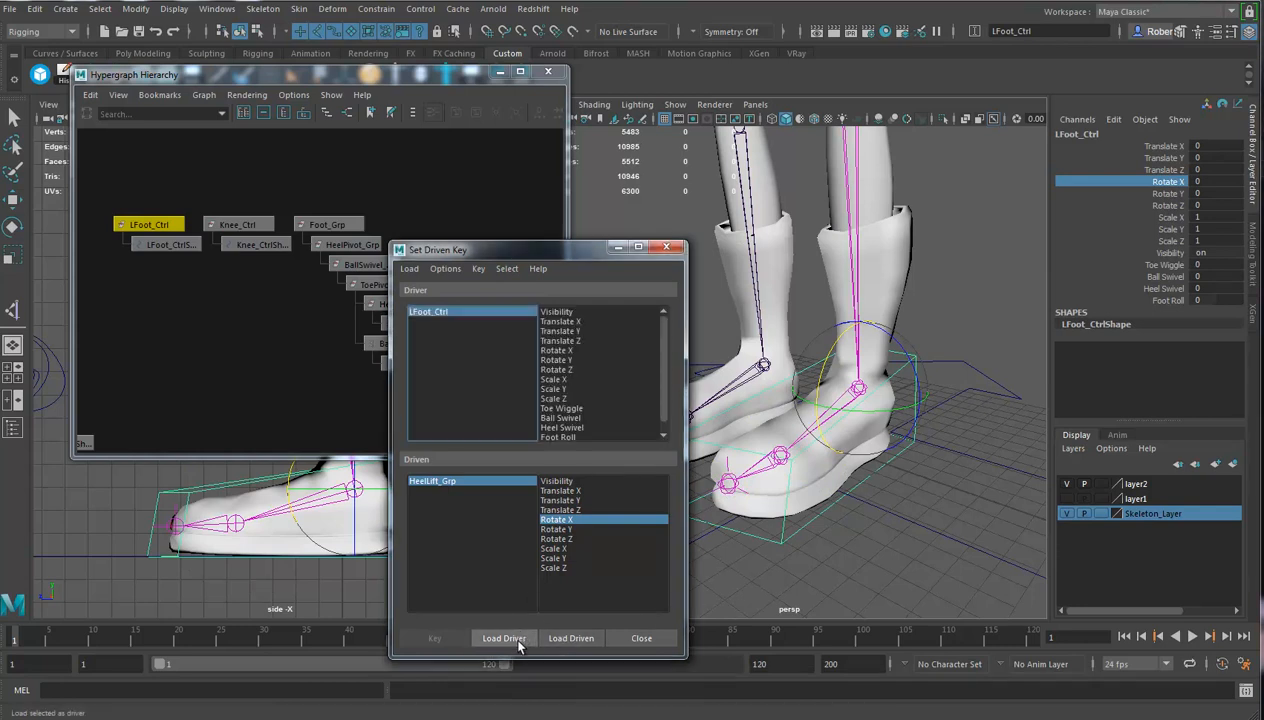
{"action": "left_click", "coordinate": [586, 437]}
{"action": "scroll", "coordinate": [653, 402], "scroll_direction": "down", "scroll_amount": 1}
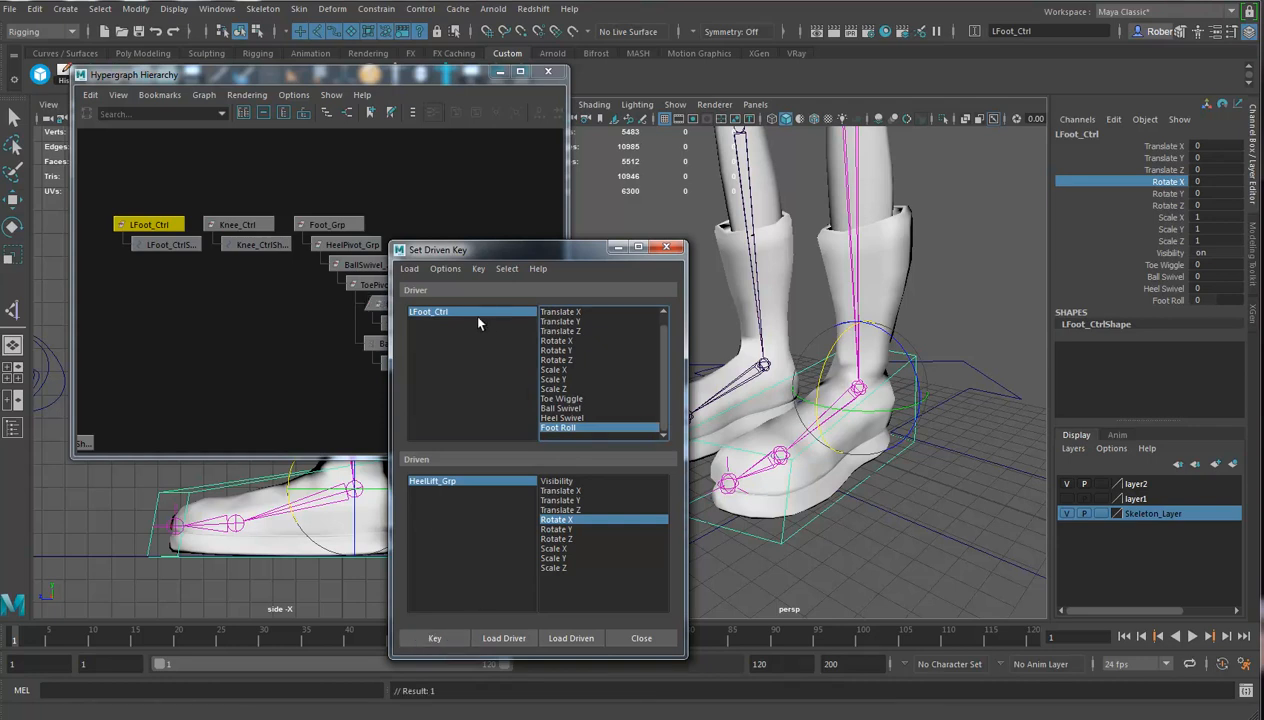
{"action": "left_click_drag", "start_coordinate": [466, 250], "coordinate": [547, 251]}
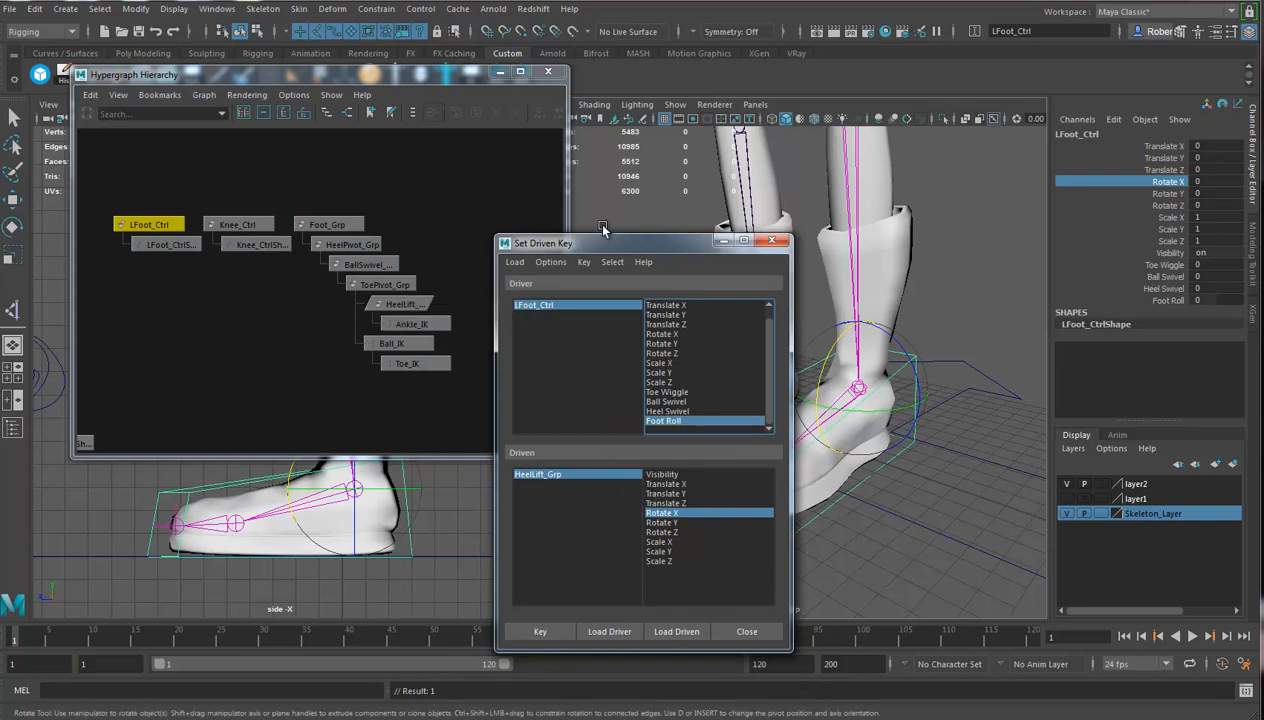
{"action": "left_click_drag", "start_coordinate": [598, 245], "coordinate": [568, 245]}
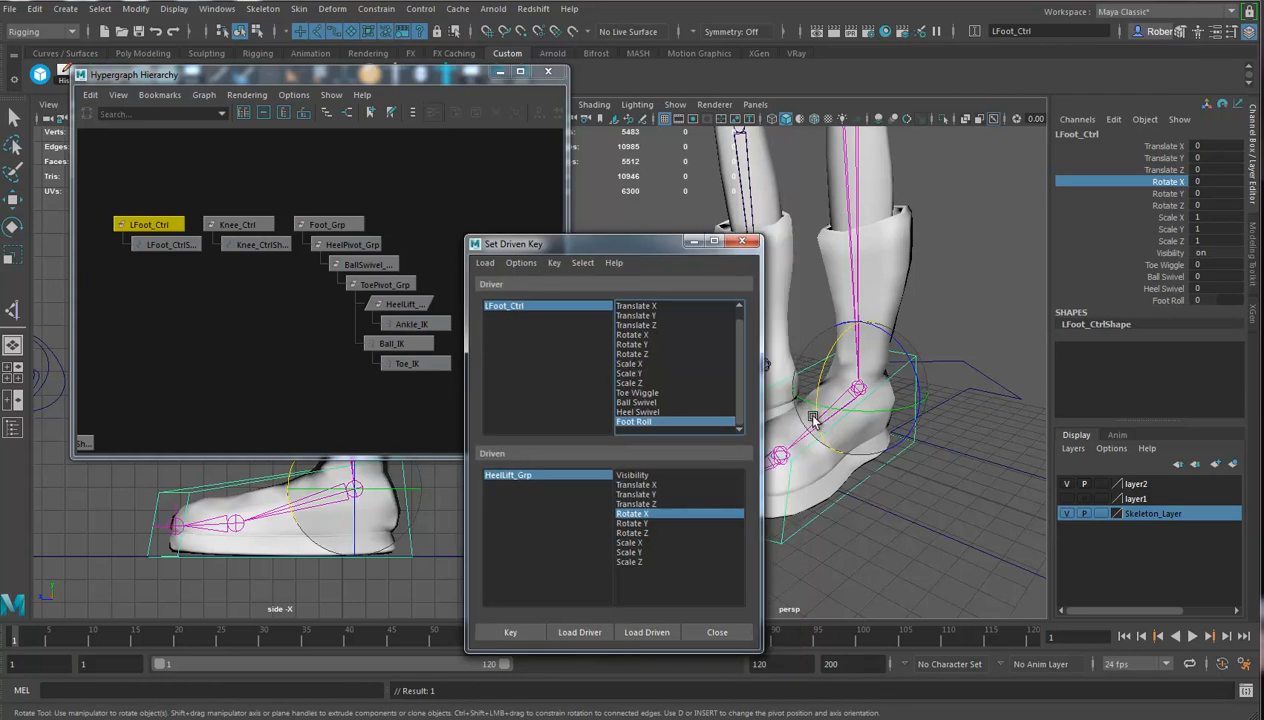
Set LFoot_Ctrl's Foot Roll to 10 and HeelLift_Grp's Rotate X to 60, and key that driven pose
{"action": "left_click_drag", "start_coordinate": [932, 413], "coordinate": [1000, 375], "text": "alt"}
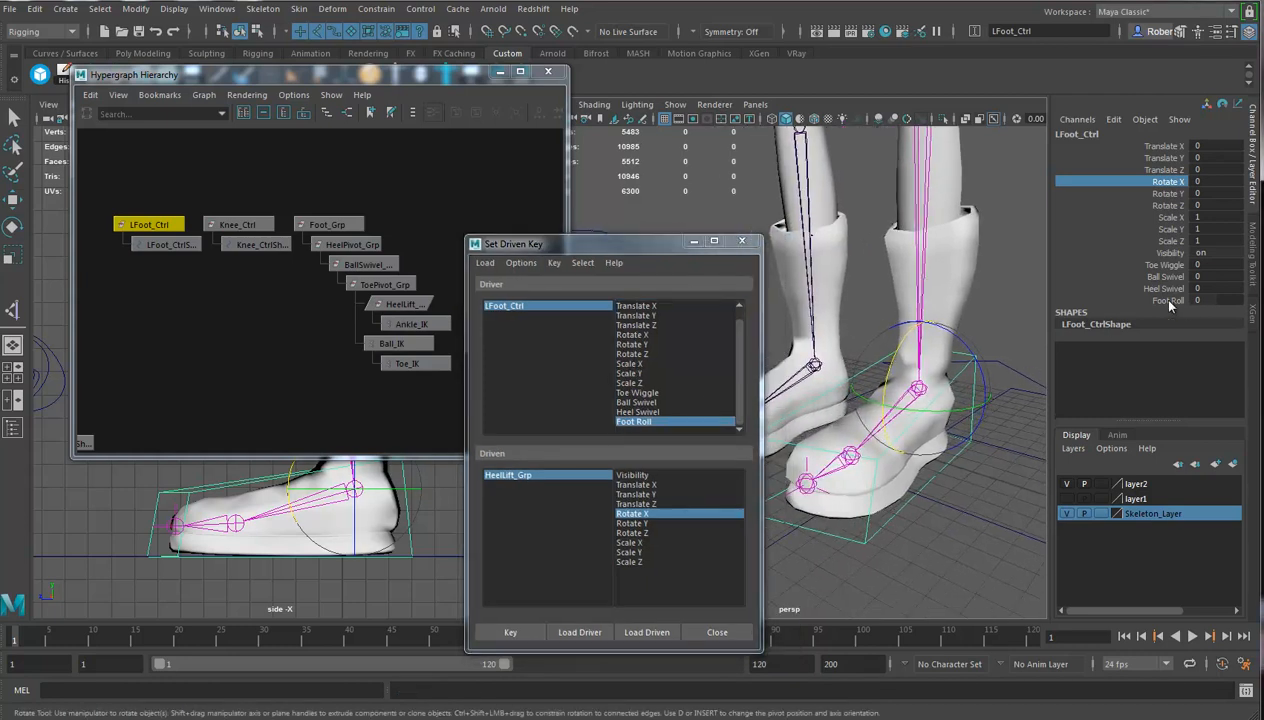
{"action": "left_click", "coordinate": [1168, 300]}
{"action": "middle_click_drag", "start_coordinate": [1128, 376], "coordinate": [1180, 378]}
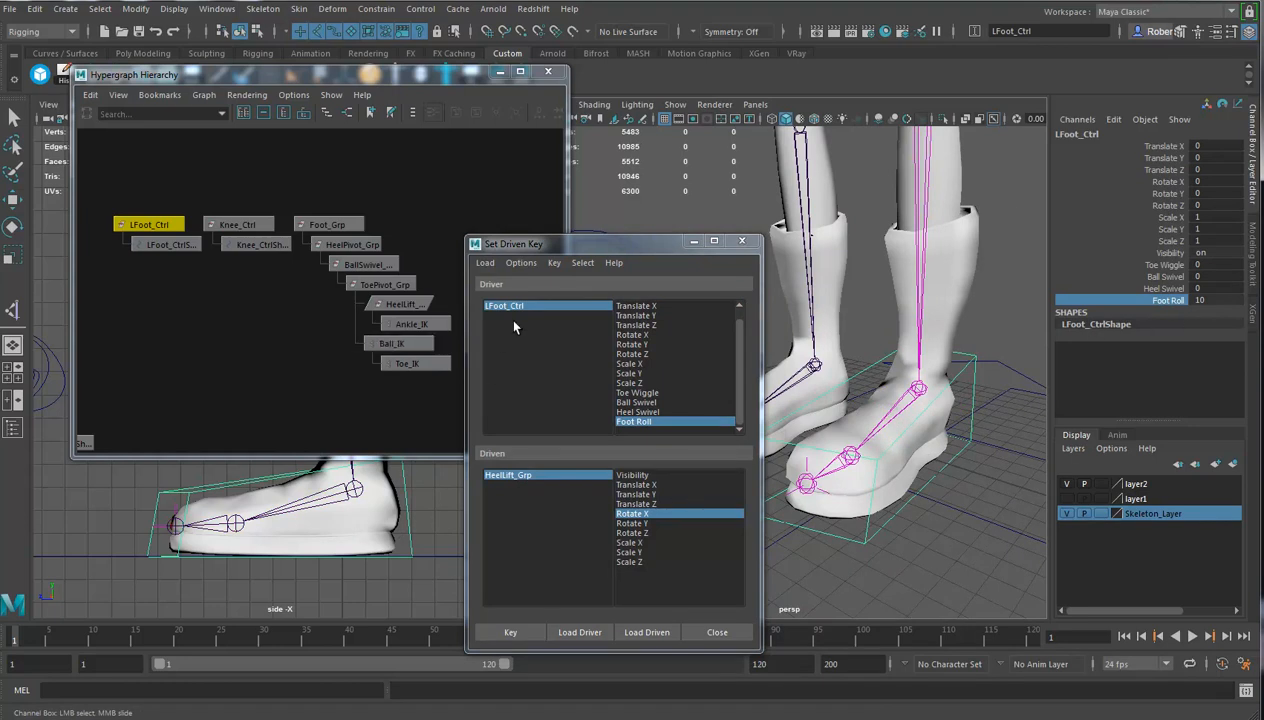
{"action": "left_click", "coordinate": [508, 476]}
{"action": "key", "text": "e"}
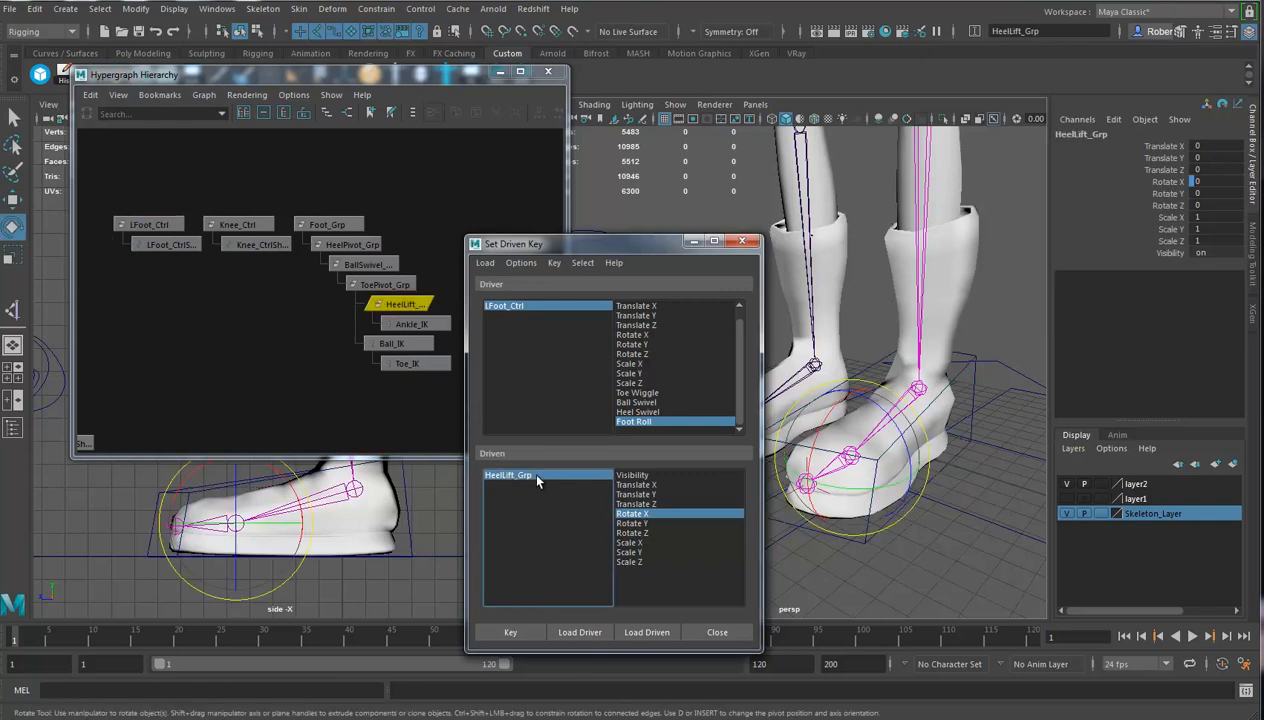
{"action": "left_click_drag", "start_coordinate": [833, 399], "coordinate": [828, 432]}
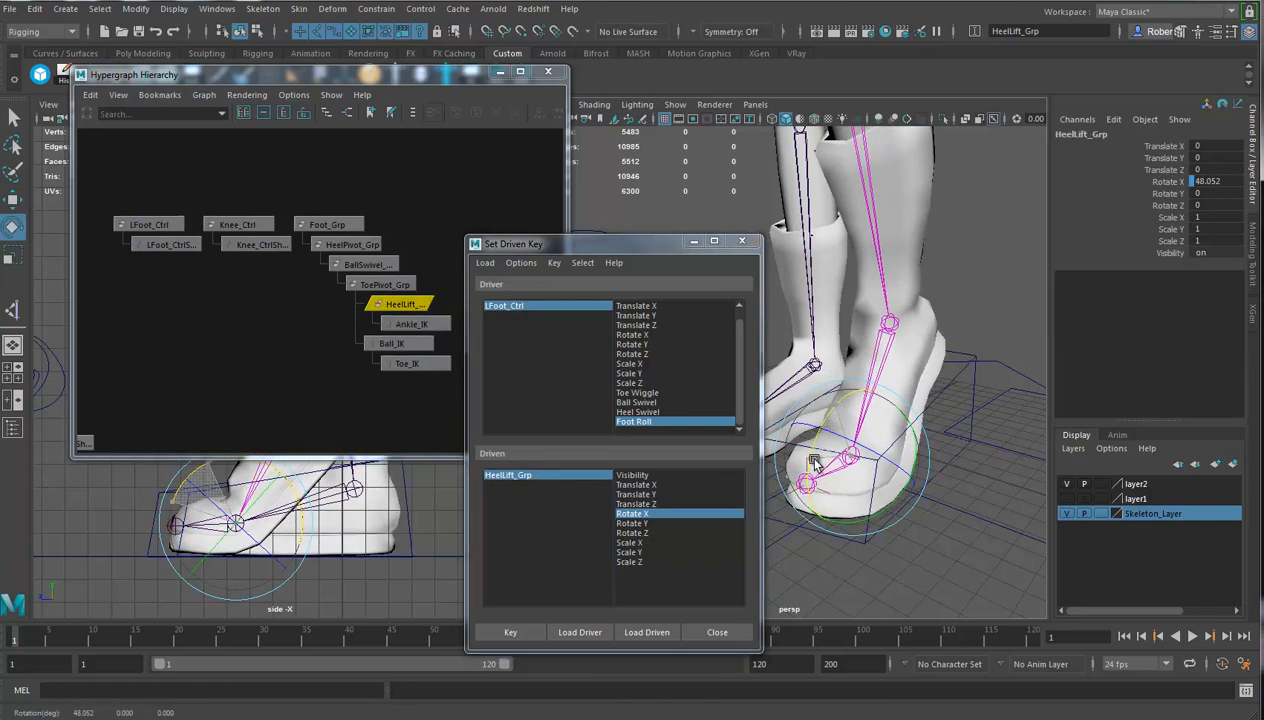
{"action": "double_click", "coordinate": [1225, 181]}
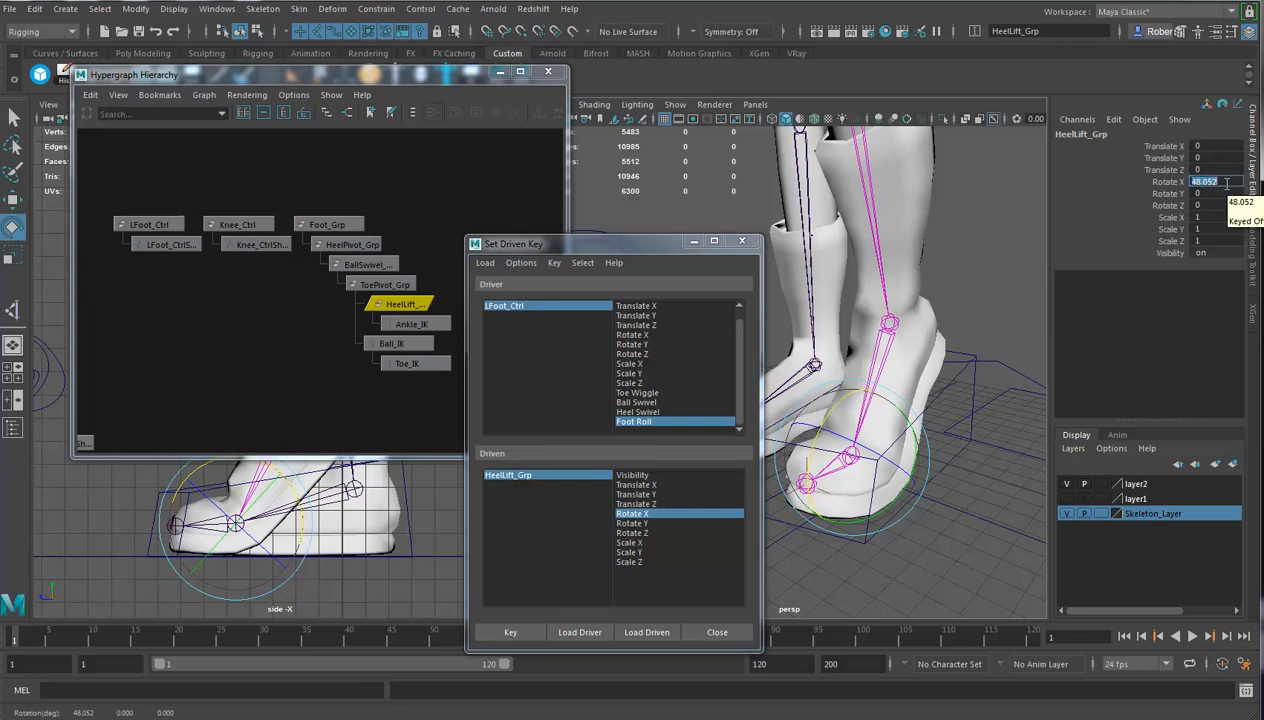
{"action": "key", "text": "Return"}
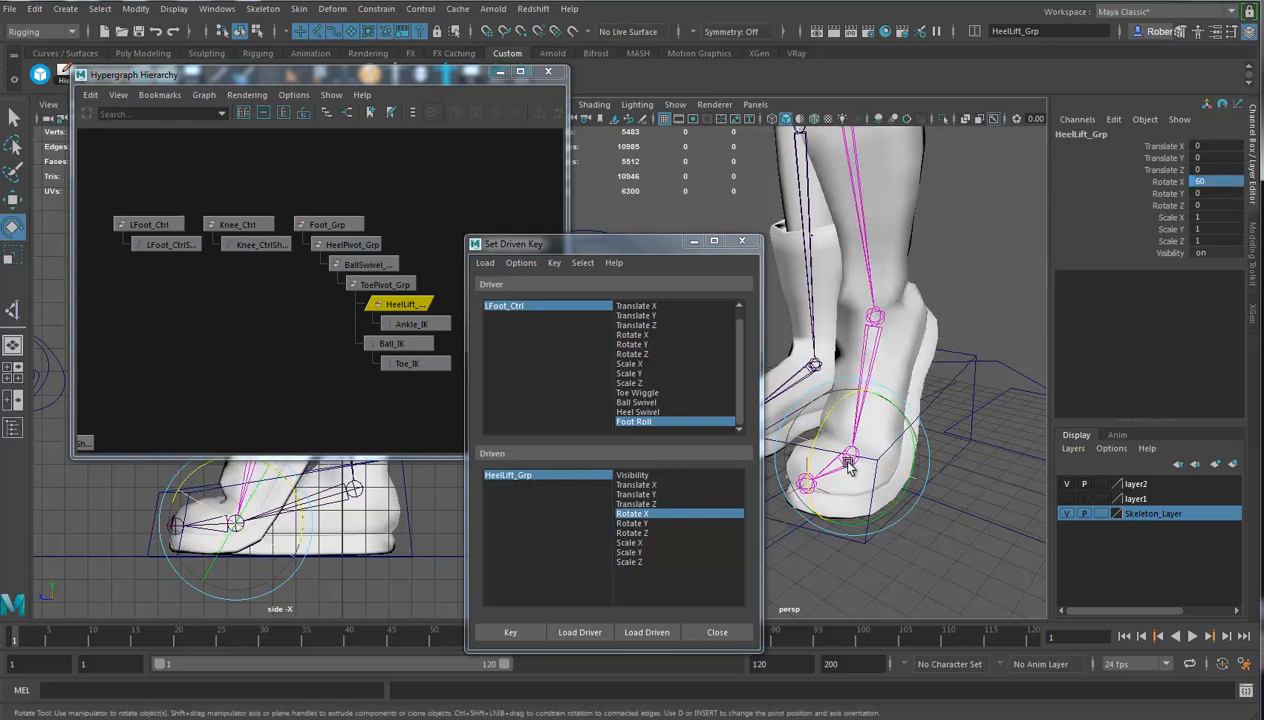
{"action": "left_click_drag", "start_coordinate": [944, 433], "coordinate": [900, 408], "text": "alt"}
{"action": "left_click", "coordinate": [513, 632]}
Select LFoot_Ctrl, test the heel lift by varying Foot Roll, and return Foot Roll to 0
{"action": "left_click", "coordinate": [523, 305]}
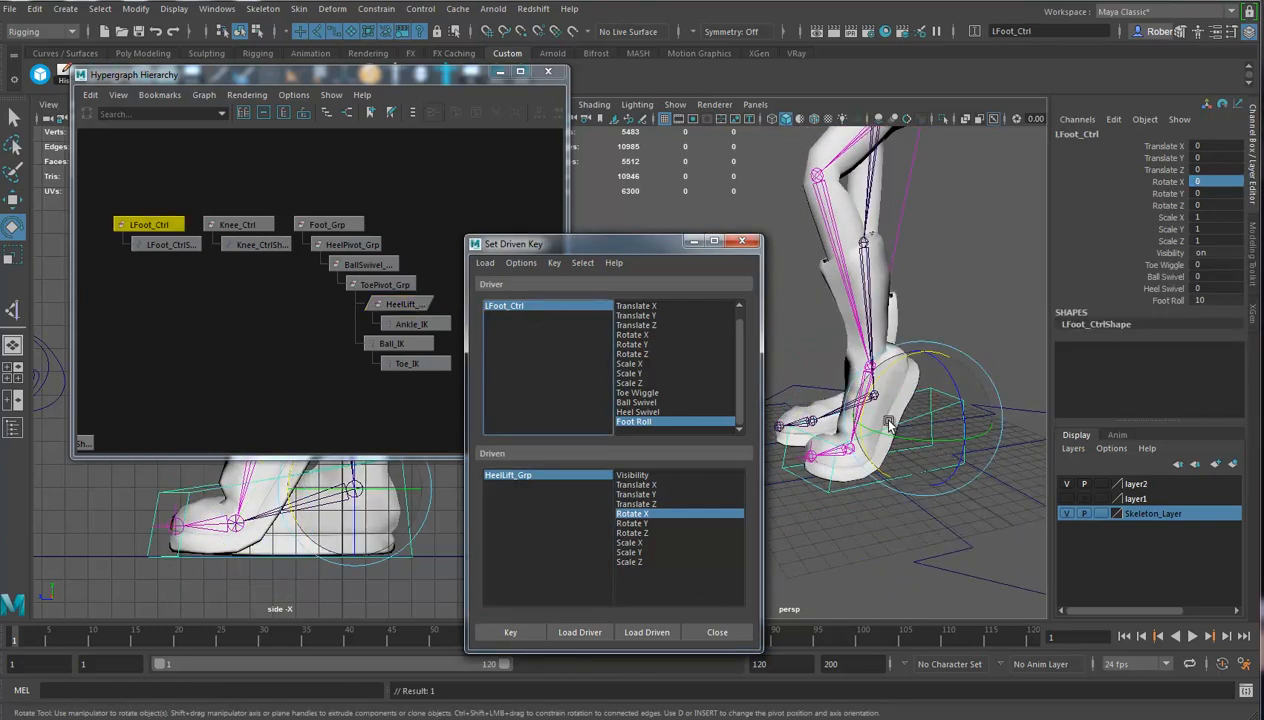
{"action": "left_click", "coordinate": [1165, 300]}
{"action": "middle_click_drag", "start_coordinate": [966, 332], "coordinate": [890, 341]}
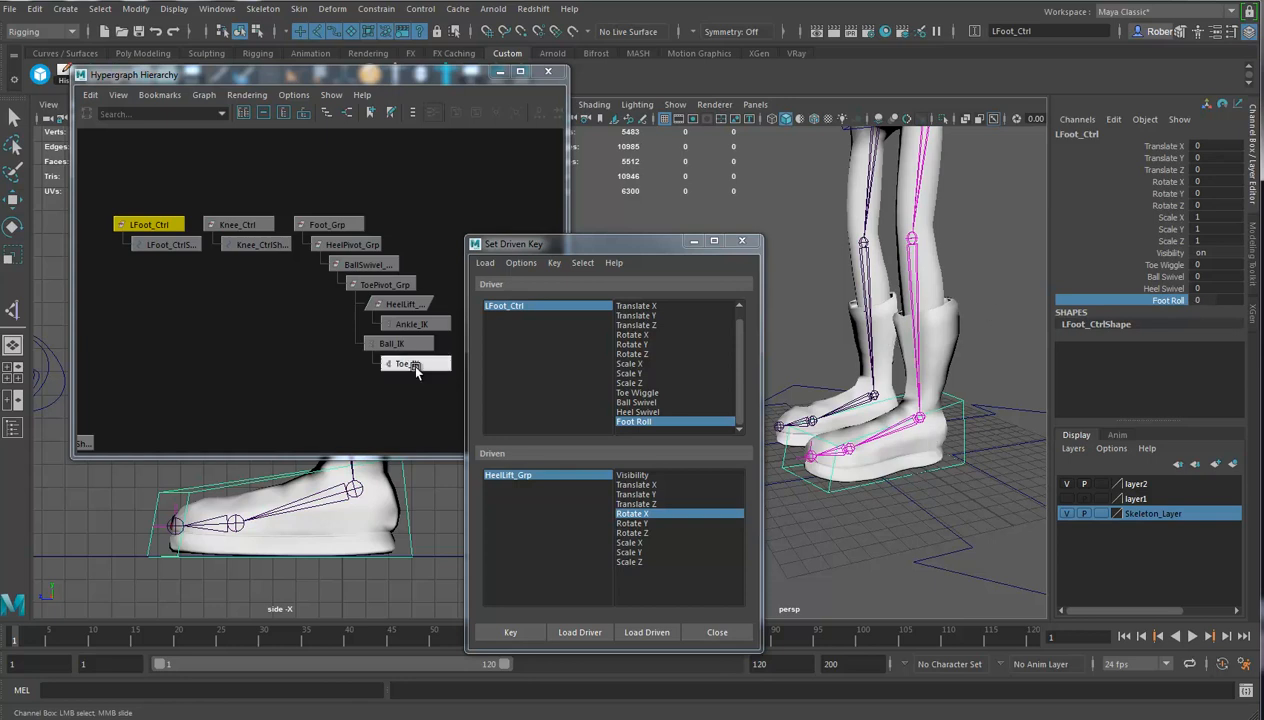
Load HeelPivot_Grp as the driven object and key its Rotate X at 0 against Foot Roll 0
{"action": "left_click", "coordinate": [350, 245]}
{"action": "key", "text": "e"}
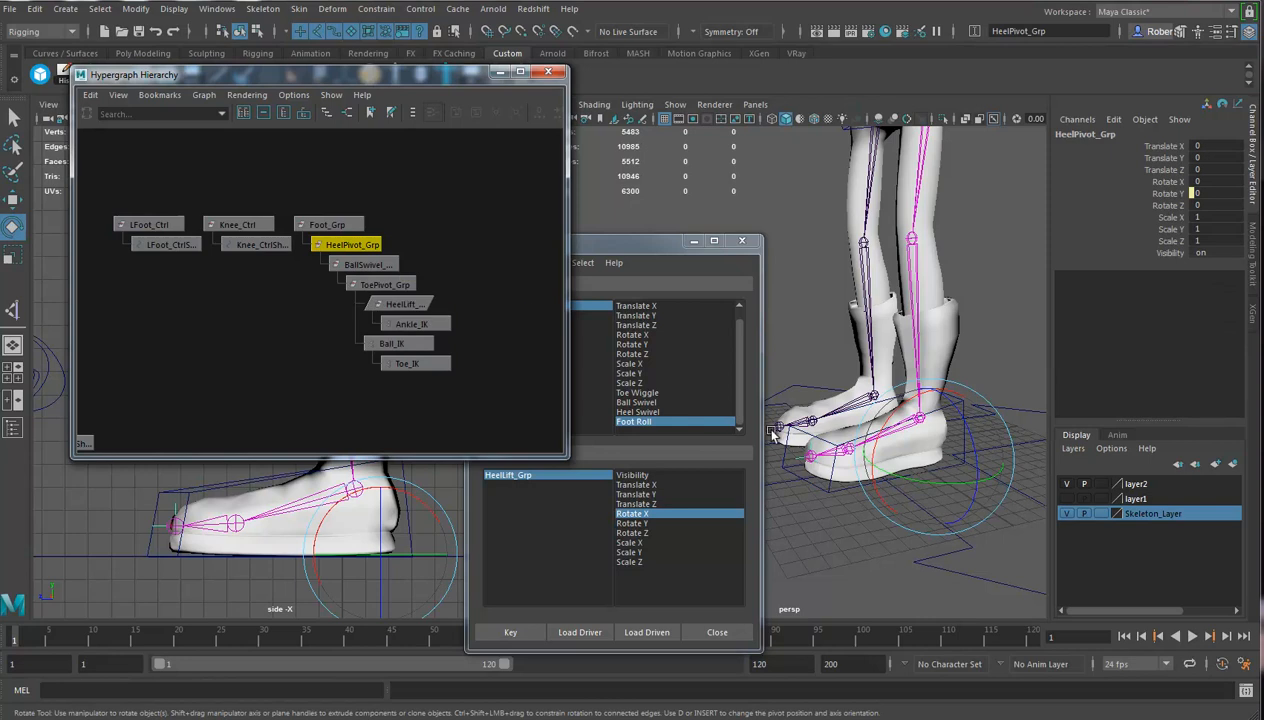
{"action": "left_click", "coordinate": [643, 256]}
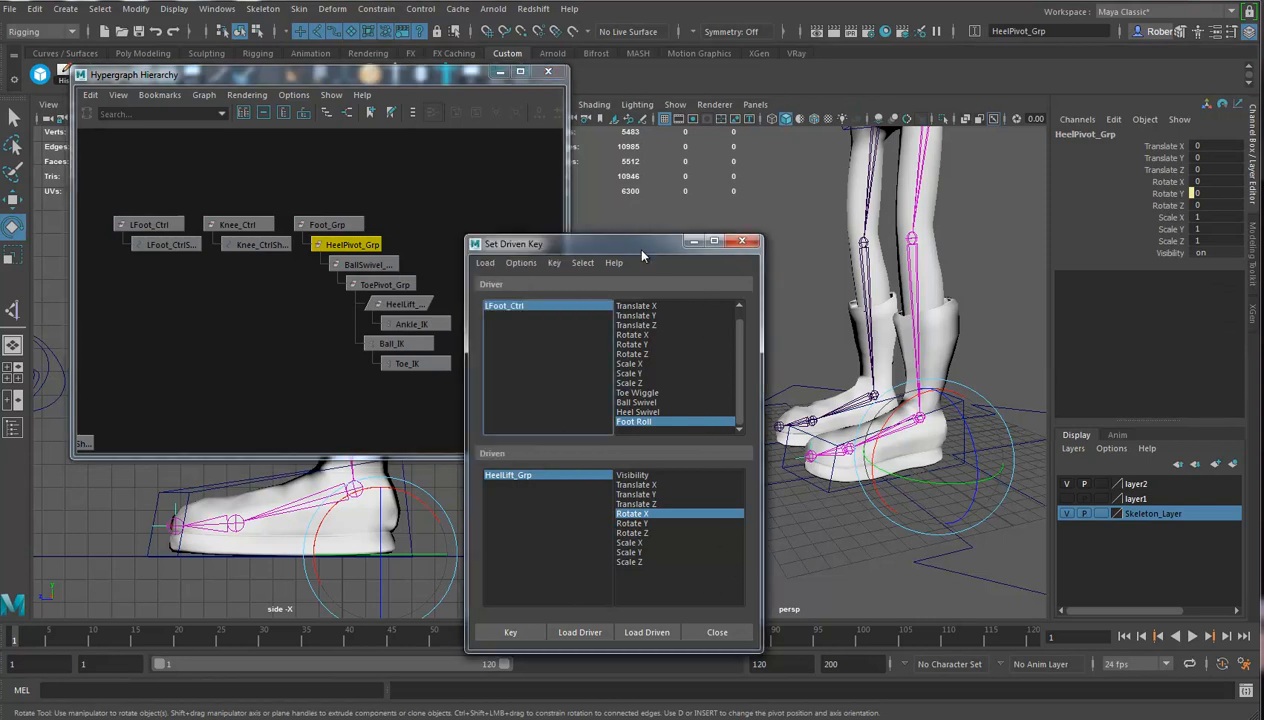
{"action": "left_click", "coordinate": [645, 630]}
{"action": "left_click", "coordinate": [636, 513]}
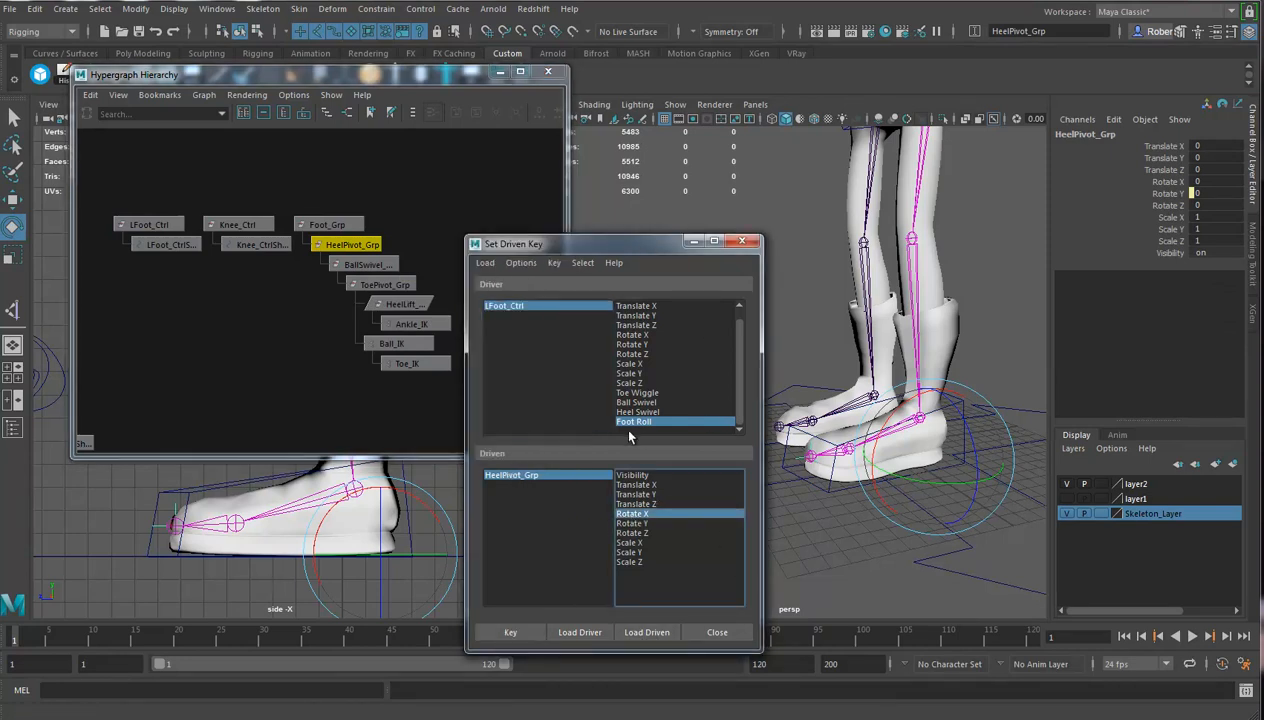
{"action": "left_click", "coordinate": [530, 632]}
Set LFoot_Ctrl's Foot Roll to -10 and HeelPivot_Grp's Rotate X to -45, and key that driven pose
{"action": "left_click", "coordinate": [527, 312]}
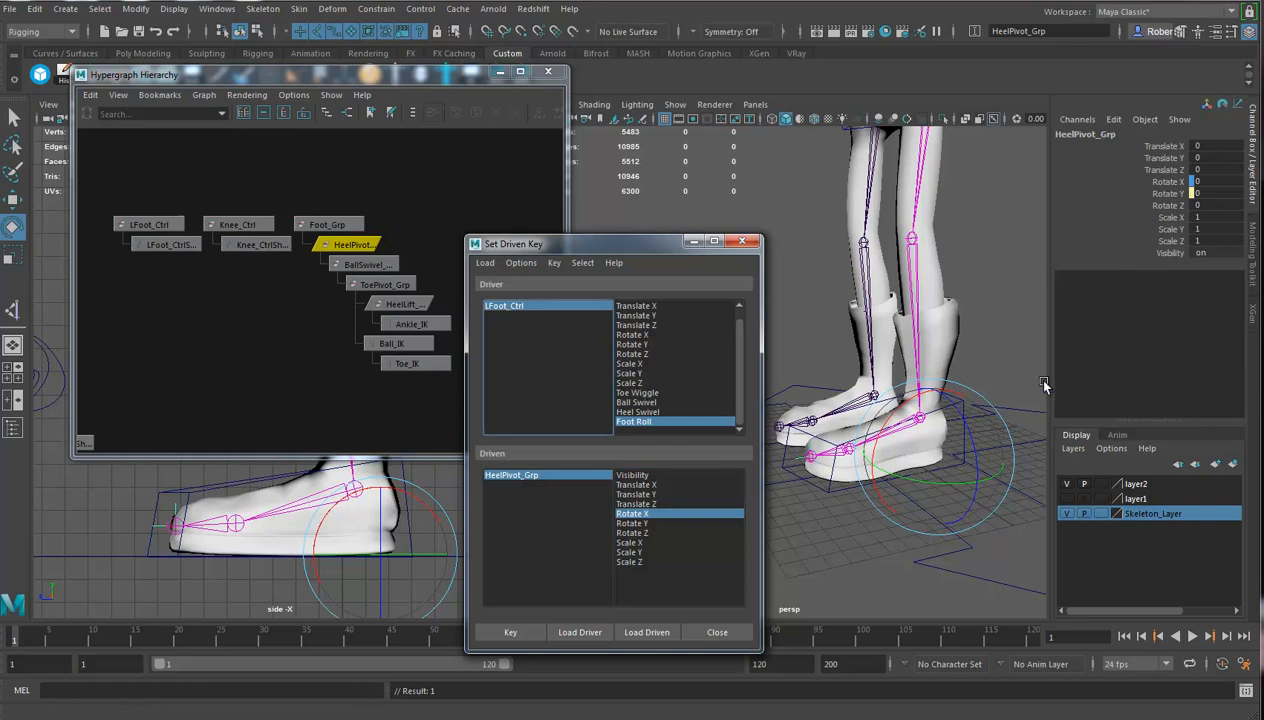
{"action": "left_click", "coordinate": [968, 399]}
{"action": "left_click", "coordinate": [964, 406]}
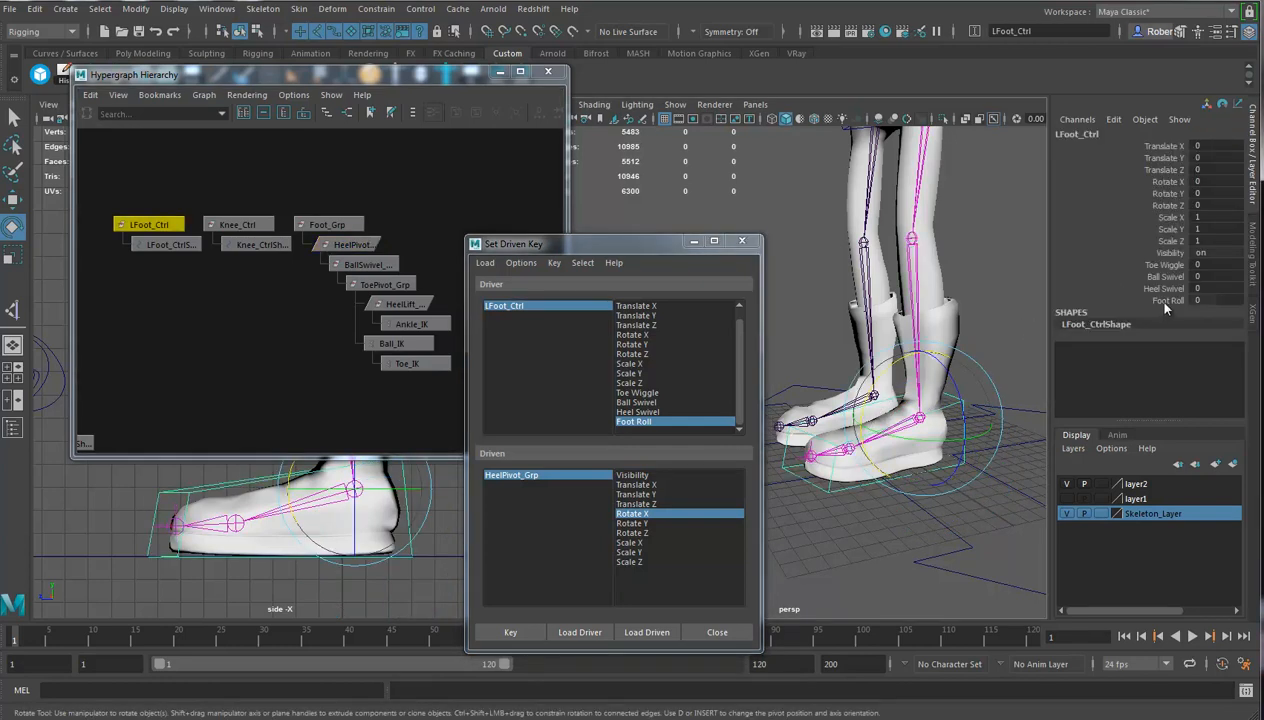
{"action": "left_click", "coordinate": [1167, 300]}
{"action": "middle_click_drag", "start_coordinate": [890, 325], "coordinate": [832, 325]}
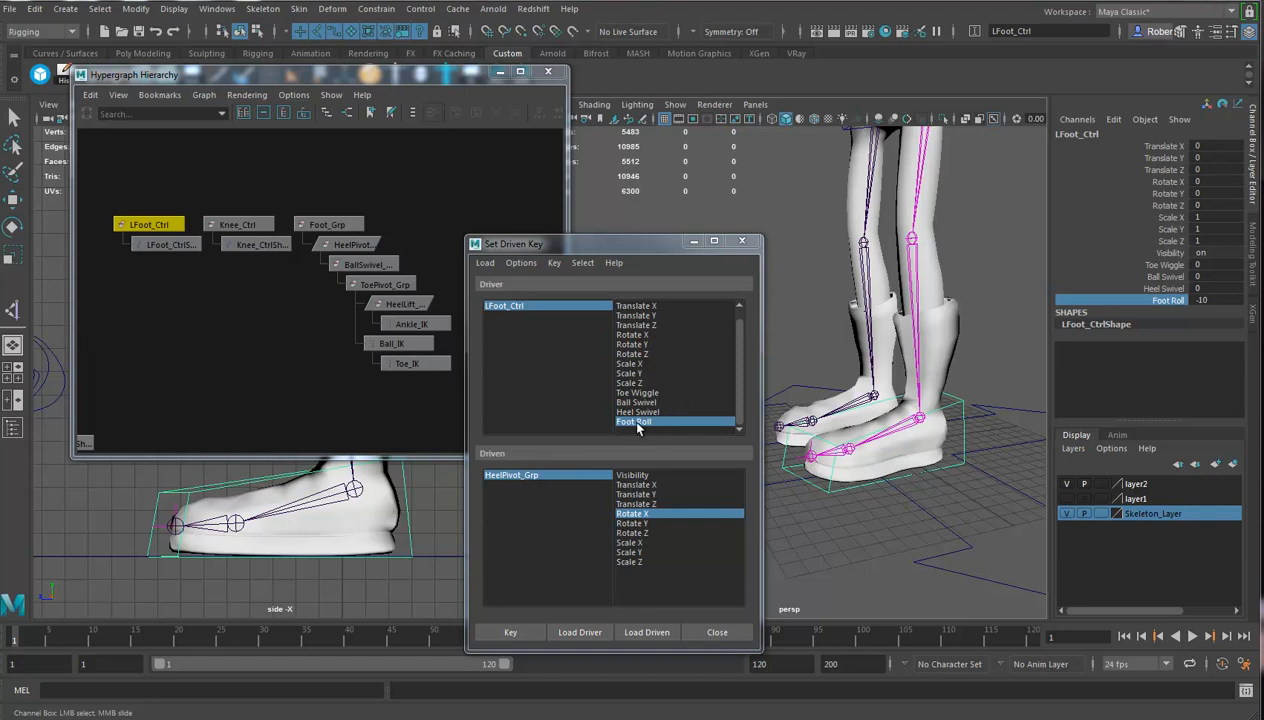
{"action": "left_click", "coordinate": [559, 478]}
{"action": "key", "text": "e"}
{"action": "left_click_drag", "start_coordinate": [888, 420], "coordinate": [953, 375]}
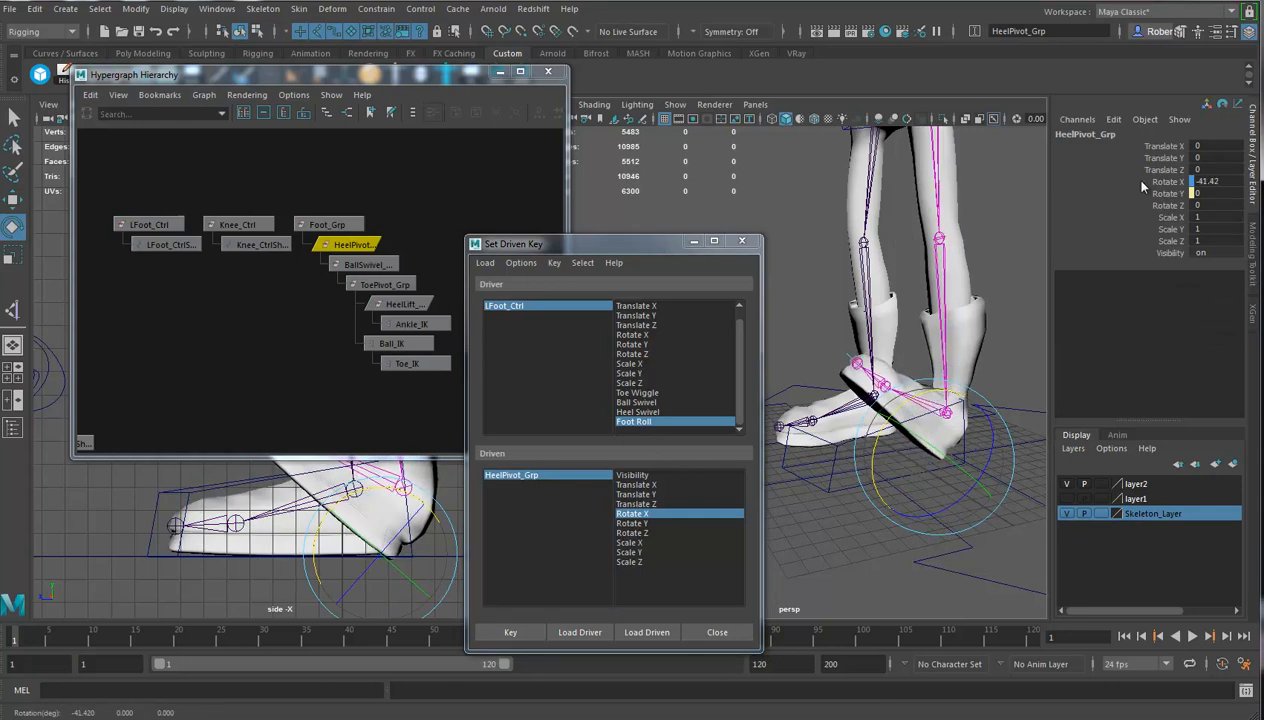
{"action": "left_click", "coordinate": [1222, 181]}
{"action": "type", "text": "-45"}
{"action": "key", "text": "Return"}
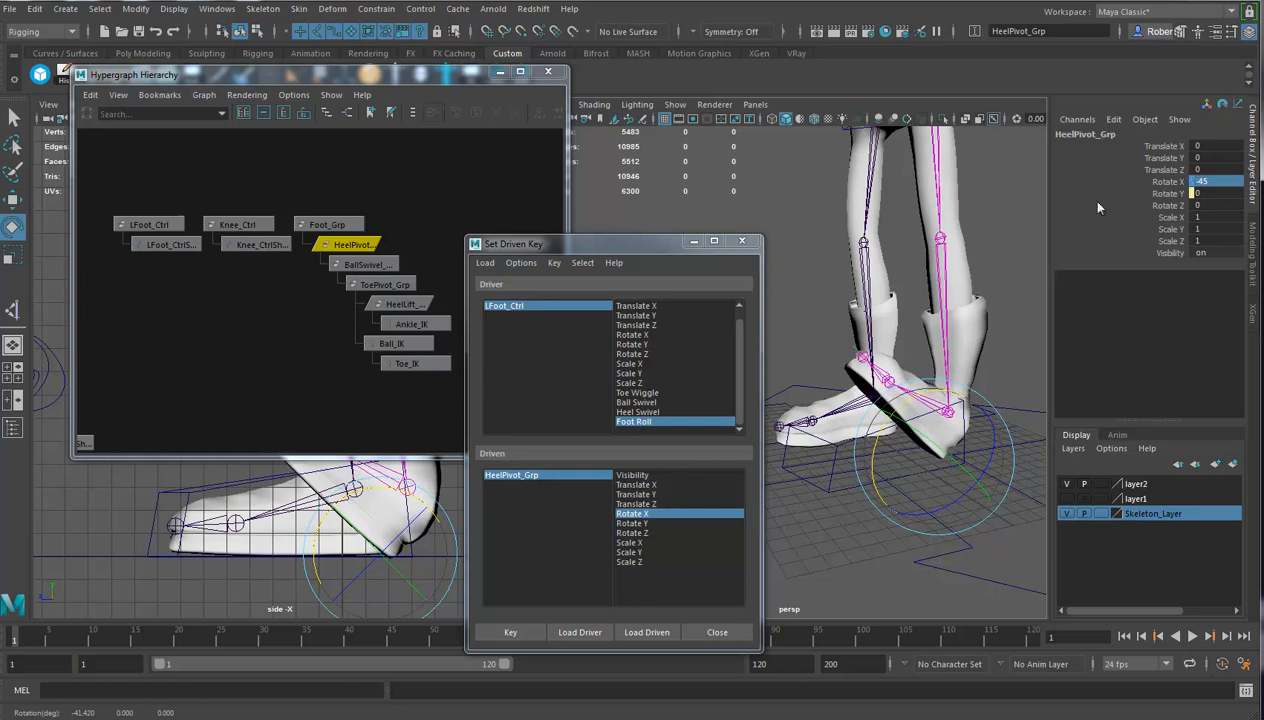
{"action": "left_click", "coordinate": [511, 631]}
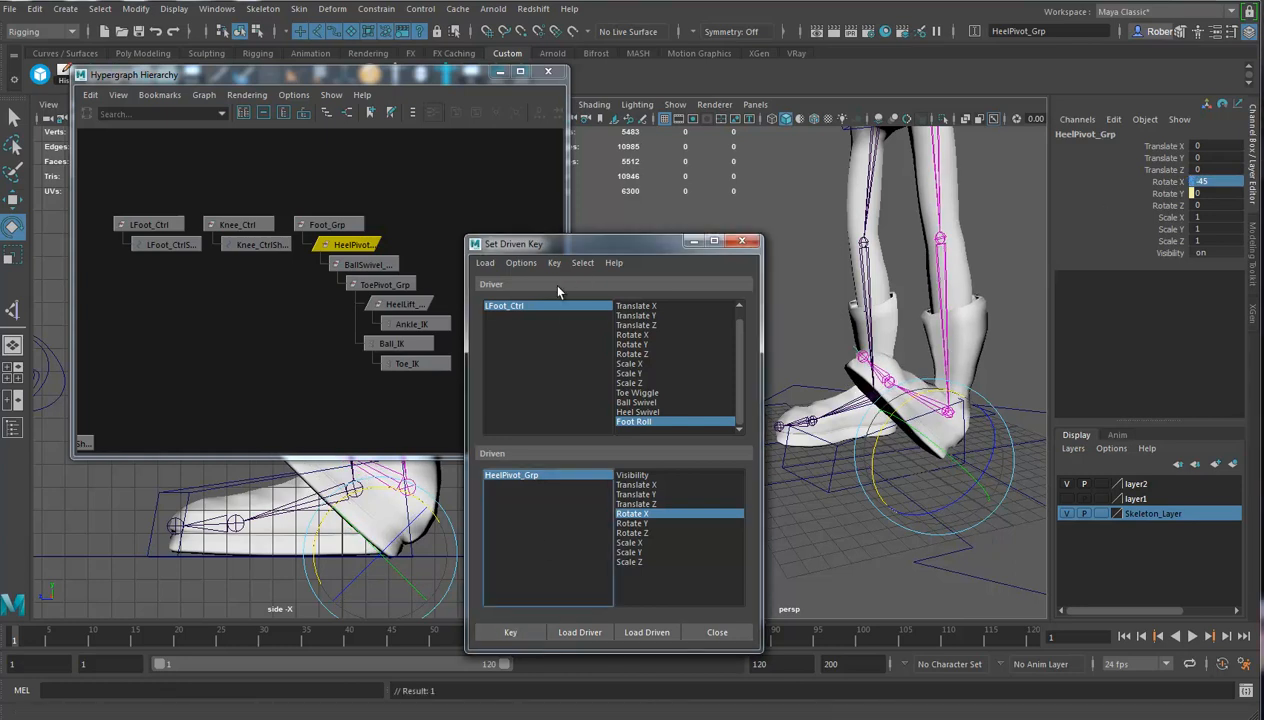
Test the roll by varying LFoot_Ctrl's Foot Roll, return it to 0, and close Set Driven Key
{"action": "left_click", "coordinate": [548, 310]}
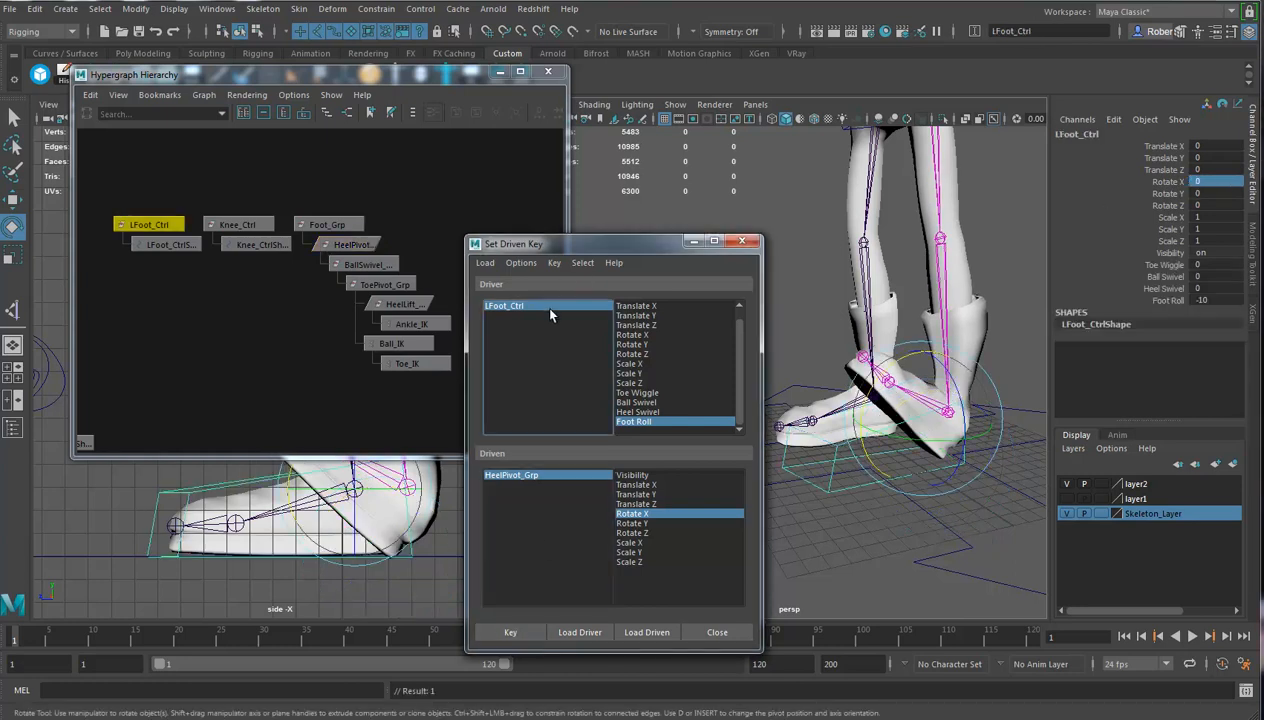
{"action": "left_click", "coordinate": [1167, 301]}
{"action": "middle_click_drag", "start_coordinate": [845, 382], "coordinate": [920, 410]}
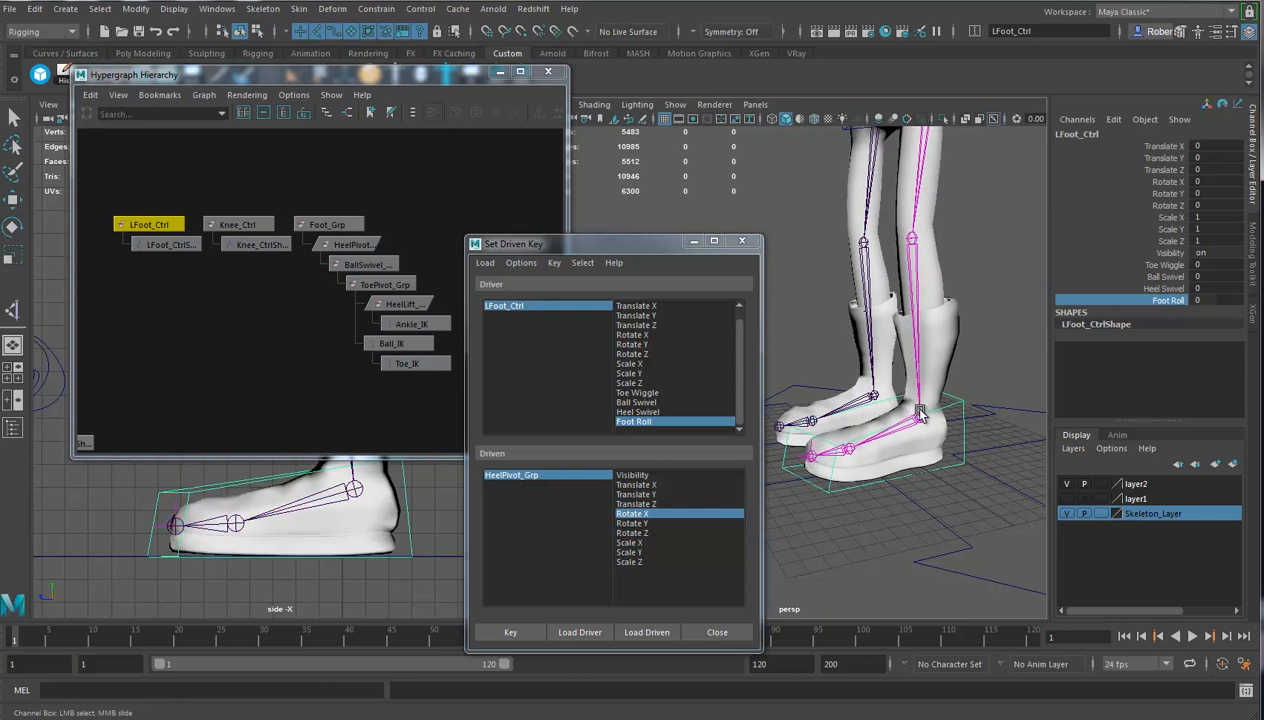
{"action": "left_click_drag", "start_coordinate": [942, 471], "coordinate": [929, 418], "text": "alt"}
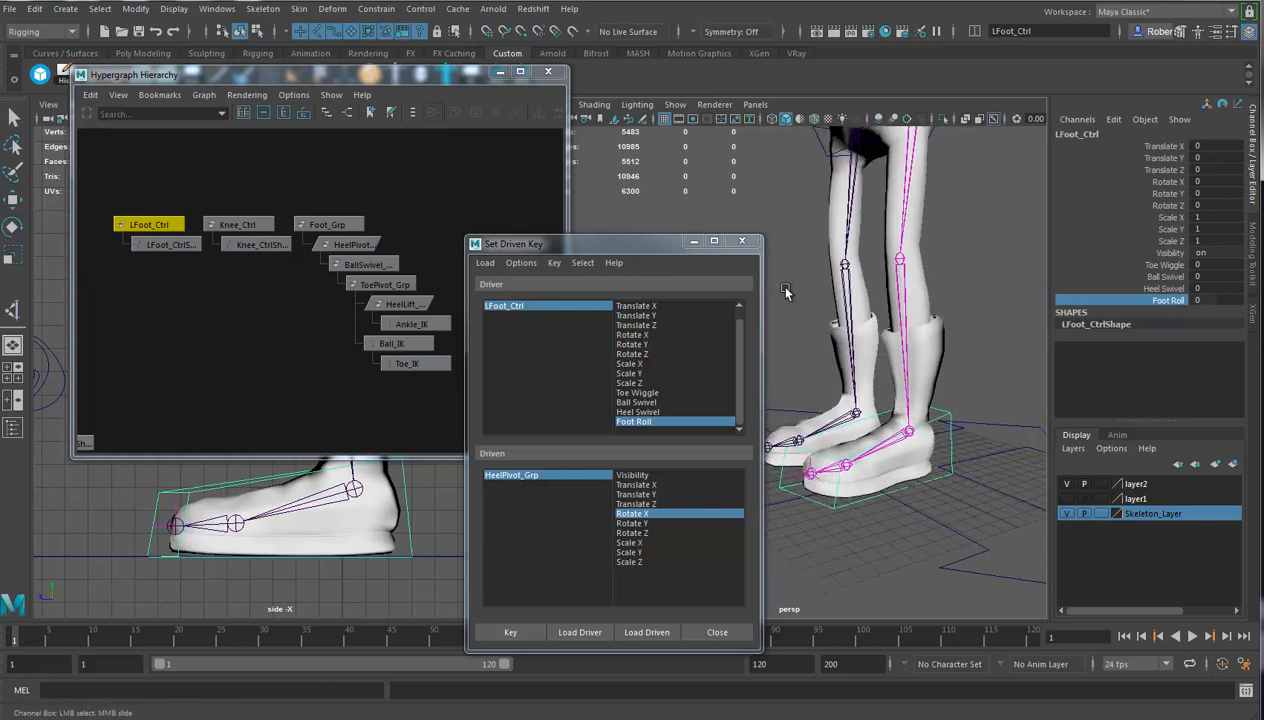
{"action": "left_click", "coordinate": [742, 242]}
Apply a Pole Vector constraint from Knee_Ctrl to Ankle_IK
{"action": "left_click_drag", "start_coordinate": [922, 371], "coordinate": [736, 337], "text": "alt"}
{"action": "left_click", "coordinate": [728, 364]}
{"action": "key", "text": "e"}
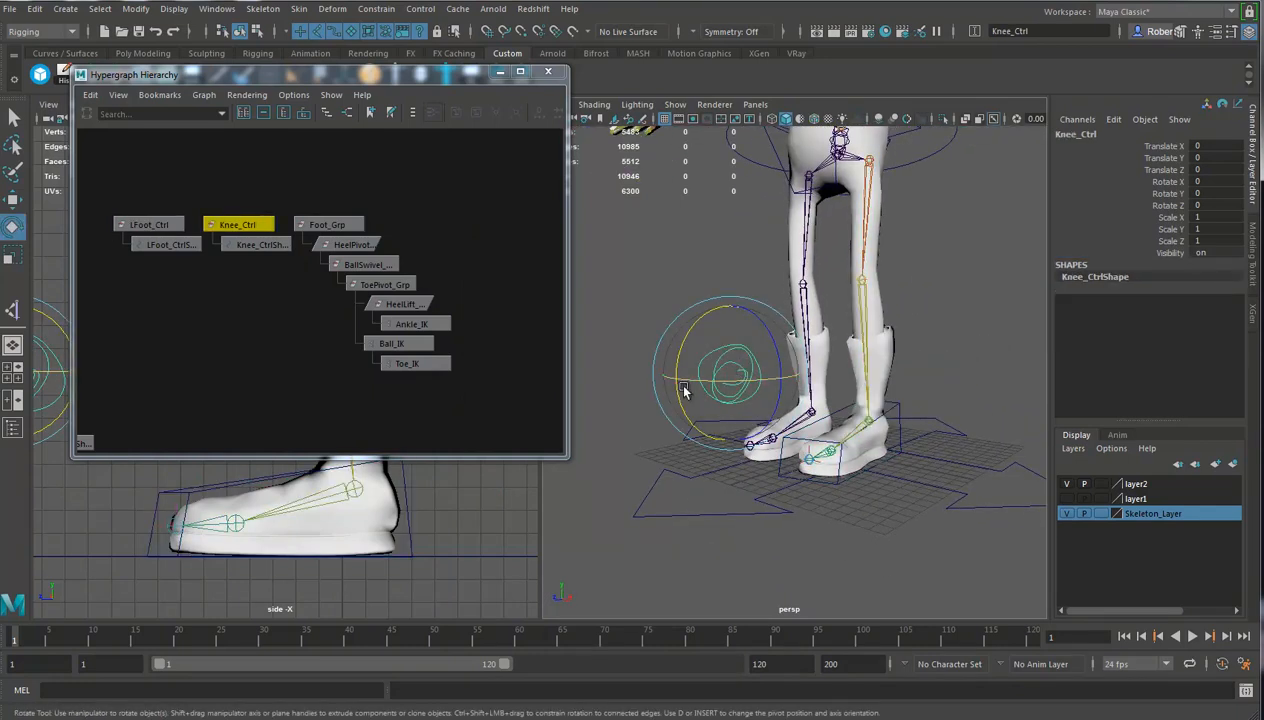
{"action": "left_click", "coordinate": [415, 326]}
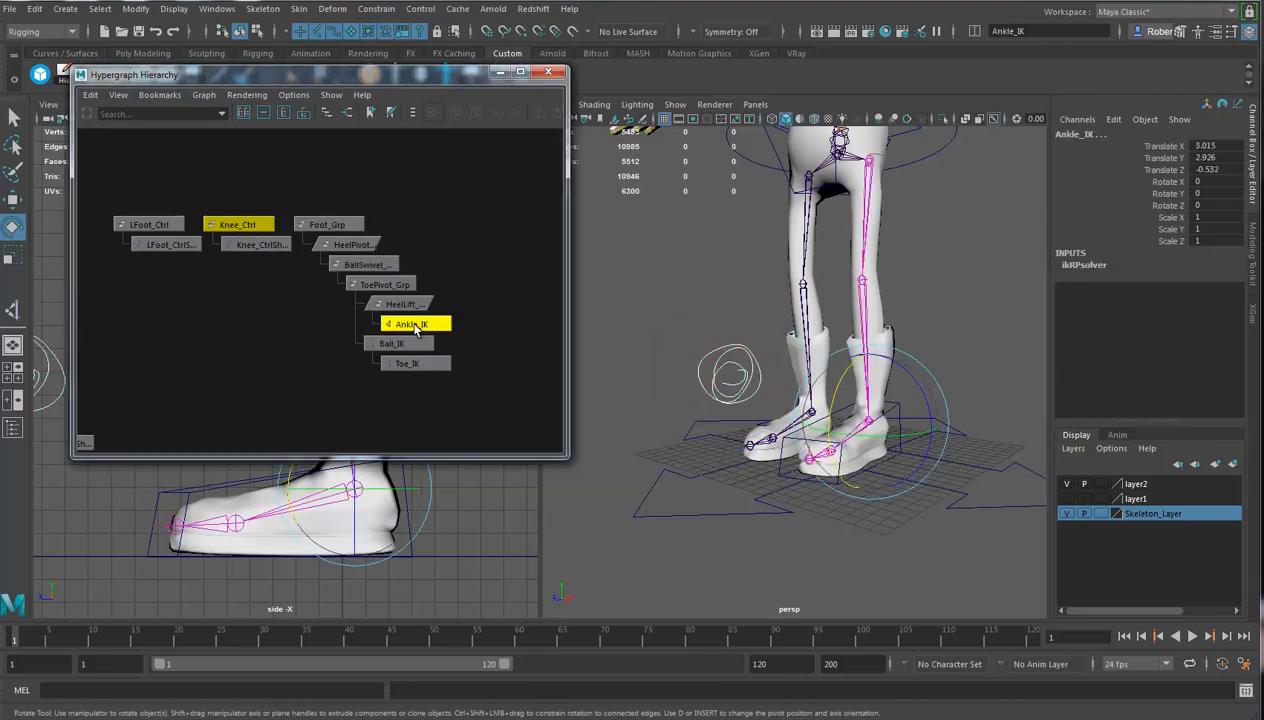
{"action": "left_click", "coordinate": [384, 12]}
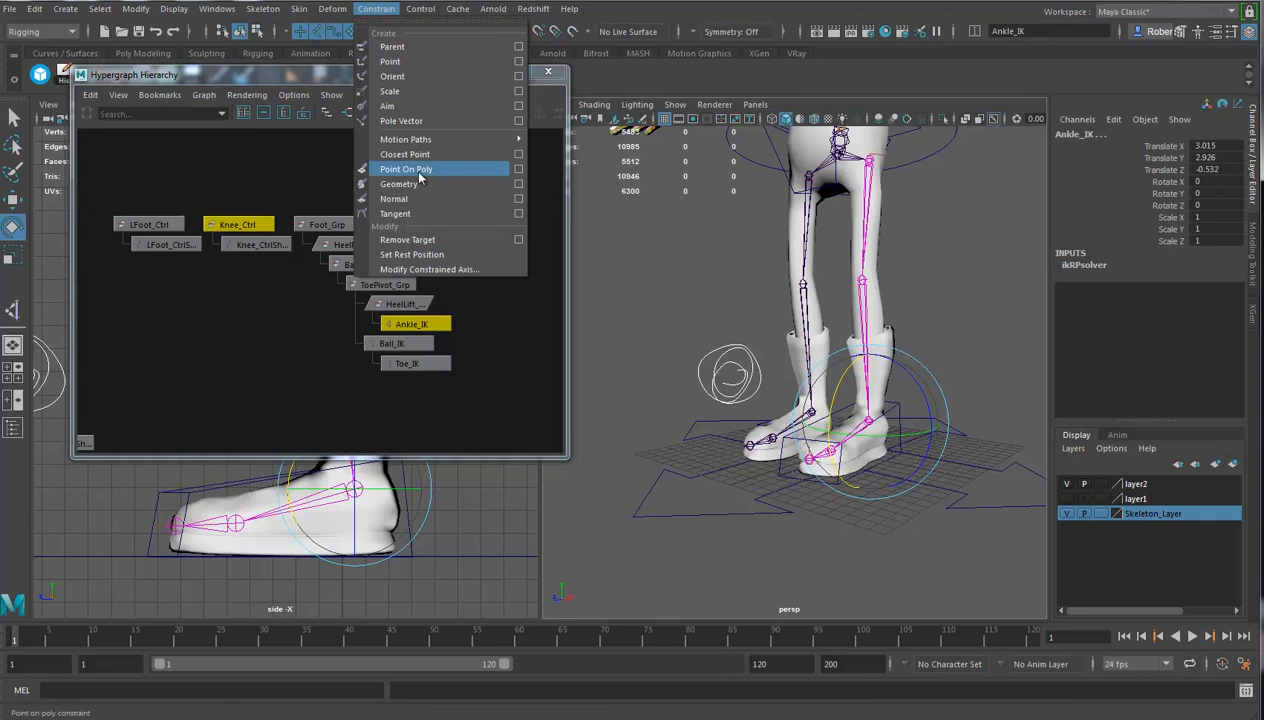
{"action": "left_click", "coordinate": [415, 121]}
{"action": "left_click_drag", "start_coordinate": [740, 392], "coordinate": [695, 385], "text": "alt"}
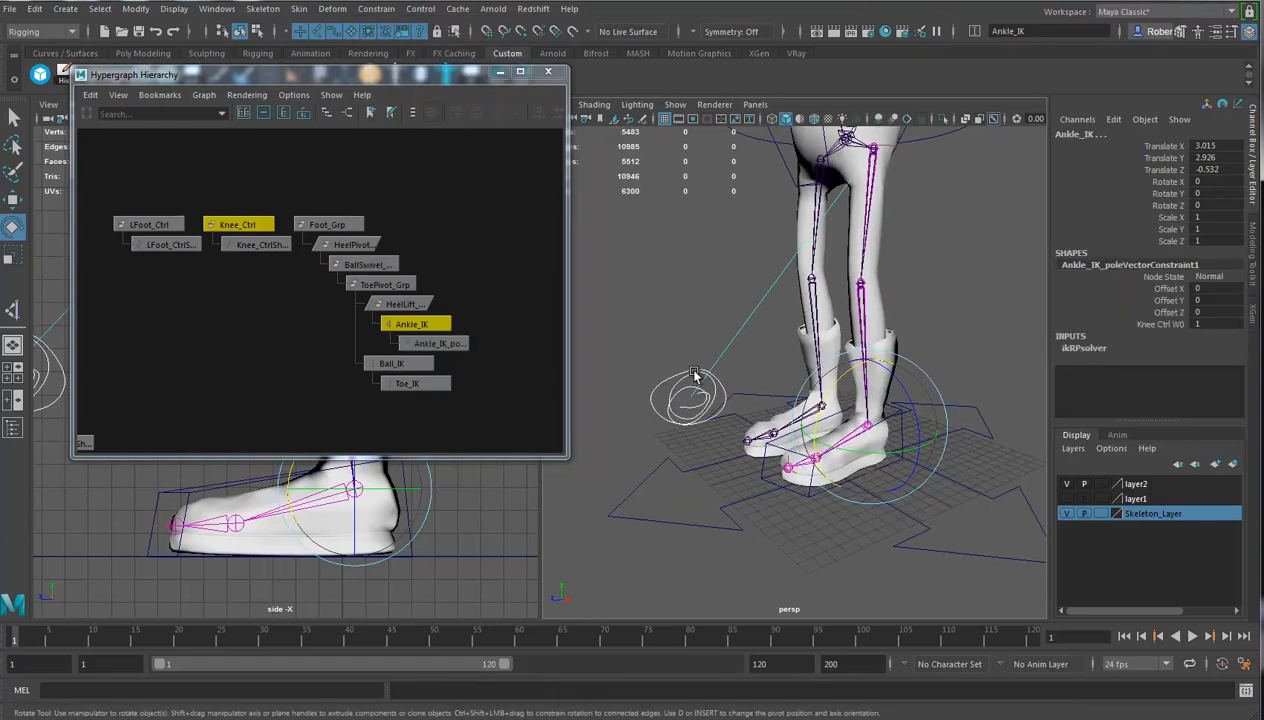
Parent Knee_Ctrl under LFoot_Ctrl in the hierarchy and select LFoot_Ctrl
{"action": "left_click", "coordinate": [250, 224]}
{"action": "middle_click_drag", "start_coordinate": [225, 223], "coordinate": [140, 222]}
{"action": "left_click", "coordinate": [165, 222]}
{"action": "left_click_drag", "start_coordinate": [815, 412], "coordinate": [838, 428], "text": "alt"}
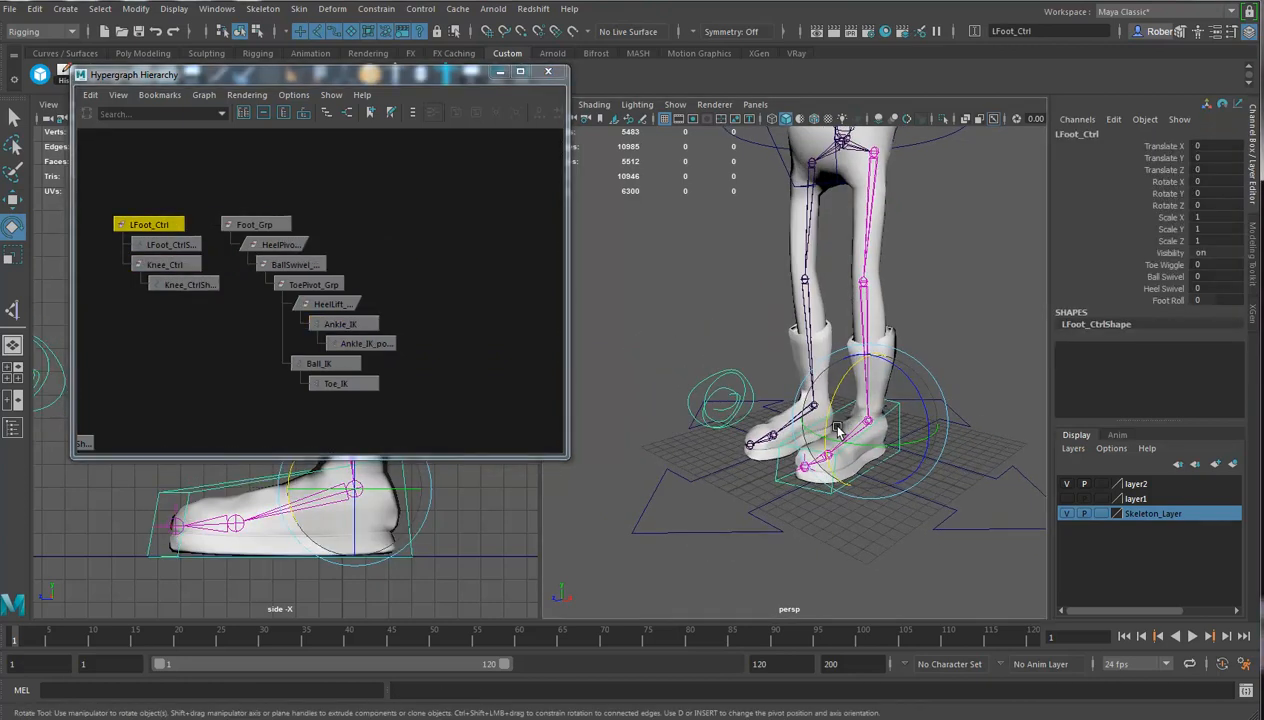
Parent LFoot_Ctrl under God_Ctrl and check its place in the full rig hierarchy
{"action": "left_click_drag", "start_coordinate": [724, 499], "coordinate": [704, 322], "text": "alt"}
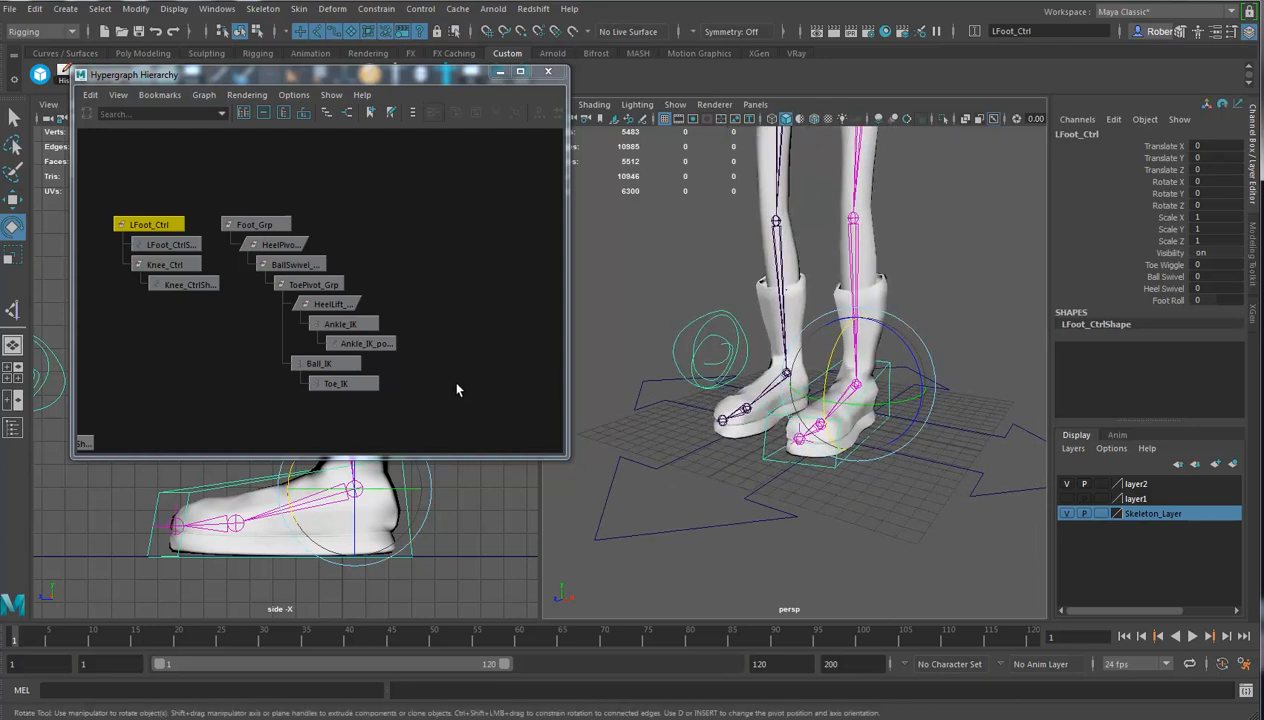
{"action": "left_click", "coordinate": [764, 526]}
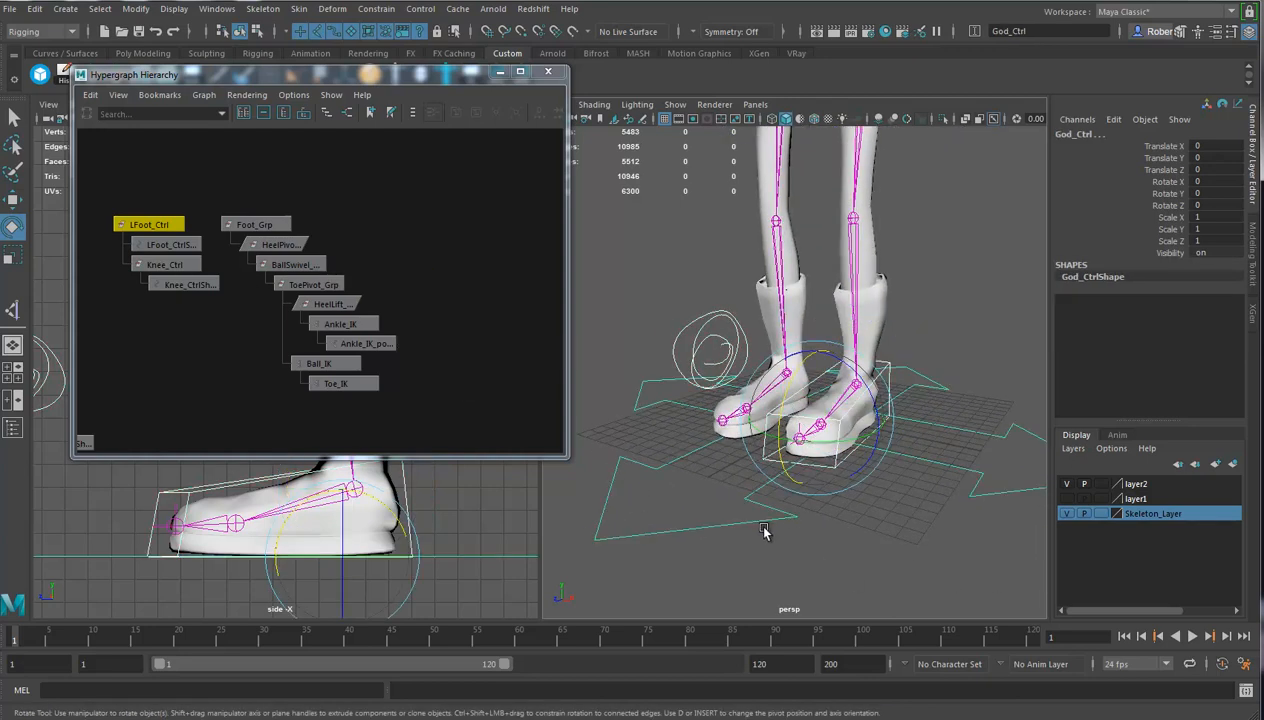
{"action": "key", "text": "ctrl+z"}
{"action": "right_click_drag", "start_coordinate": [801, 517], "coordinate": [657, 488], "text": "alt"}
{"action": "left_click_drag", "start_coordinate": [715, 497], "coordinate": [782, 533], "text": "alt"}
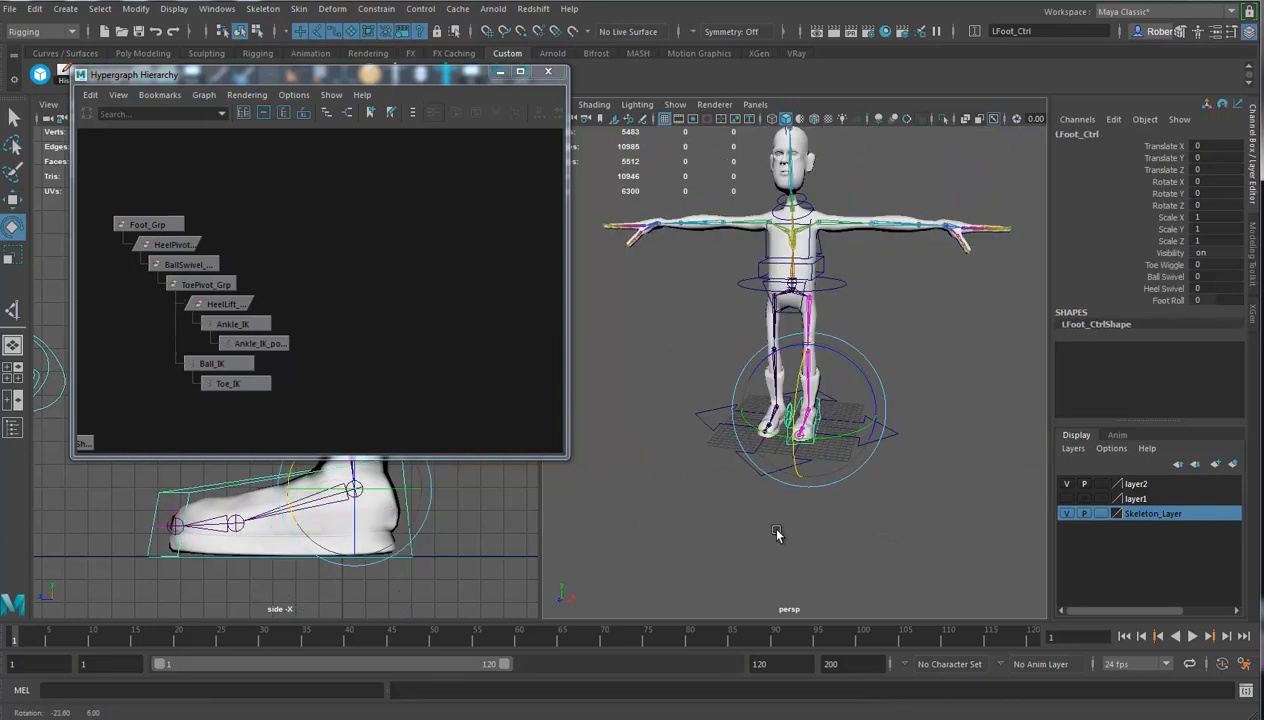
{"action": "right_click_drag", "start_coordinate": [782, 533], "coordinate": [924, 514], "text": "alt"}
{"action": "left_click_drag", "start_coordinate": [924, 514], "coordinate": [800, 522], "text": "alt"}
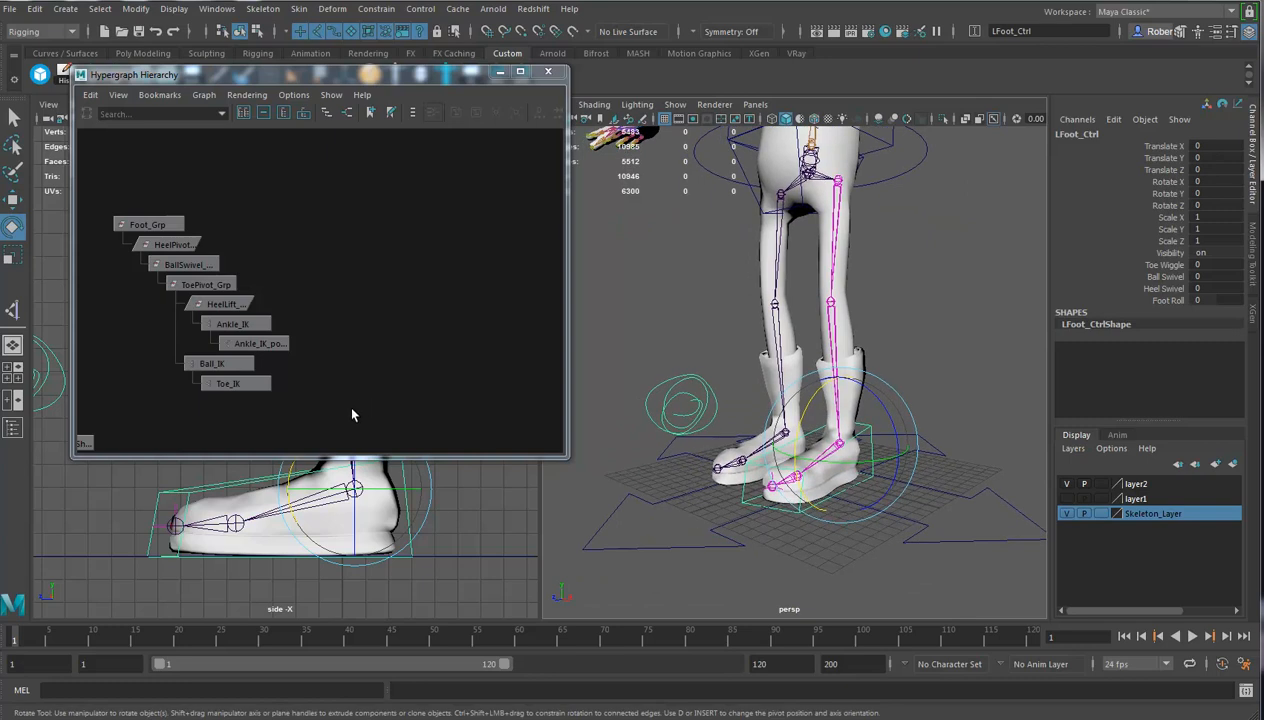
{"action": "key", "text": "a"}
{"action": "key", "text": "a"}
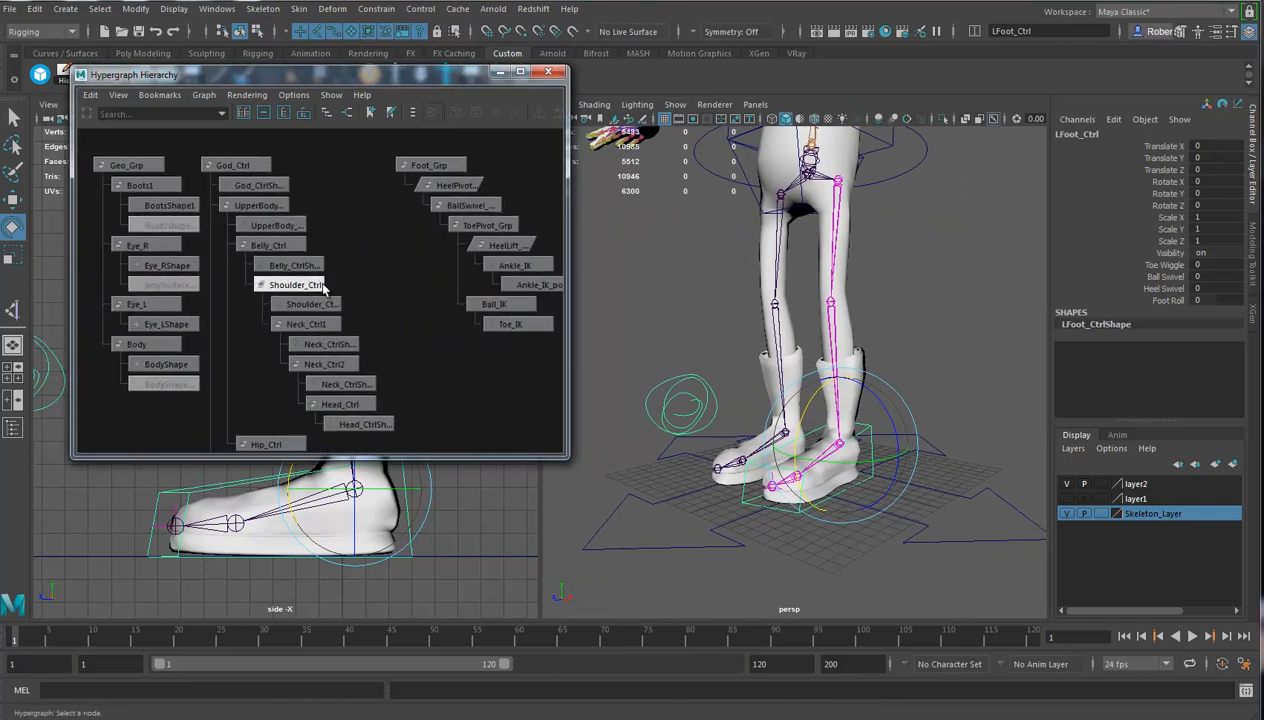
{"action": "right_click_drag", "start_coordinate": [390, 278], "coordinate": [246, 272], "text": "alt"}
{"action": "middle_click_drag", "start_coordinate": [287, 333], "coordinate": [291, 300], "text": "alt"}
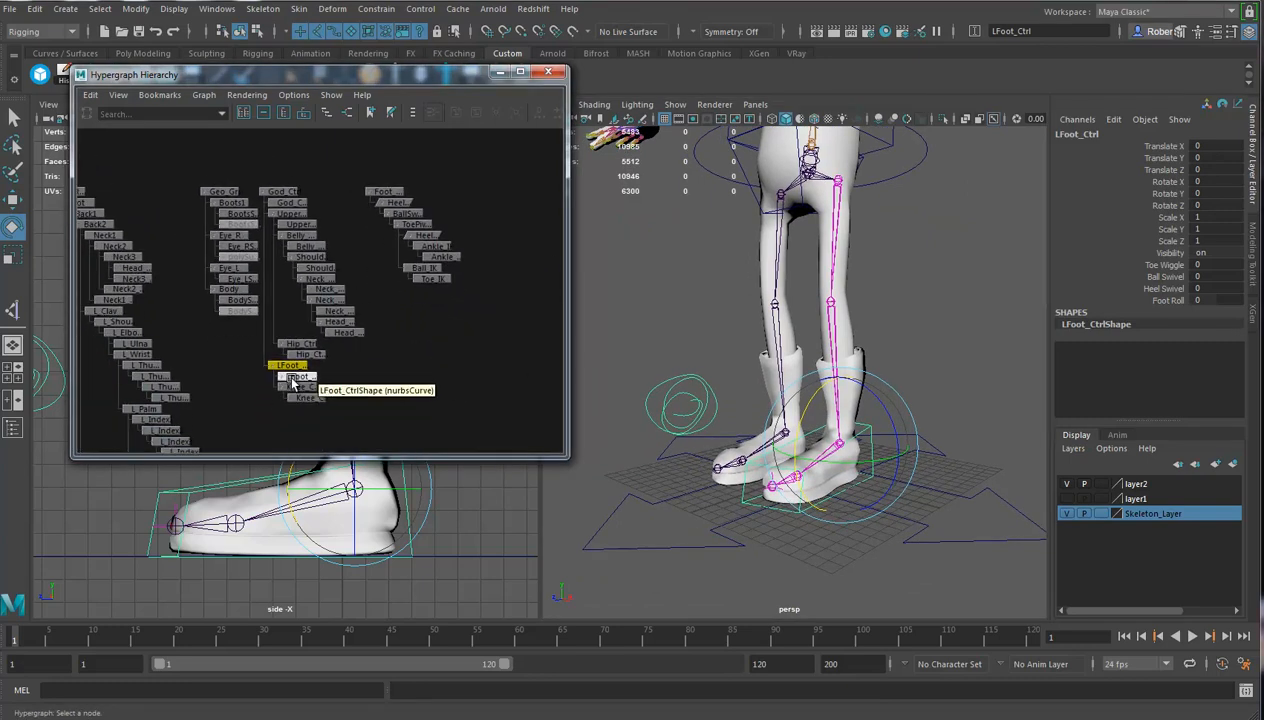
Duplicate LFoot_Ctrl together with its knee control and group the copy
{"action": "left_click_drag", "start_coordinate": [740, 430], "coordinate": [840, 385], "text": "alt"}
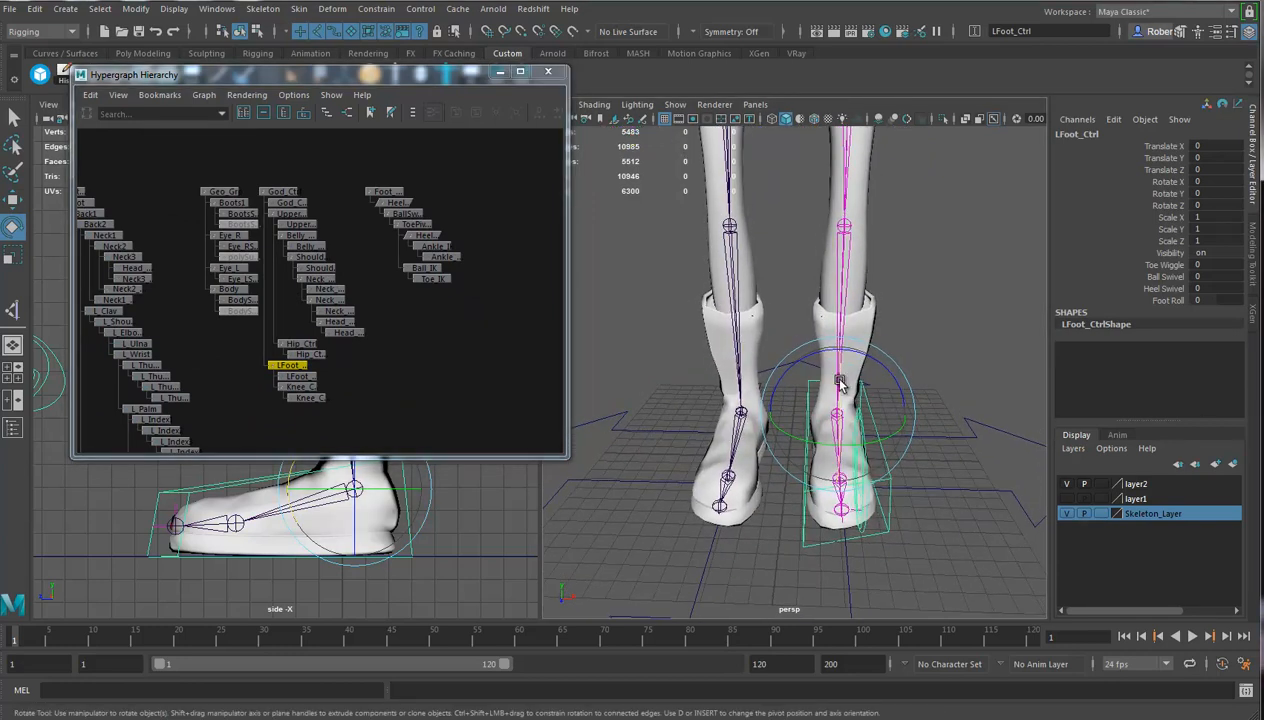
{"action": "key", "text": "ctrl+d"}
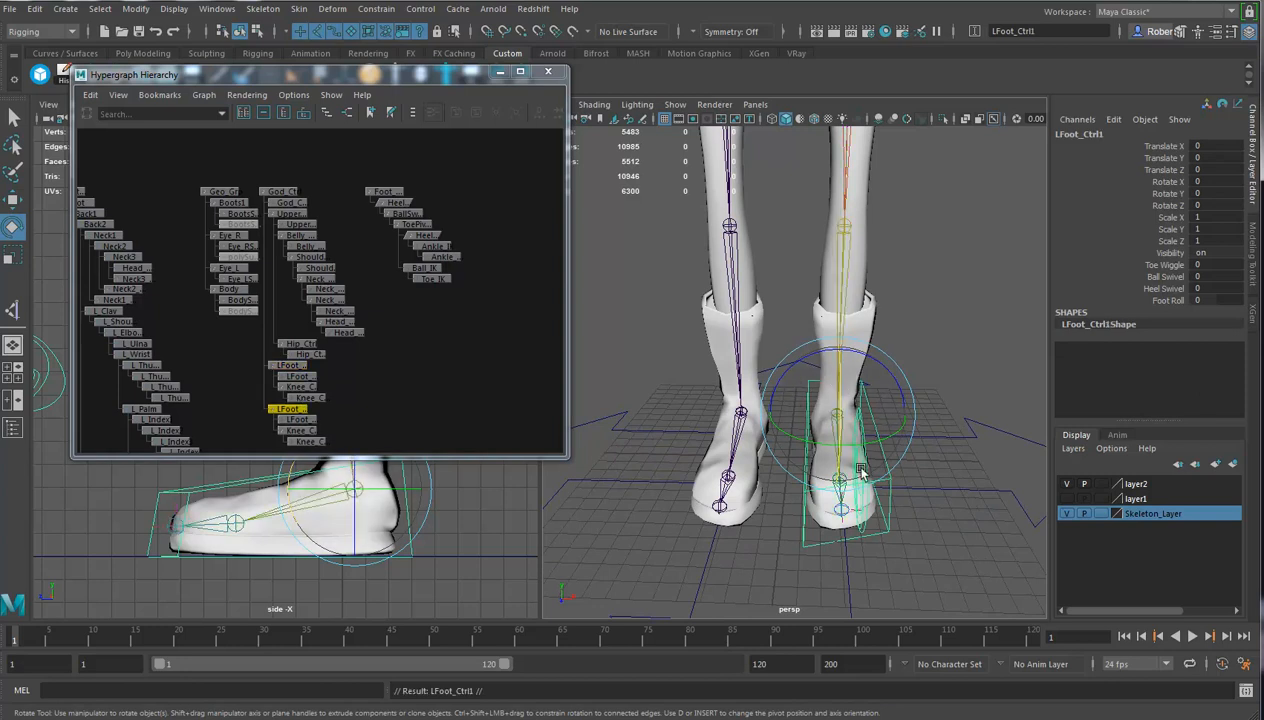
{"action": "left_click_drag", "start_coordinate": [821, 417], "coordinate": [810, 418], "text": "alt"}
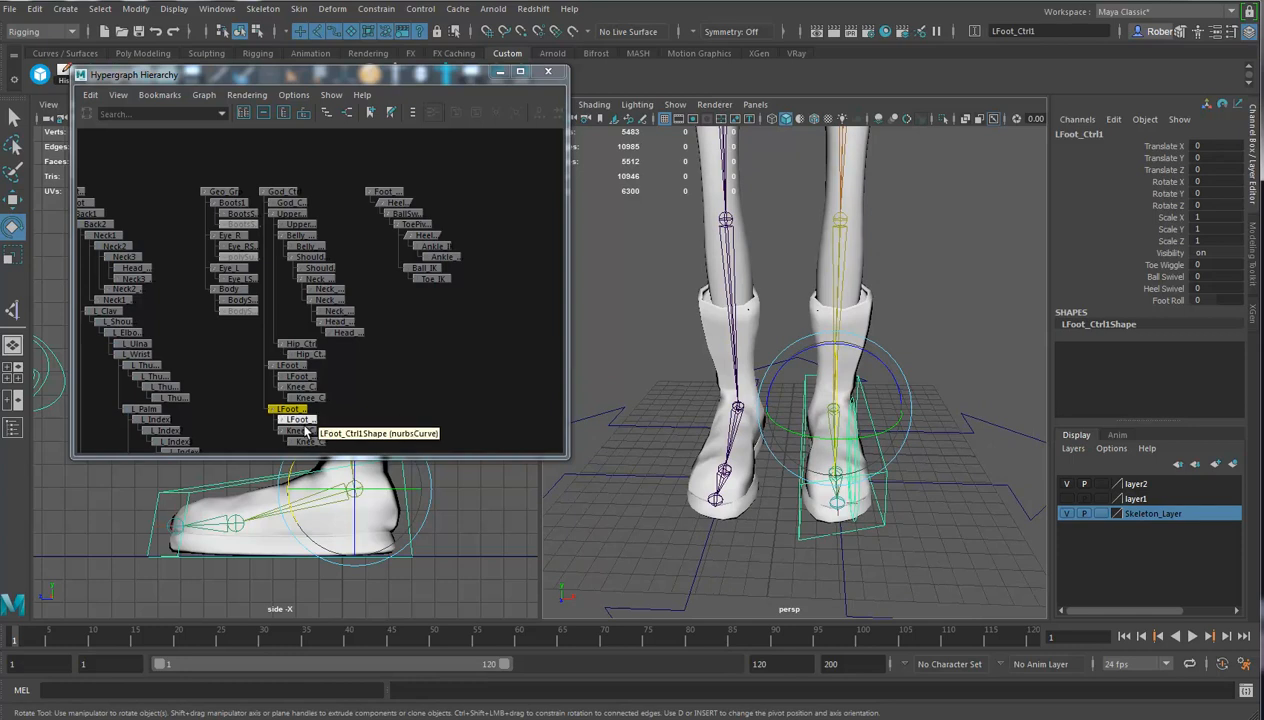
{"action": "key", "text": "ctrl+g"}
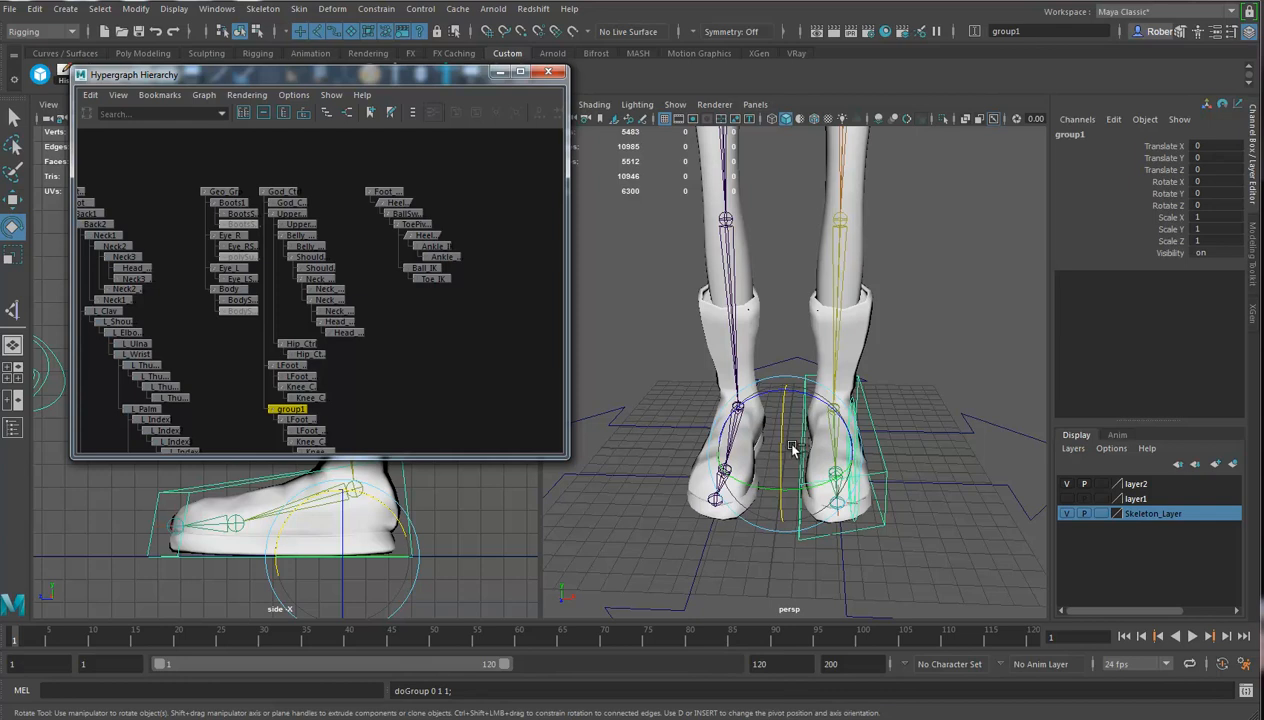
Mirror the grouped controls onto the other foot by scaling the group to -1 in X
{"action": "key", "text": "r"}
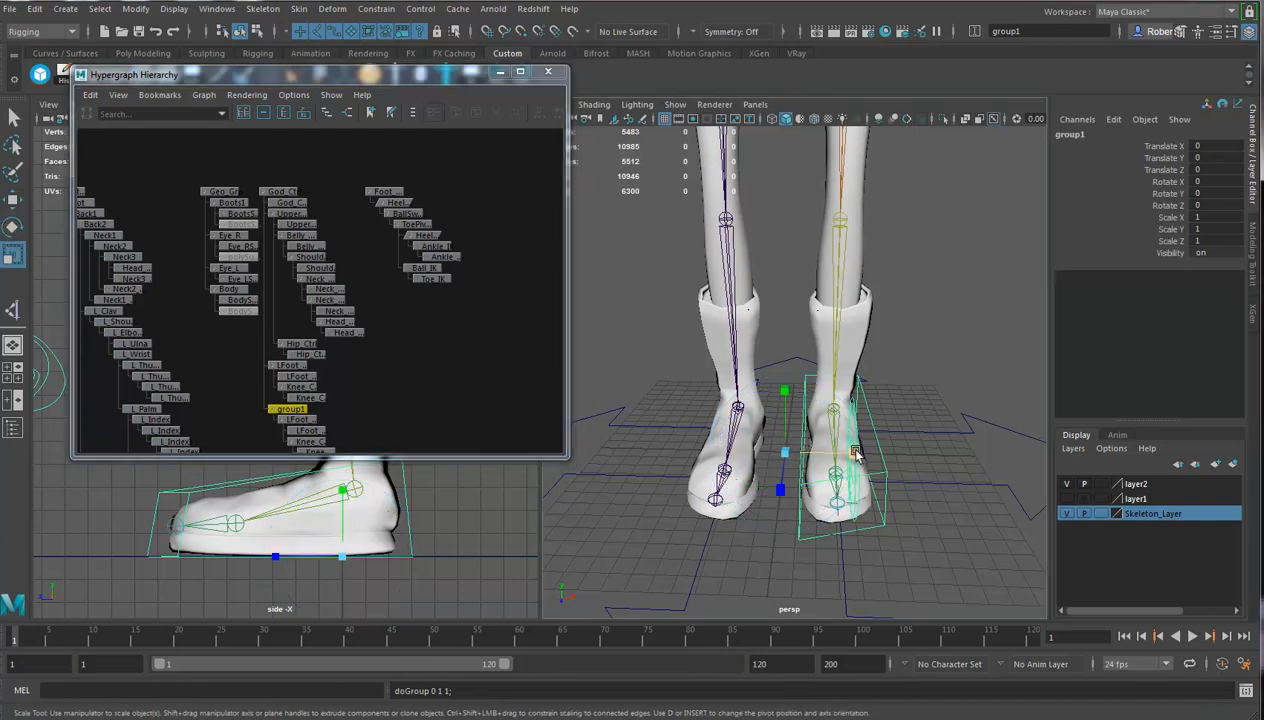
{"action": "left_click_drag", "start_coordinate": [858, 453], "coordinate": [698, 448]}
{"action": "double_click", "coordinate": [13, 256]}
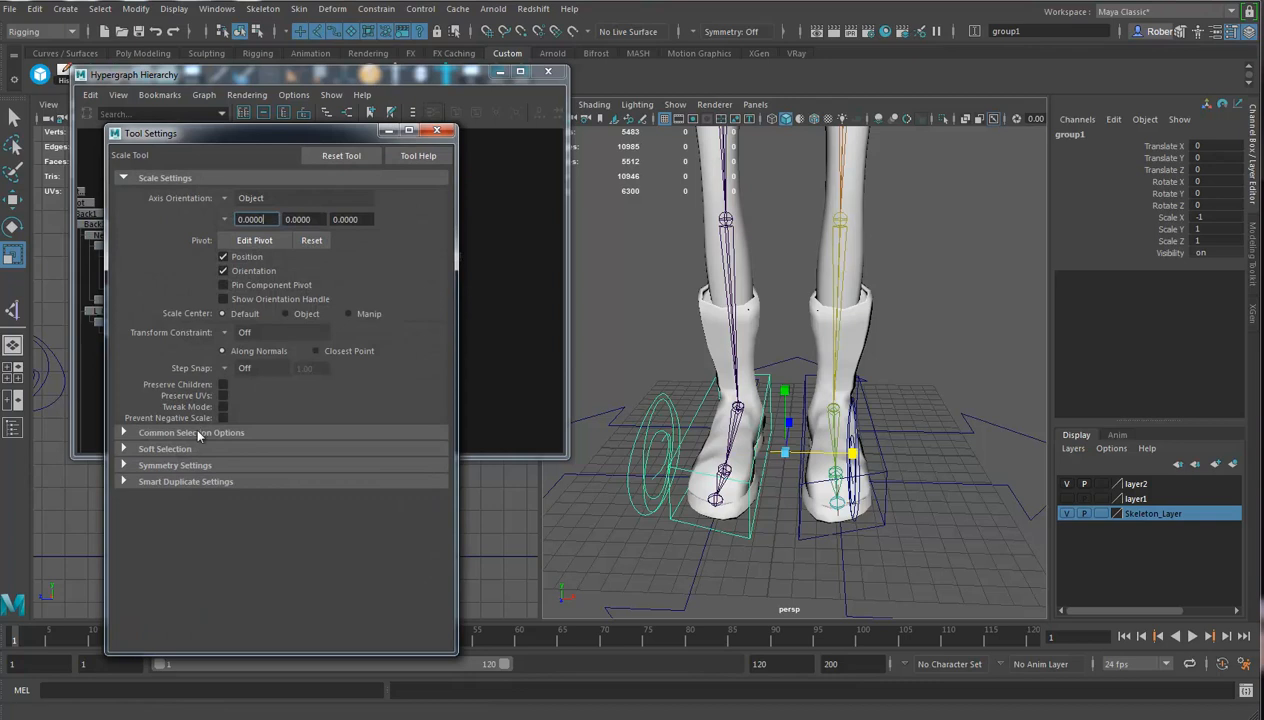
{"action": "left_click", "coordinate": [445, 133]}
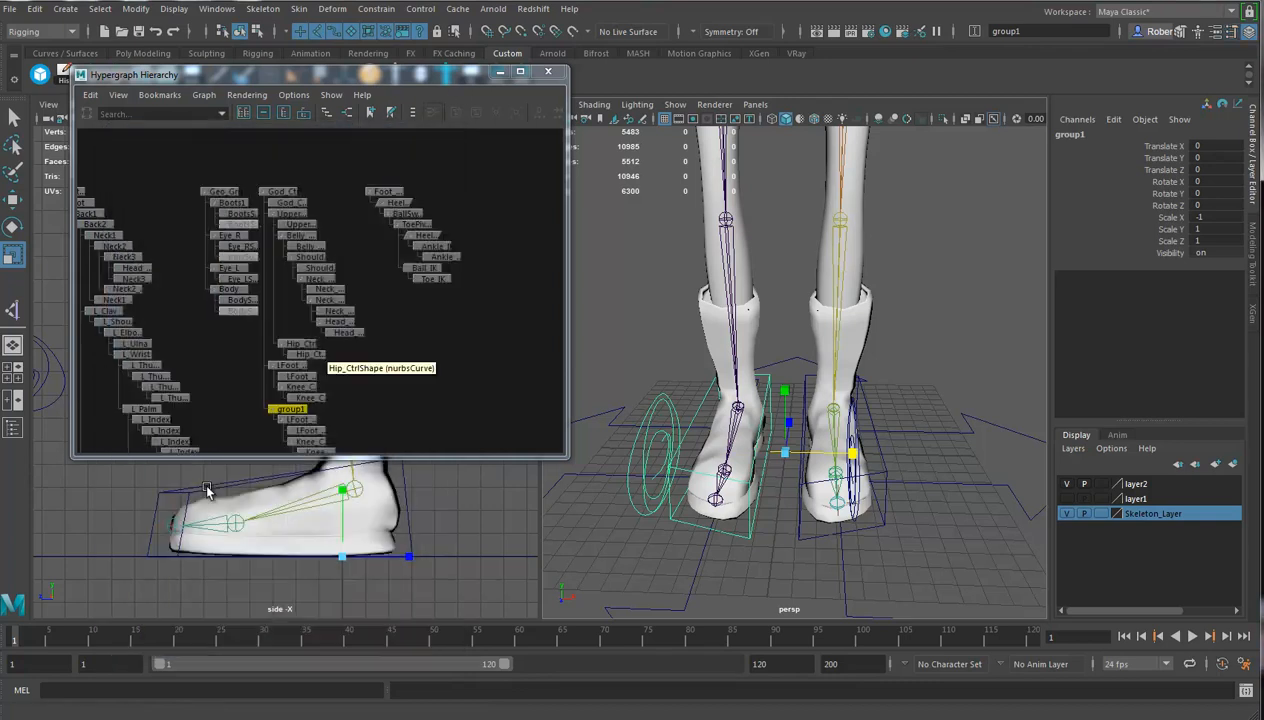
Move the Hypergraph clear of the custom shelf and freeze the mirrored group's transformations
{"action": "left_click_drag", "start_coordinate": [983, 425], "coordinate": [1017, 422], "text": "alt"}
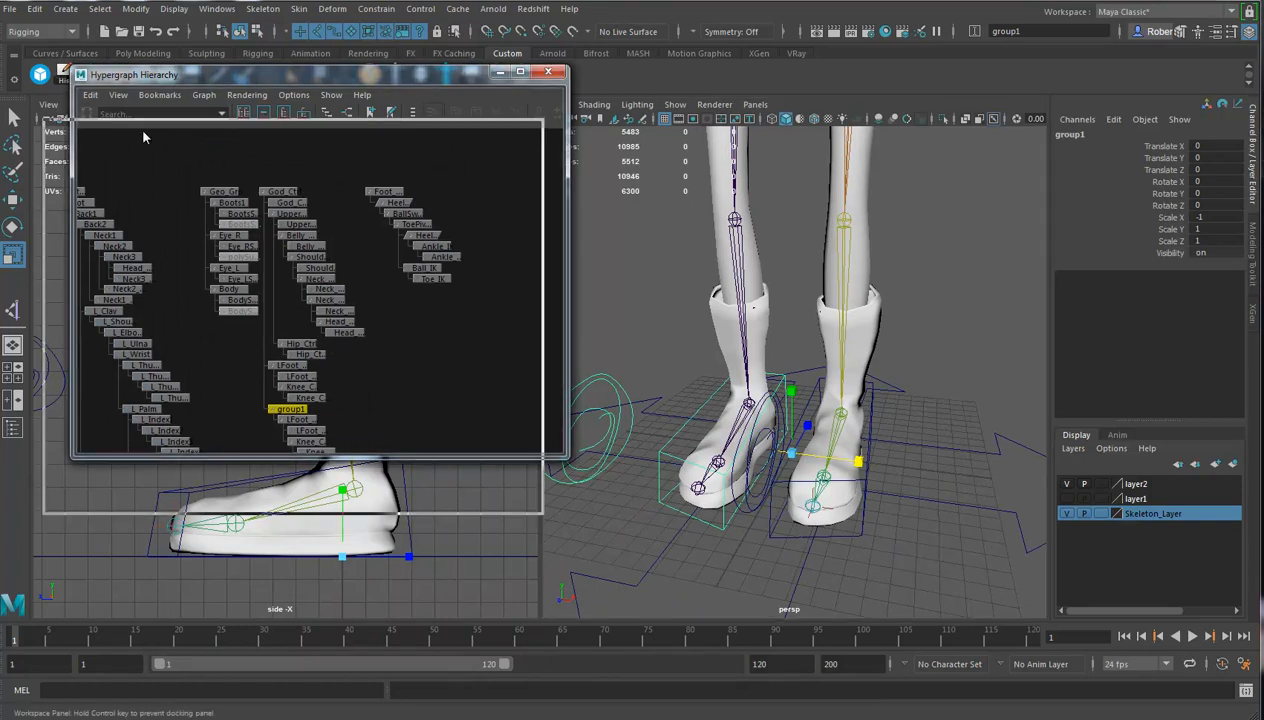
{"action": "left_click_drag", "start_coordinate": [172, 78], "coordinate": [142, 135]}
{"action": "left_click", "coordinate": [93, 77]}
{"action": "left_click_drag", "start_coordinate": [686, 462], "coordinate": [710, 445], "text": "alt"}
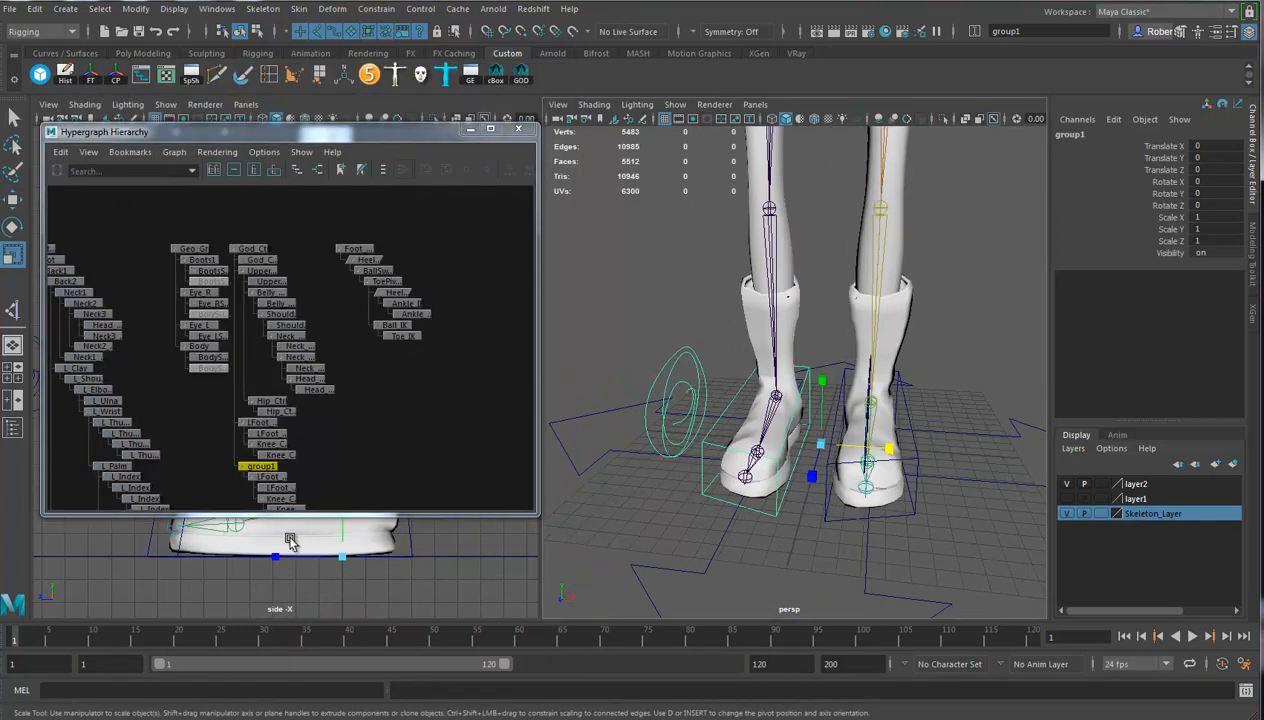
Rename the mirrored foot control inside the new group as RFoot_Ctrl
{"action": "left_click", "coordinate": [270, 479]}
{"action": "scroll", "coordinate": [415, 418], "scroll_direction": "up", "scroll_amount": 4}
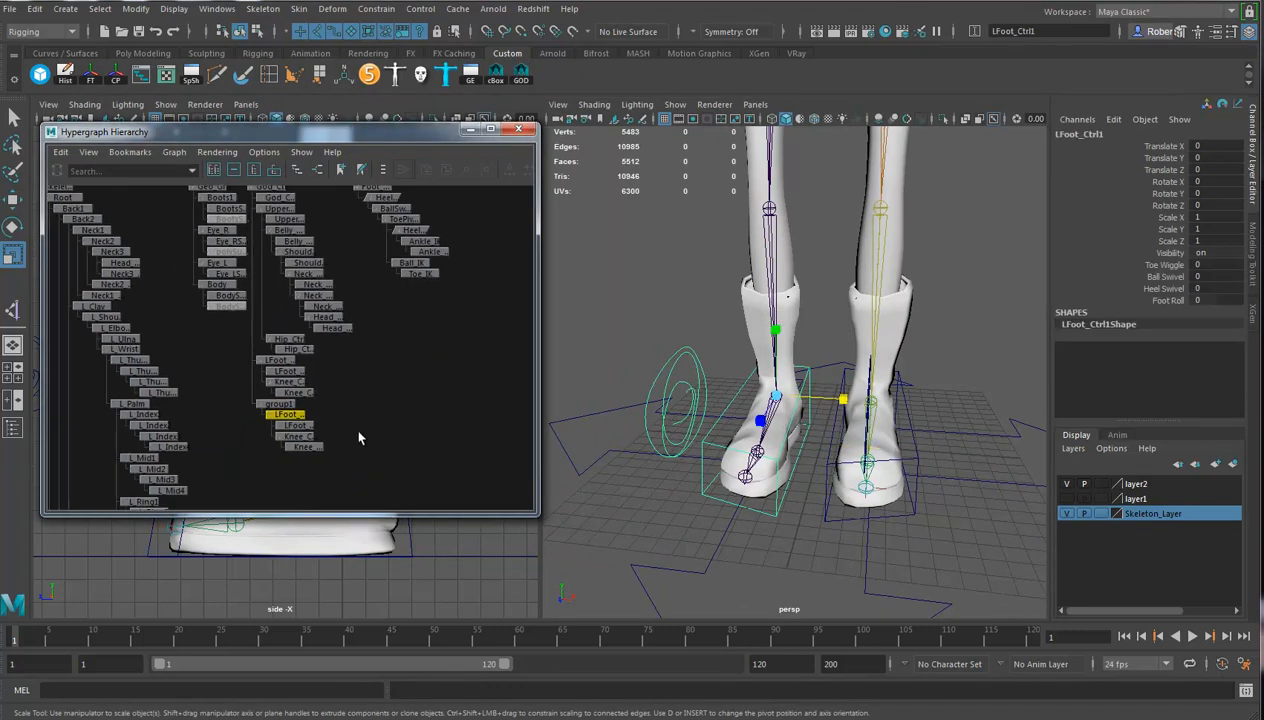
{"action": "middle_click_drag", "start_coordinate": [446, 451], "coordinate": [444, 425], "text": "alt"}
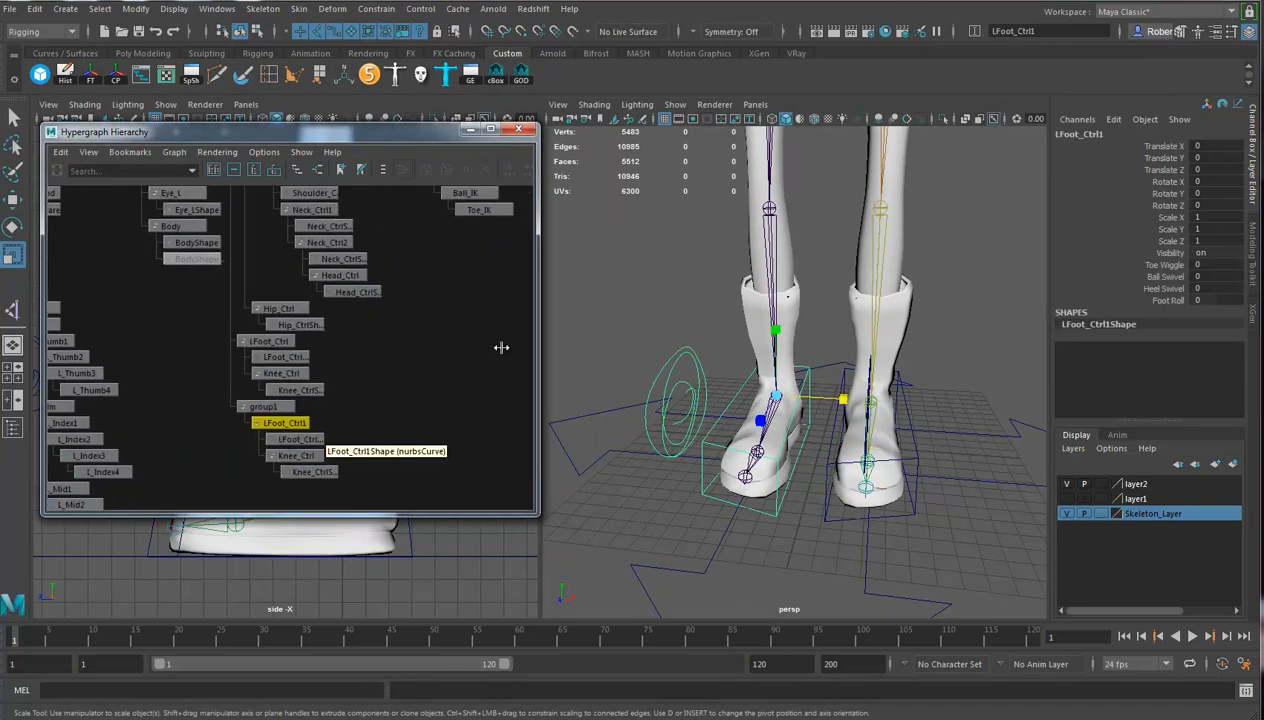
{"action": "left_click", "coordinate": [1060, 136]}
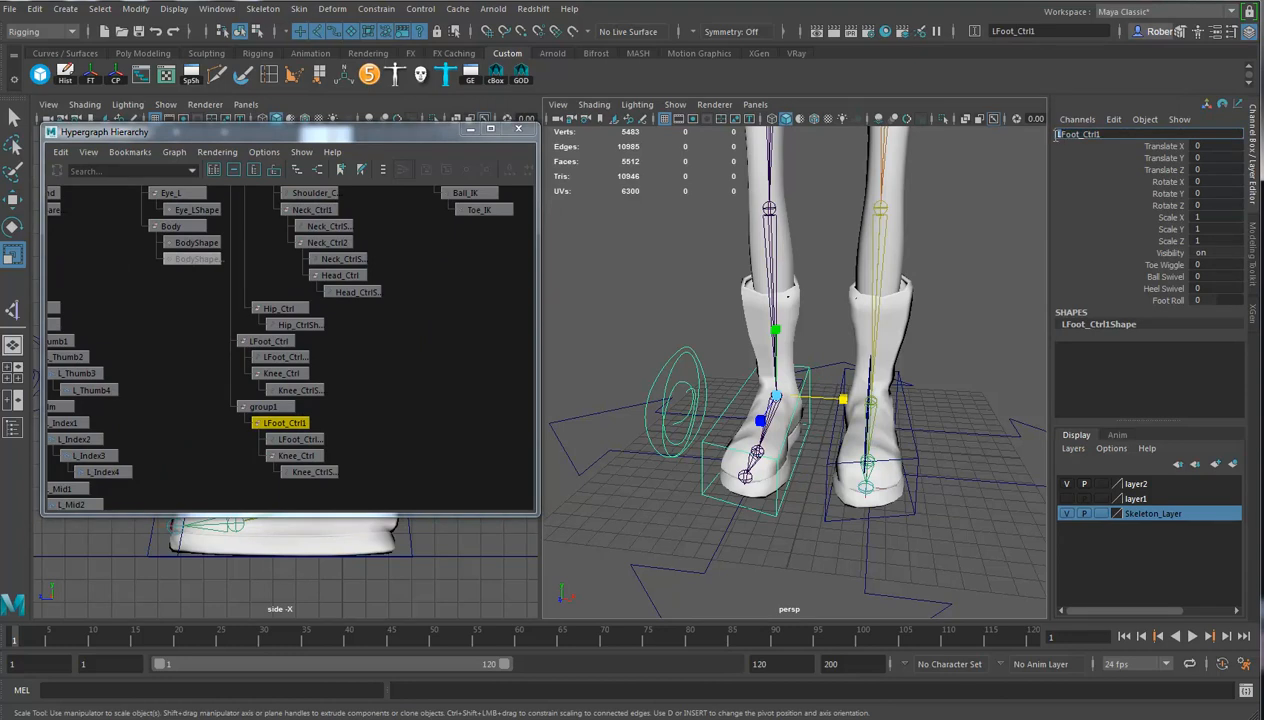
{"action": "type", "text": "R"}
{"action": "key", "text": "Return"}
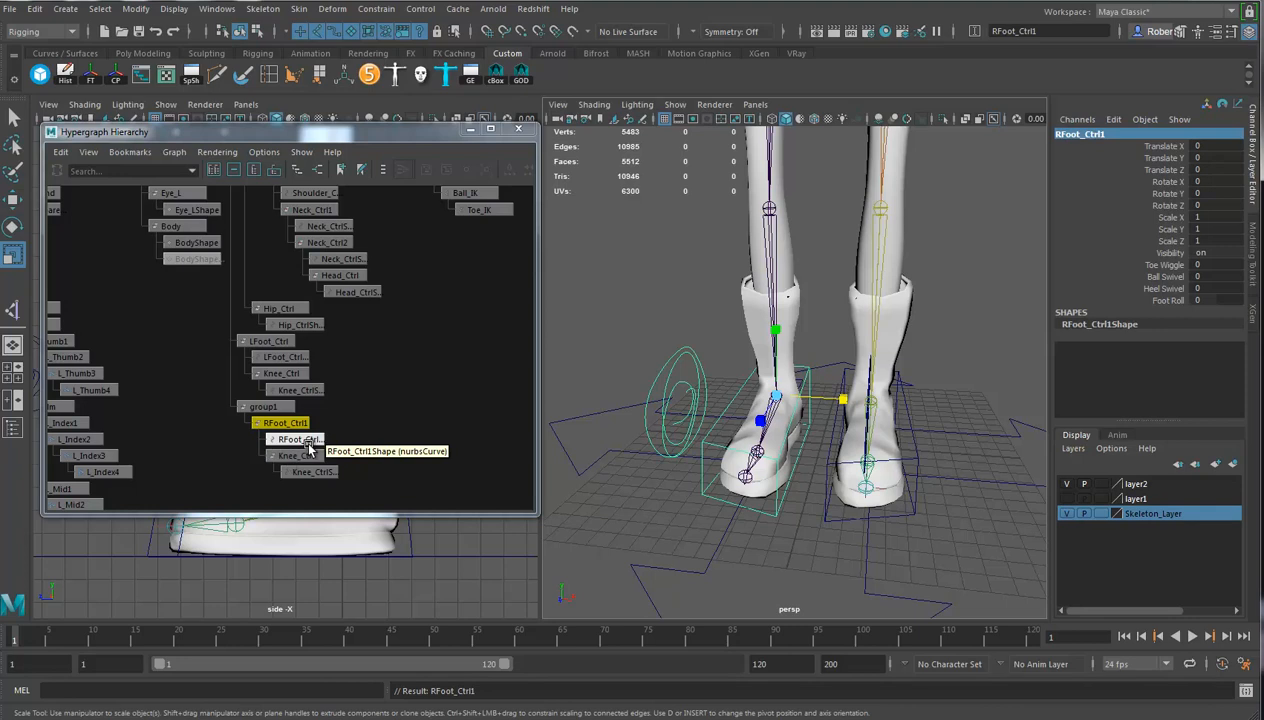
{"action": "left_click", "coordinate": [1116, 134]}
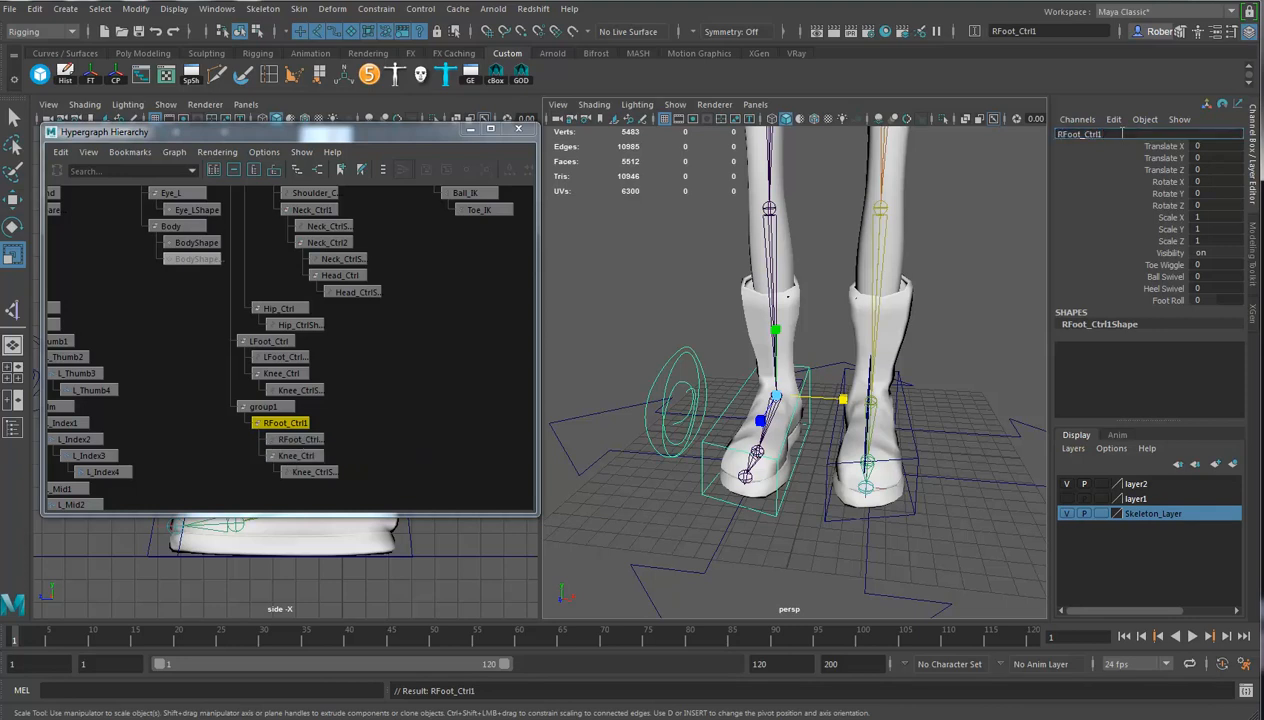
{"action": "key", "text": "Return"}
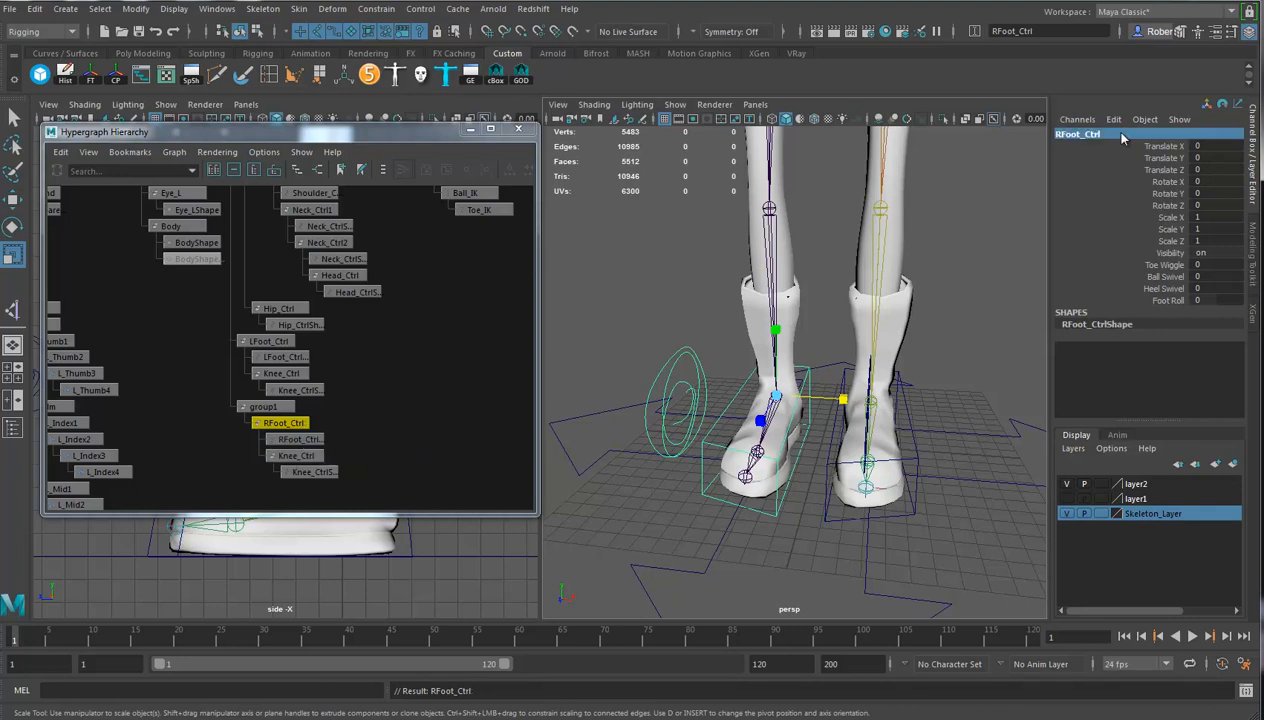
Rename the Knee_Ctrl under the right foot control as R_Knee_Ctrl
{"action": "left_click", "coordinate": [296, 455]}
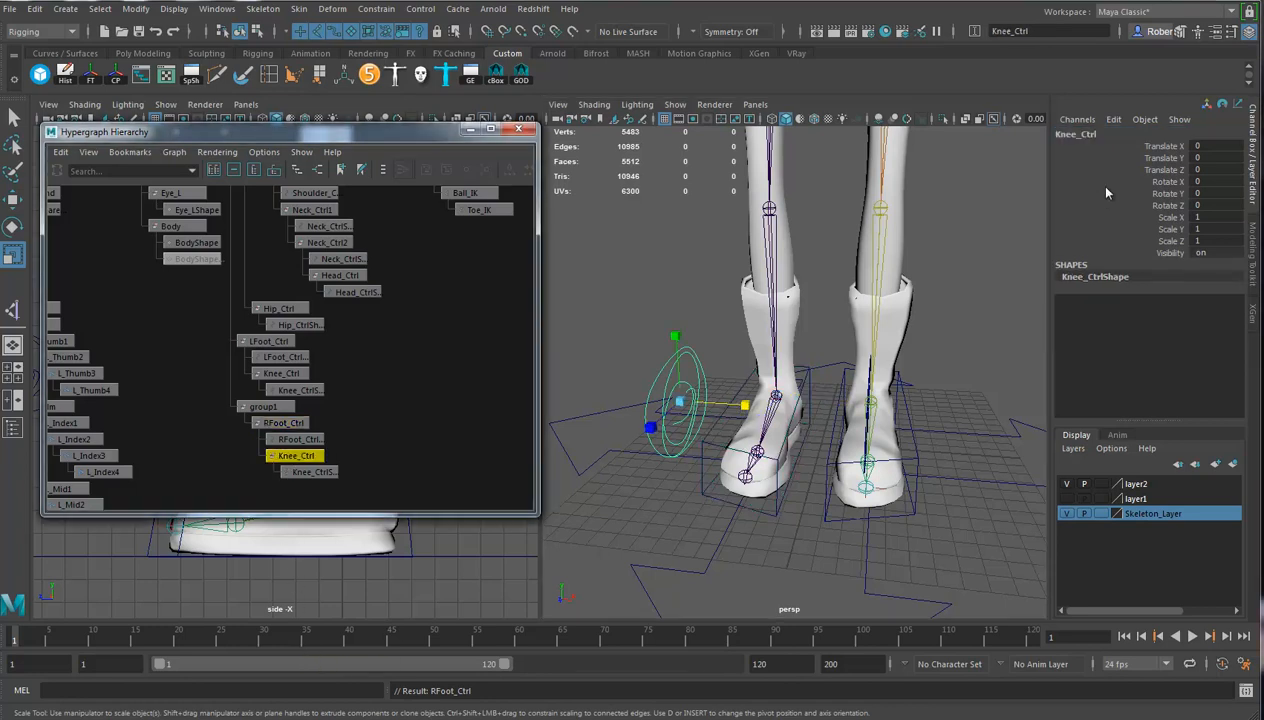
{"action": "left_click", "coordinate": [1073, 133]}
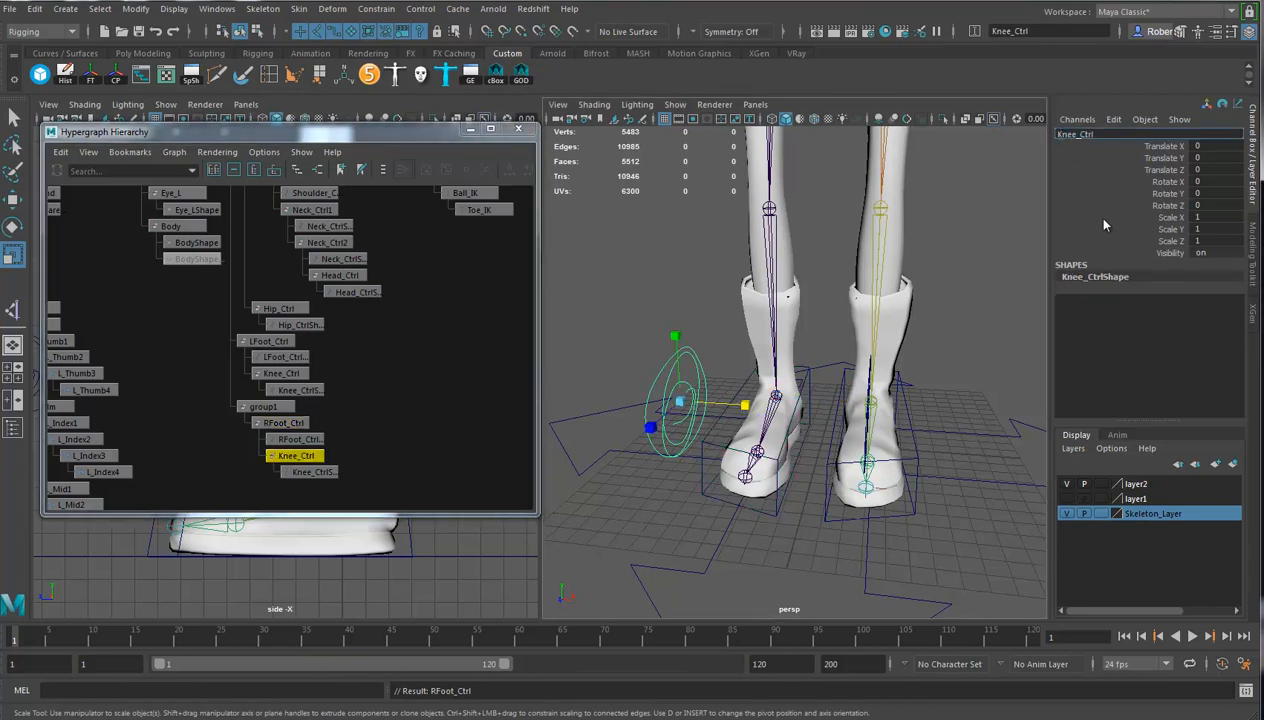
{"action": "type", "text": "R"}
{"action": "type", "text": "_"}
{"action": "key", "text": "Return"}
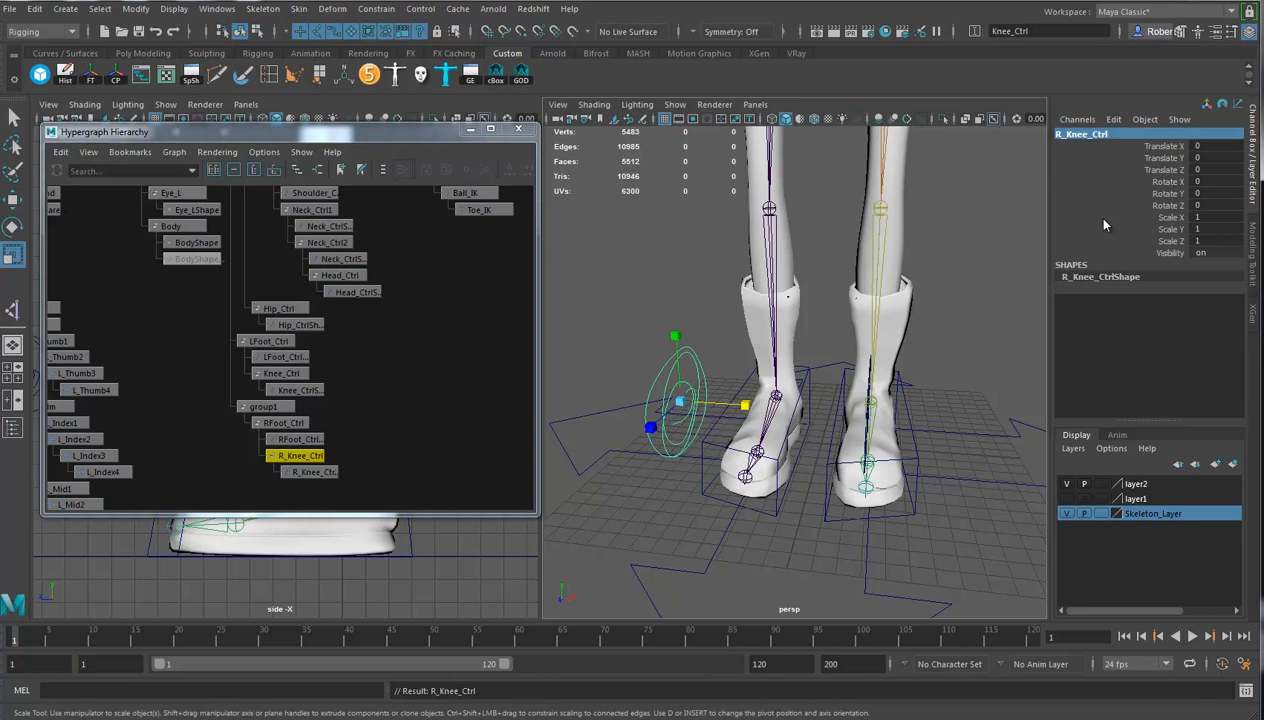
Rename the right foot control as R_Foot_Ctrl
{"action": "left_click", "coordinate": [284, 423]}
{"action": "double_click", "coordinate": [1077, 134]}
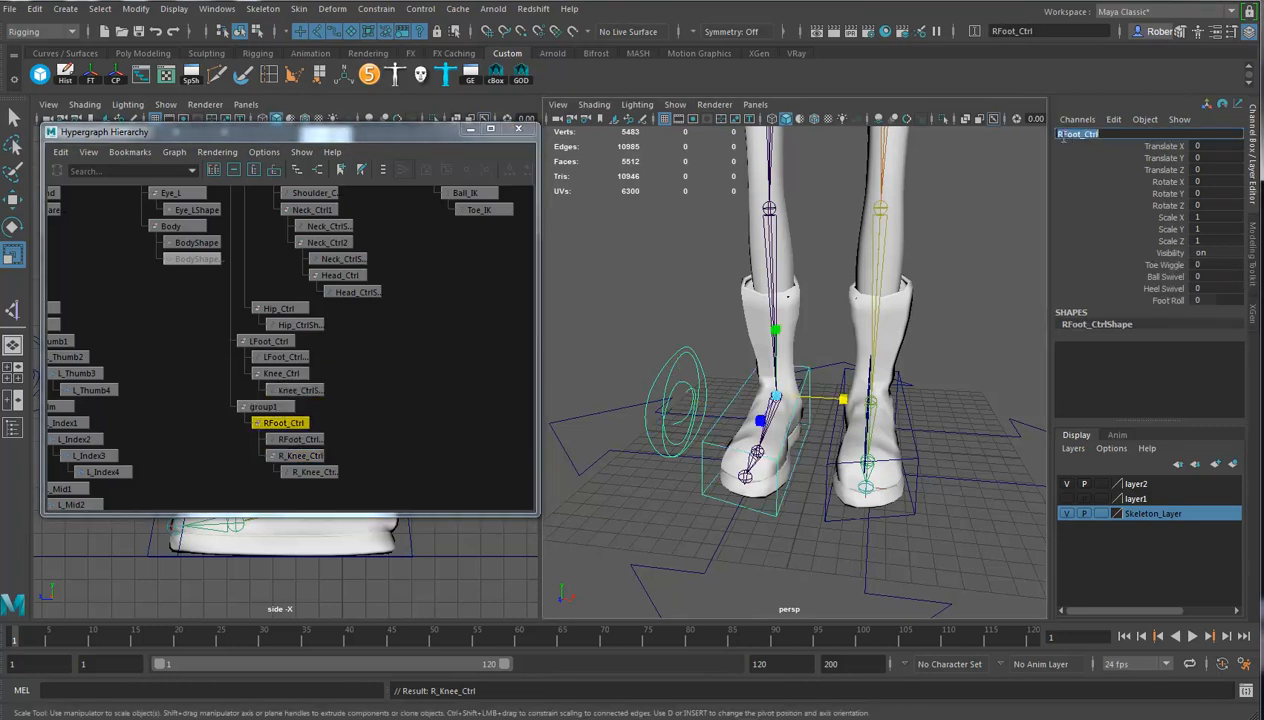
{"action": "type", "text": "_"}
{"action": "key", "text": "Return"}
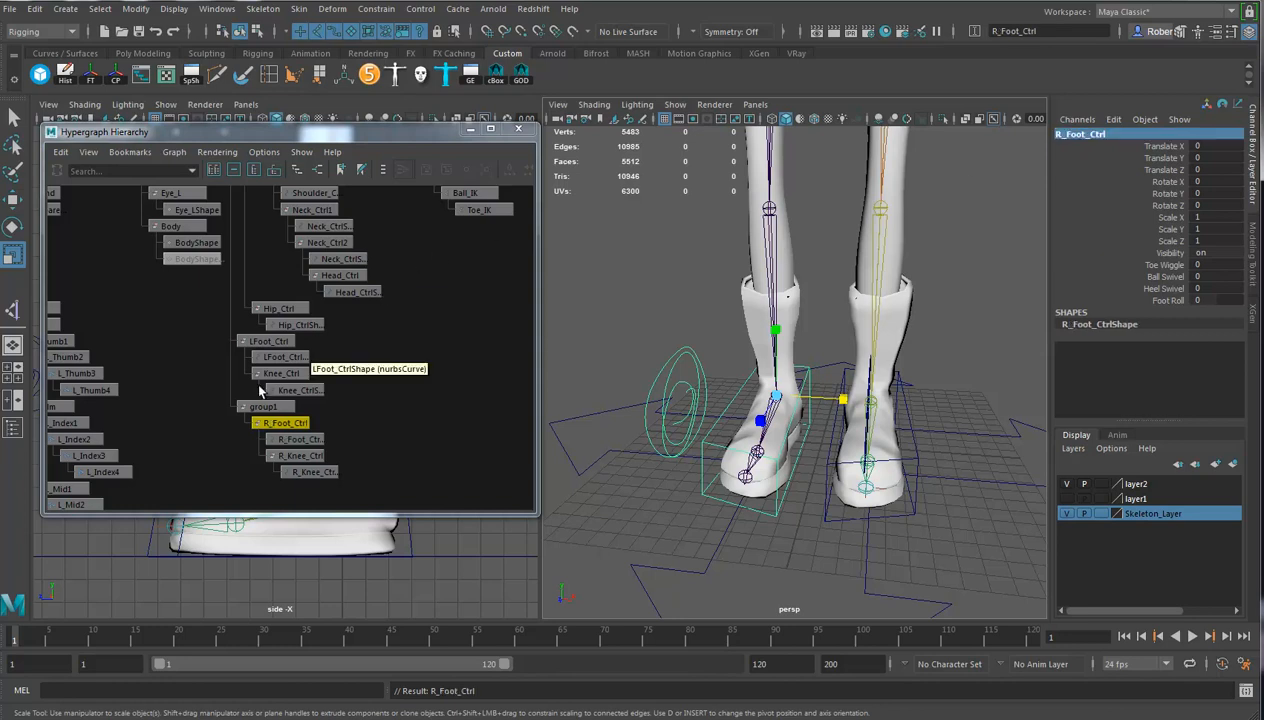
Rename the left foot control as L_Foot_Ctrl
{"action": "left_click", "coordinate": [258, 341]}
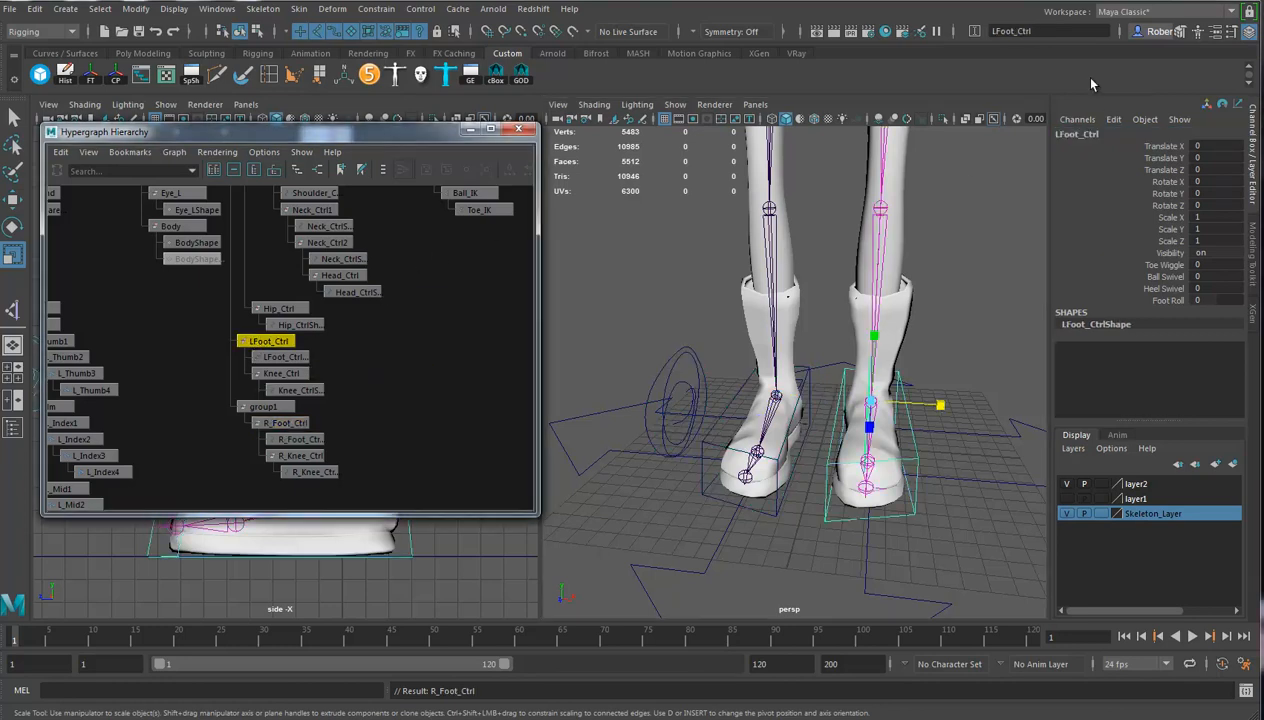
{"action": "double_click", "coordinate": [1062, 134]}
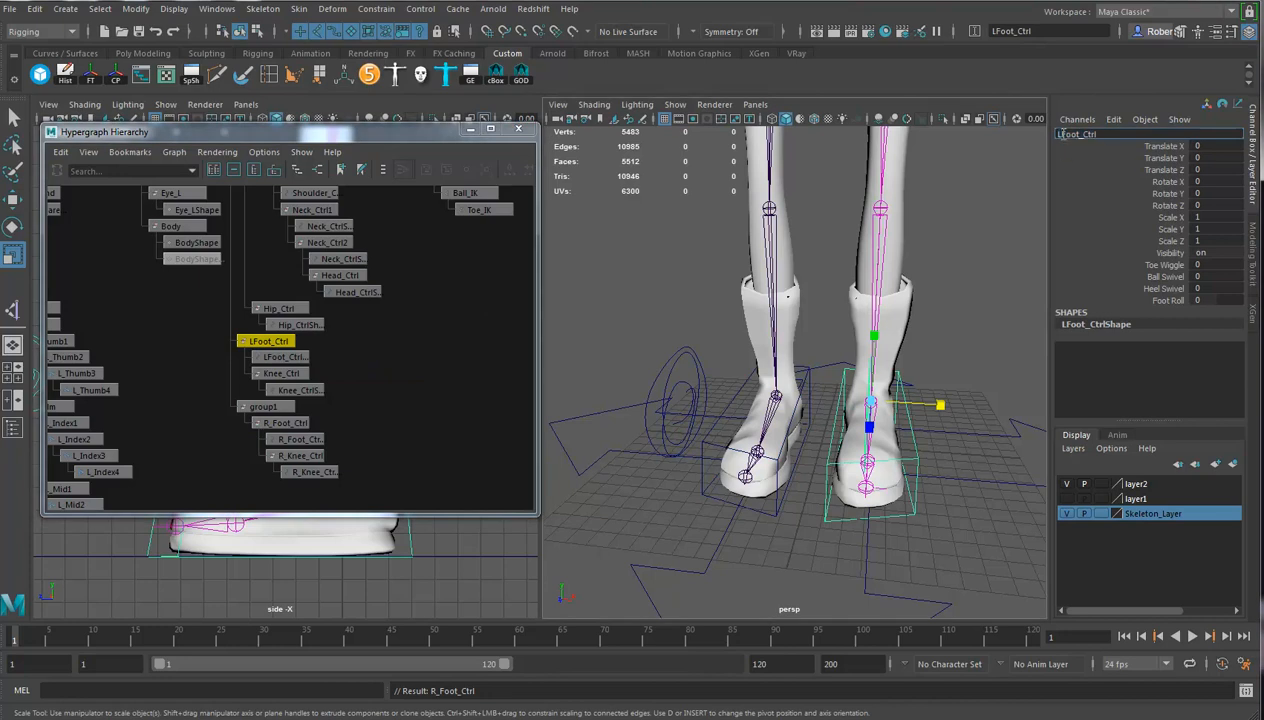
{"action": "type", "text": "_"}
{"action": "key", "text": "Return"}
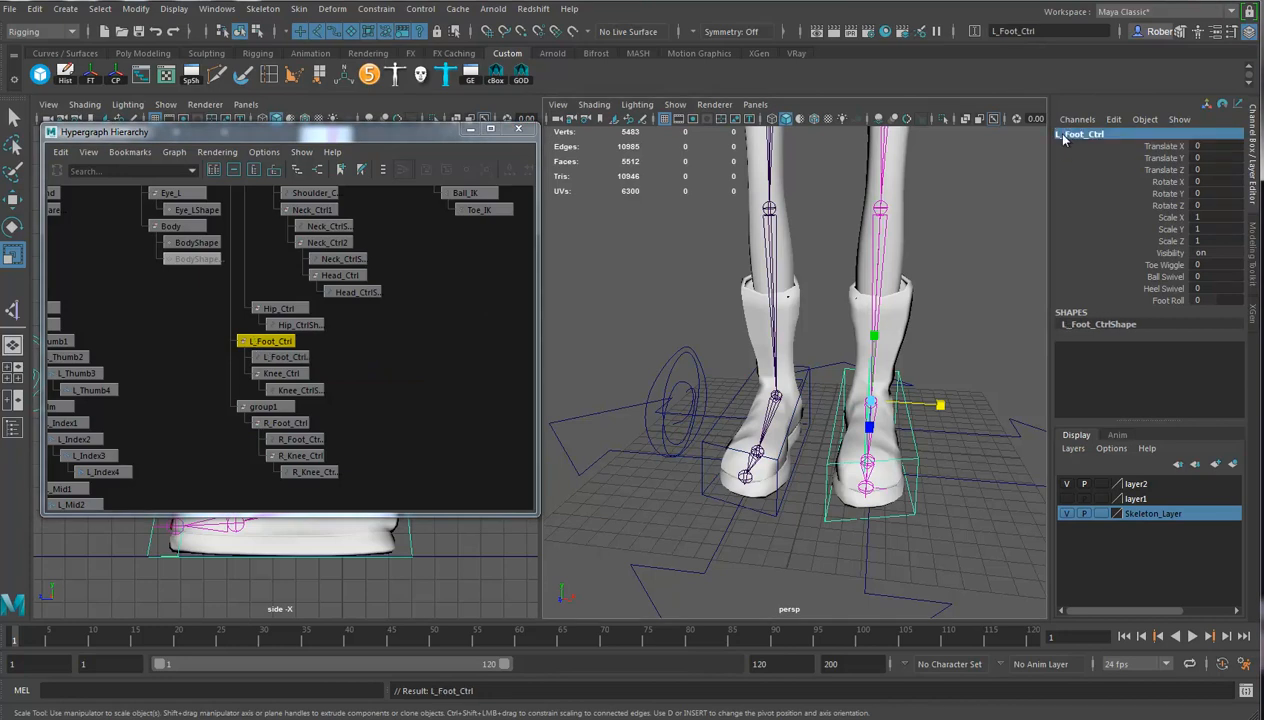
Rename the Knee_Ctrl under the left foot control as L_Knee_Ctrl
{"action": "left_click", "coordinate": [295, 377]}
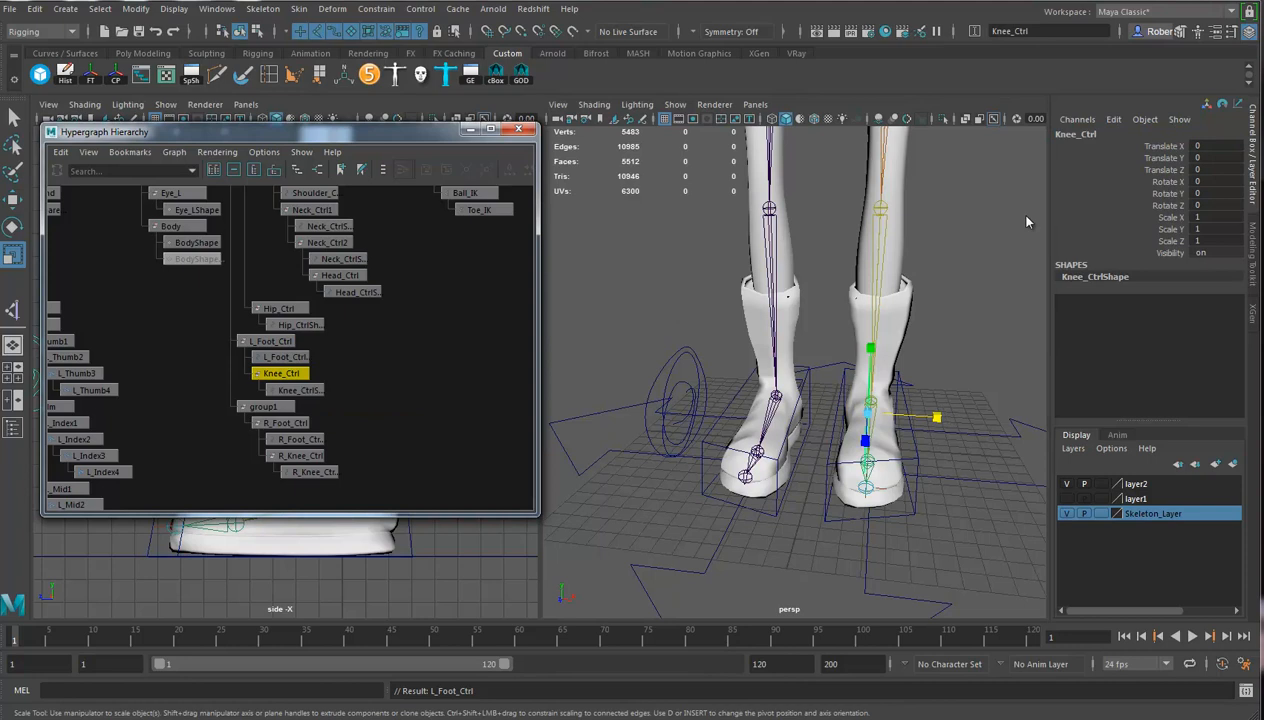
{"action": "double_click", "coordinate": [1060, 135]}
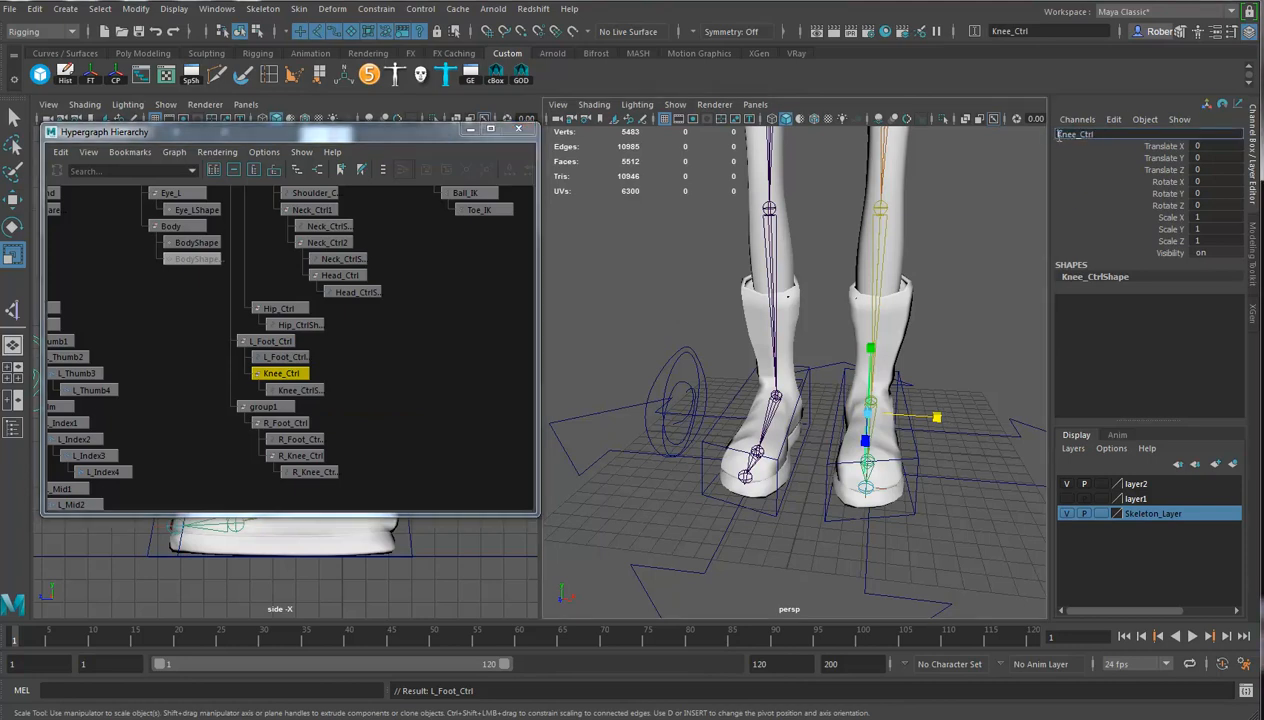
{"action": "type", "text": "L_"}
{"action": "key", "text": "Return"}
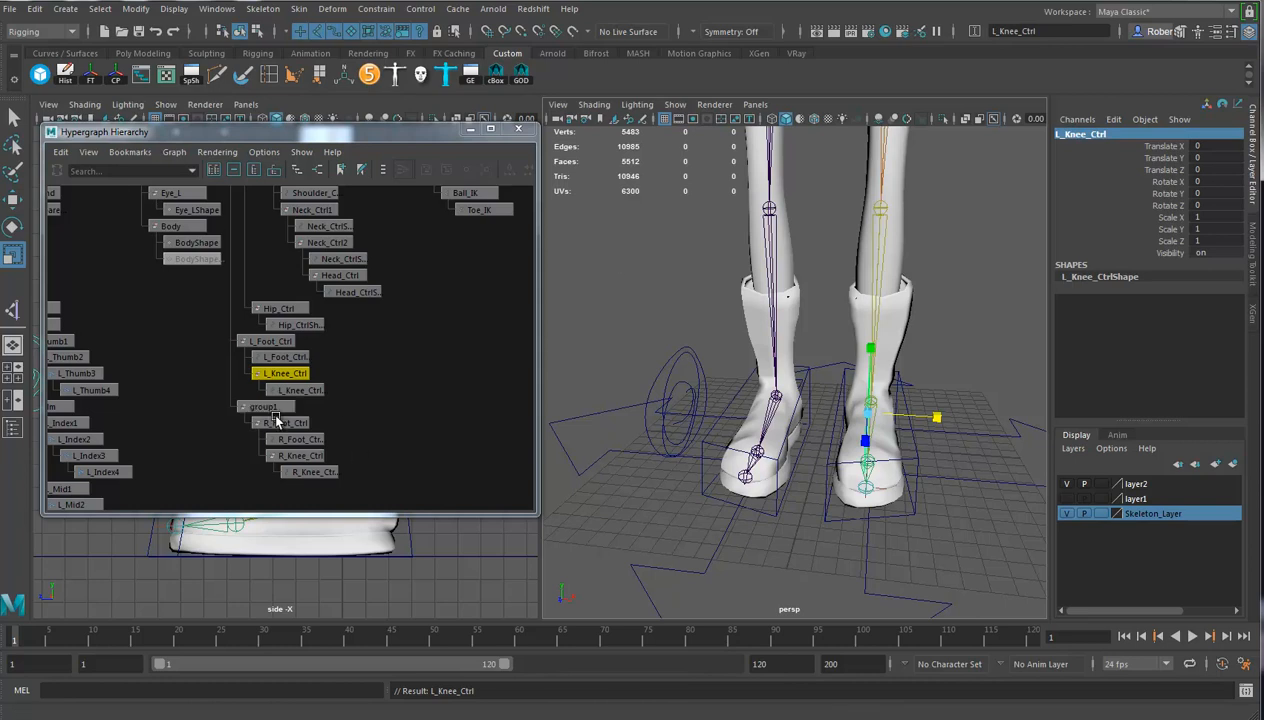
Parent R_Foot_Ctrl directly under the God control and delete the emptied group1
{"action": "scroll", "coordinate": [355, 392], "scroll_direction": "down", "scroll_amount": 5}
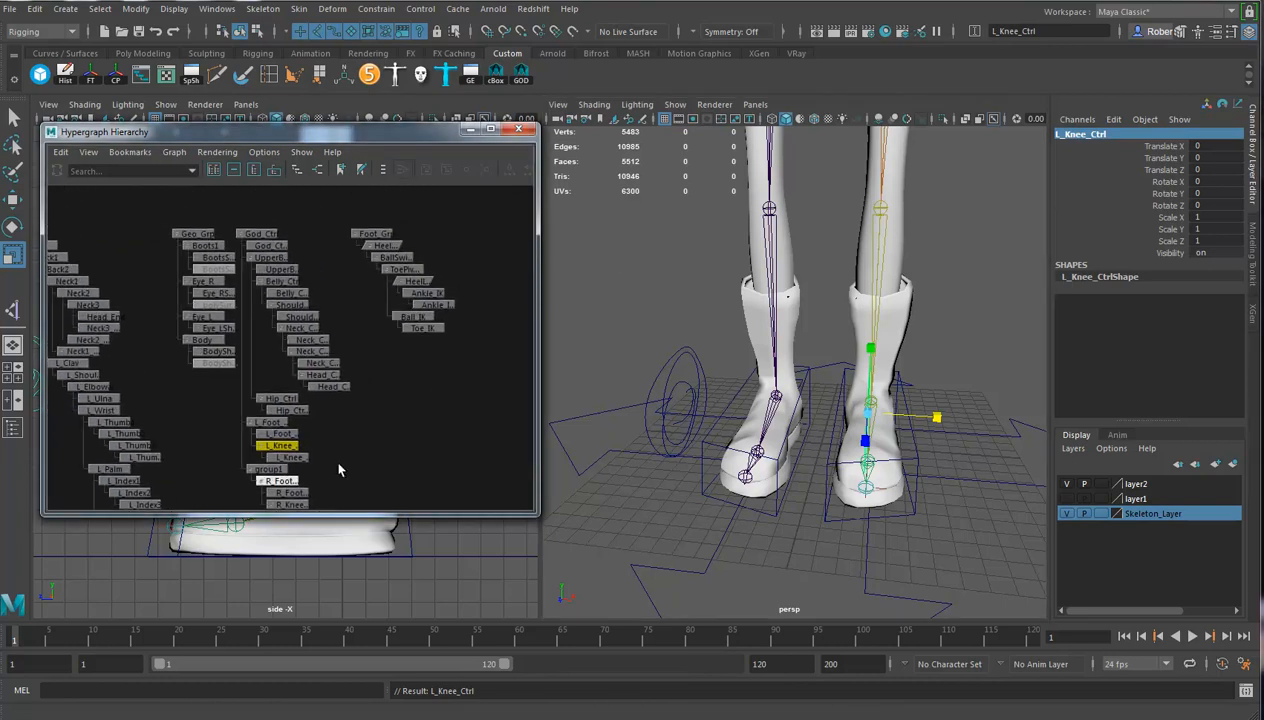
{"action": "left_click", "coordinate": [278, 481]}
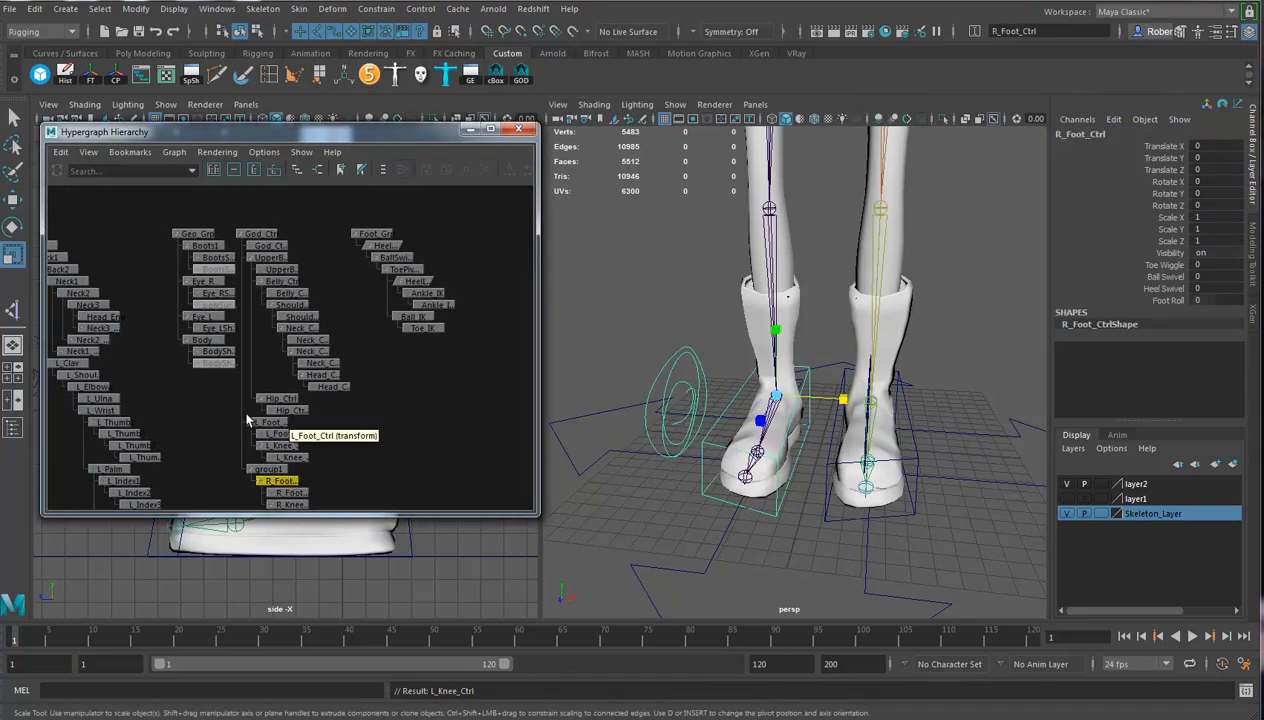
{"action": "left_click", "coordinate": [699, 577]}
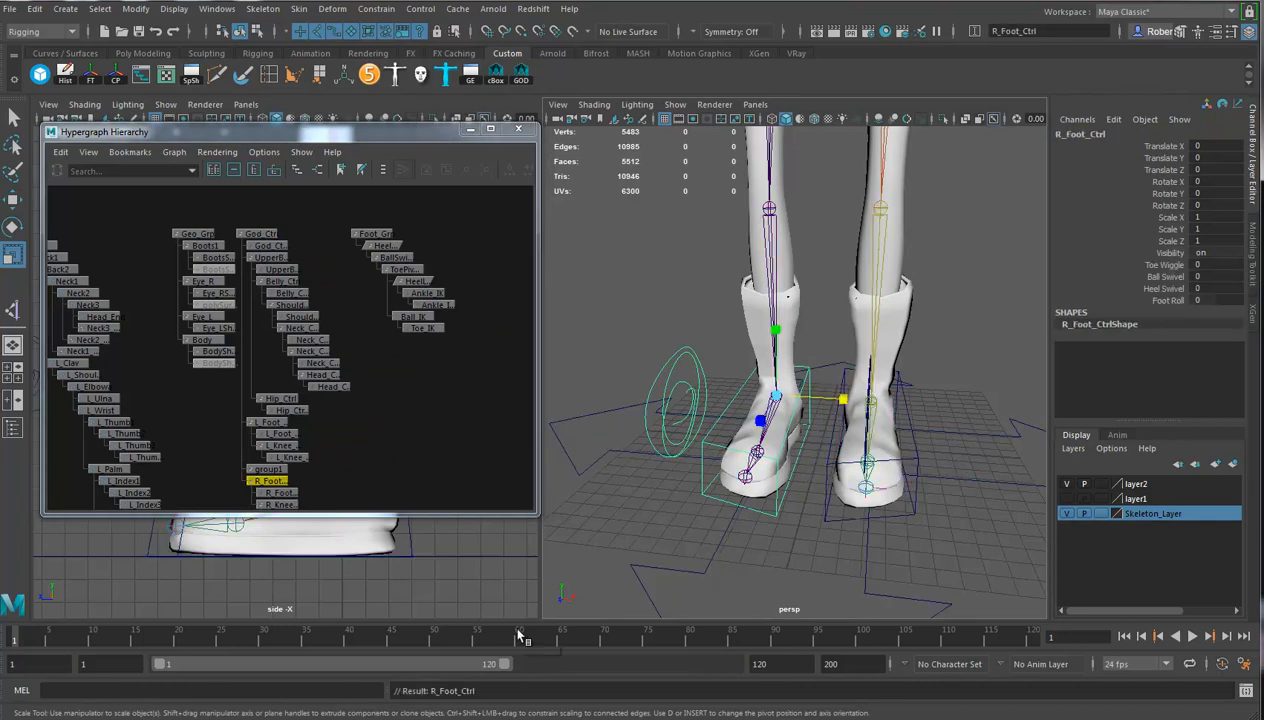
{"action": "left_click", "coordinate": [268, 472]}
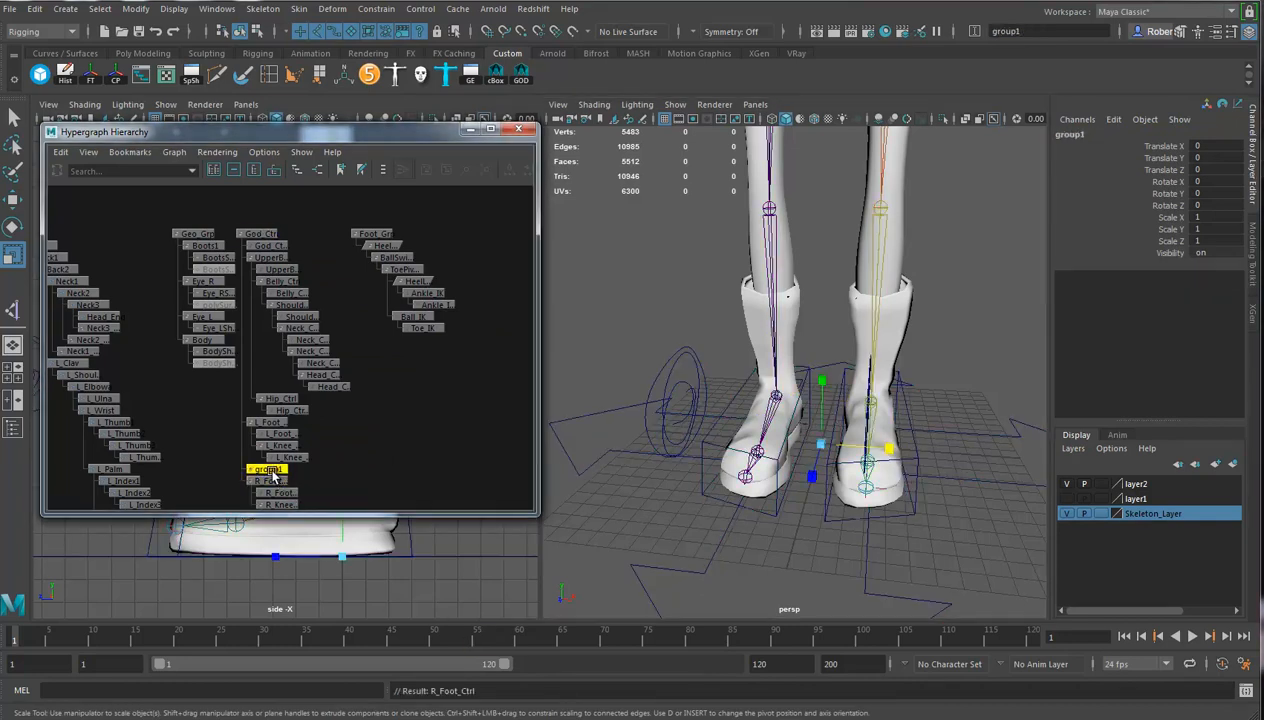
{"action": "key", "text": "Delete"}
Create an IK handle on the right leg from the hip joint to the ankle joint
{"action": "scroll", "coordinate": [862, 481], "scroll_direction": "down", "scroll_amount": 3}
{"action": "left_click_drag", "start_coordinate": [862, 481], "coordinate": [829, 391], "text": "alt"}
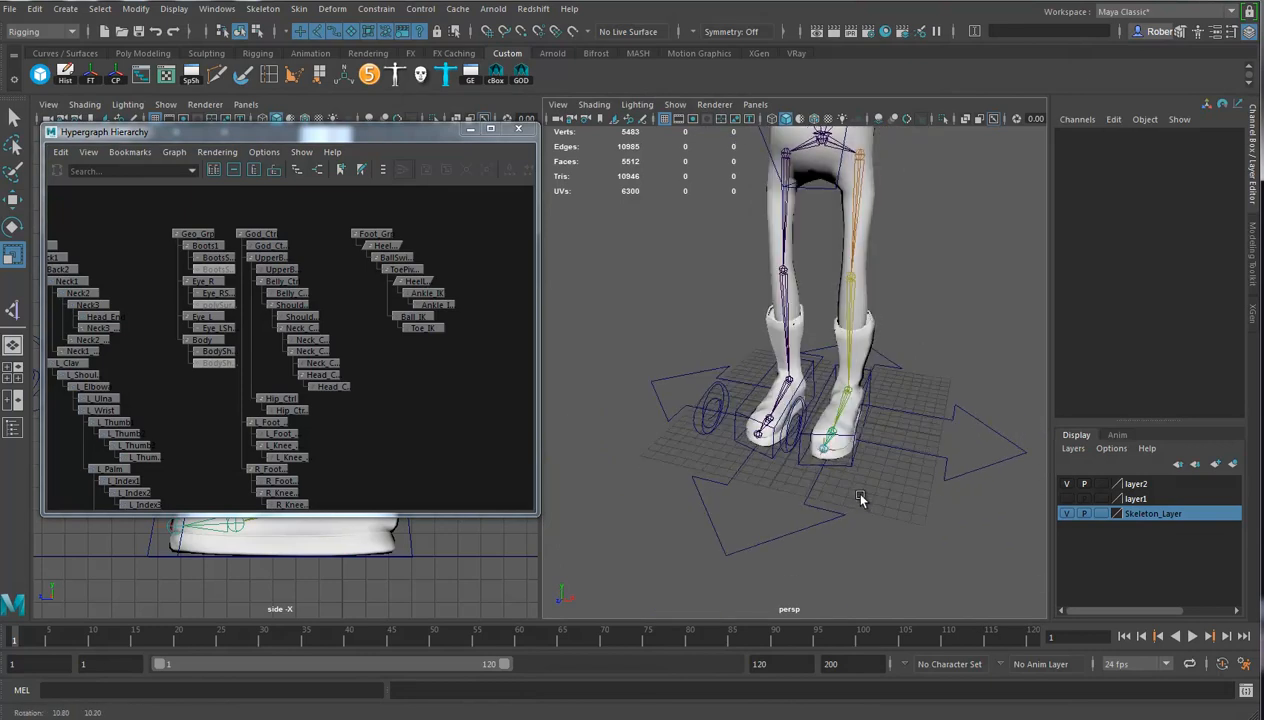
{"action": "scroll", "coordinate": [880, 480], "scroll_direction": "up", "scroll_amount": 3}
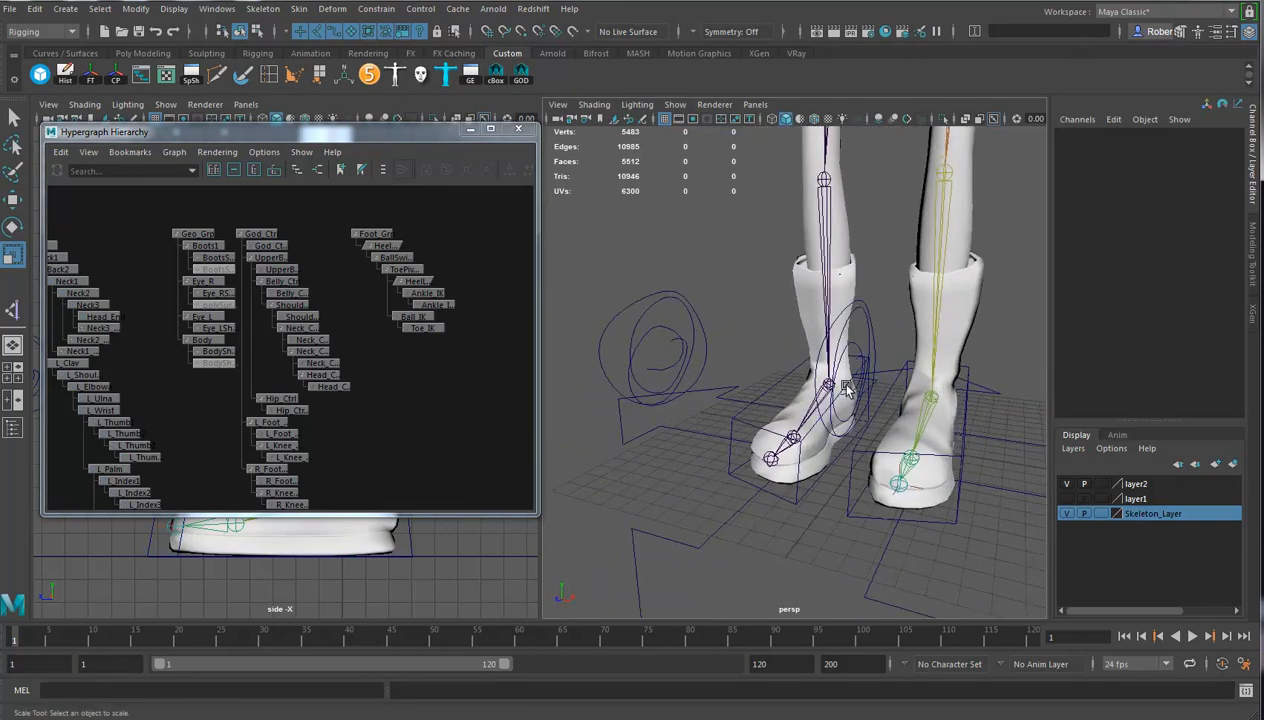
{"action": "scroll", "coordinate": [846, 388], "scroll_direction": "down", "scroll_amount": 5}
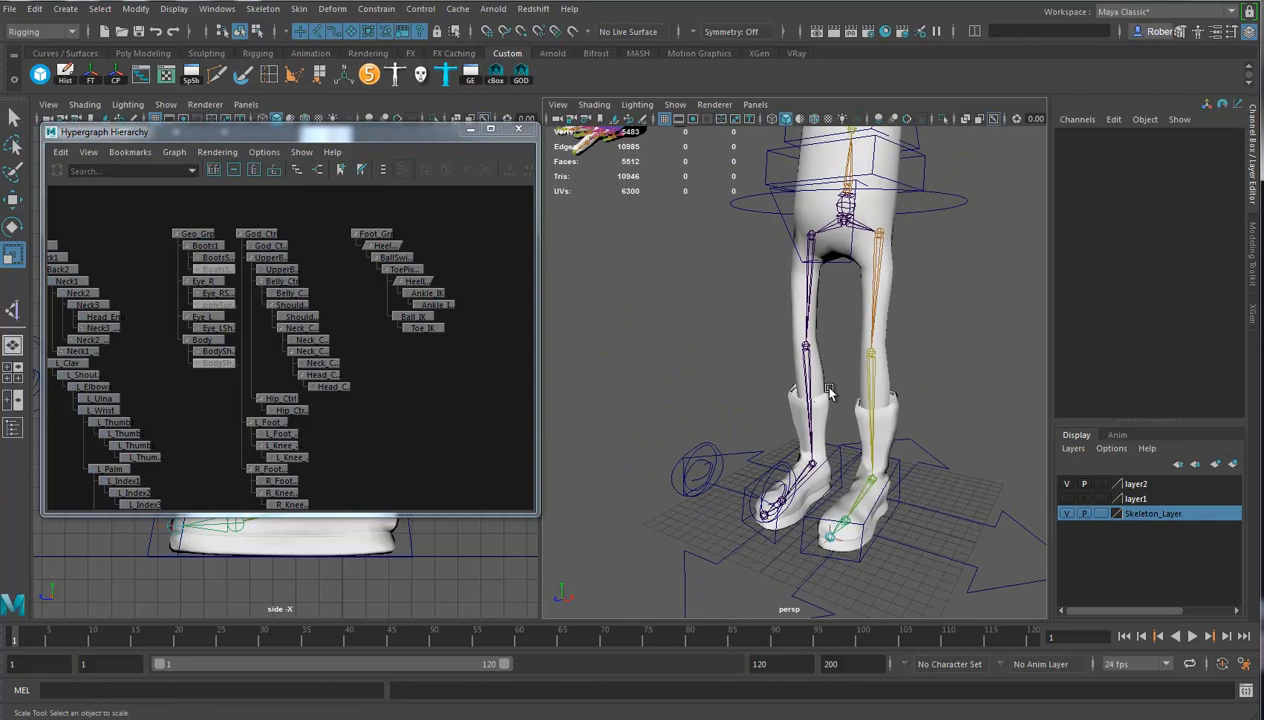
{"action": "left_click_drag", "start_coordinate": [801, 417], "coordinate": [835, 429], "text": "alt"}
{"action": "right_click_drag", "start_coordinate": [835, 429], "coordinate": [854, 412], "text": "alt"}
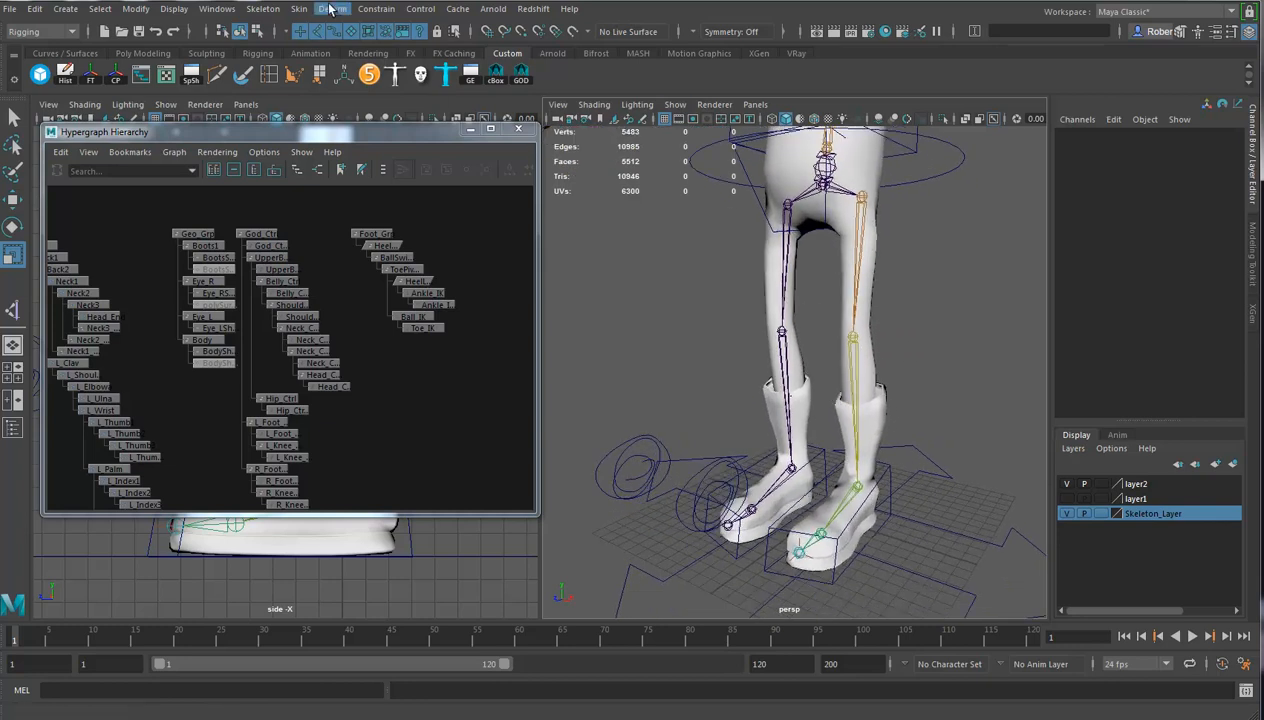
{"action": "left_click", "coordinate": [263, 9]}
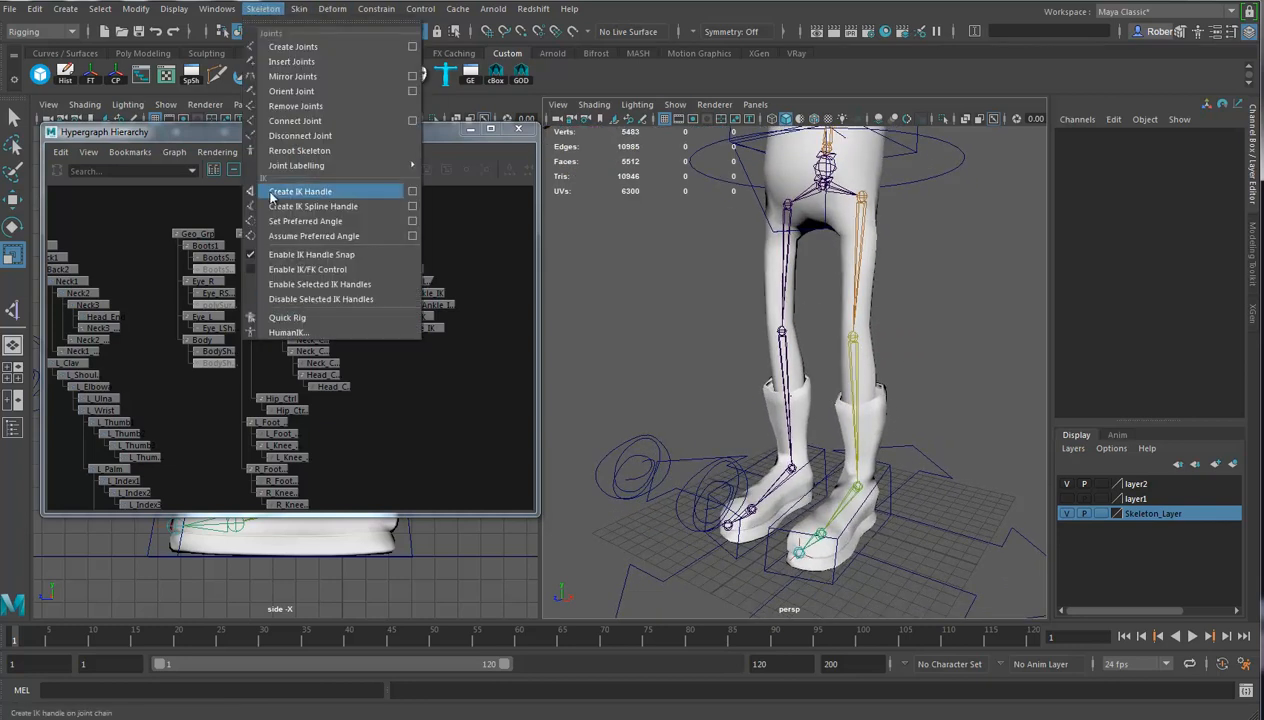
{"action": "left_click", "coordinate": [300, 191]}
{"action": "left_click", "coordinate": [789, 204]}
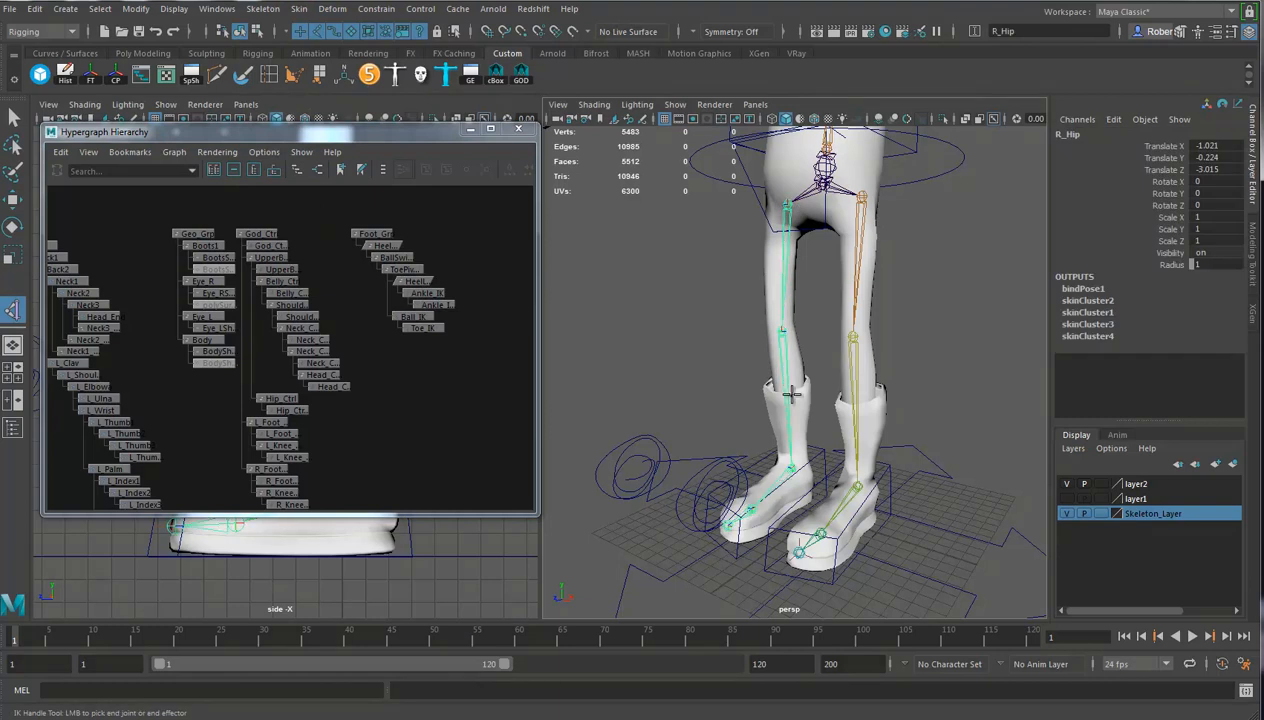
{"action": "left_click", "coordinate": [791, 468]}
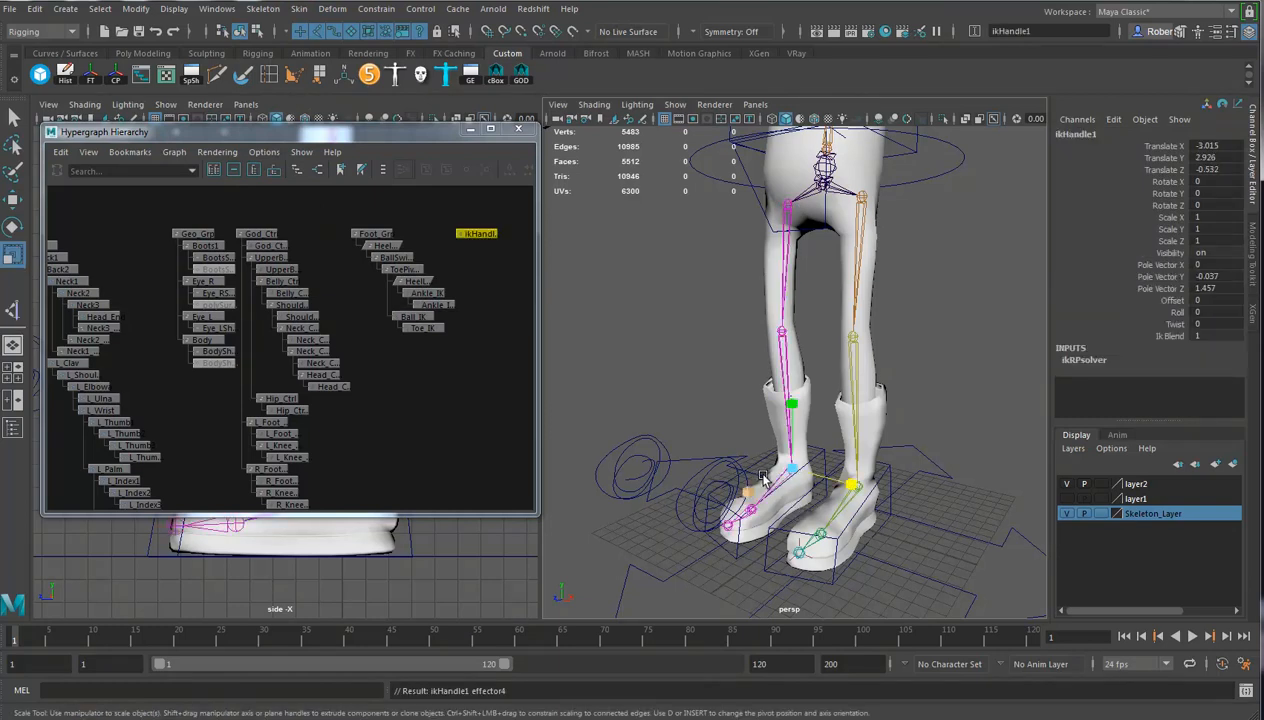
Create two more right-foot IK handles, one from ankle to ball and one from ball to toe
{"action": "left_click", "coordinate": [790, 468]}
{"action": "left_click", "coordinate": [752, 515]}
{"action": "key", "text": "y"}
{"action": "left_click", "coordinate": [751, 511]}
{"action": "left_click", "coordinate": [727, 525]}
{"action": "key", "text": "y"}
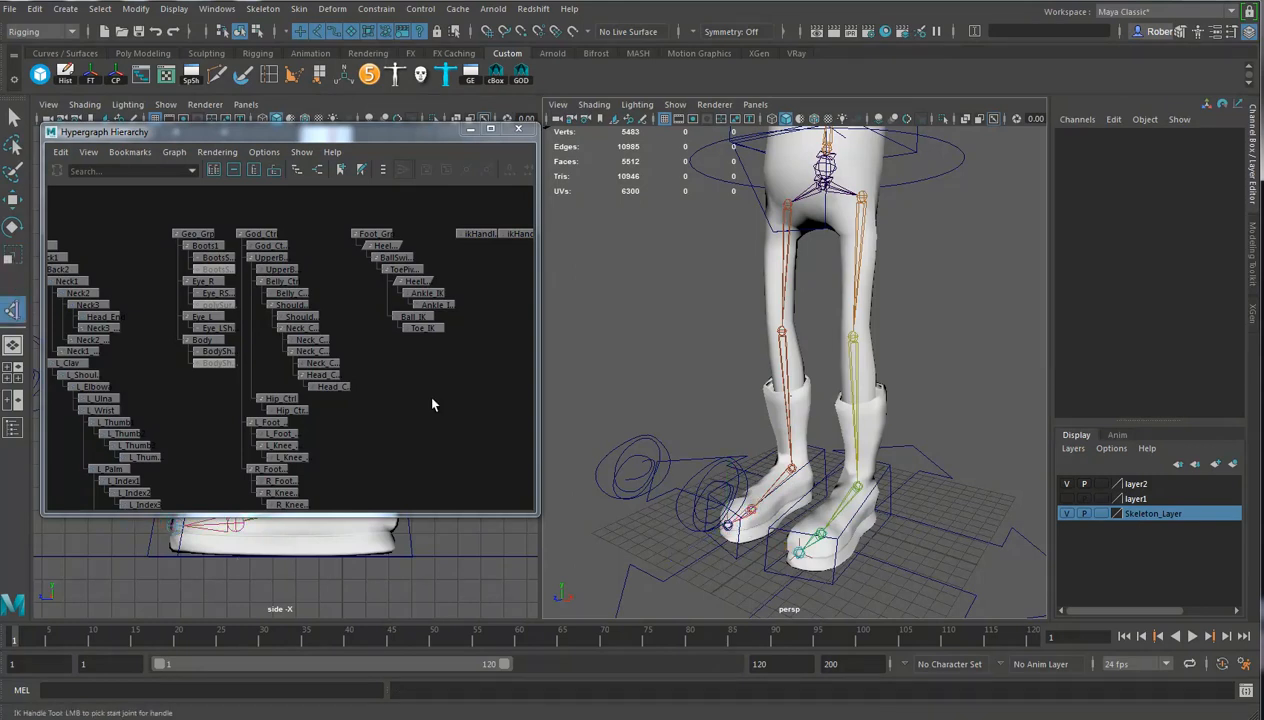
Add the prefix L_ to all names in the Foot_Grp hierarchy
{"action": "middle_click_drag", "start_coordinate": [433, 362], "coordinate": [306, 393], "text": "alt"}
{"action": "right_click_drag", "start_coordinate": [306, 393], "coordinate": [455, 383], "text": "alt"}
{"action": "middle_click_drag", "start_coordinate": [455, 383], "coordinate": [320, 447], "text": "alt"}
{"action": "middle_click_drag", "start_coordinate": [166, 302], "coordinate": [192, 292], "text": "alt"}
{"action": "left_click", "coordinate": [116, 266]}
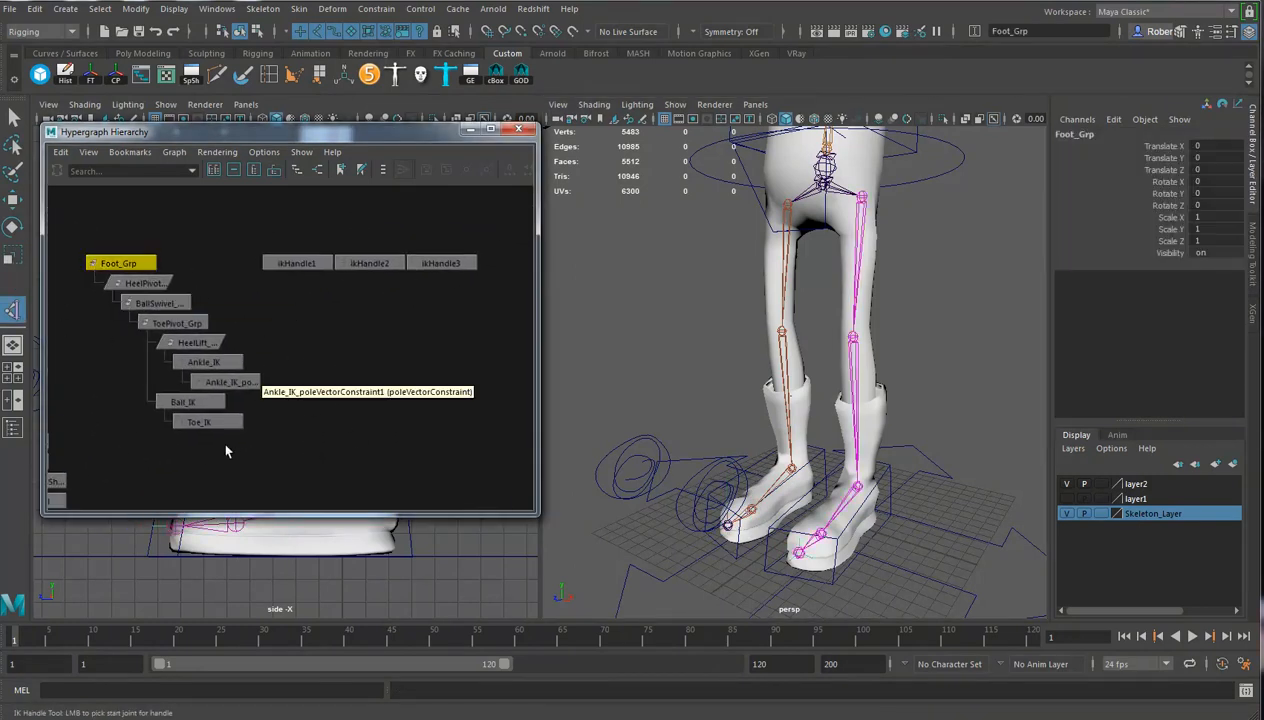
{"action": "left_click", "coordinate": [135, 8]}
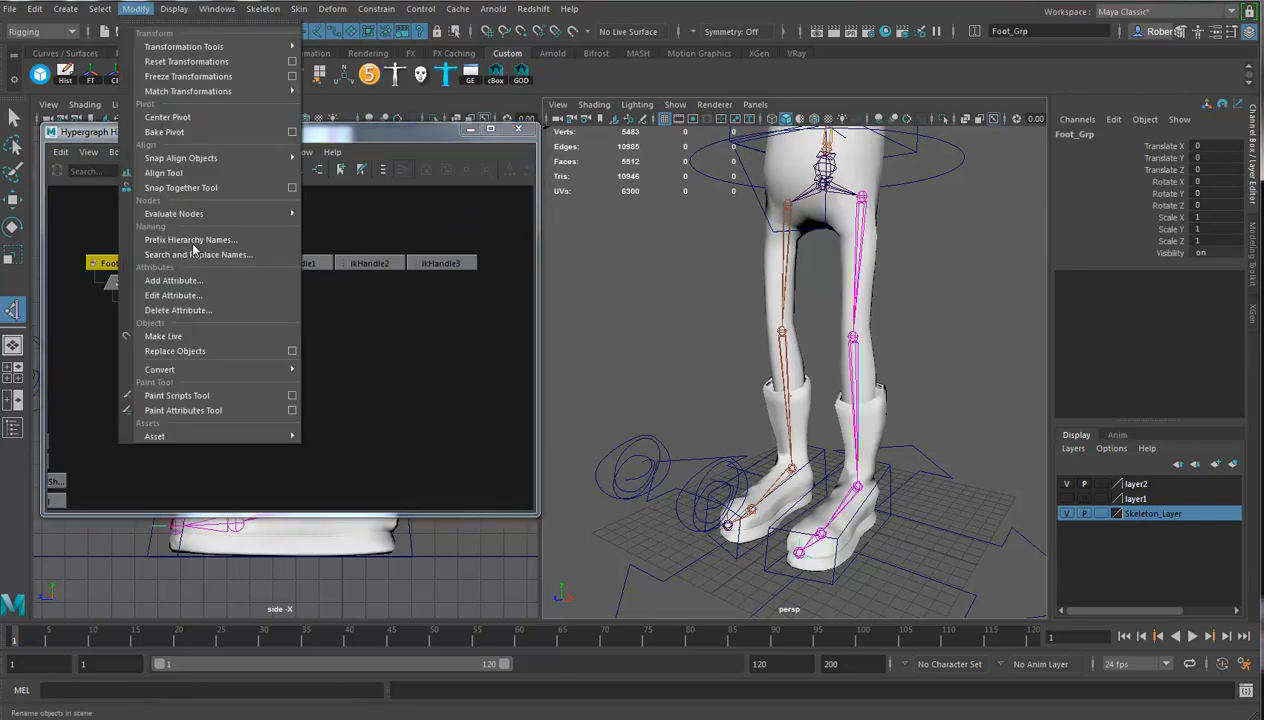
{"action": "left_click", "coordinate": [192, 240]}
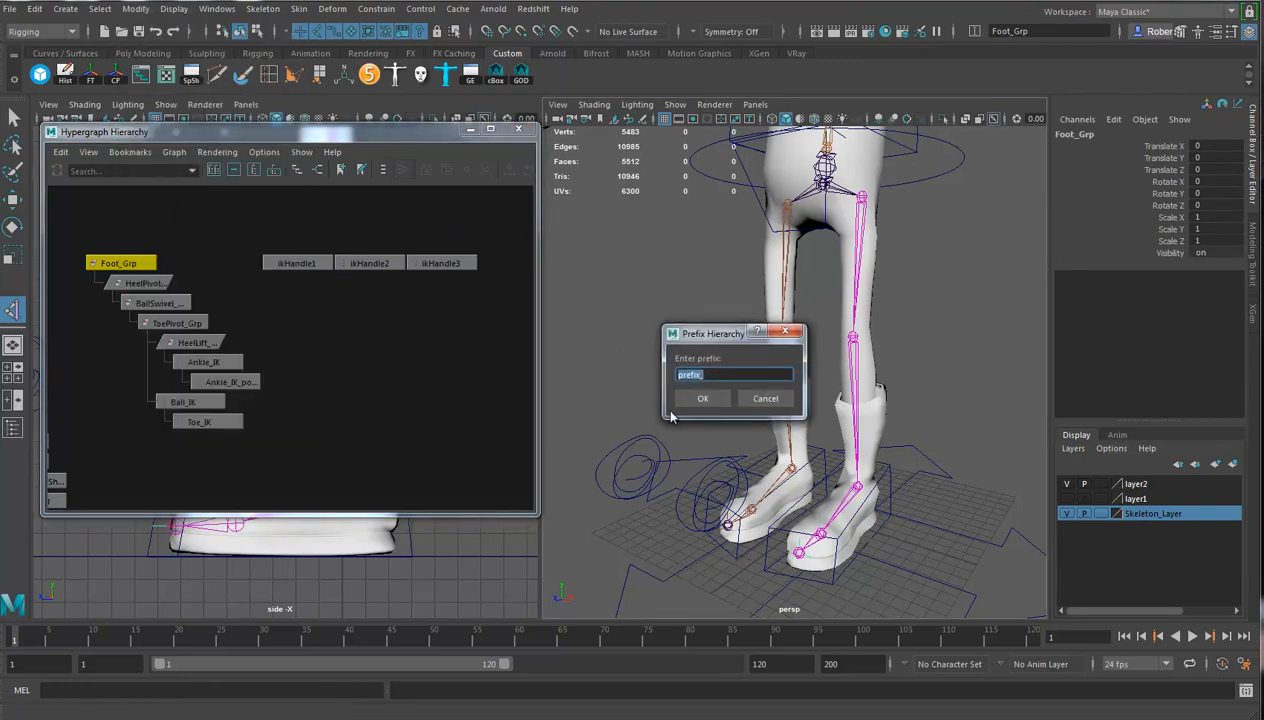
{"action": "type", "text": "L_"}
{"action": "key", "text": "Return"}
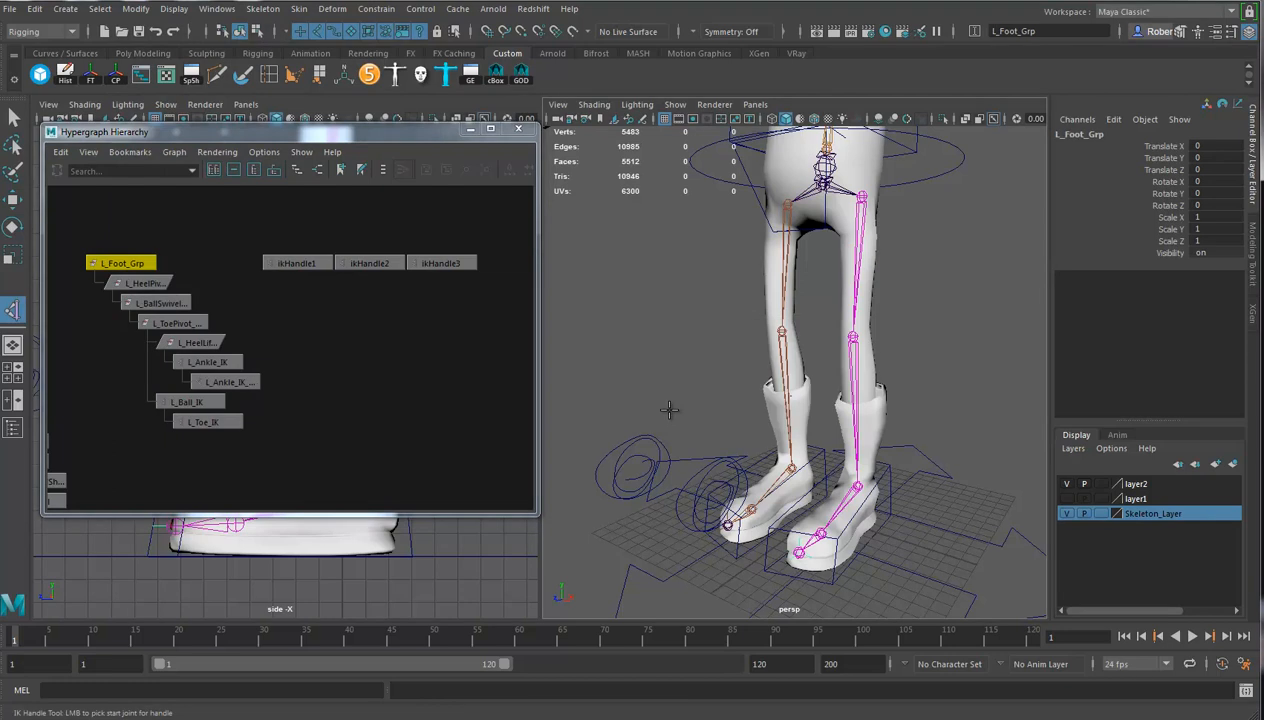
Rename the right hip-to-ankle IK handle as Ankle_IK
{"action": "left_click", "coordinate": [305, 265]}
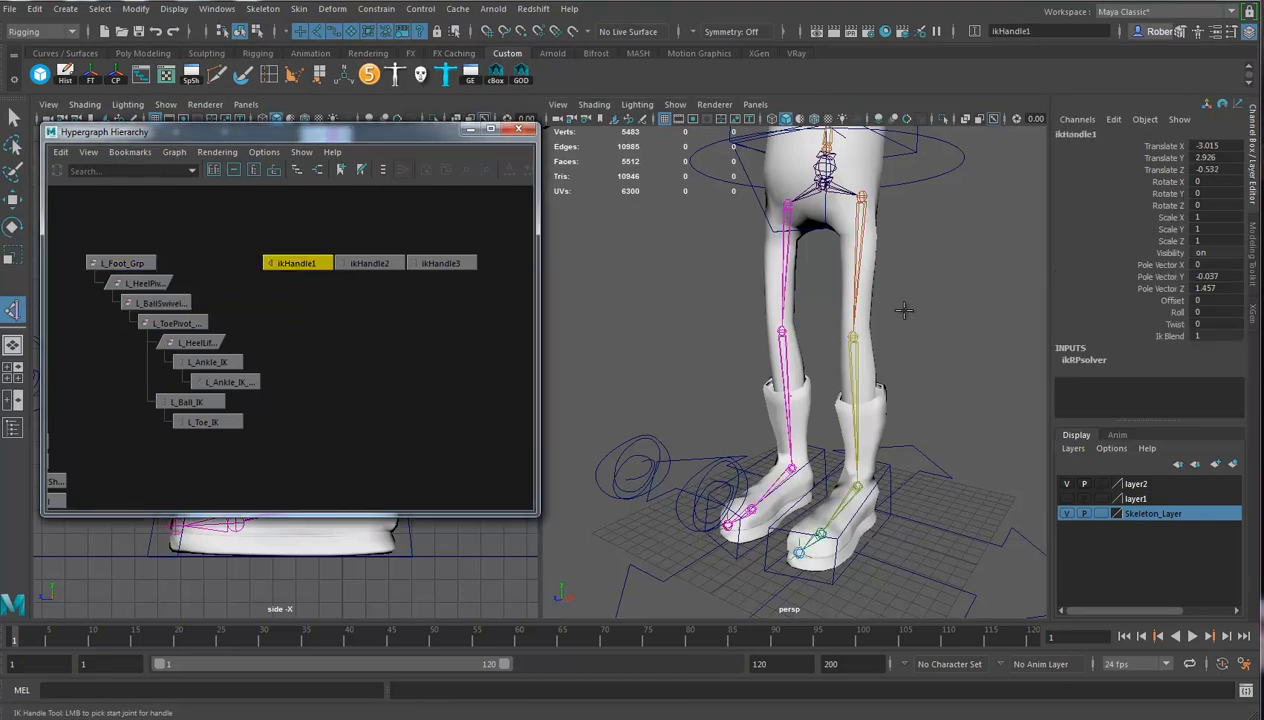
{"action": "key", "text": "w"}
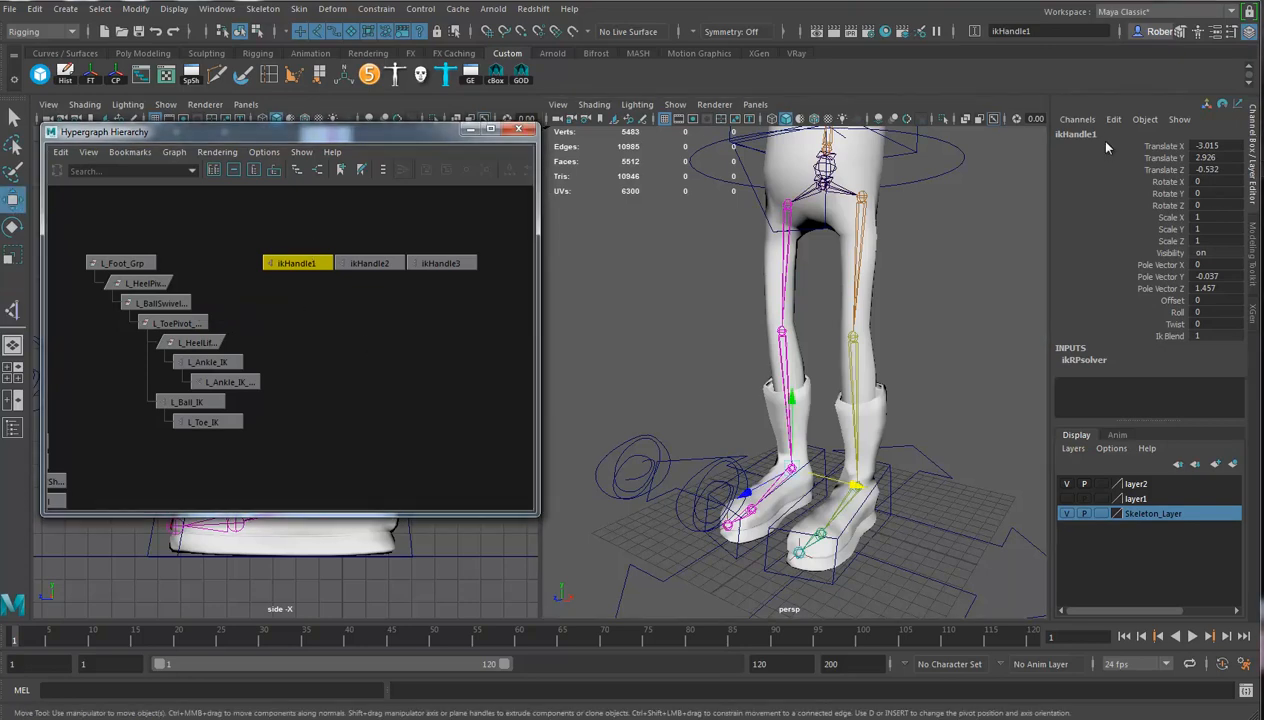
{"action": "double_click", "coordinate": [1080, 134]}
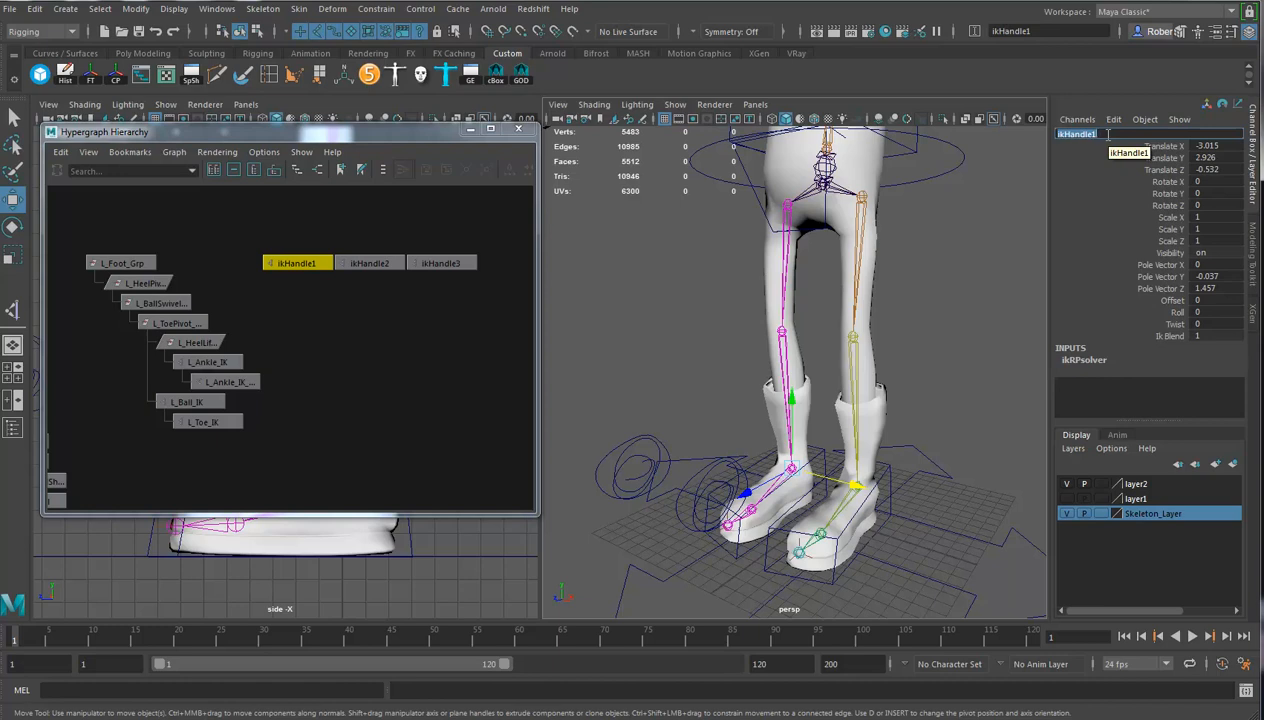
{"action": "type", "text": "Ankle_IK"}
{"action": "key", "text": "Return"}
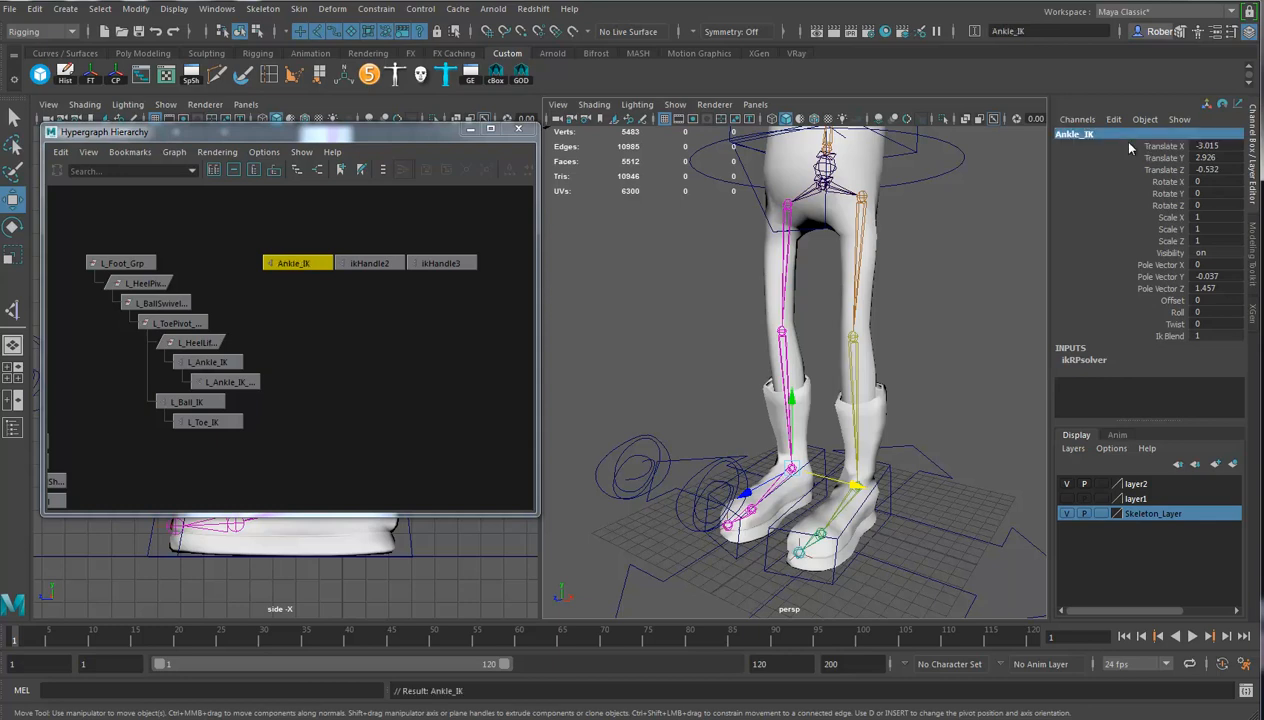
Rename the right ankle-to-ball IK handle as Ball_IK
{"action": "left_click", "coordinate": [374, 266]}
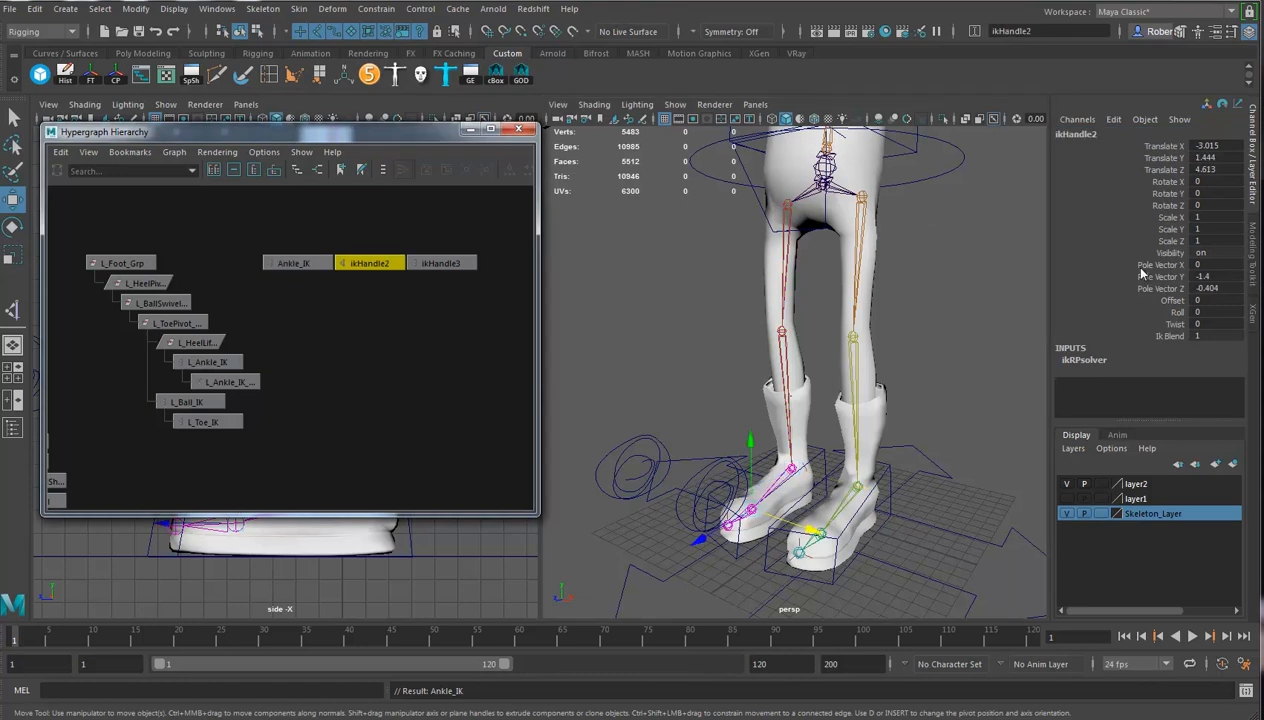
{"action": "double_click", "coordinate": [1085, 135]}
{"action": "type", "text": "Bs"}
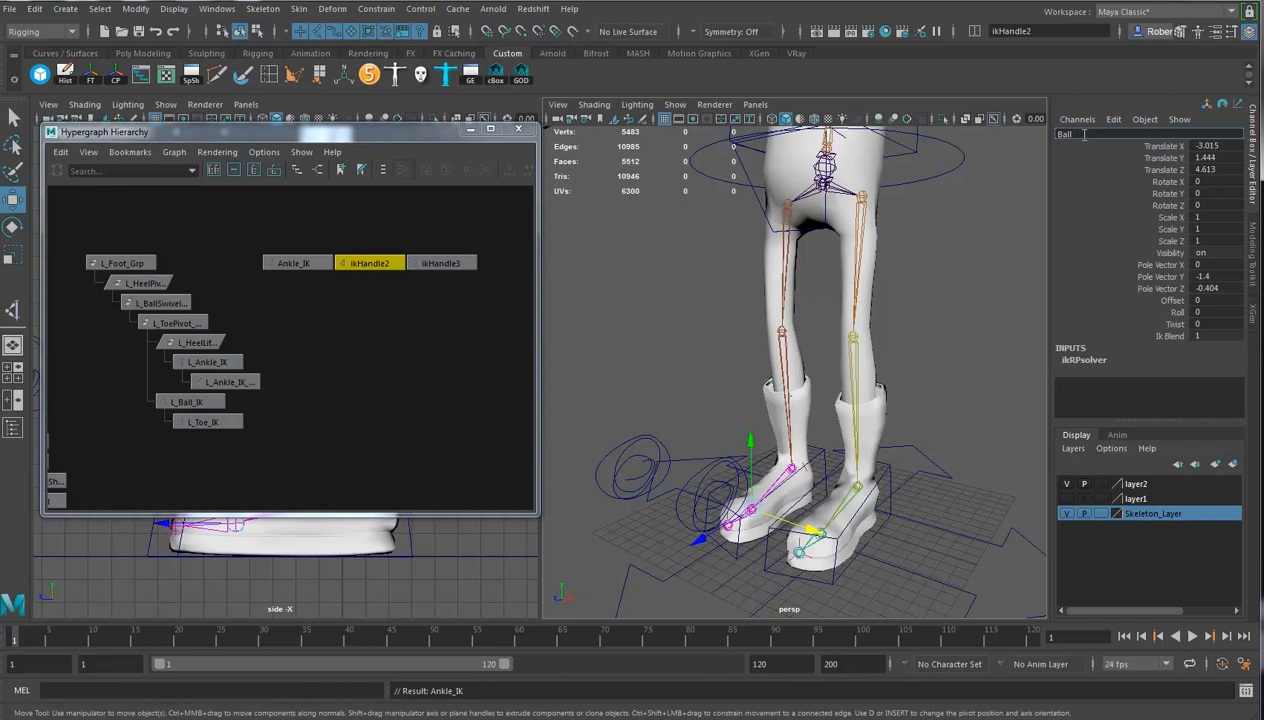
{"action": "key", "text": "Return"}
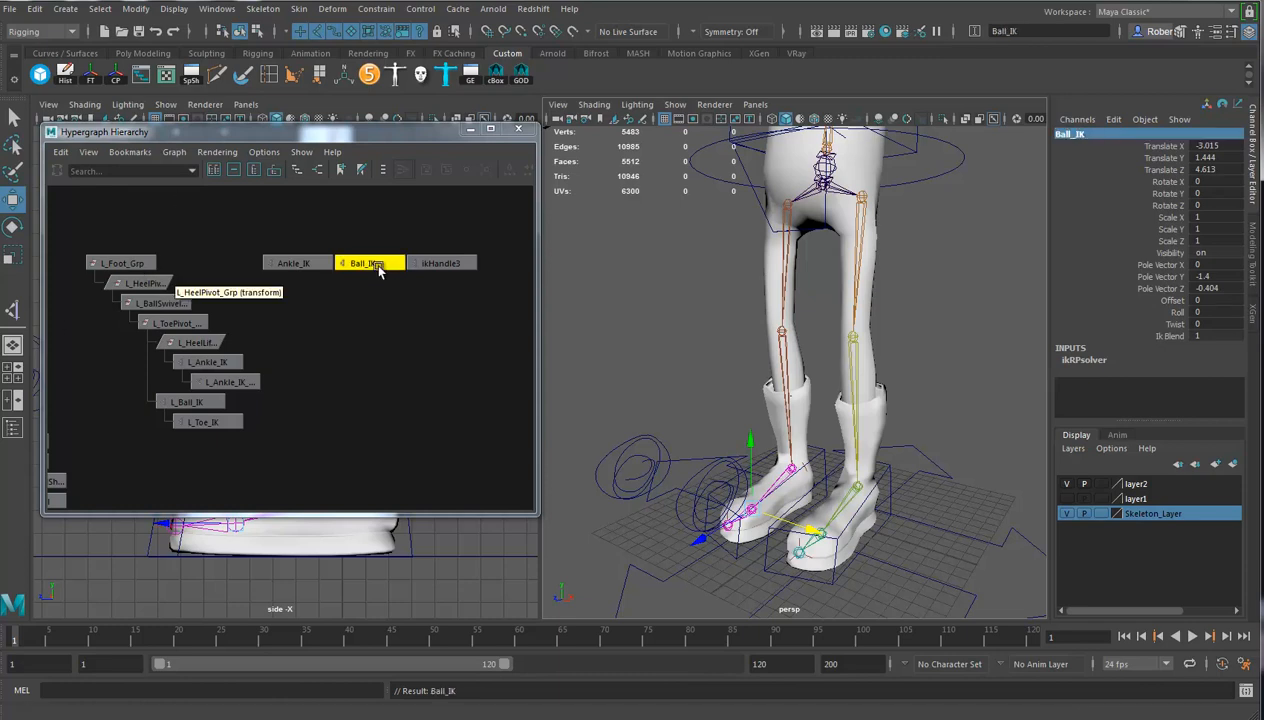
Rename the right ball-to-toe IK handle as Toe_IK and parent it under Ball_IK
{"action": "left_click", "coordinate": [452, 266]}
{"action": "double_click", "coordinate": [1112, 133]}
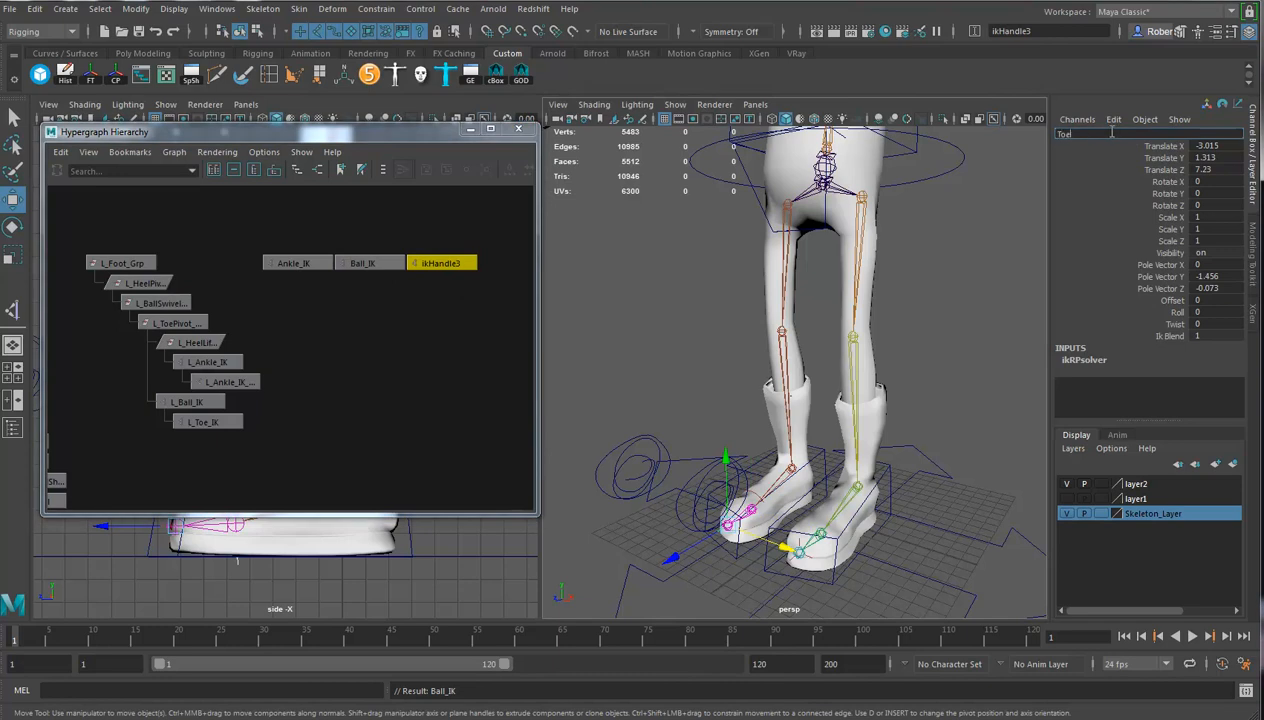
{"action": "type", "text": "Toe_IK"}
{"action": "key", "text": "Return"}
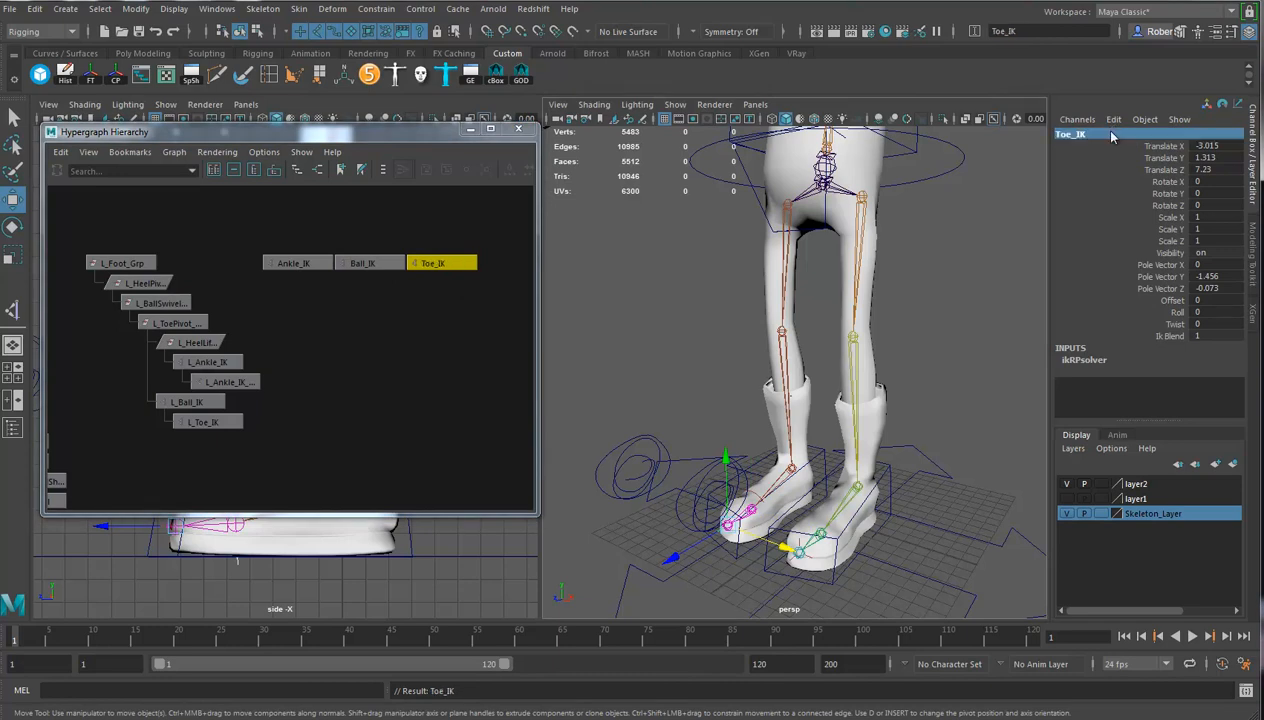
{"action": "middle_click_drag", "start_coordinate": [430, 265], "coordinate": [380, 266]}
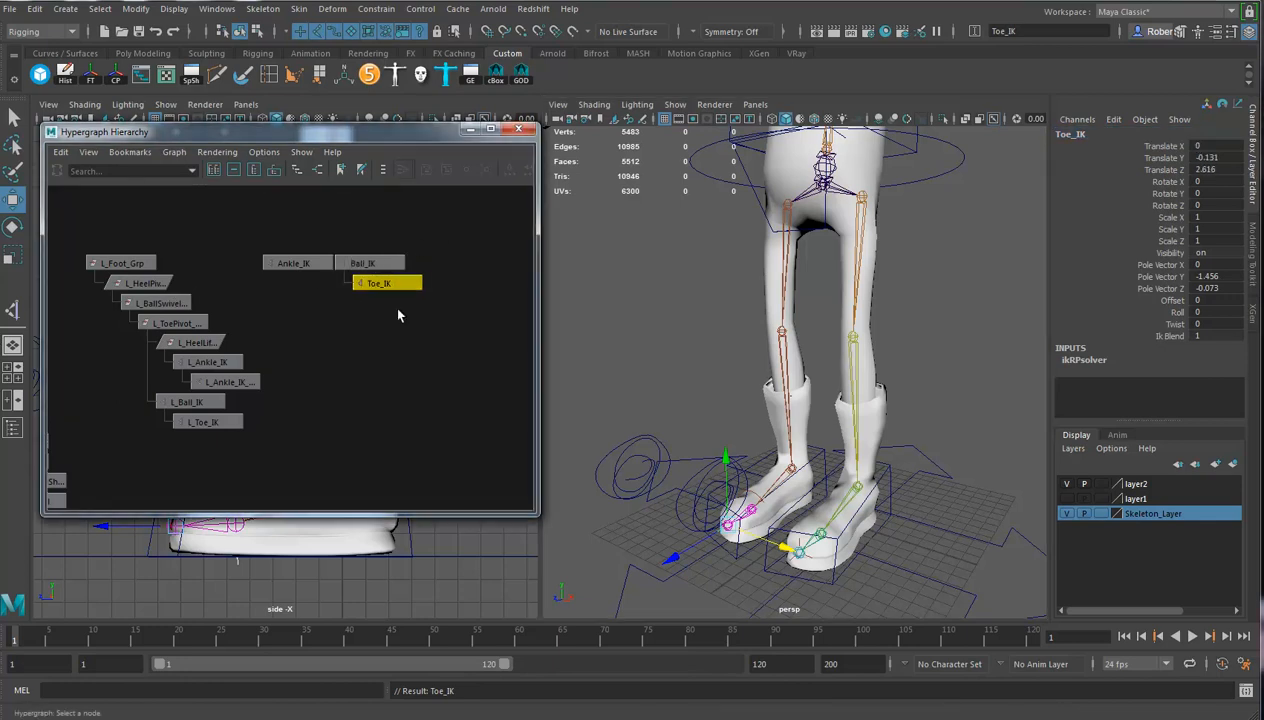
Hide layer2, then group the right Ankle_IK and place the group's pivot on the right ball joint
{"action": "left_click", "coordinate": [1066, 483]}
{"action": "left_click_drag", "start_coordinate": [853, 437], "coordinate": [724, 441], "text": "alt"}
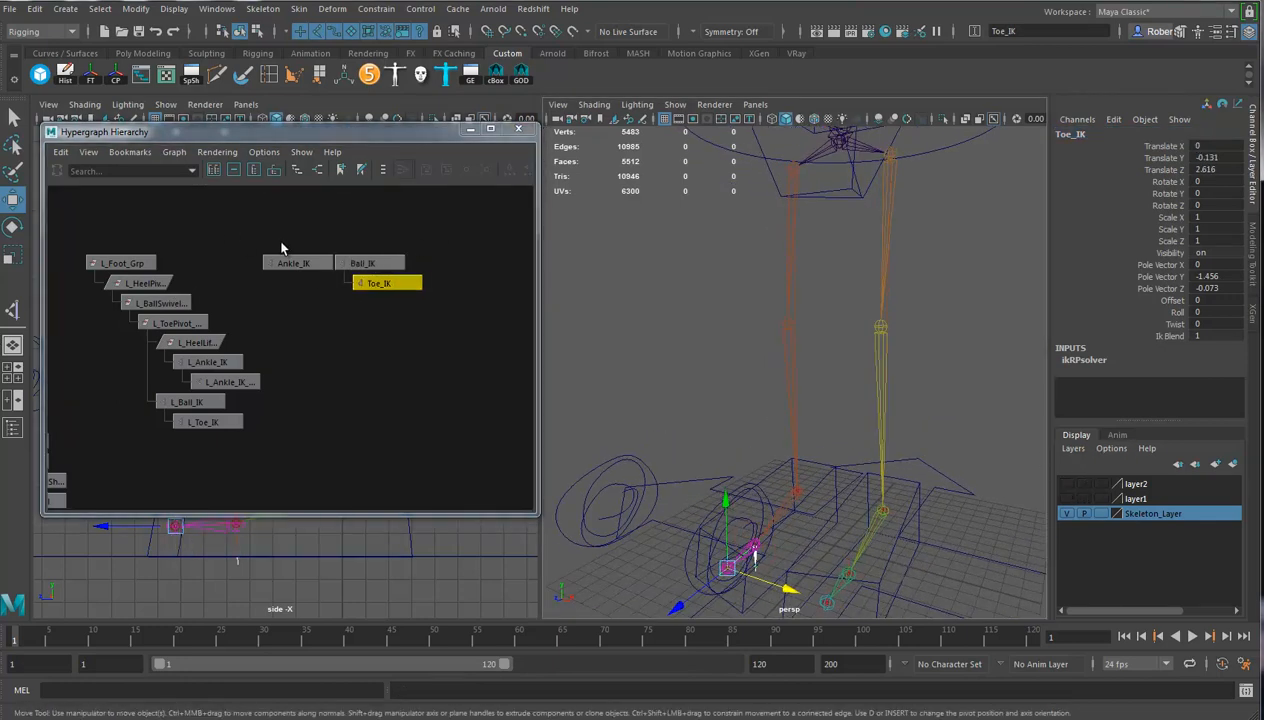
{"action": "left_click_drag", "start_coordinate": [281, 247], "coordinate": [285, 319]}
{"action": "key", "text": "ctrl+g"}
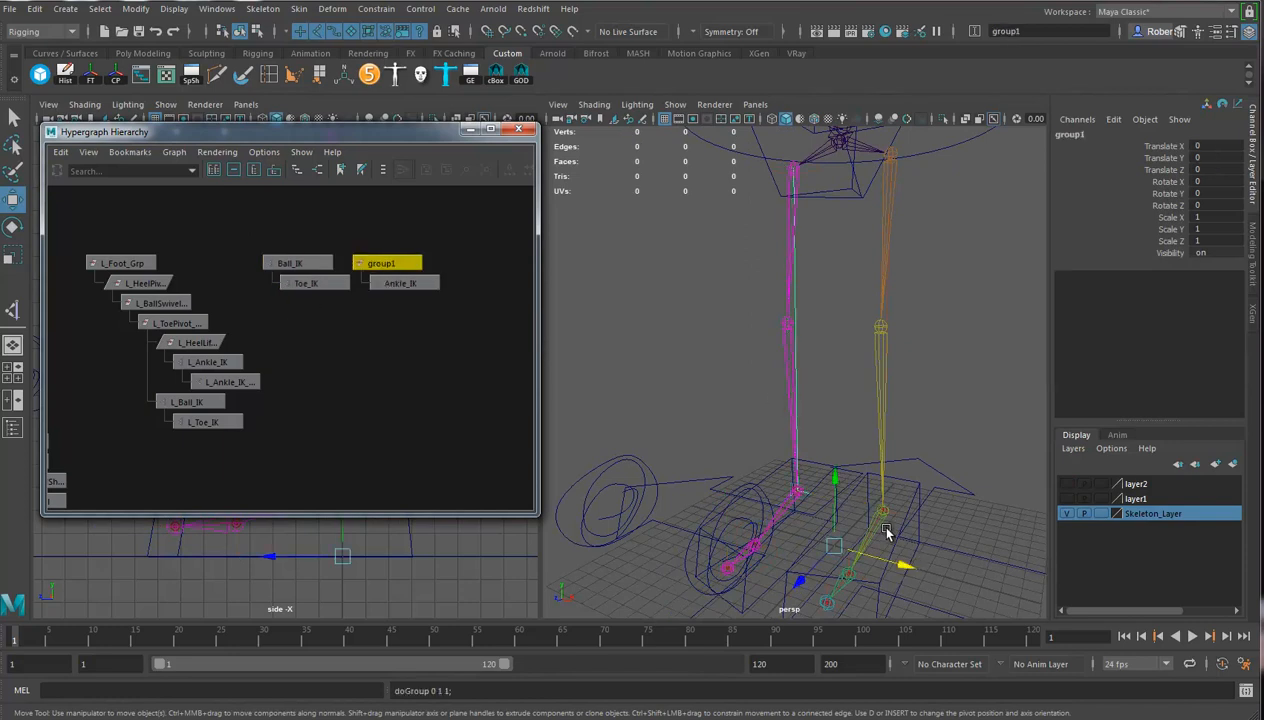
{"action": "left_click_drag", "start_coordinate": [776, 557], "coordinate": [776, 556]}
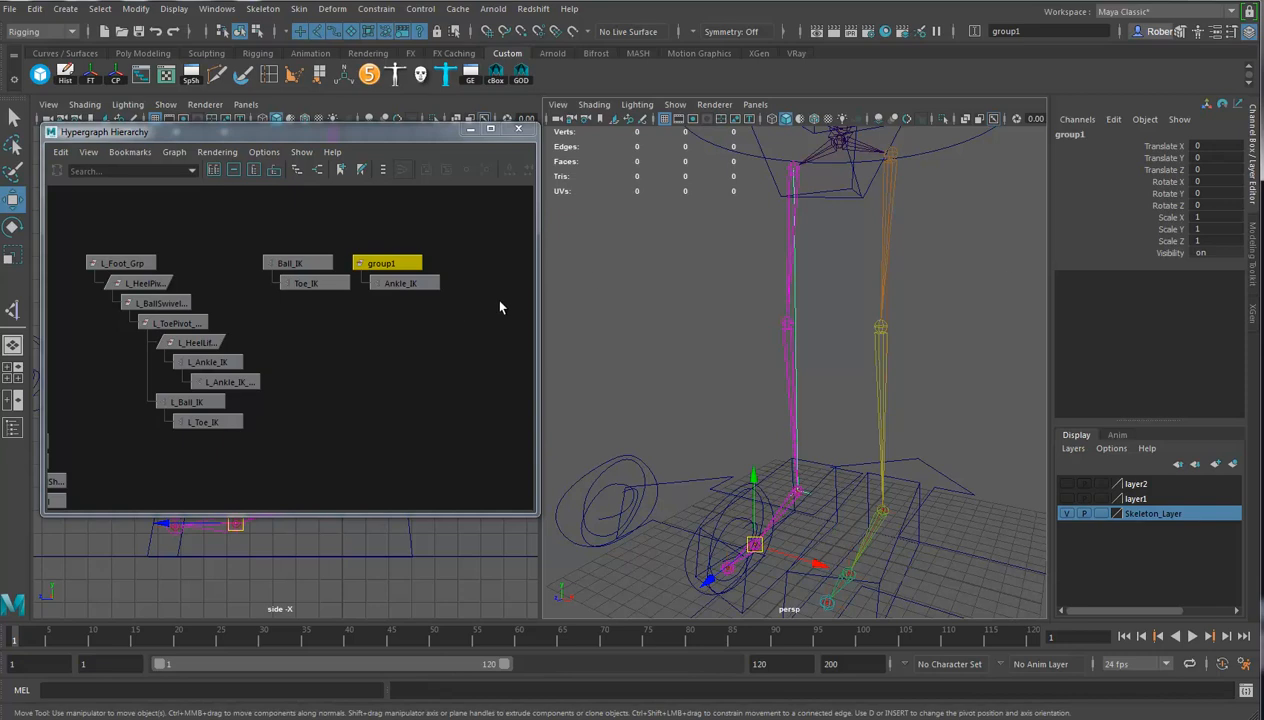
Rename the group containing the right Ankle_IK as HeelLift_Grp
{"action": "left_click", "coordinate": [1085, 137]}
{"action": "type", "text": "HeelLif"}
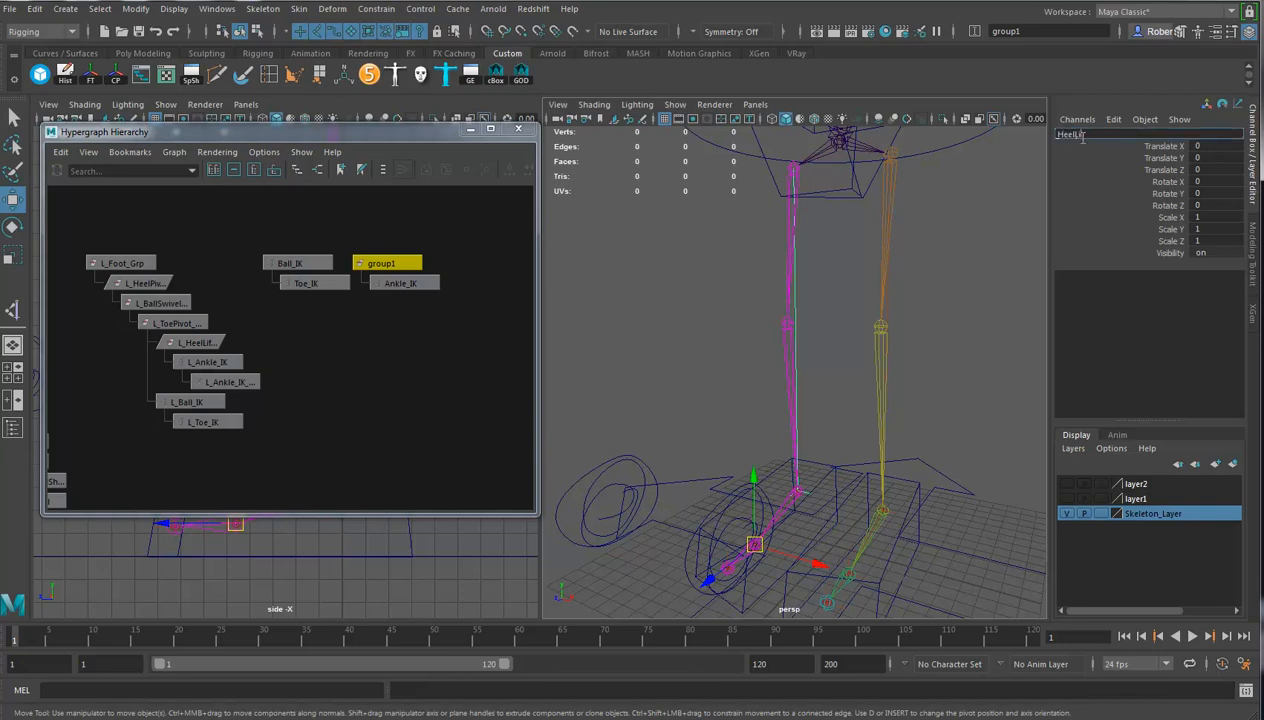
{"action": "type", "text": "t_Grp"}
{"action": "key", "text": "Return"}
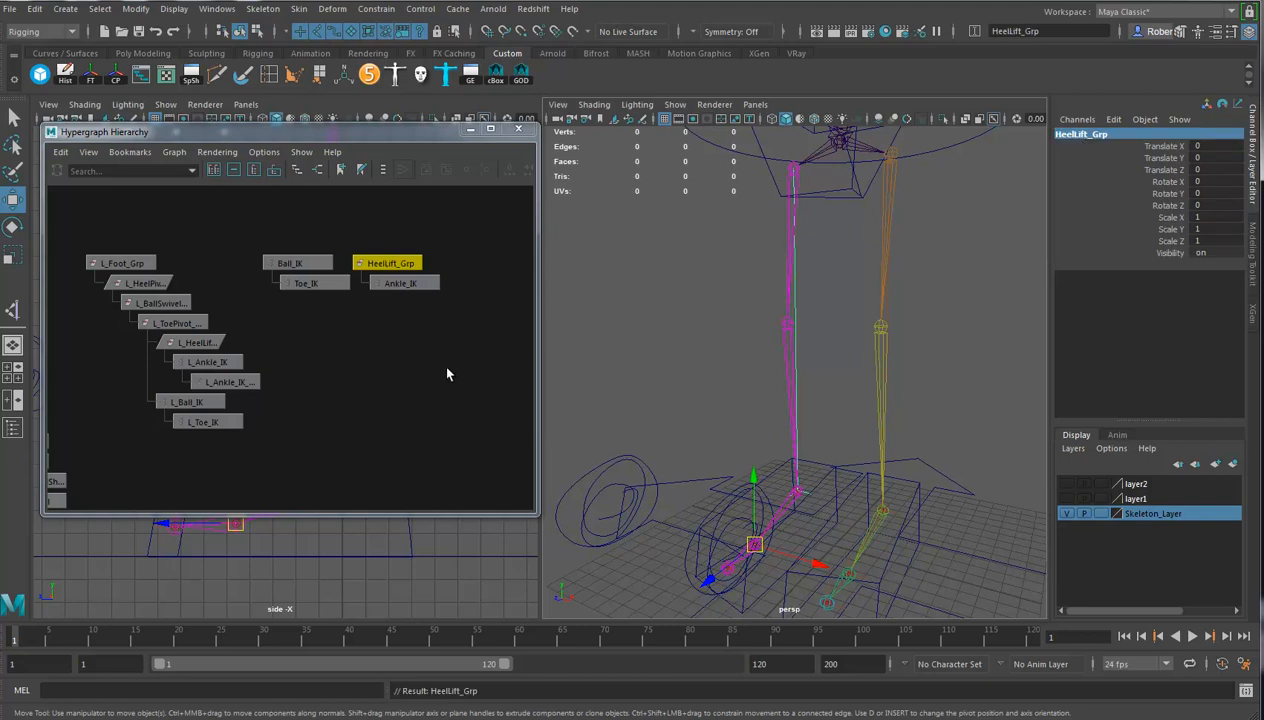
Group HeelLift_Grp, place the new group's pivot on the right toe joint and rename it as ToePivot_Grp
{"action": "key", "text": "ctrl+g"}
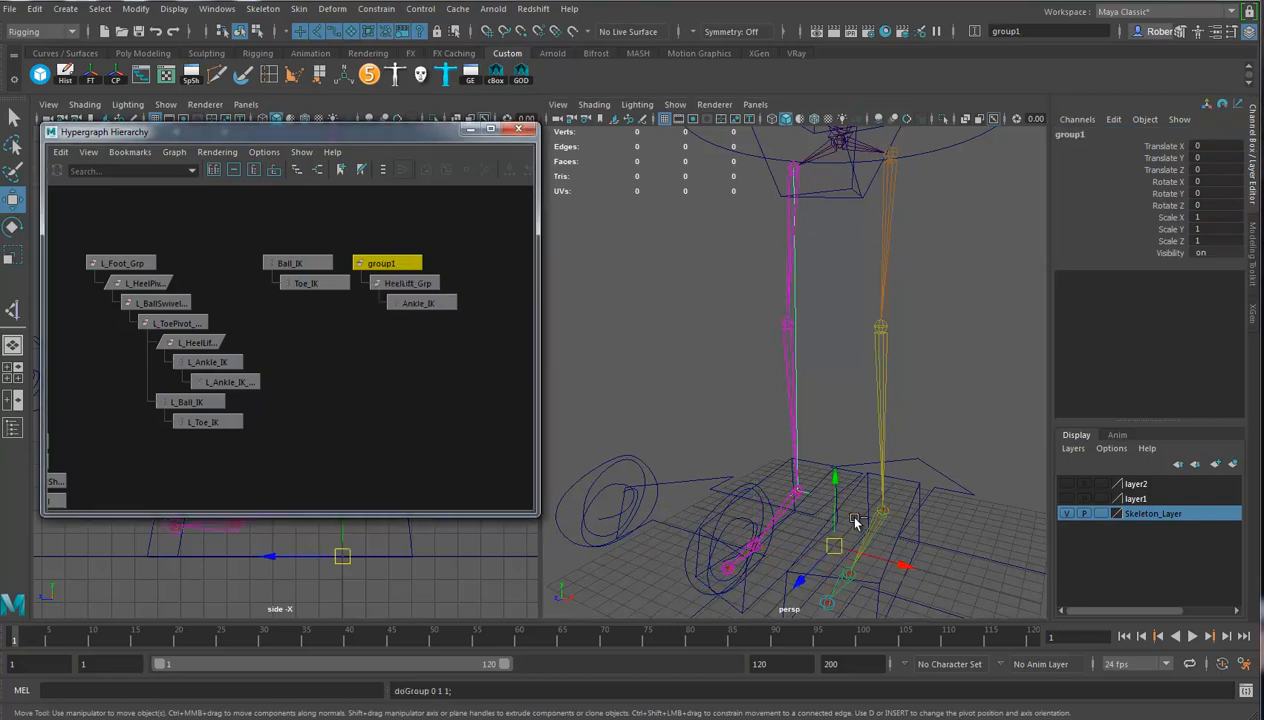
{"action": "key", "text": "d"}
{"action": "left_click_drag", "start_coordinate": [807, 536], "coordinate": [727, 568]}
{"action": "key", "text": "d"}
{"action": "double_click", "coordinate": [1108, 137]}
{"action": "type", "text": "ToePivot"}
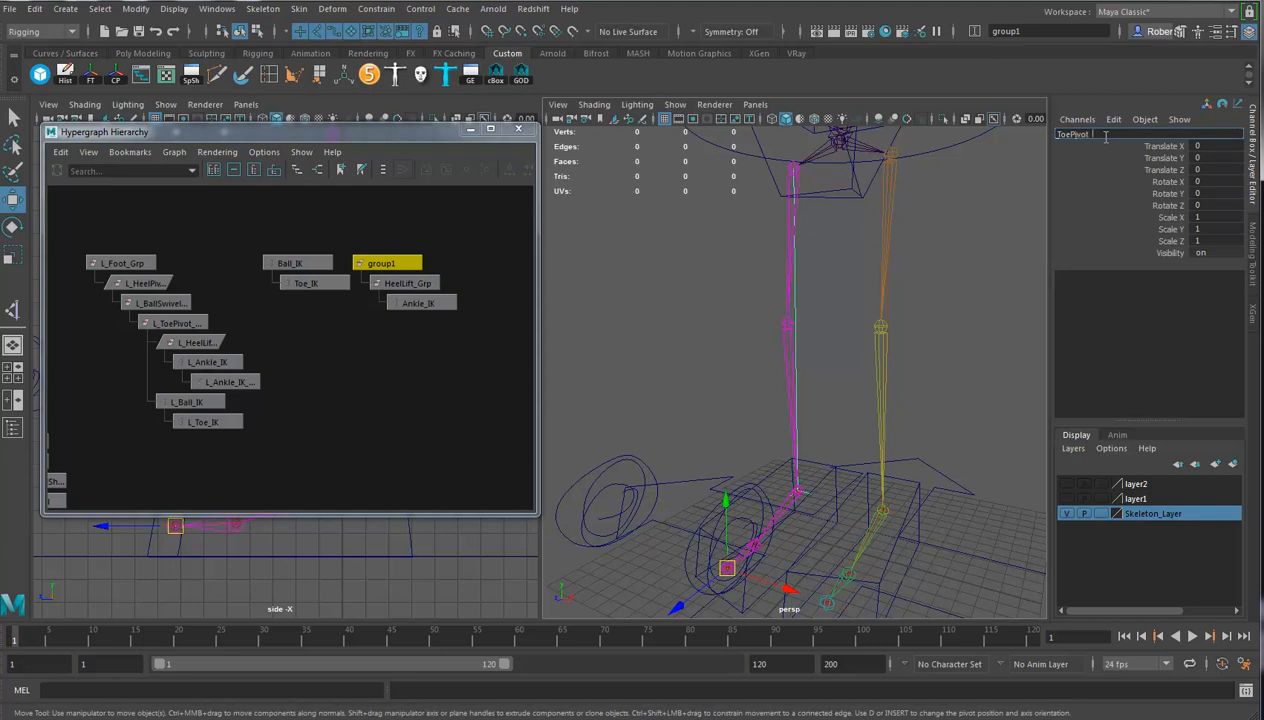
{"action": "type", "text": "_Grp"}
{"action": "key", "text": "Return"}
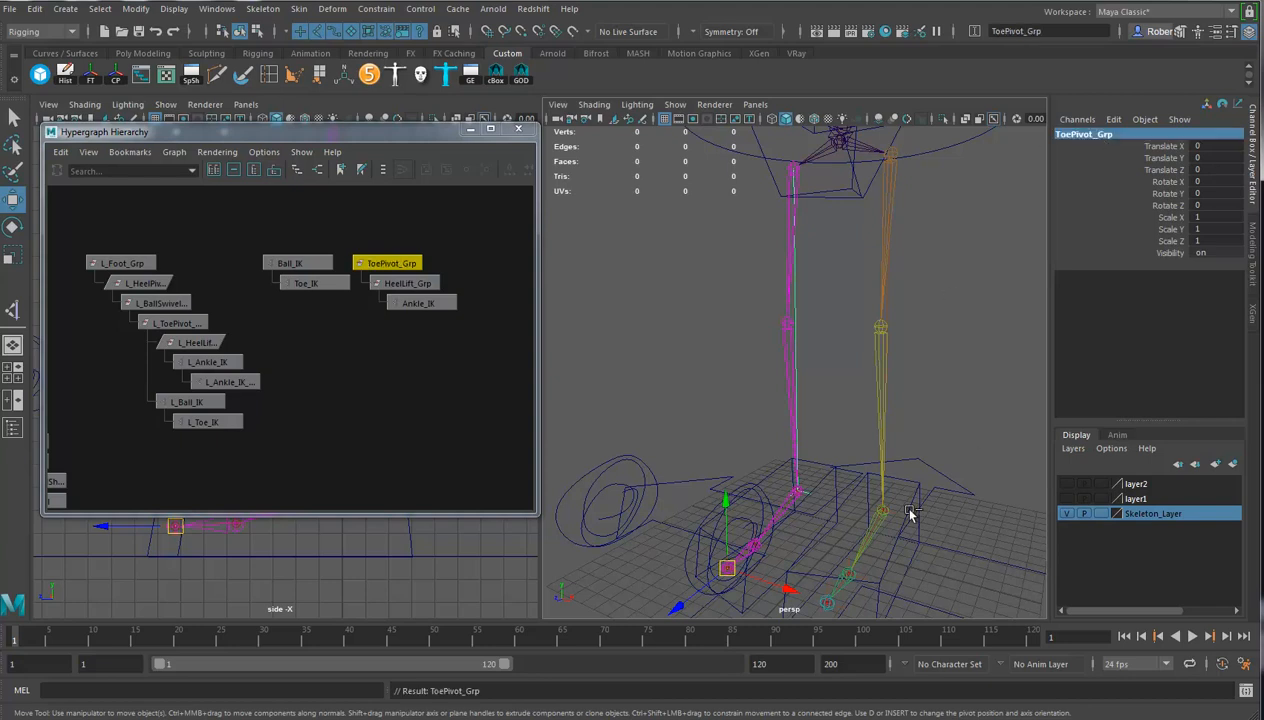
Group ToePivot_Grp, place the new group's pivot on the right ball joint and rename it as BallSwivel_Grp
{"action": "key", "text": "ctrl+g"}
{"action": "key", "text": "d"}
{"action": "left_click_drag", "start_coordinate": [800, 567], "coordinate": [756, 556]}
{"action": "key", "text": "d"}
{"action": "double_click", "coordinate": [1110, 135]}
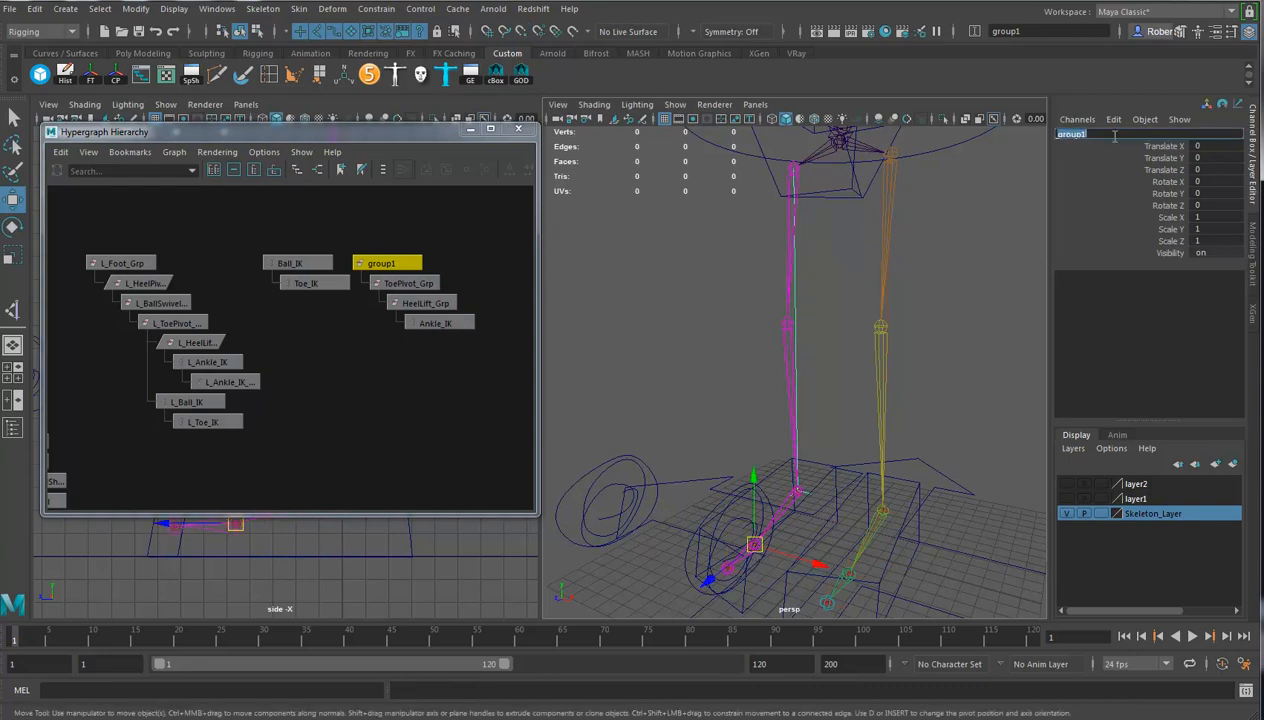
{"action": "type", "text": "Ba"}
{"action": "type", "text": "llSwivel_Grp"}
{"action": "key", "text": "Return"}
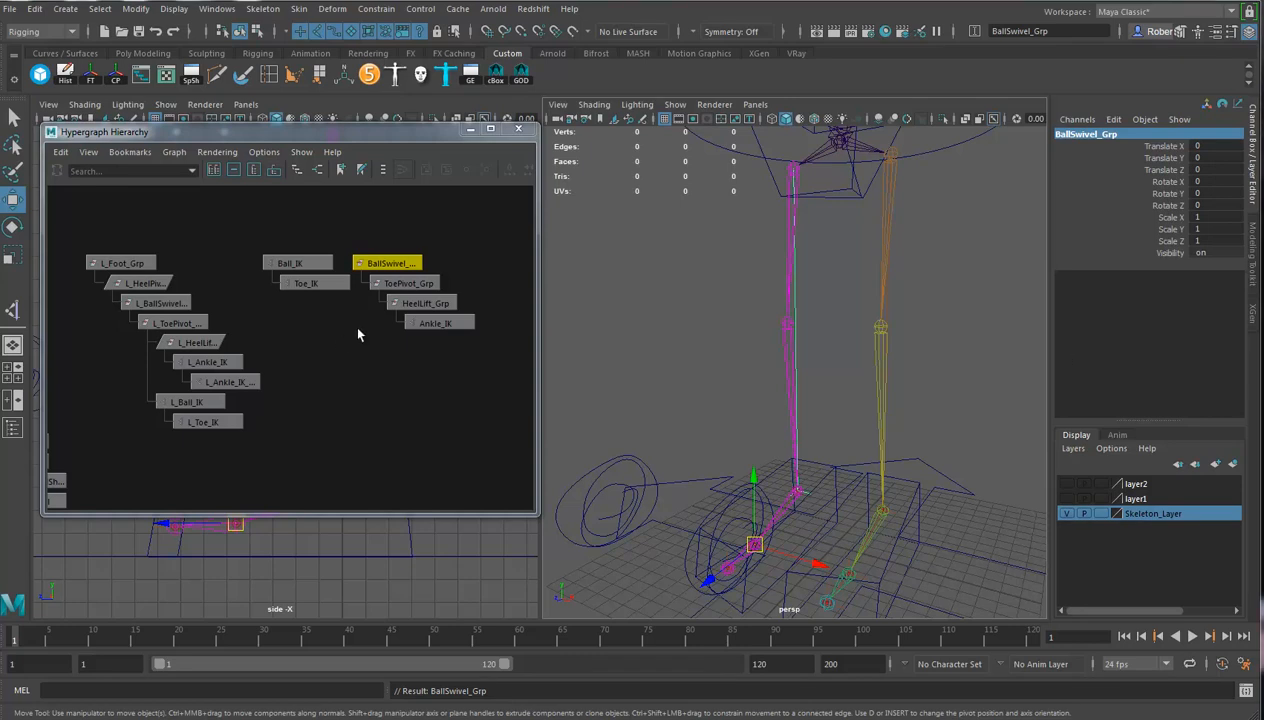
Group BallSwivel_Grp, show layer2 and snap the new group's pivot to the back of the right heel's sole
{"action": "left_click_drag", "start_coordinate": [588, 405], "coordinate": [605, 376], "text": "alt"}
{"action": "key", "text": "ctrl+g"}
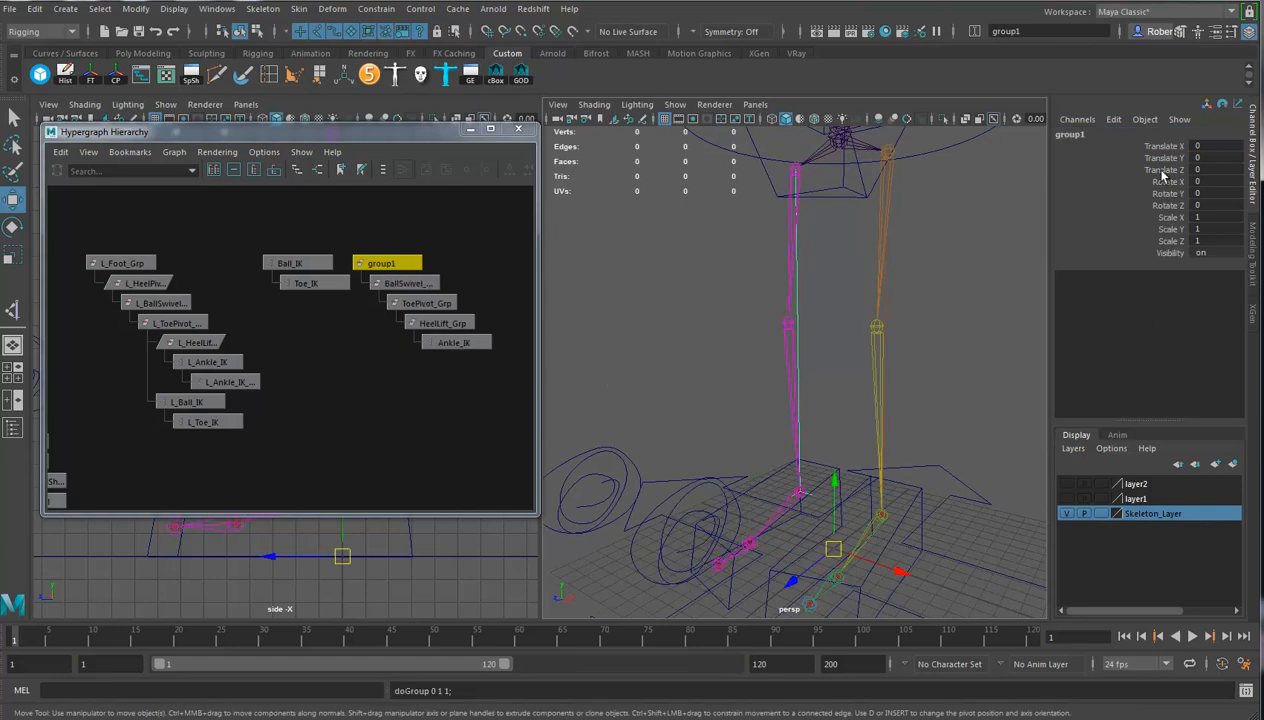
{"action": "left_click_drag", "start_coordinate": [935, 495], "coordinate": [1030, 517], "text": "alt"}
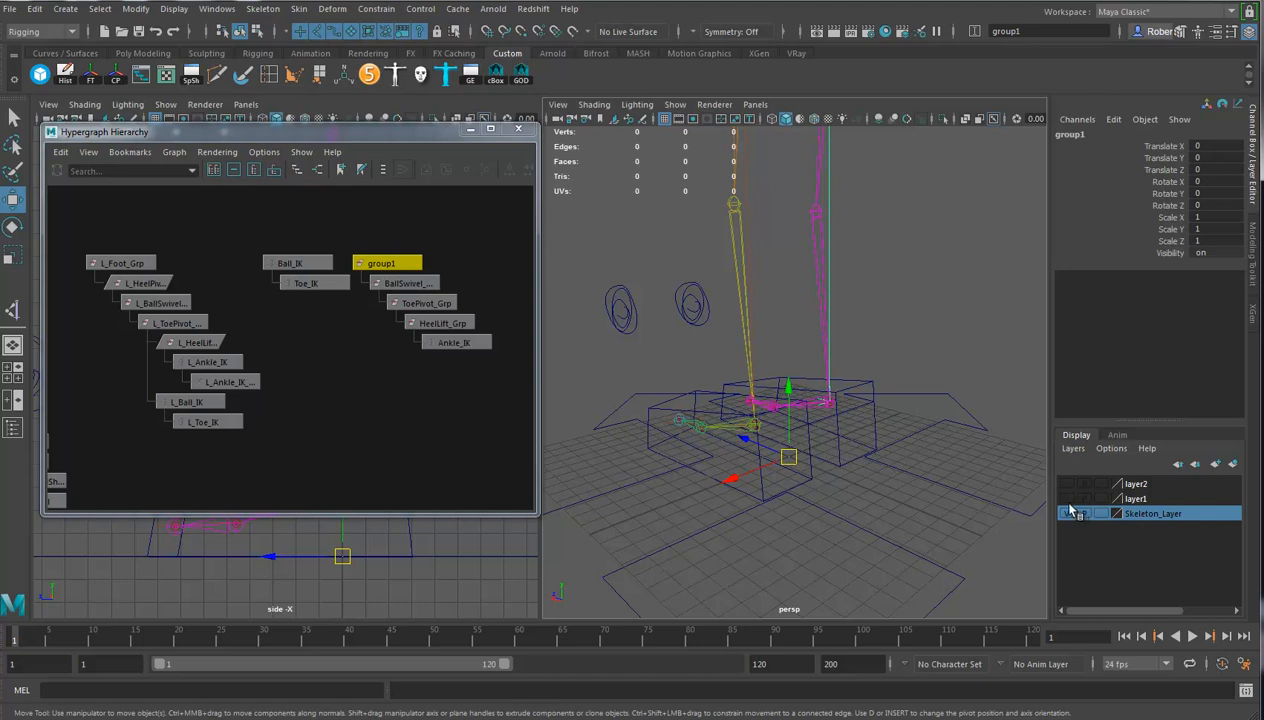
{"action": "left_click", "coordinate": [1066, 483]}
{"action": "left_click_drag", "start_coordinate": [853, 495], "coordinate": [897, 452], "text": "alt"}
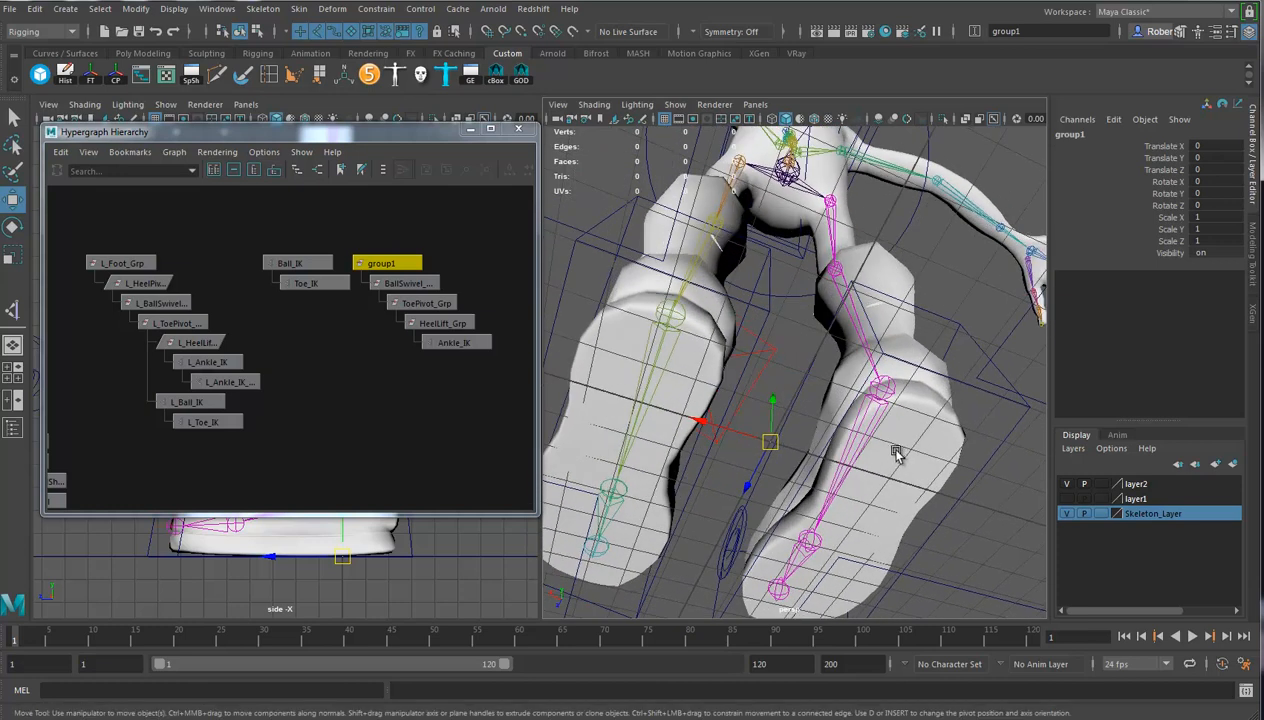
{"action": "key", "text": "v"}
{"action": "mouse_move", "coordinate": [920, 423]}
{"action": "middle_mouse_down"}
{"action": "mouse_move", "coordinate": [930, 400]}
{"action": "mouse_move", "coordinate": [918, 414]}
{"action": "middle_mouse_up"}
{"action": "left_click_drag", "start_coordinate": [918, 414], "coordinate": [962, 437], "text": "alt"}
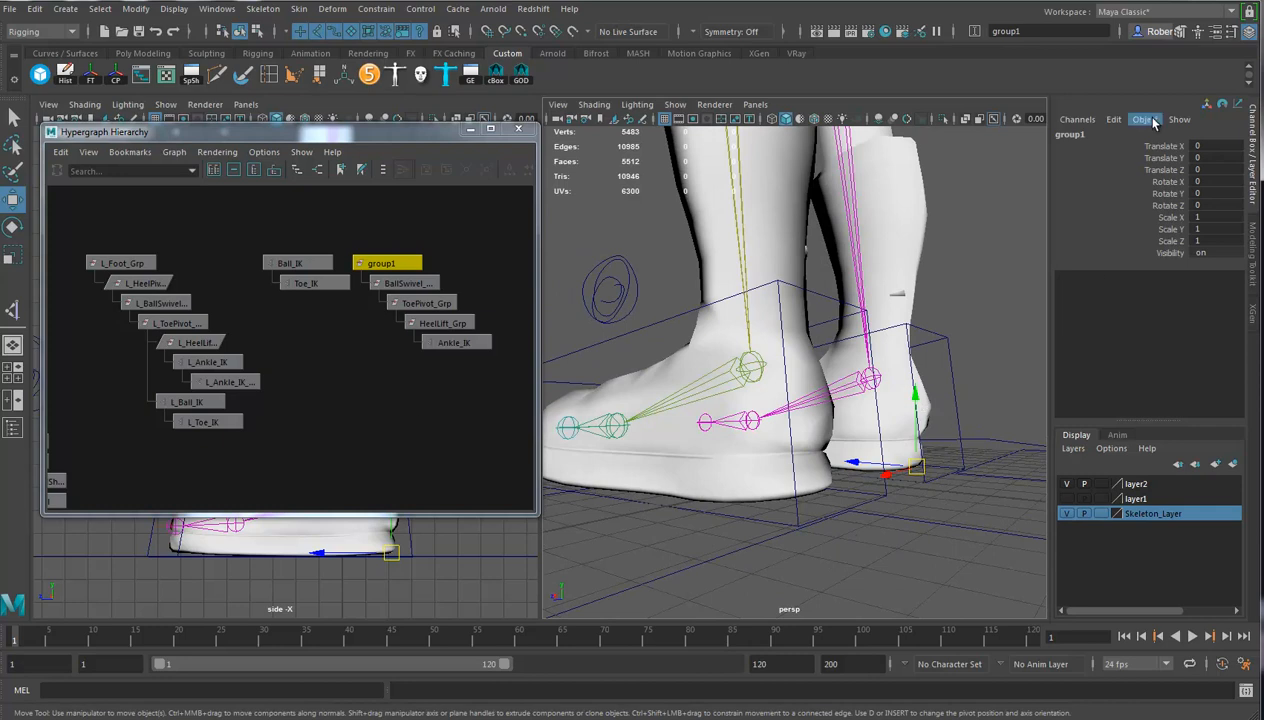
Rename the group containing BallSwivel_Grp as HeelPivot_Grp
{"action": "double_click", "coordinate": [1094, 135]}
{"action": "type", "text": "HeelPivot_Grp"}
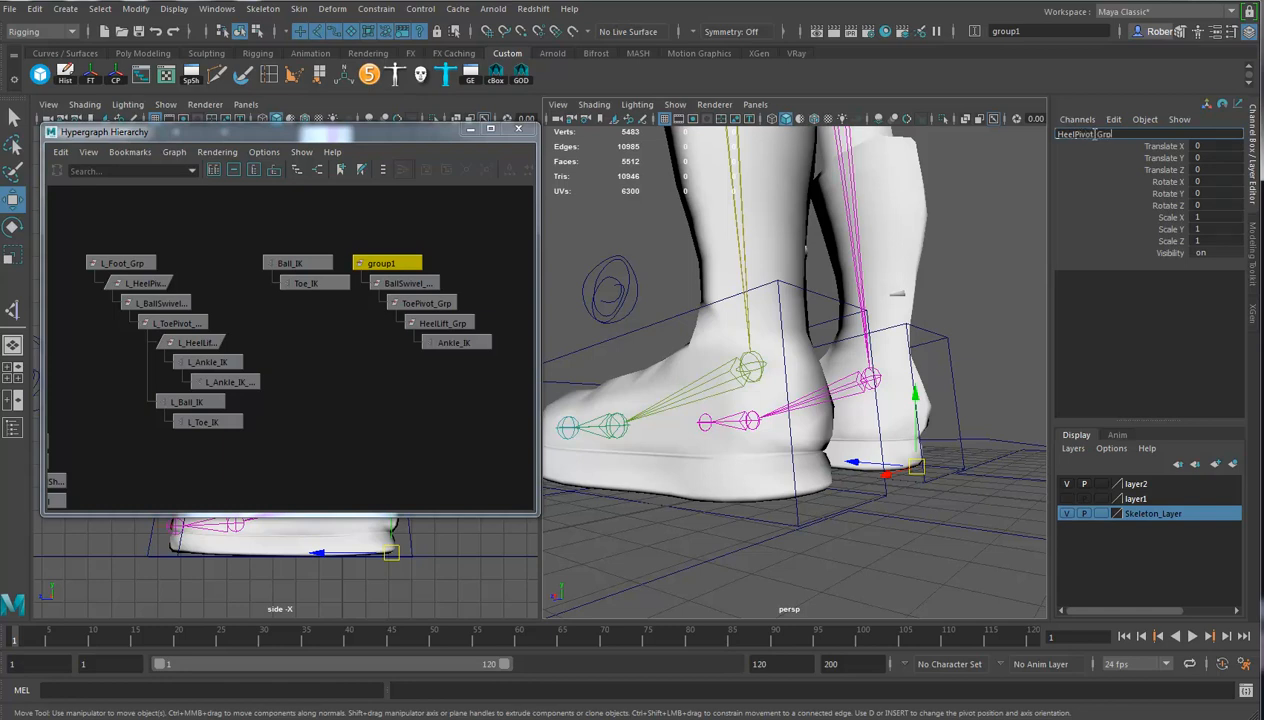
{"action": "key", "text": "Return"}
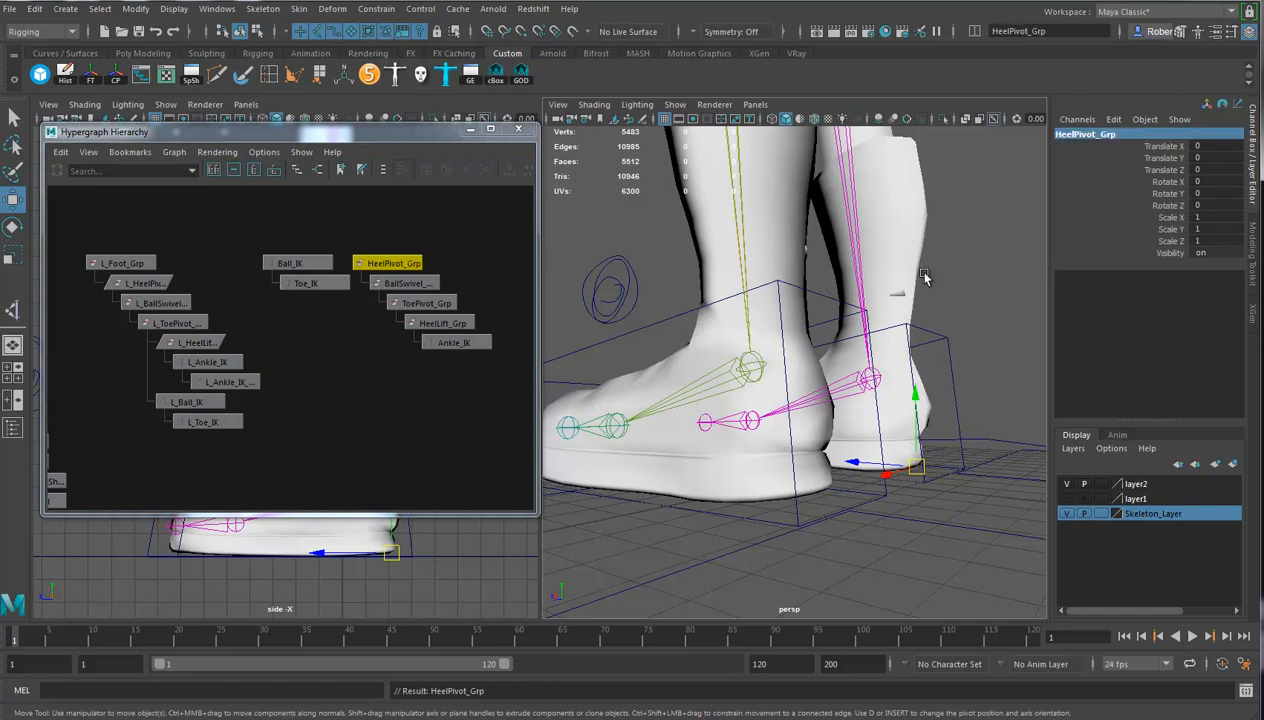
Move the pivot of L_HeelPivot_Grp back along the sole to line up with the pivot of HeelPivot_Grp
{"action": "left_click_drag", "start_coordinate": [868, 440], "coordinate": [540, 515], "text": "alt"}
{"action": "right_click_drag", "start_coordinate": [418, 594], "coordinate": [454, 553], "text": "alt"}
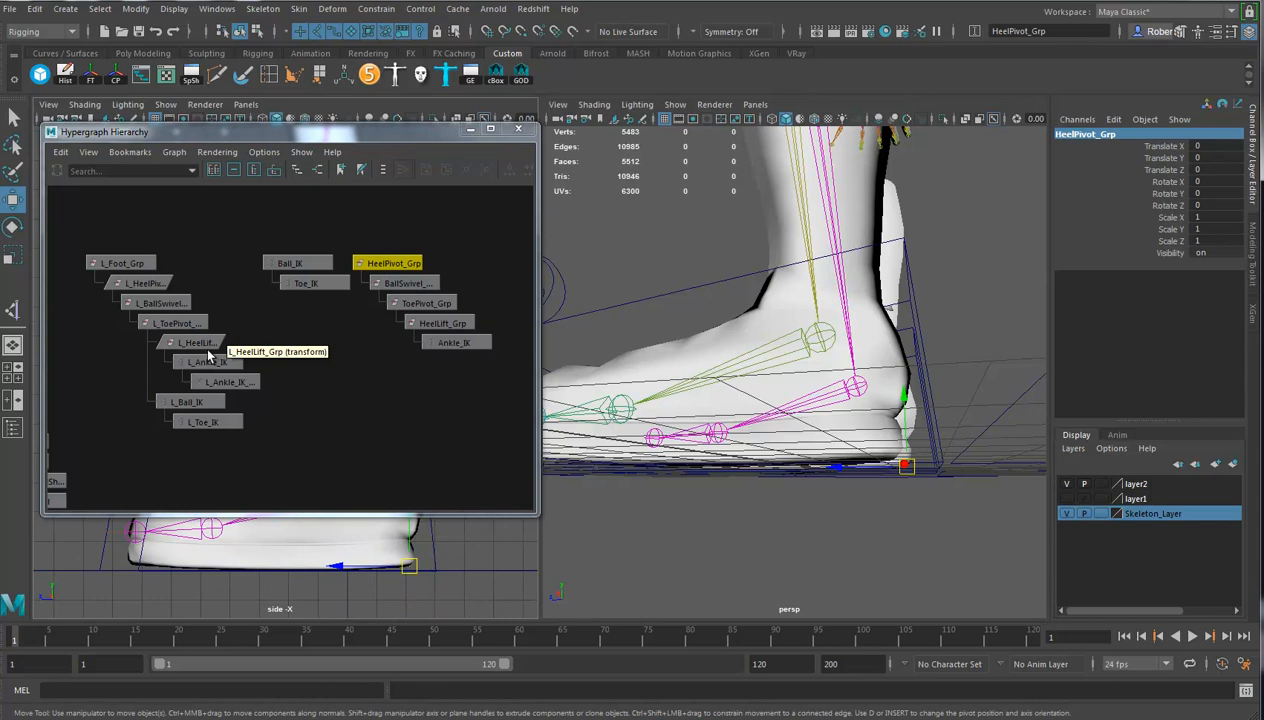
{"action": "left_click", "coordinate": [140, 286]}
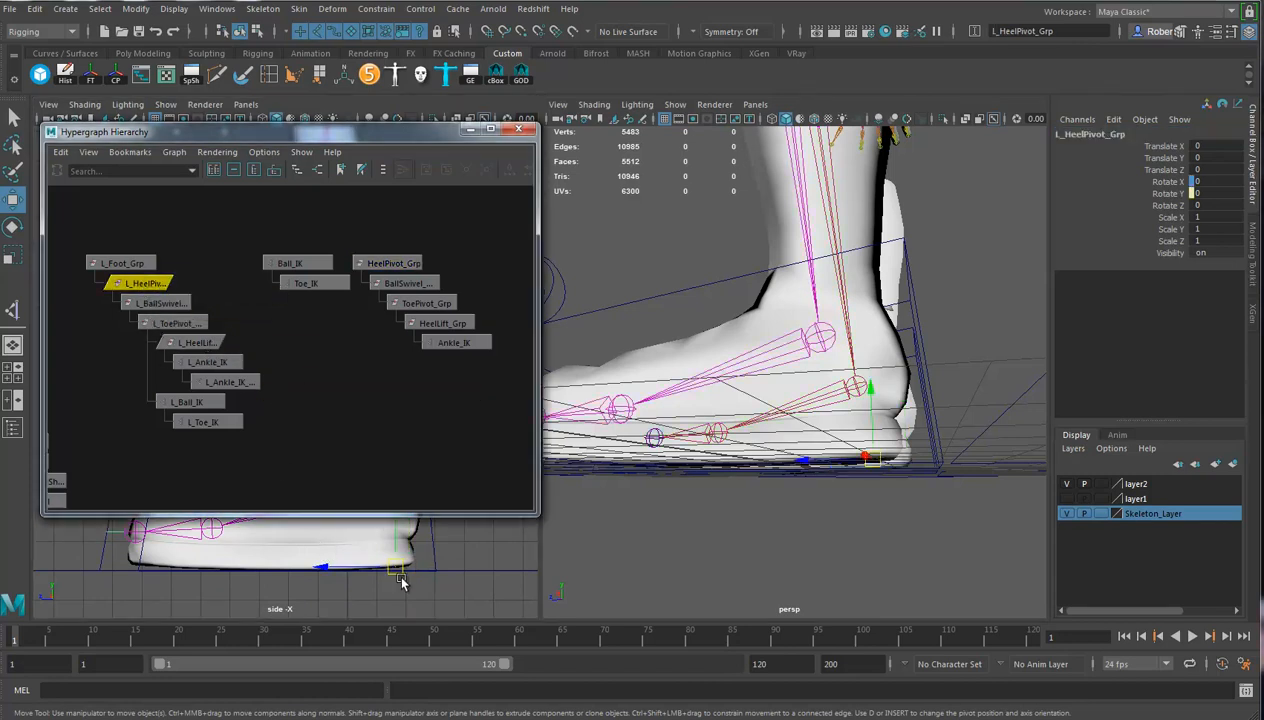
{"action": "left_click", "coordinate": [391, 266]}
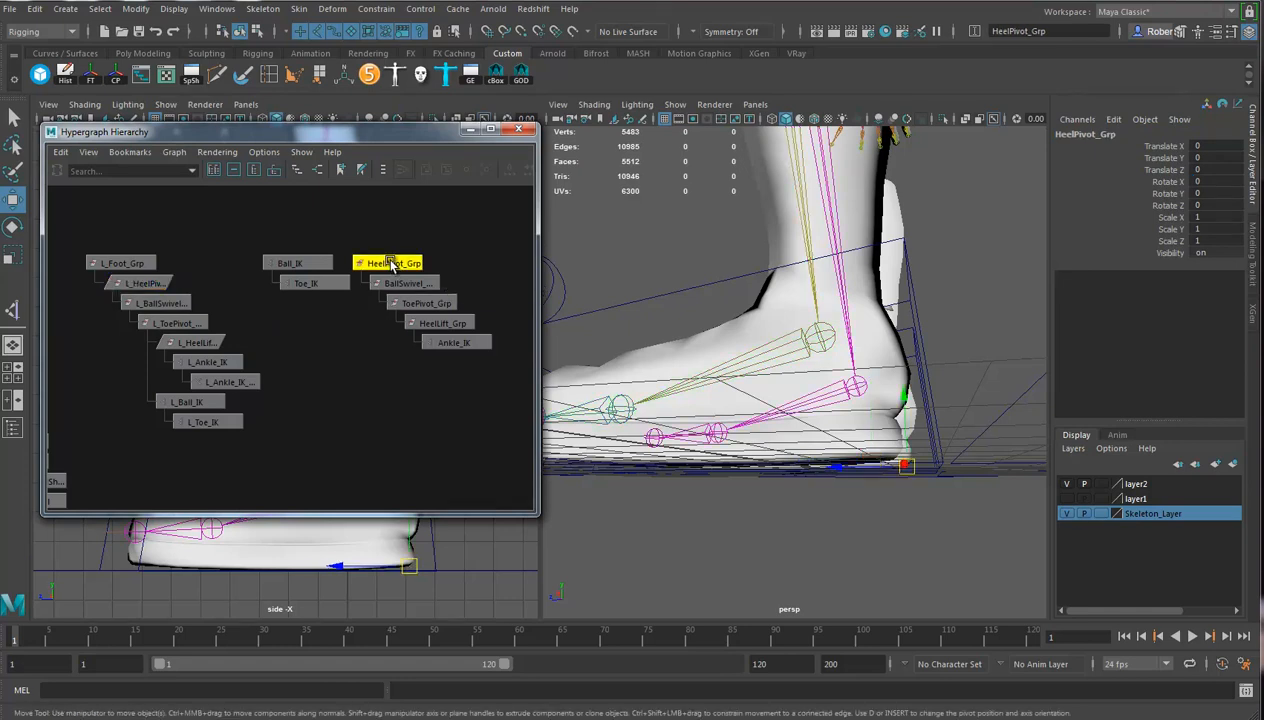
{"action": "left_click", "coordinate": [145, 283]}
{"action": "left_click_drag", "start_coordinate": [330, 568], "coordinate": [410, 570]}
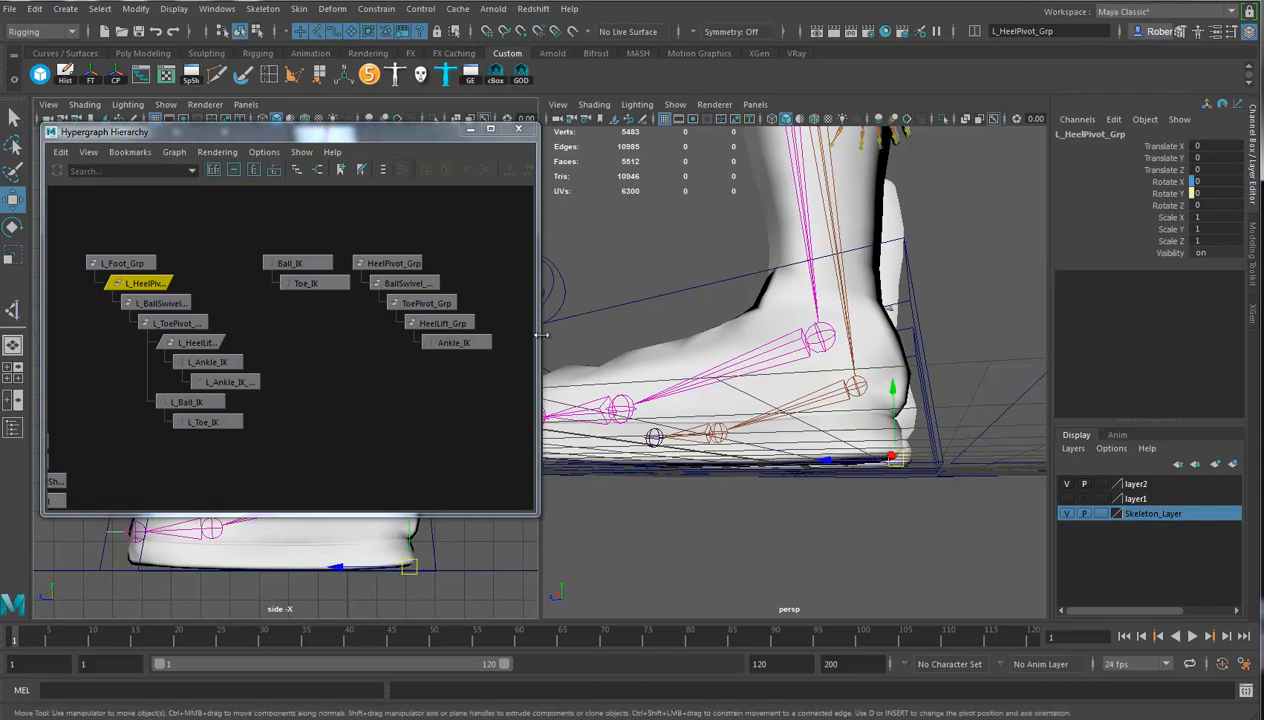
Select HeelPivot_Grp and L_HeelPivot_Grp together and move both pivots slightly forward under the heels
{"action": "left_click", "coordinate": [397, 263]}
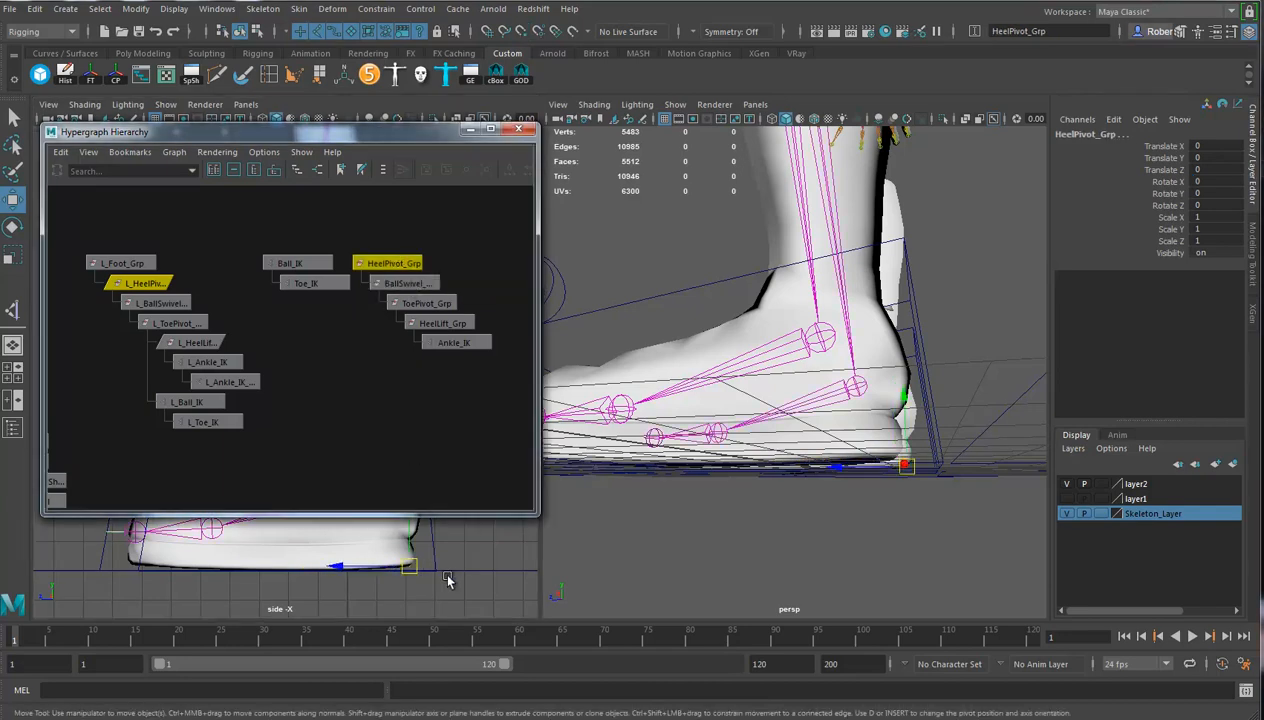
{"action": "left_click", "coordinate": [398, 264]}
{"action": "left_click", "coordinate": [132, 287]}
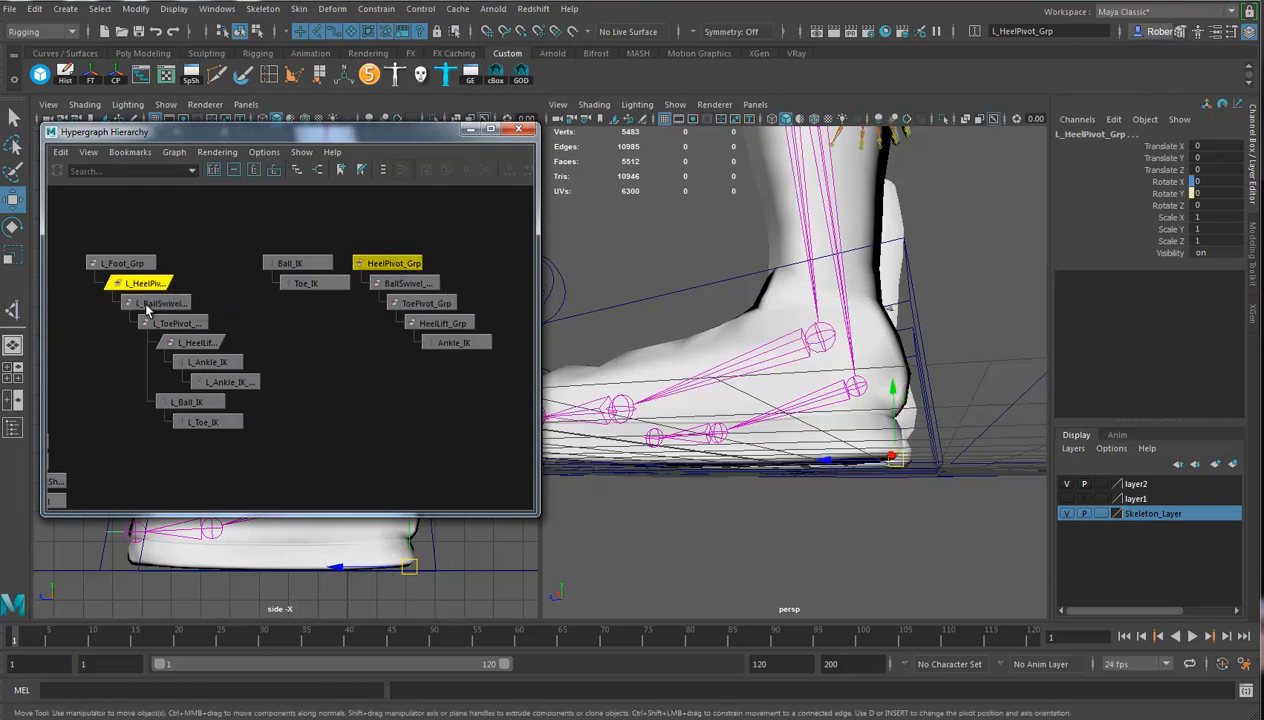
{"action": "key", "text": "d"}
{"action": "left_click", "coordinate": [369, 566]}
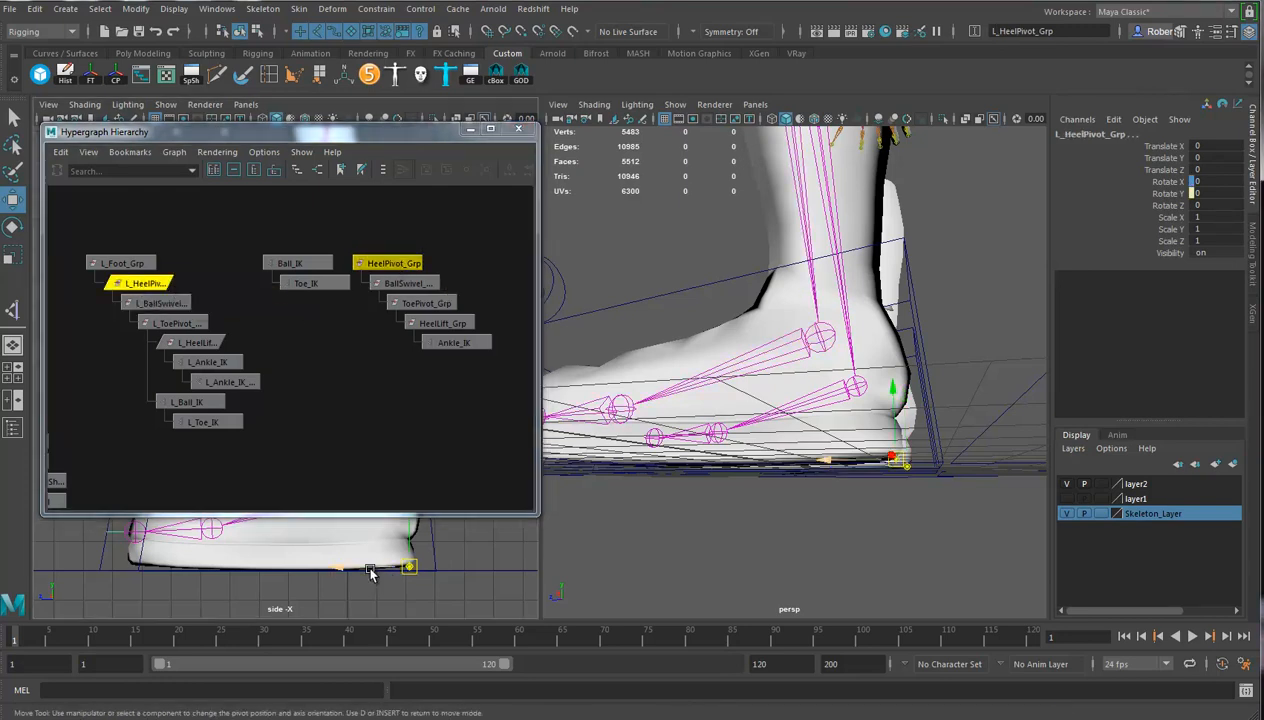
{"action": "left_click_drag", "start_coordinate": [369, 568], "coordinate": [354, 575]}
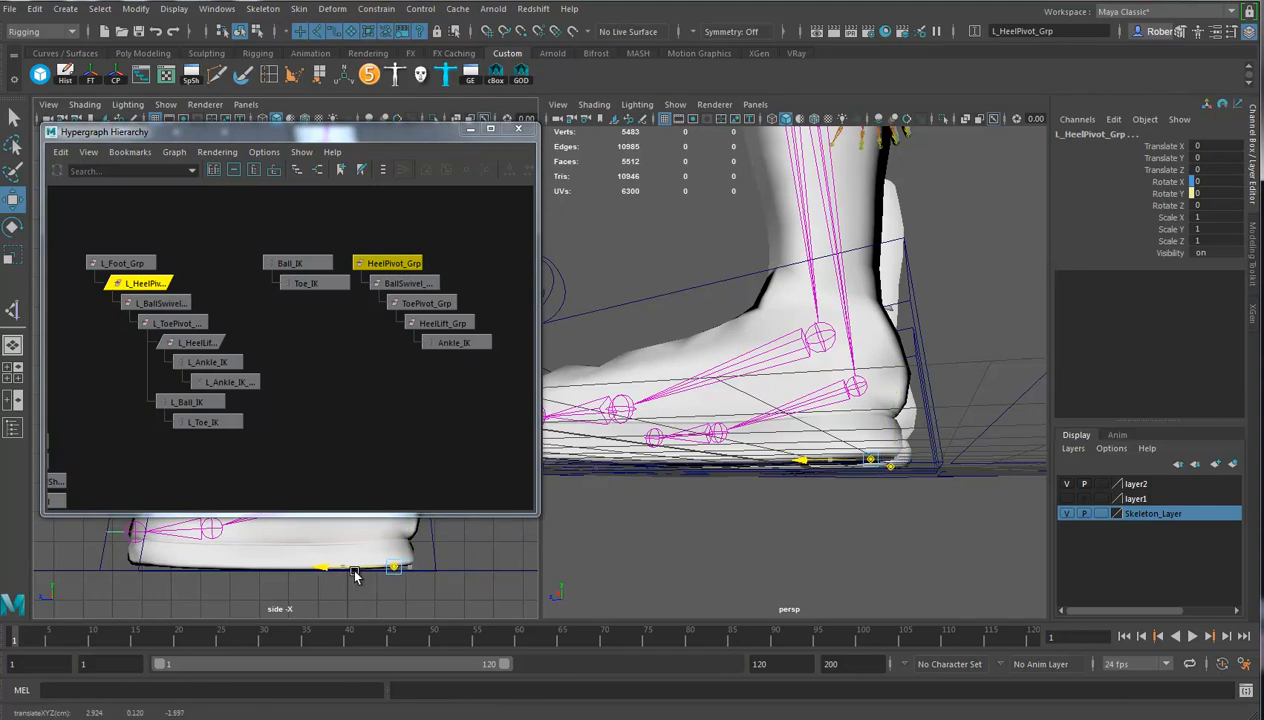
{"action": "left_click_drag", "start_coordinate": [860, 474], "coordinate": [858, 510], "text": "alt"}
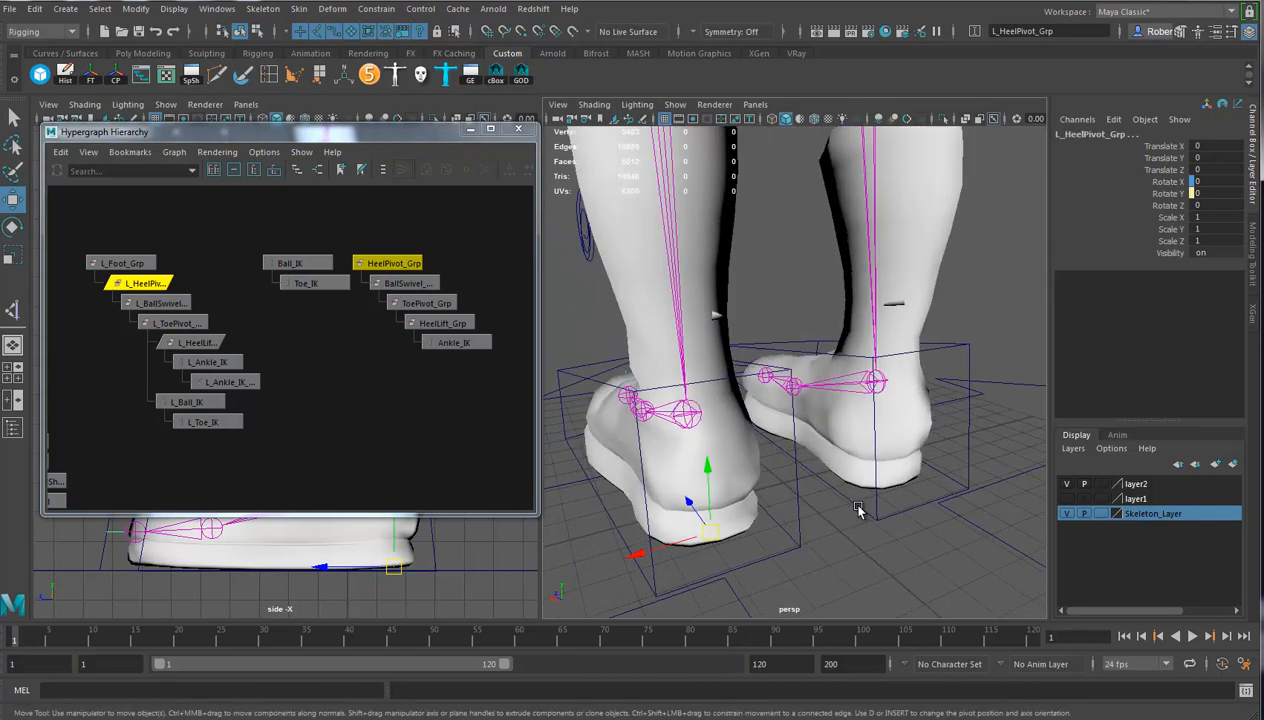
Hide layer2, then group HeelPivot_Grp and place the new group's pivot on the right ankle joint
{"action": "left_click", "coordinate": [396, 266]}
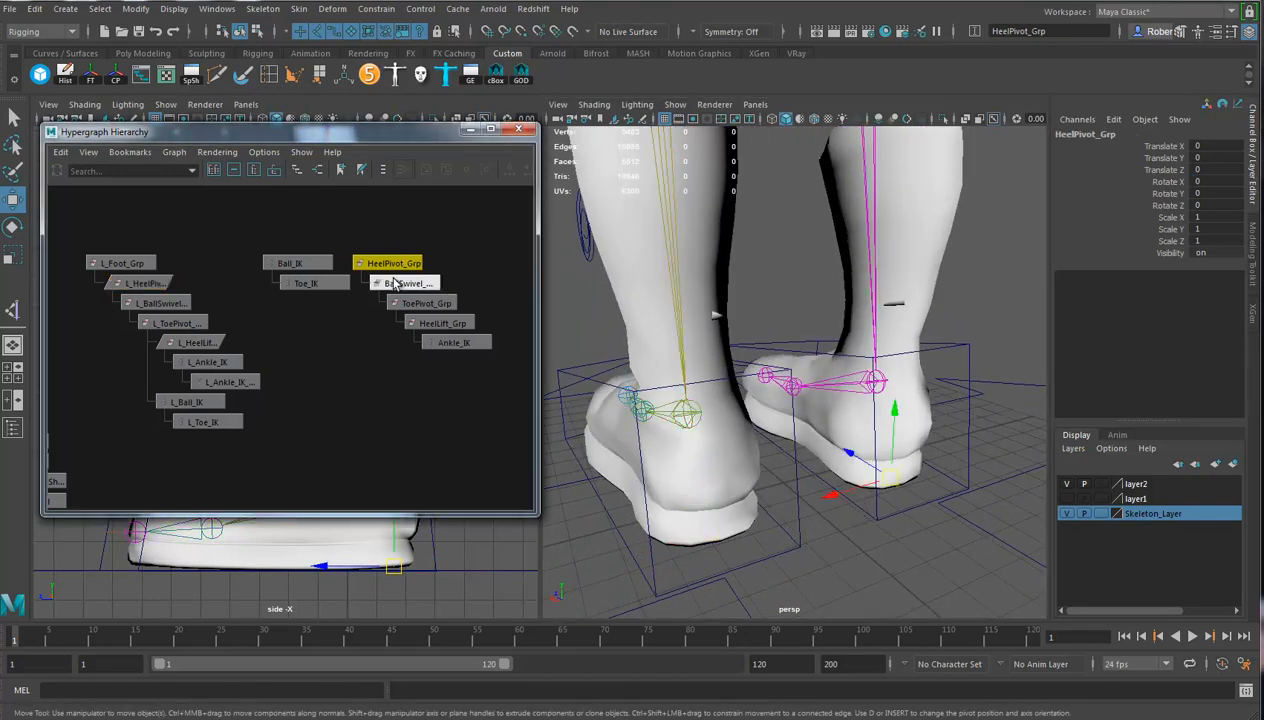
{"action": "left_click_drag", "start_coordinate": [960, 470], "coordinate": [1003, 489], "text": "alt"}
{"action": "left_click", "coordinate": [1068, 485]}
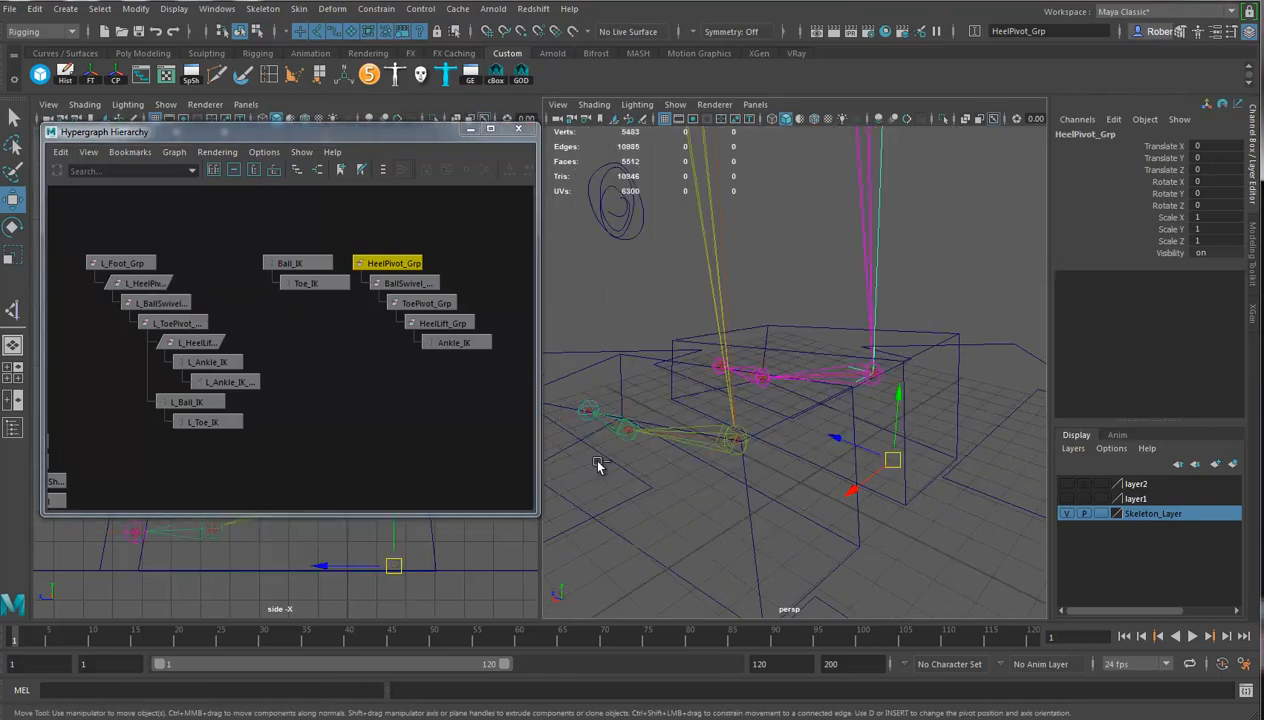
{"action": "key", "text": "ctrl+g"}
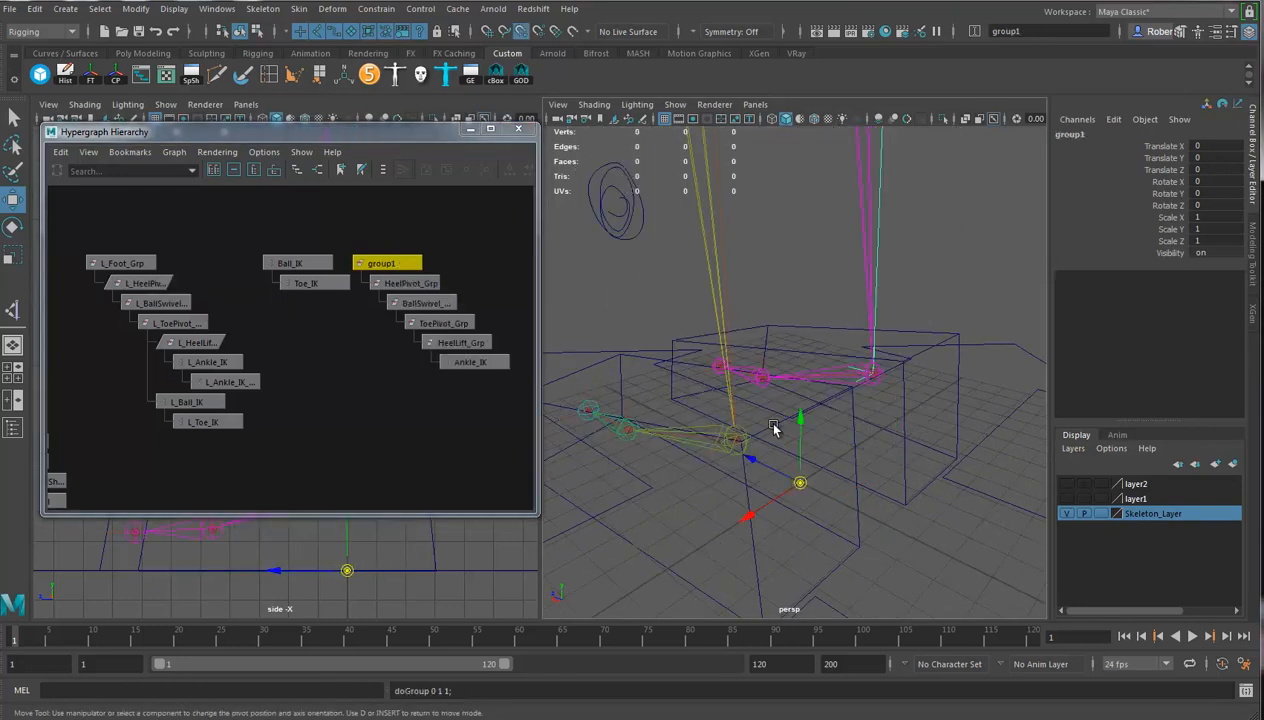
{"action": "left_click_drag", "start_coordinate": [800, 483], "coordinate": [870, 372]}
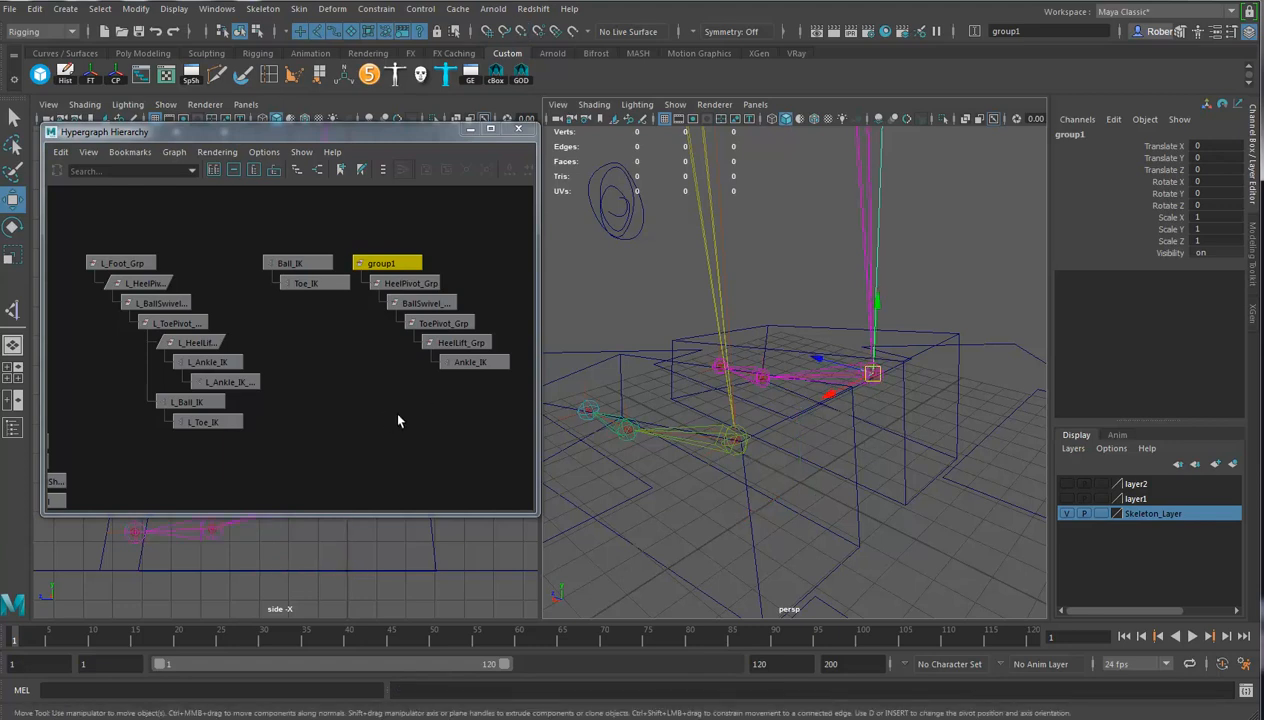
Parent Ball_IK under ToePivot_Grp and rename the right foot's topmost group as Foot_Grp
{"action": "left_click_drag", "start_coordinate": [806, 424], "coordinate": [808, 465], "text": "alt"}
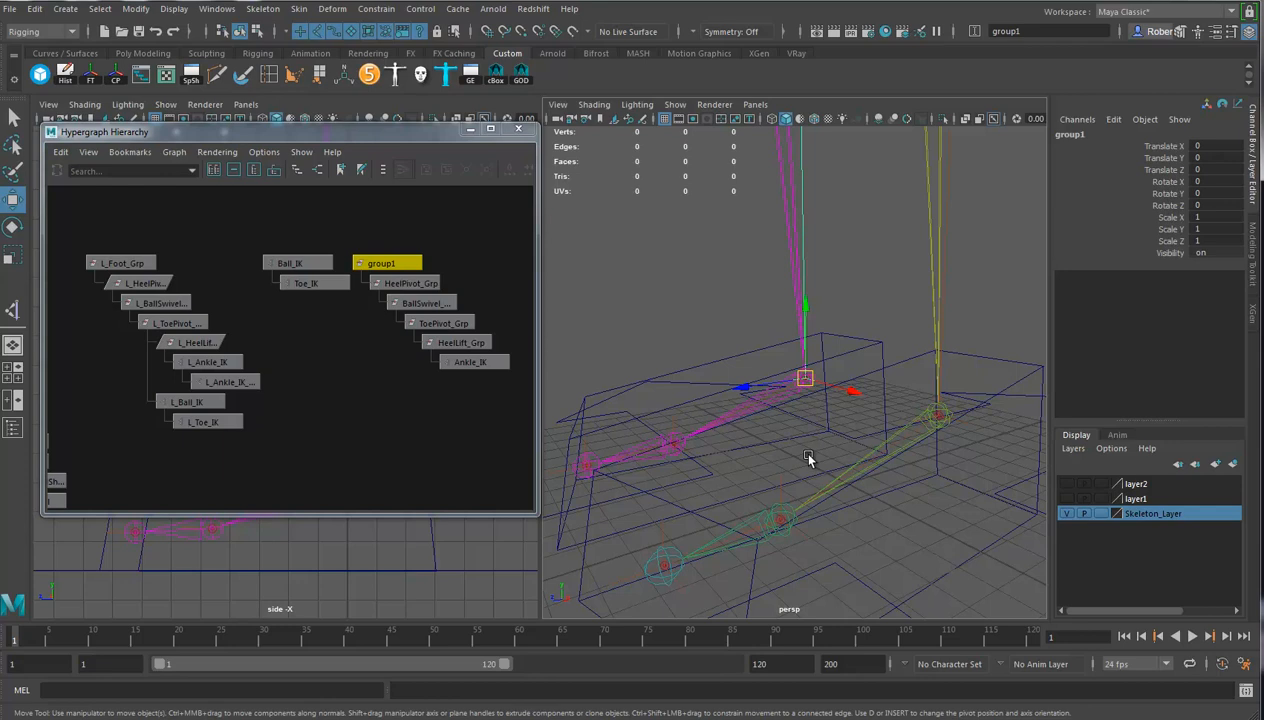
{"action": "middle_click_drag", "start_coordinate": [319, 264], "coordinate": [430, 328]}
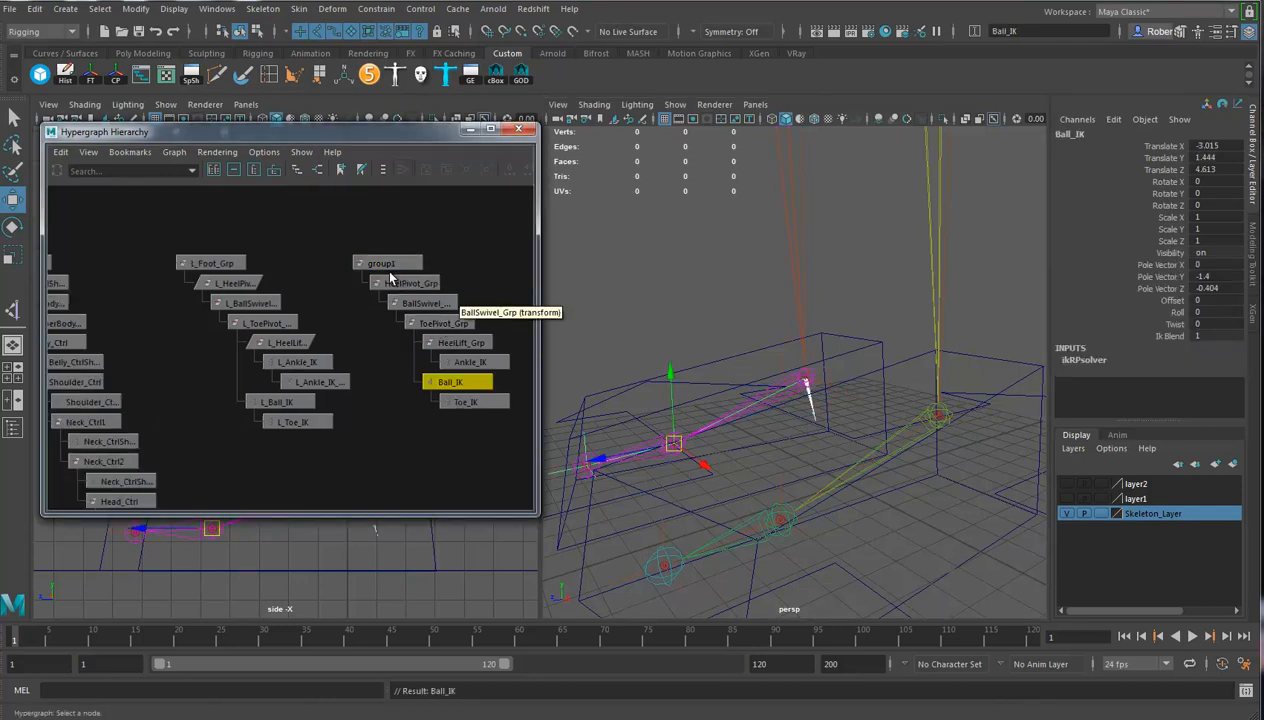
{"action": "left_click", "coordinate": [382, 263]}
{"action": "double_click", "coordinate": [1072, 133]}
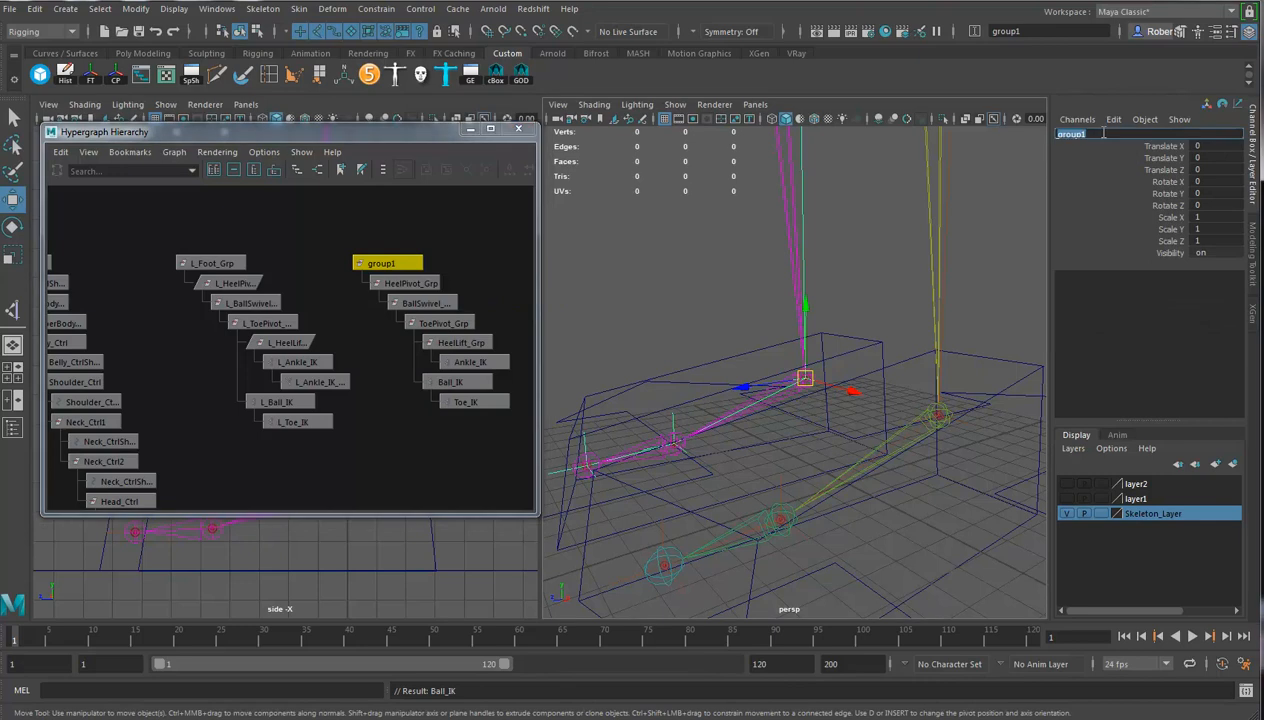
{"action": "type", "text": "R"}
{"action": "type", "text": "oot_Grp"}
{"action": "key", "text": "Return"}
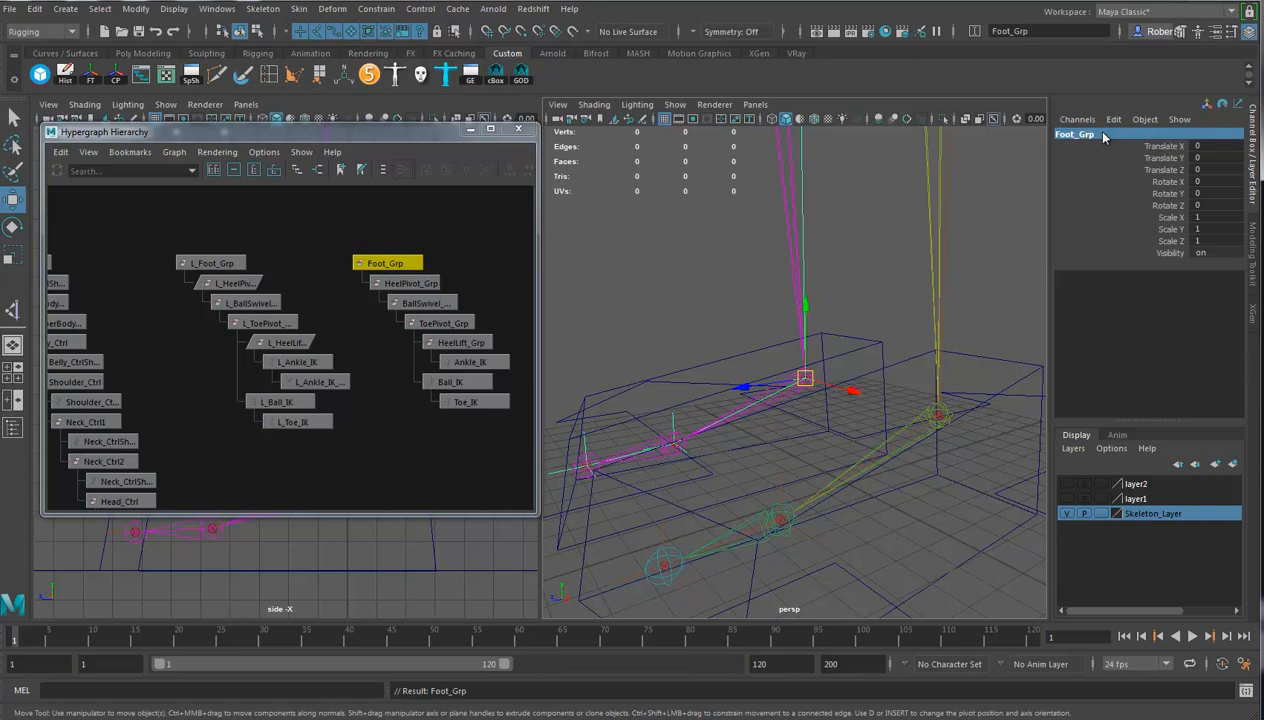
Add the prefix R_ to all names in the Foot_Grp hierarchy
{"action": "left_click", "coordinate": [136, 9]}
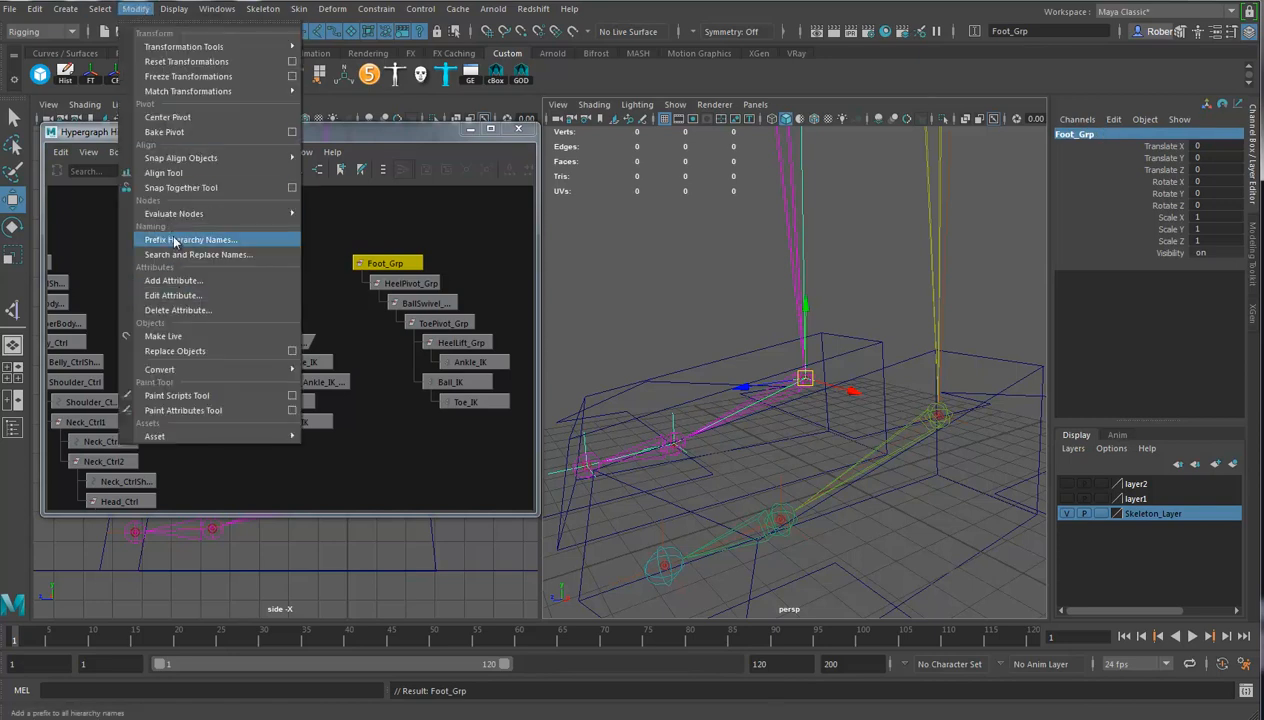
{"action": "left_click", "coordinate": [190, 240]}
{"action": "type", "text": "R_"}
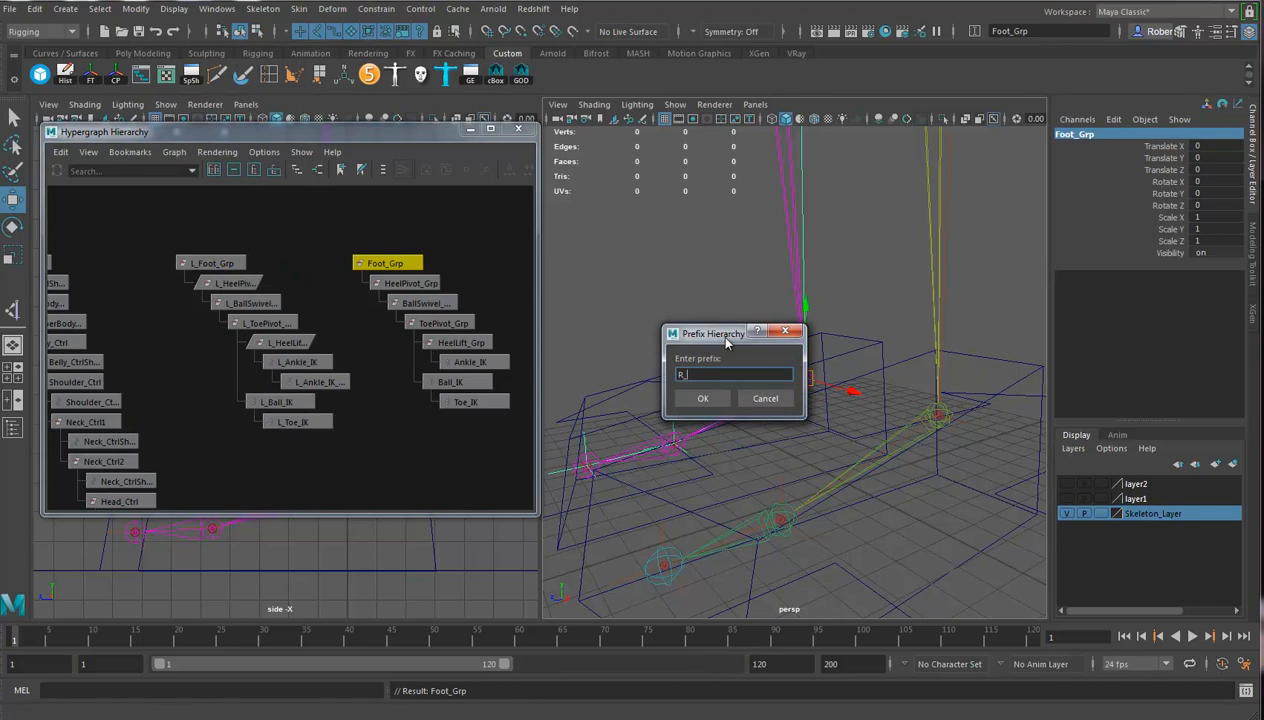
{"action": "key", "text": "Return"}
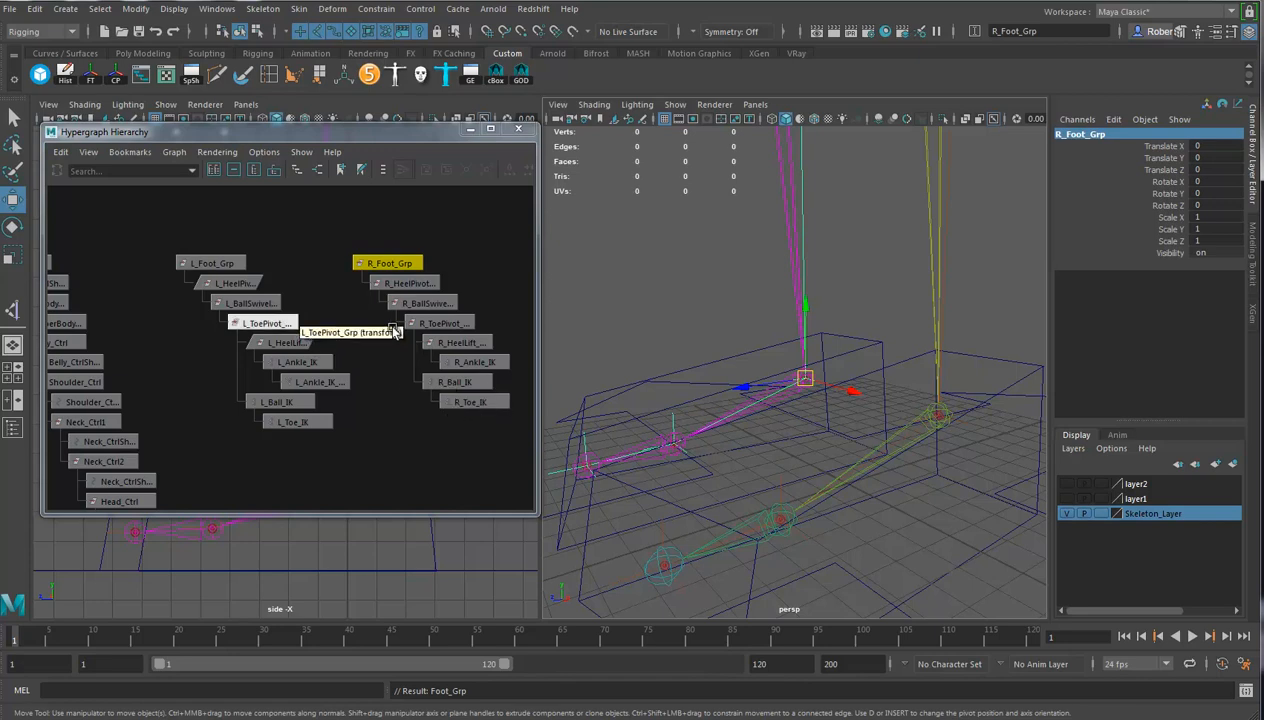
{"action": "left_click", "coordinate": [420, 303]}
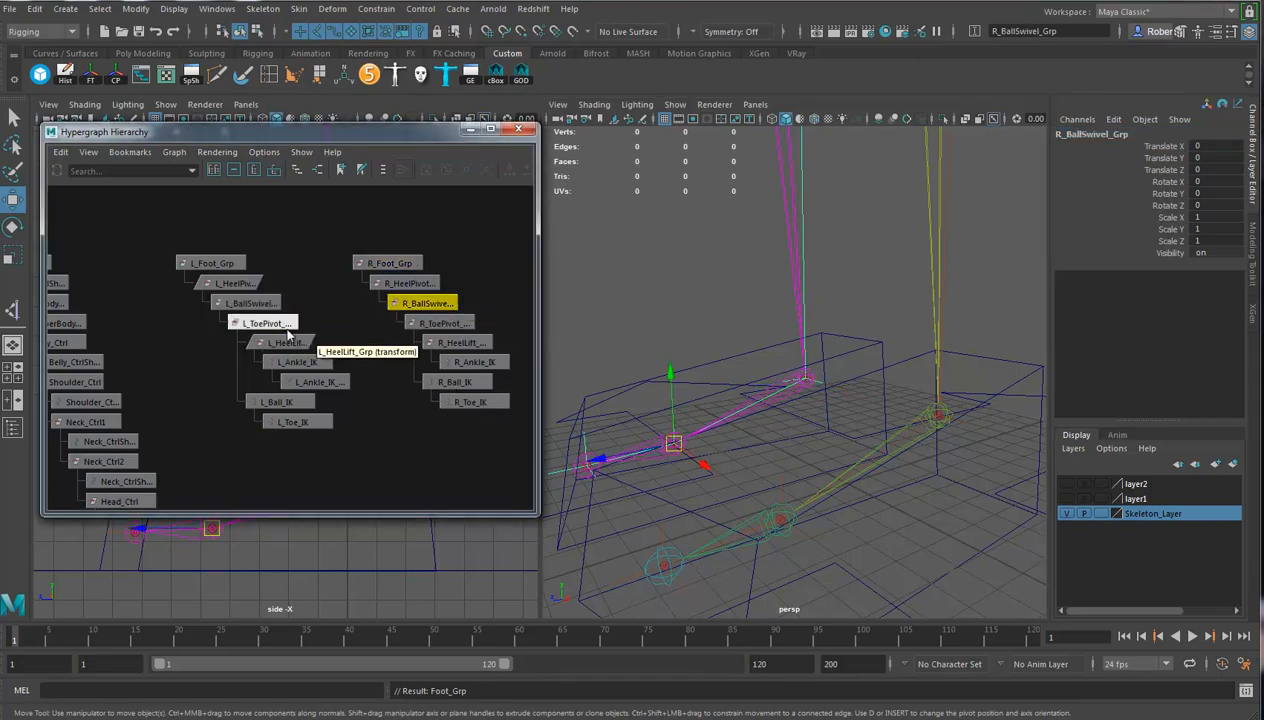
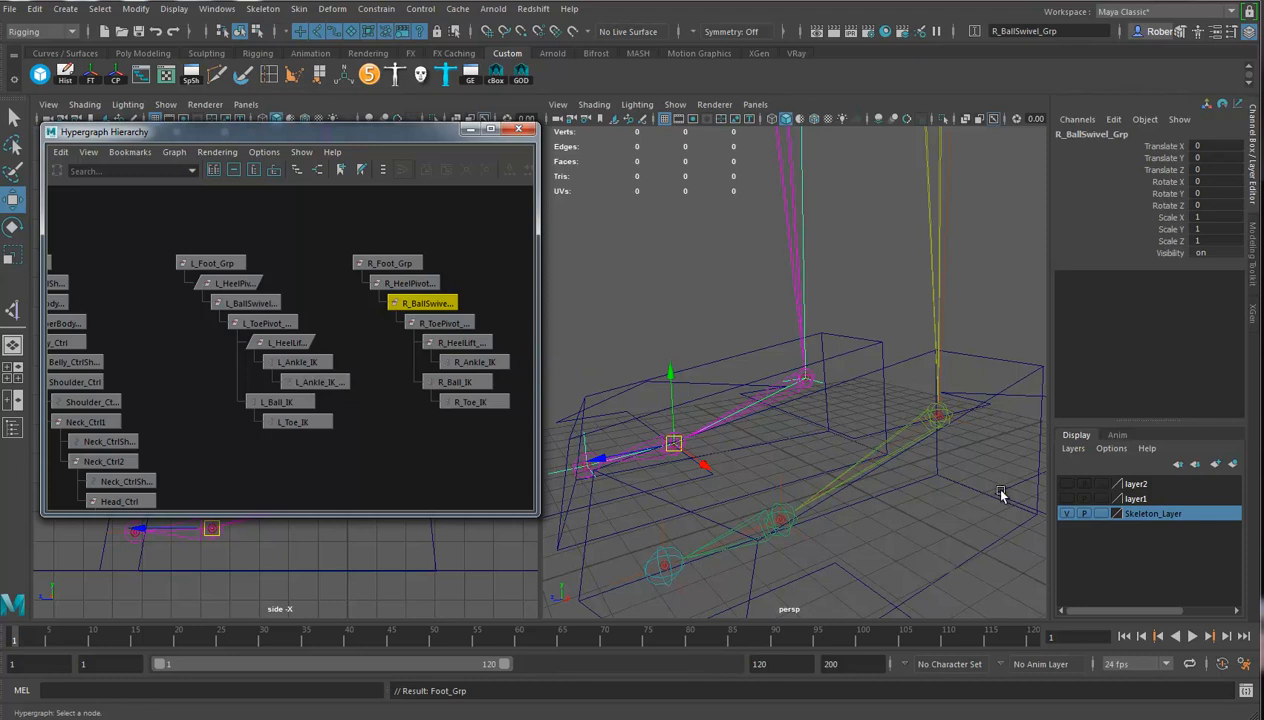
Constrain R_Ankle_IK to the right knee control with a pole vector constraint, then clear the selection
{"action": "right_click_drag", "start_coordinate": [866, 387], "coordinate": [606, 347], "text": "alt"}
{"action": "left_click_drag", "start_coordinate": [700, 374], "coordinate": [715, 400], "text": "alt"}
{"action": "right_click_drag", "start_coordinate": [715, 400], "coordinate": [787, 414], "text": "alt"}
{"action": "left_click_drag", "start_coordinate": [787, 414], "coordinate": [816, 390], "text": "alt"}
{"action": "mouse_move", "coordinate": [762, 345]}
{"action": "left_mouse_down", "text": "alt"}
{"action": "mouse_move", "coordinate": [770, 394]}
{"action": "mouse_move", "coordinate": [762, 362]}
{"action": "left_mouse_up", "text": "alt"}
{"action": "left_click", "coordinate": [699, 366]}
{"action": "left_click", "coordinate": [826, 378], "text": "shift"}
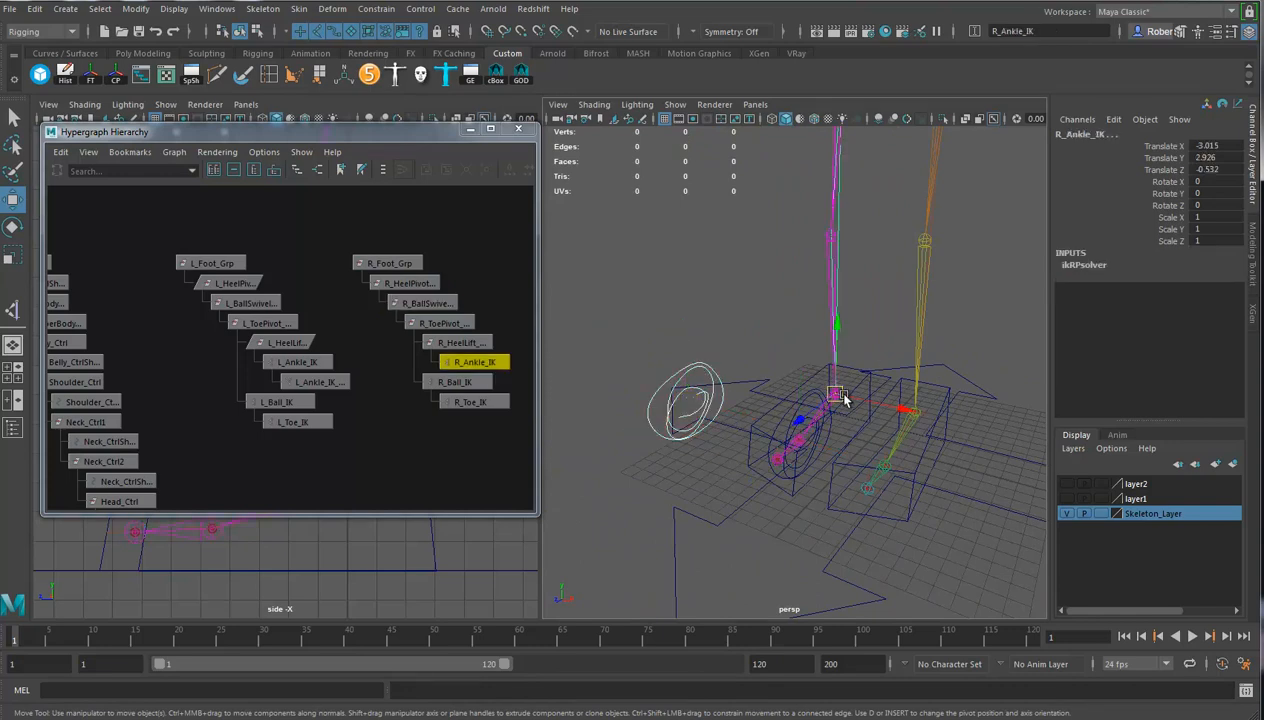
{"action": "left_click", "coordinate": [375, 9]}
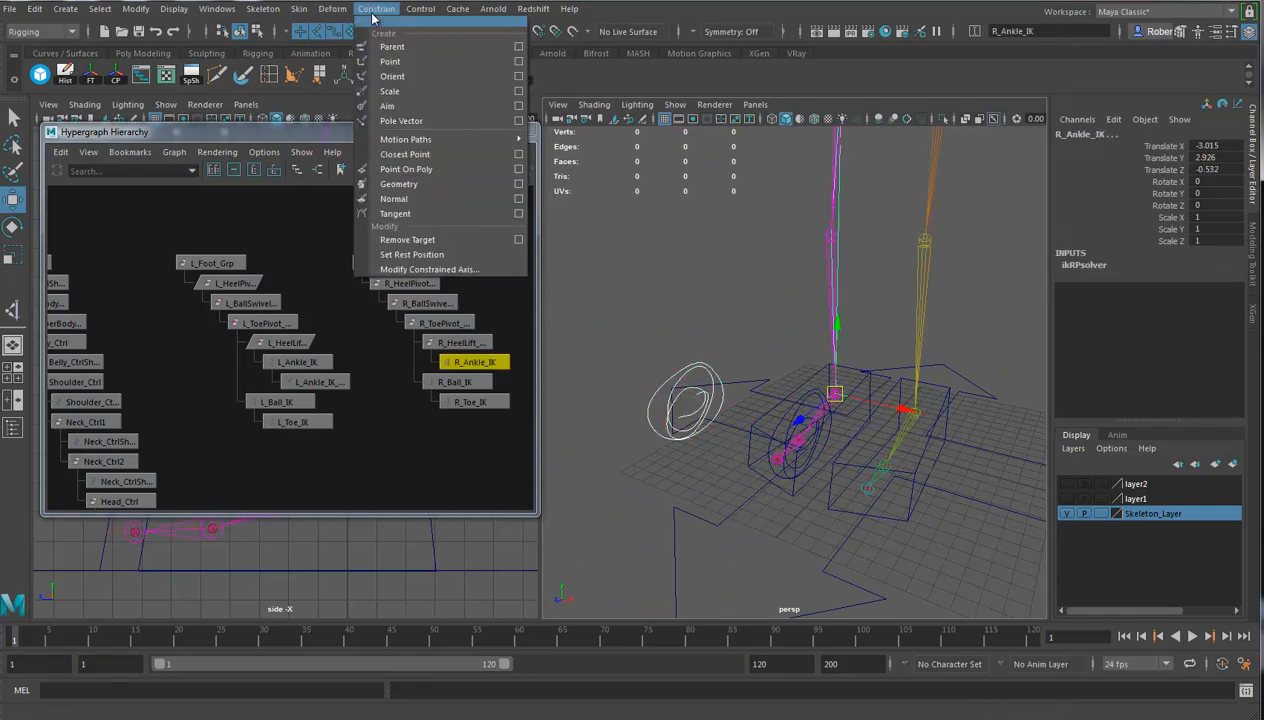
{"action": "left_click", "coordinate": [401, 121]}
{"action": "left_click_drag", "start_coordinate": [743, 395], "coordinate": [837, 410], "text": "alt"}
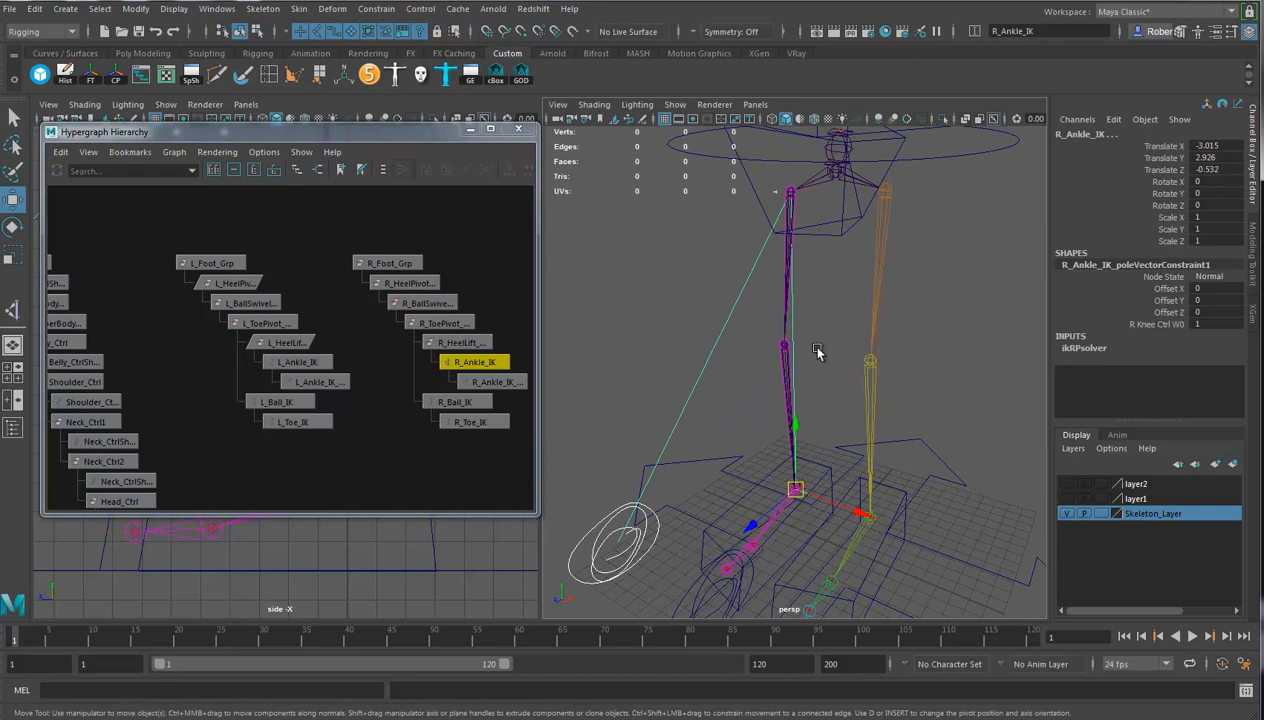
{"action": "left_click_drag", "start_coordinate": [824, 350], "coordinate": [815, 342], "text": "alt"}
{"action": "left_click", "coordinate": [906, 314]}
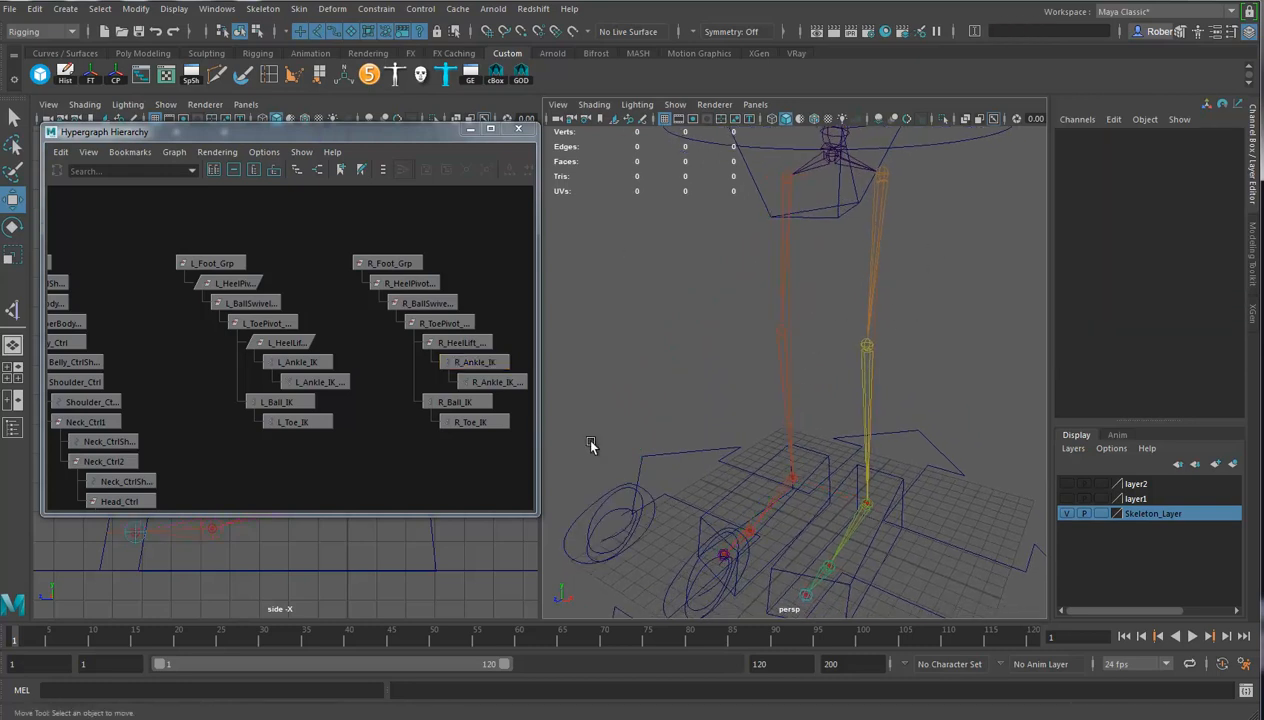
Load R_Foot_Ctrl as the output source in the Connection Editor
{"action": "left_click", "coordinate": [818, 470]}
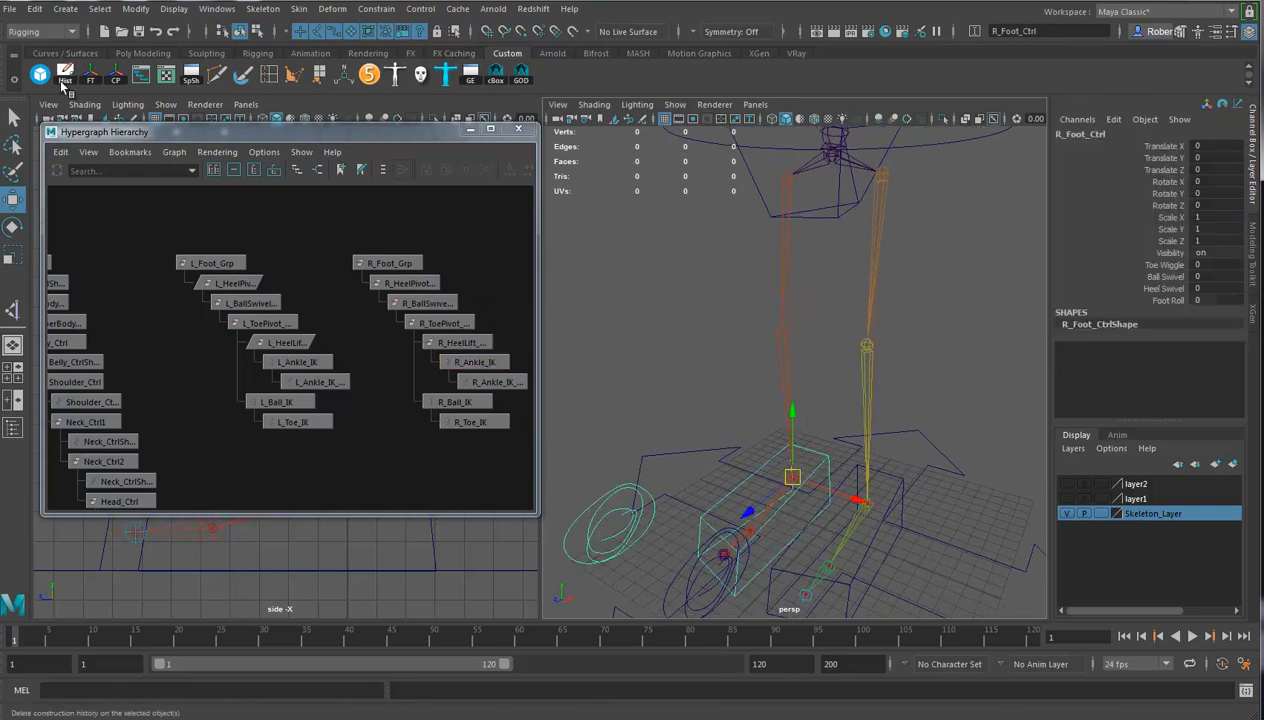
{"action": "left_click", "coordinate": [217, 8]}
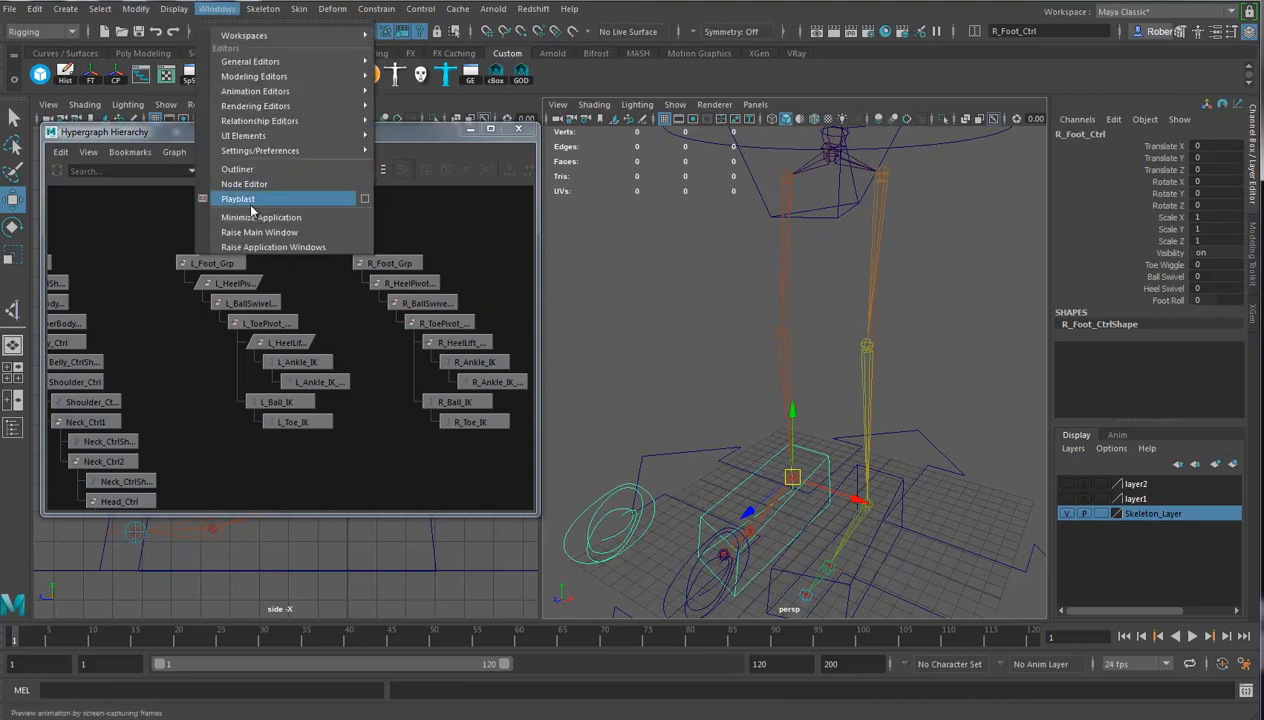
{"action": "mouse_move", "coordinate": [250, 61]}
{"action": "left_click", "coordinate": [427, 241]}
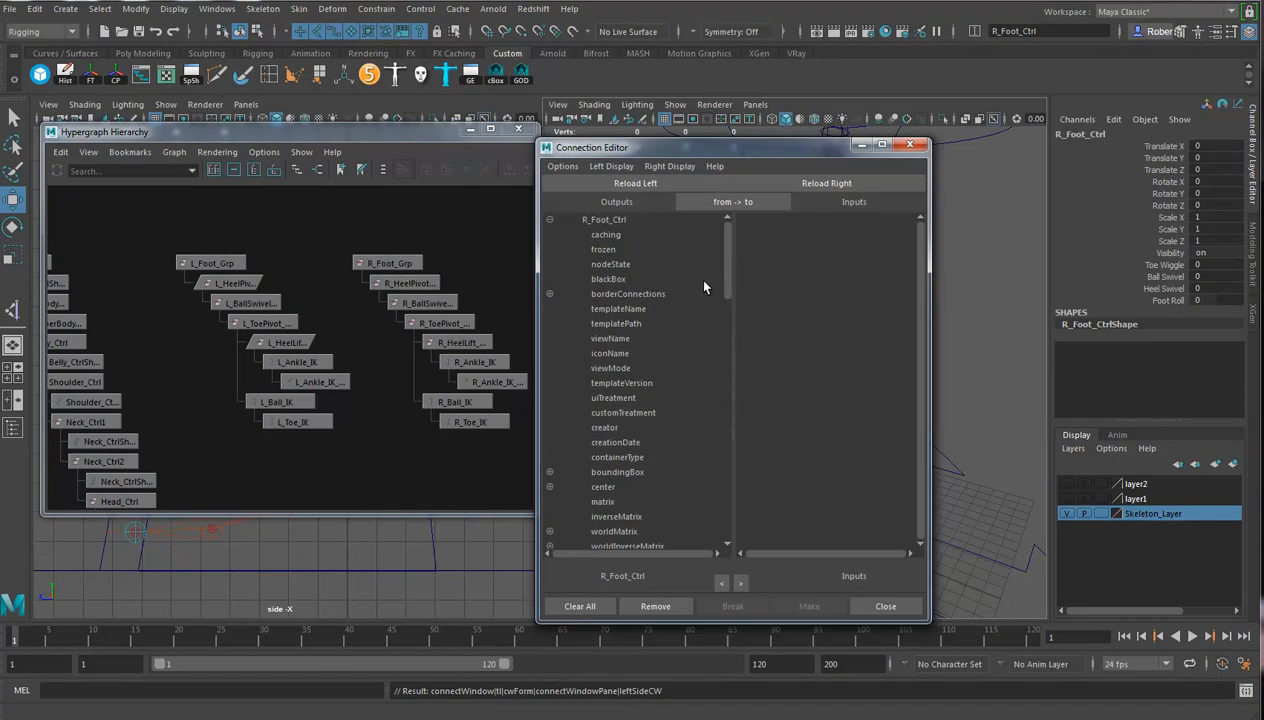
Connect the ToeWiggle attribute of R_Foot_Ctrl to the rotateX of R_Ball_IK
{"action": "left_click_drag", "start_coordinate": [728, 264], "coordinate": [728, 500]}
{"action": "left_click", "coordinate": [611, 487]}
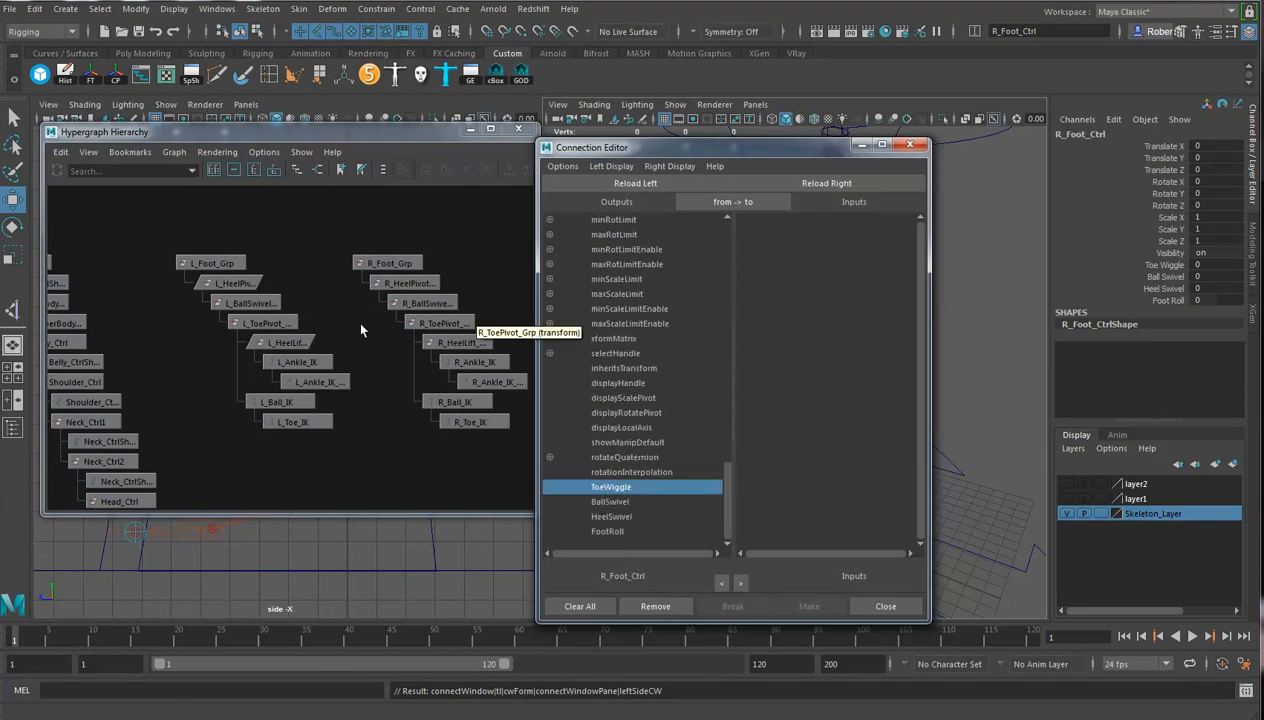
{"action": "left_click", "coordinate": [452, 402]}
{"action": "left_click", "coordinate": [808, 186]}
{"action": "scroll", "coordinate": [840, 400], "scroll_direction": "down", "scroll_amount": 10}
{"action": "scroll", "coordinate": [852, 440], "scroll_direction": "down", "scroll_amount": 5}
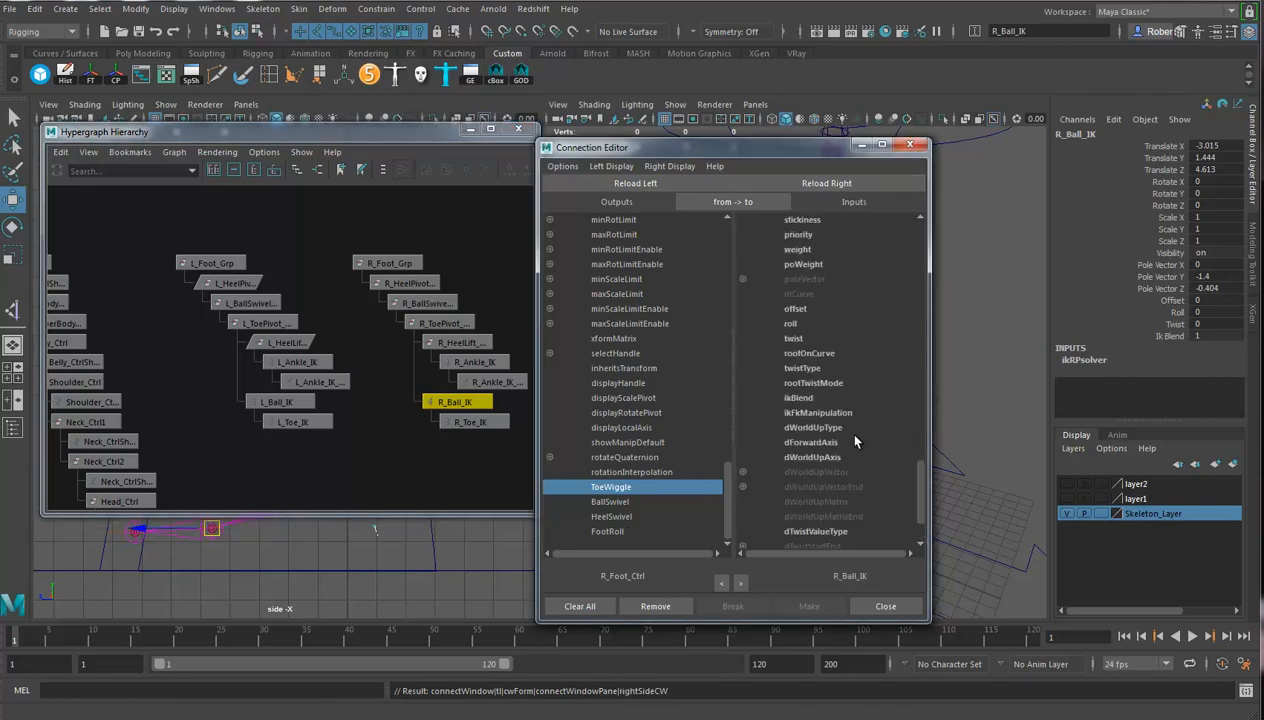
{"action": "scroll", "coordinate": [806, 310], "scroll_direction": "up", "scroll_amount": 10}
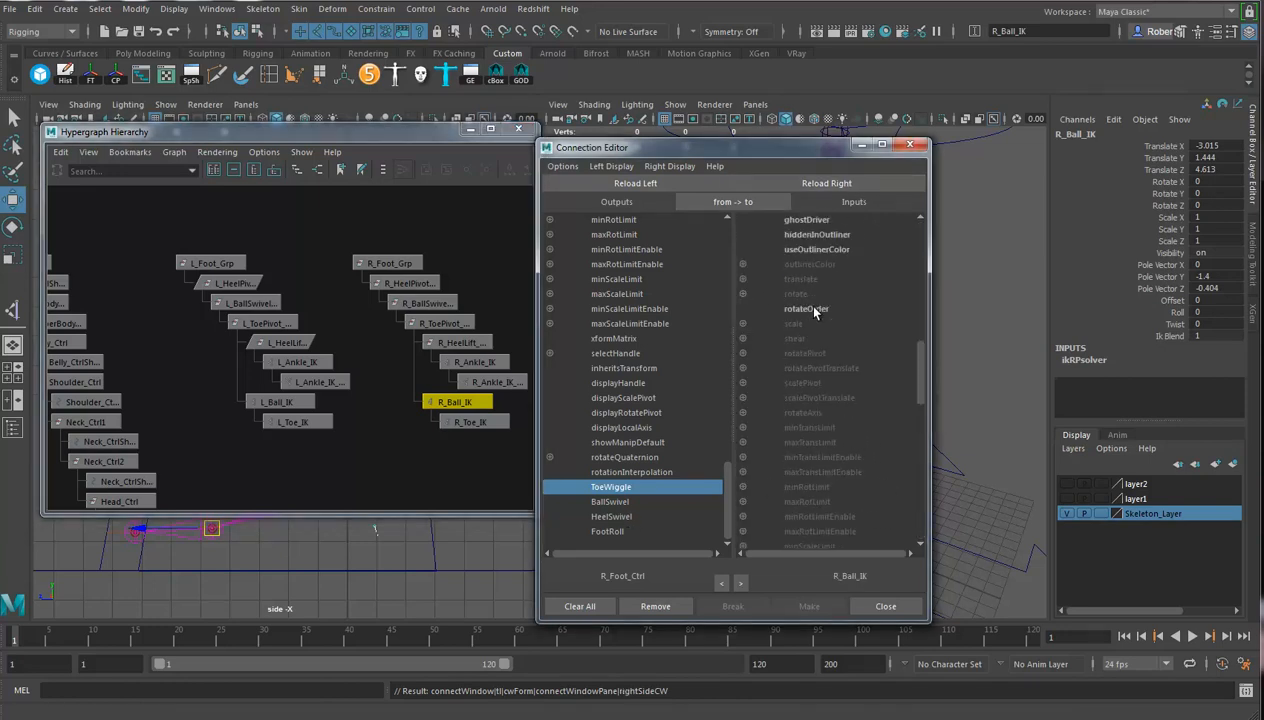
{"action": "left_click", "coordinate": [742, 294]}
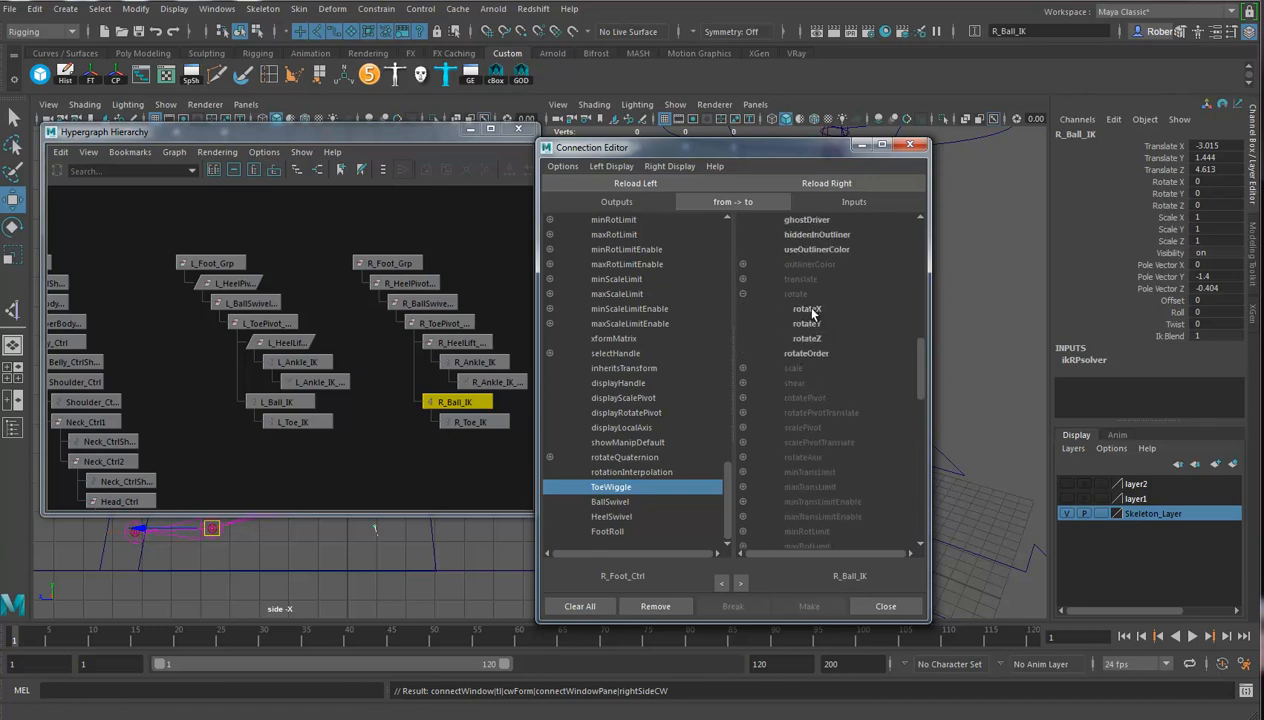
{"action": "left_click", "coordinate": [808, 309]}
Connect the BallSwivel attribute of R_Foot_Ctrl to the rotateY of R_BallSwivel_Grp
{"action": "left_click", "coordinate": [640, 501]}
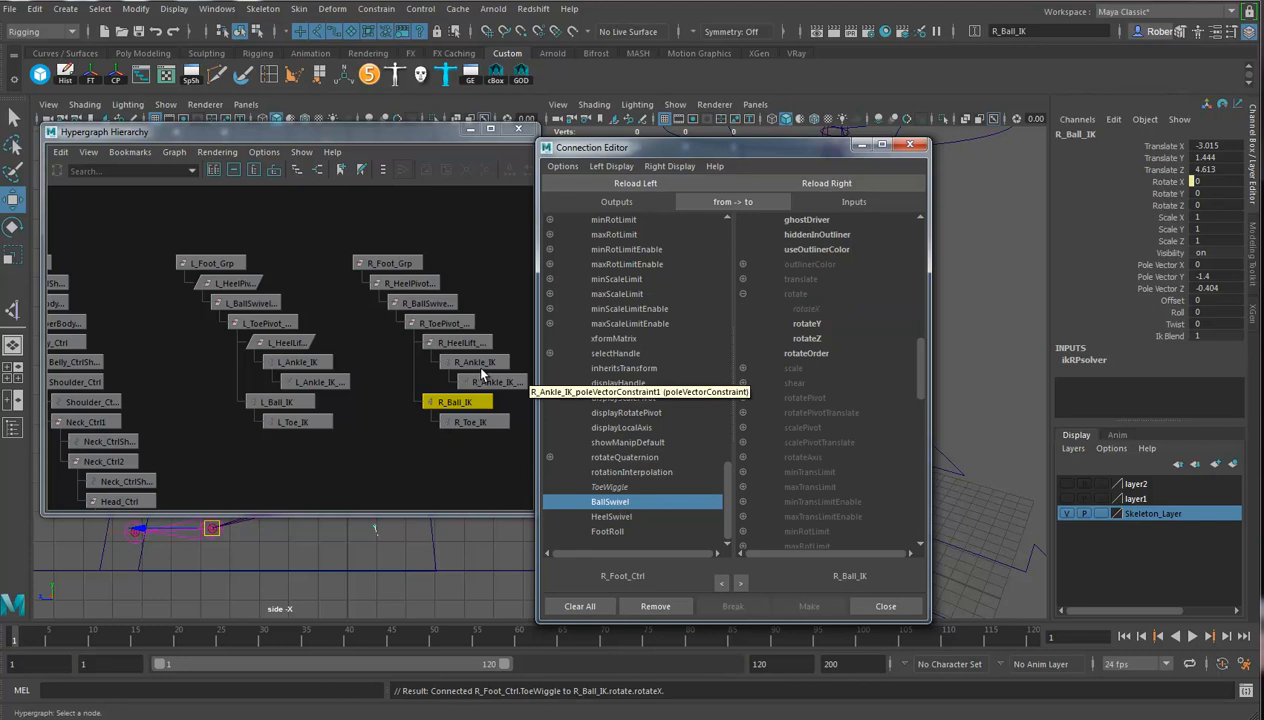
{"action": "left_click", "coordinate": [417, 304]}
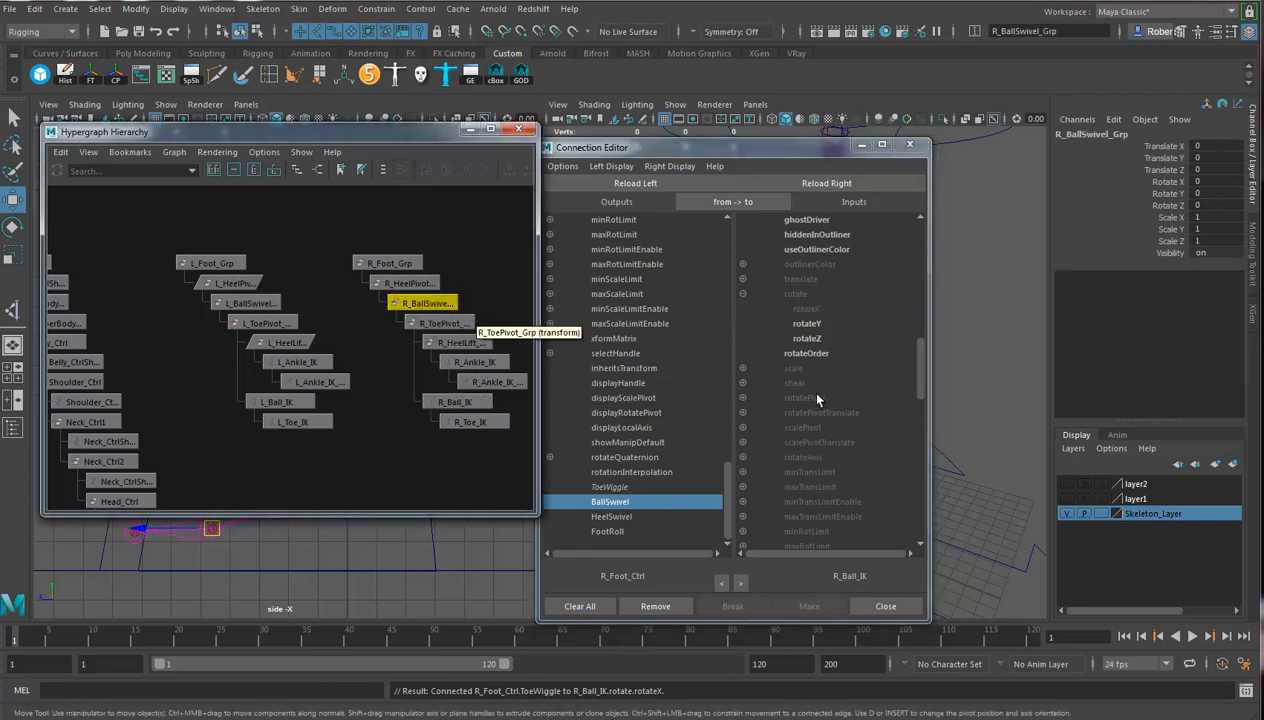
{"action": "left_click", "coordinate": [812, 183]}
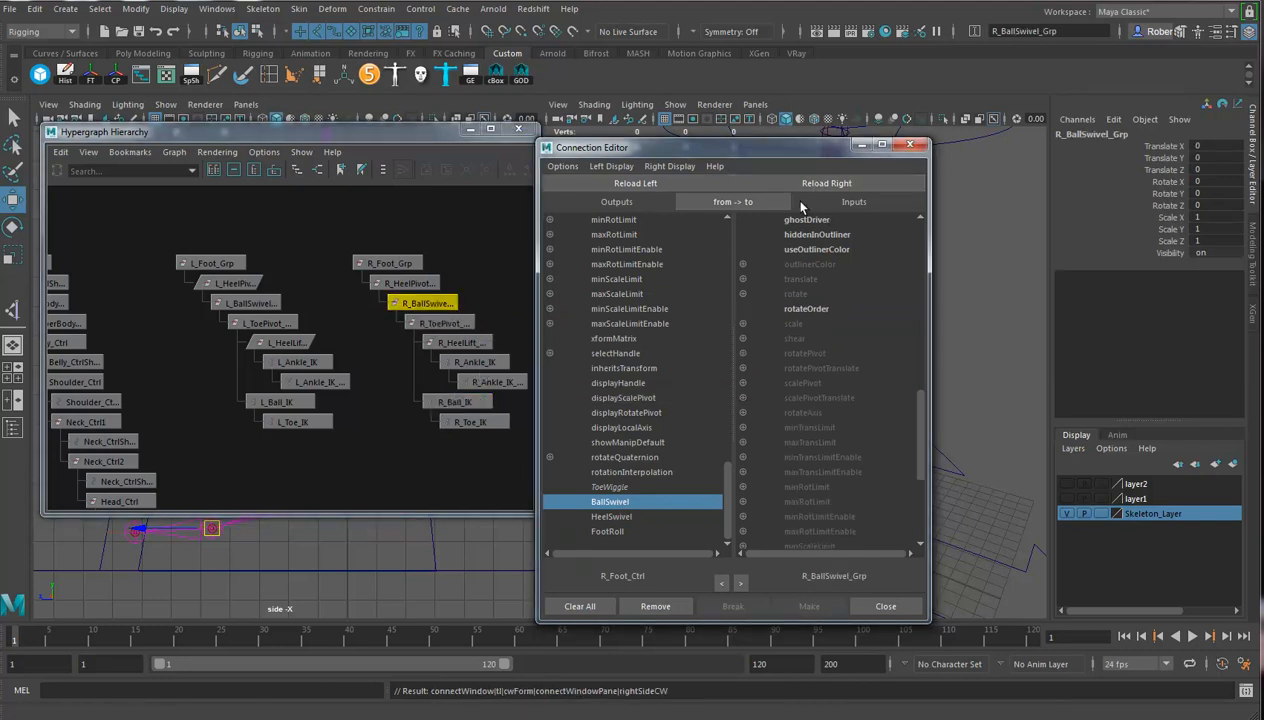
{"action": "left_click", "coordinate": [743, 294]}
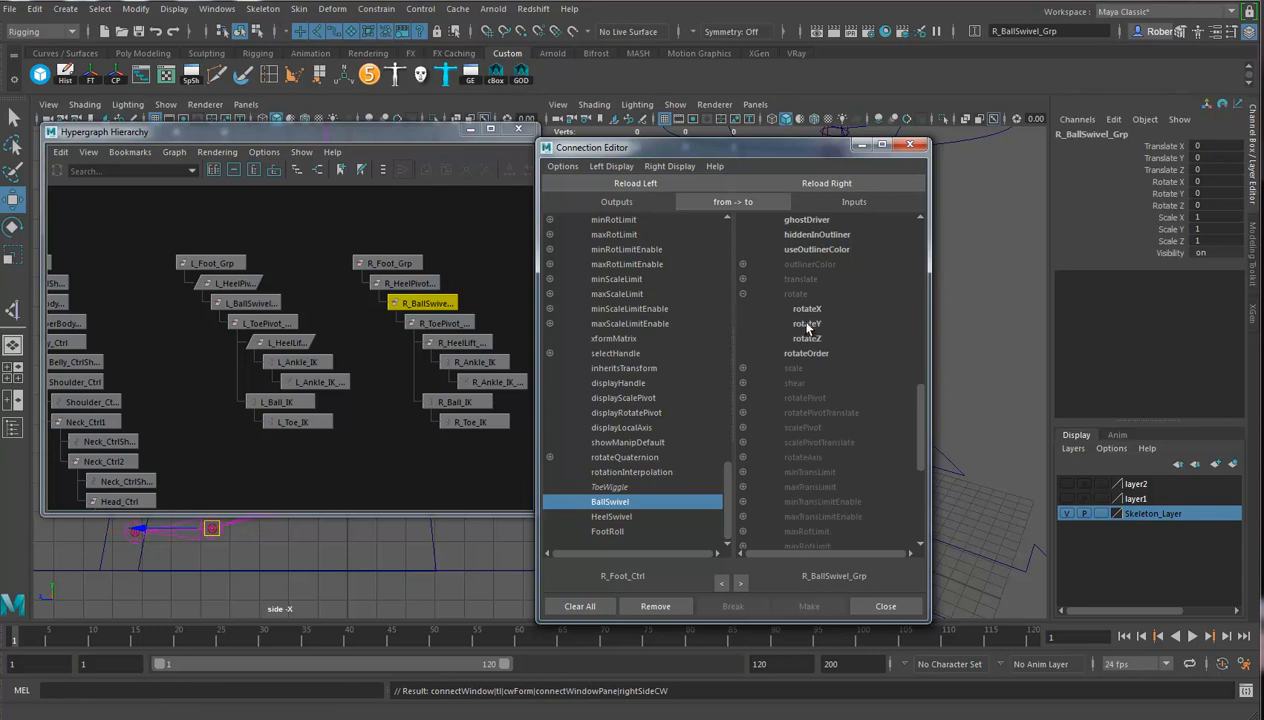
{"action": "left_click", "coordinate": [807, 324]}
Connect the HeelSwivel attribute of R_Foot_Ctrl to the rotateY of R_HeelPivot_Grp and close the Connection Editor
{"action": "left_click", "coordinate": [409, 283]}
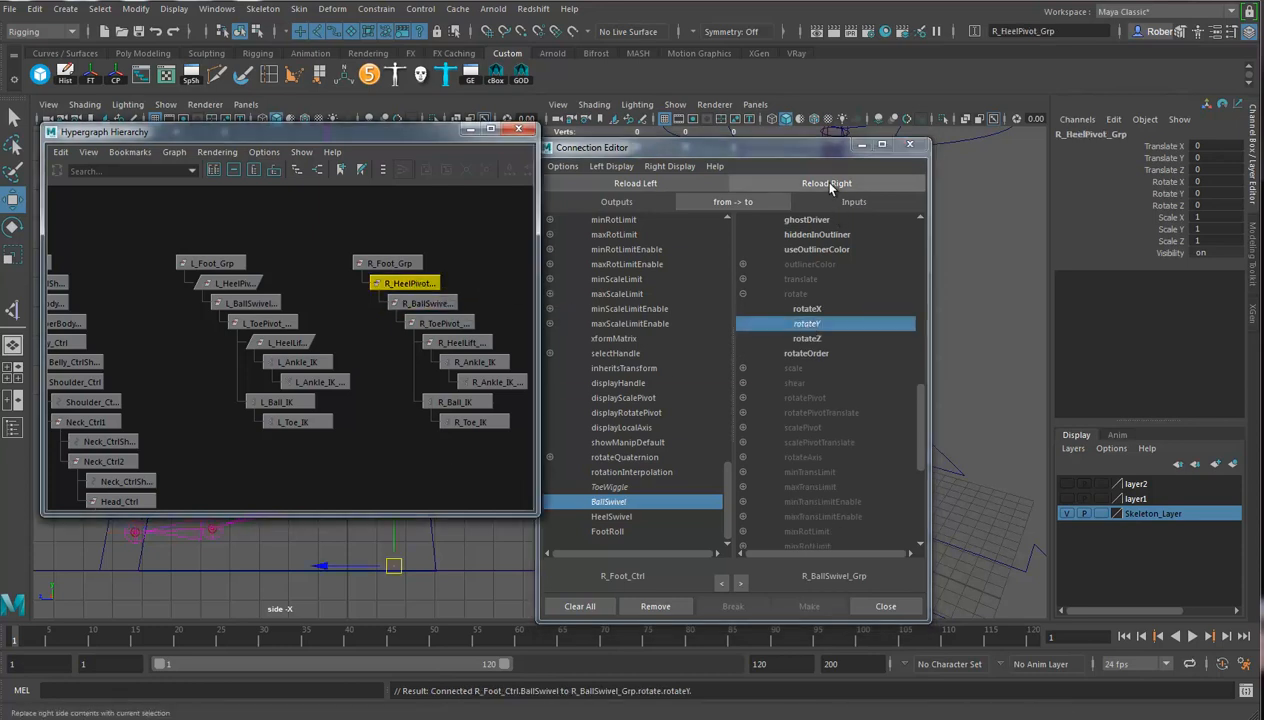
{"action": "left_click", "coordinate": [831, 186]}
{"action": "left_click", "coordinate": [625, 517]}
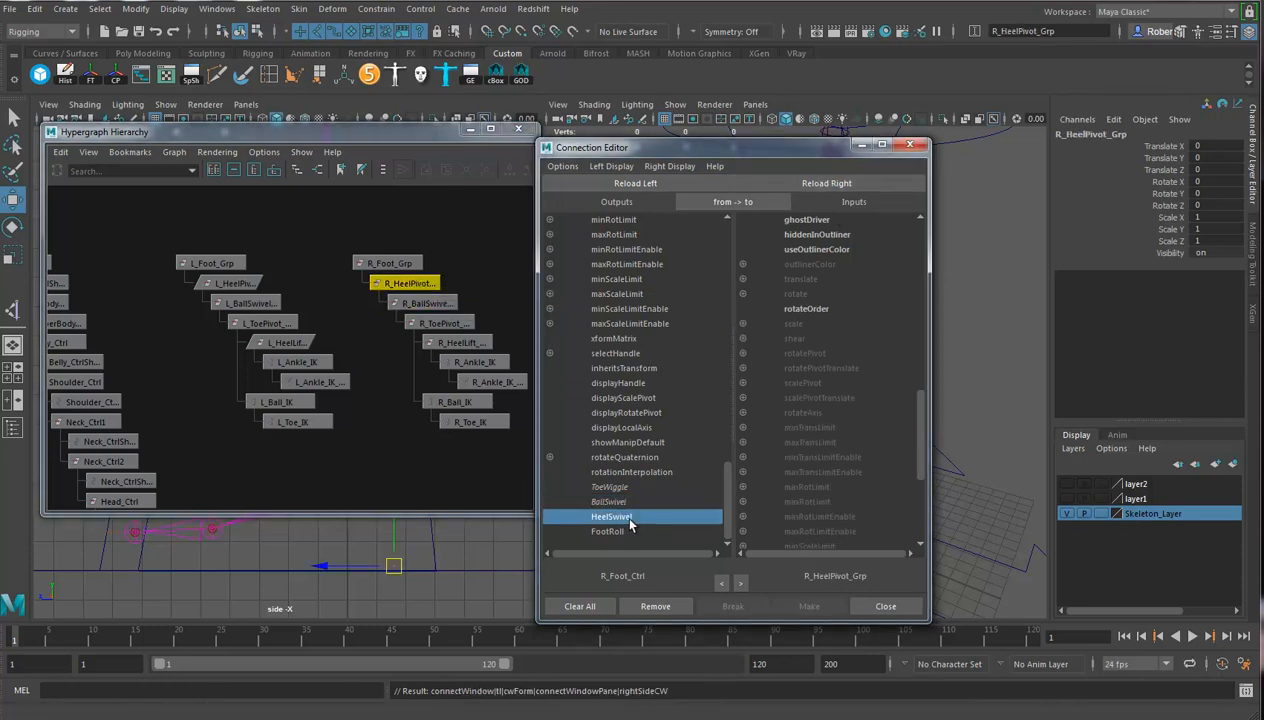
{"action": "left_click", "coordinate": [742, 294]}
{"action": "left_click", "coordinate": [808, 324]}
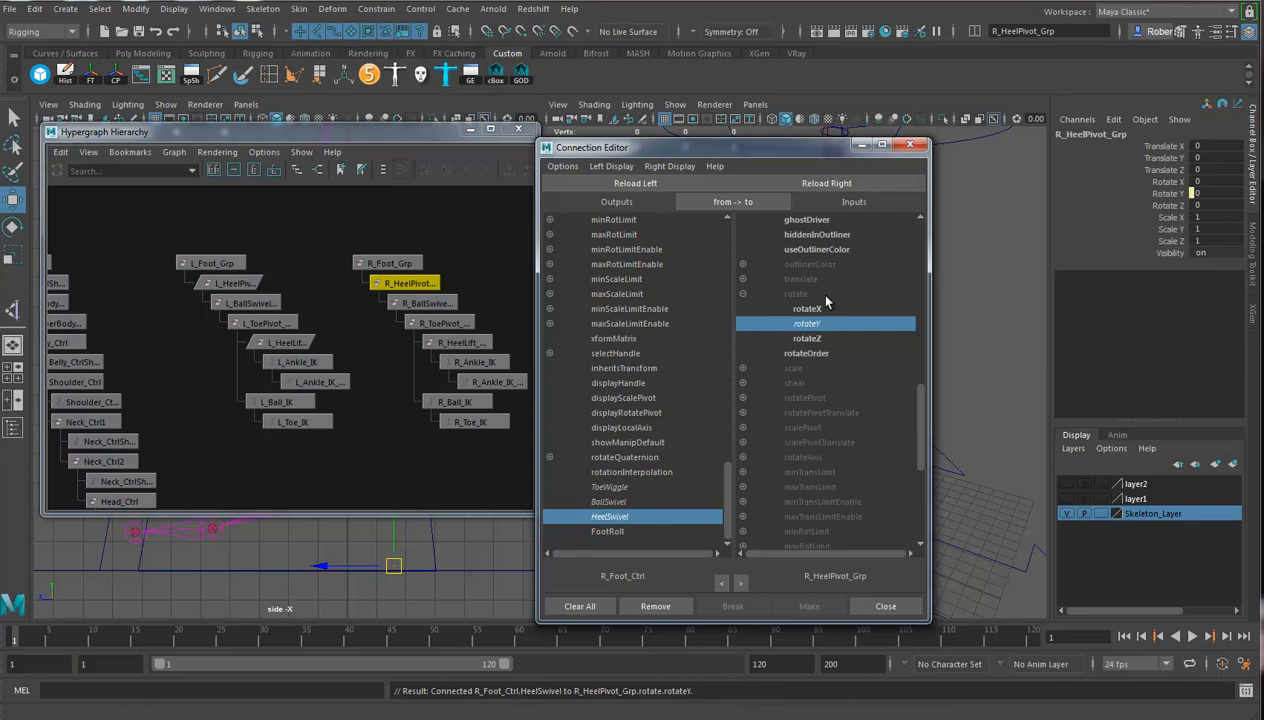
{"action": "left_click", "coordinate": [909, 145]}
Open Set Driven Key with the Rotate X of R_HeelLift_Grp as the driven attribute
{"action": "left_click_drag", "start_coordinate": [908, 396], "coordinate": [863, 350], "text": "alt"}
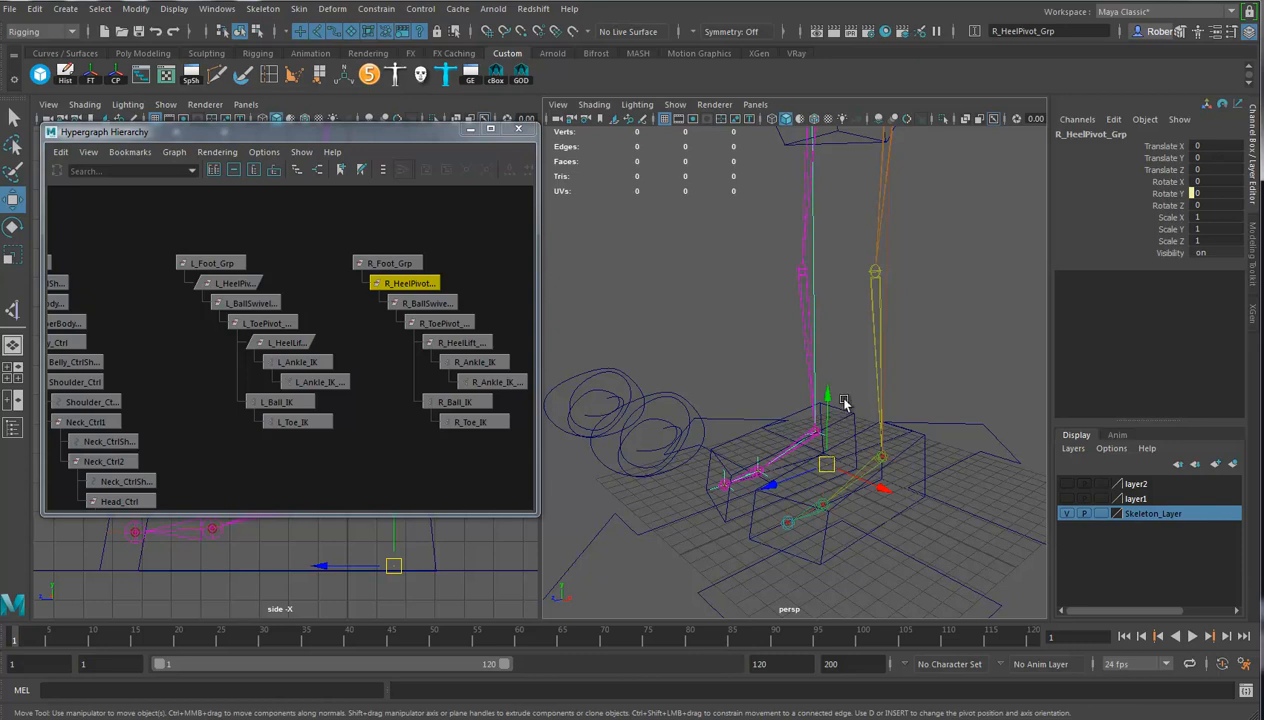
{"action": "left_click", "coordinate": [462, 343]}
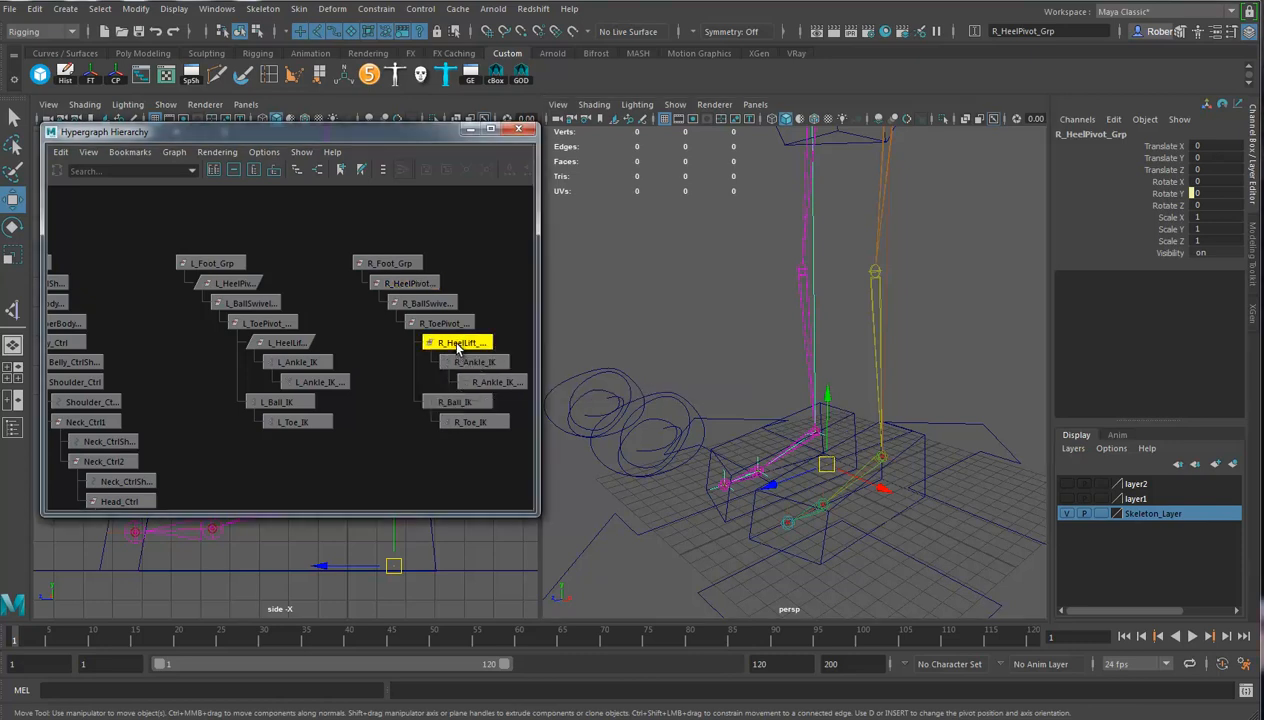
{"action": "left_click", "coordinate": [1113, 120]}
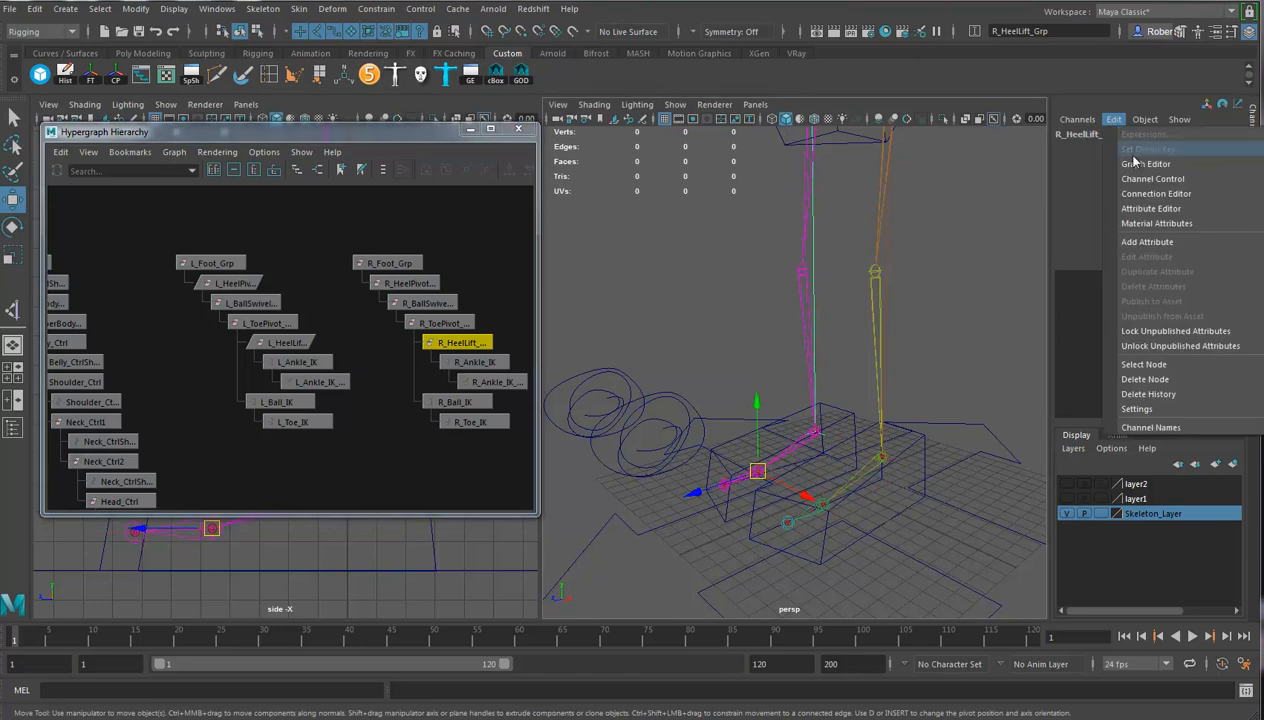
{"action": "left_click", "coordinate": [1104, 121]}
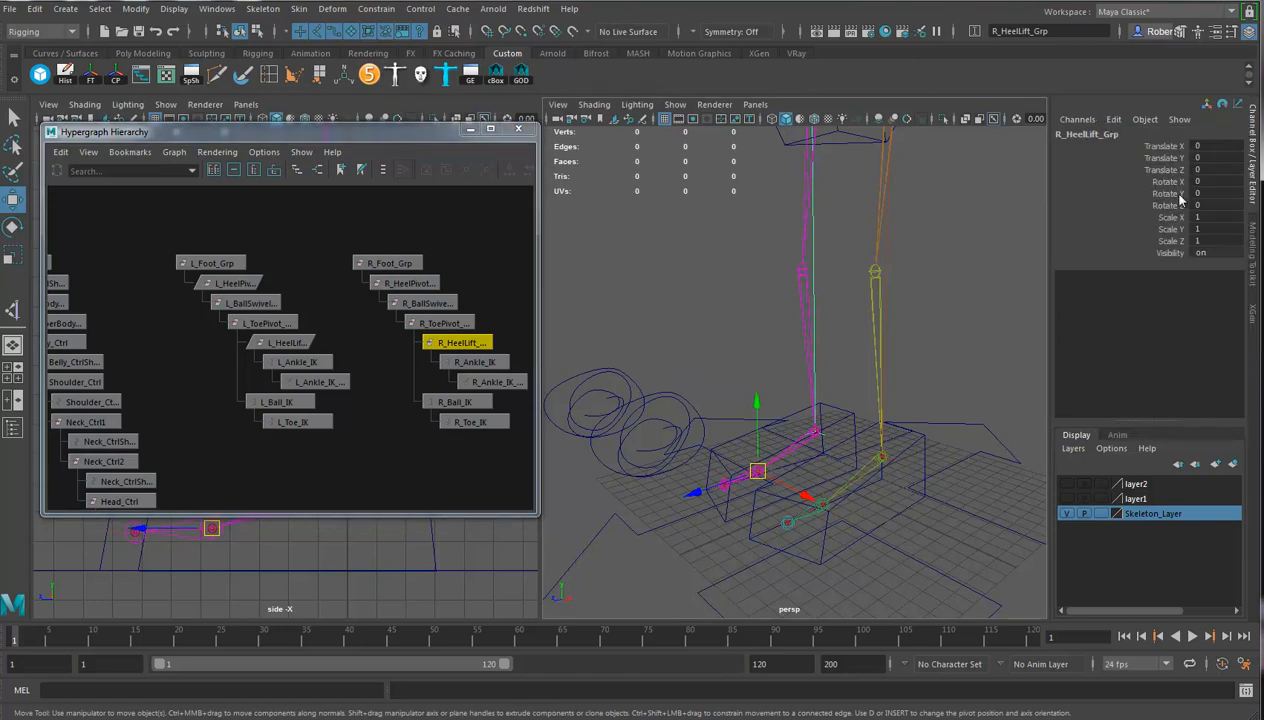
{"action": "left_click", "coordinate": [1174, 183]}
{"action": "left_click", "coordinate": [1113, 120]}
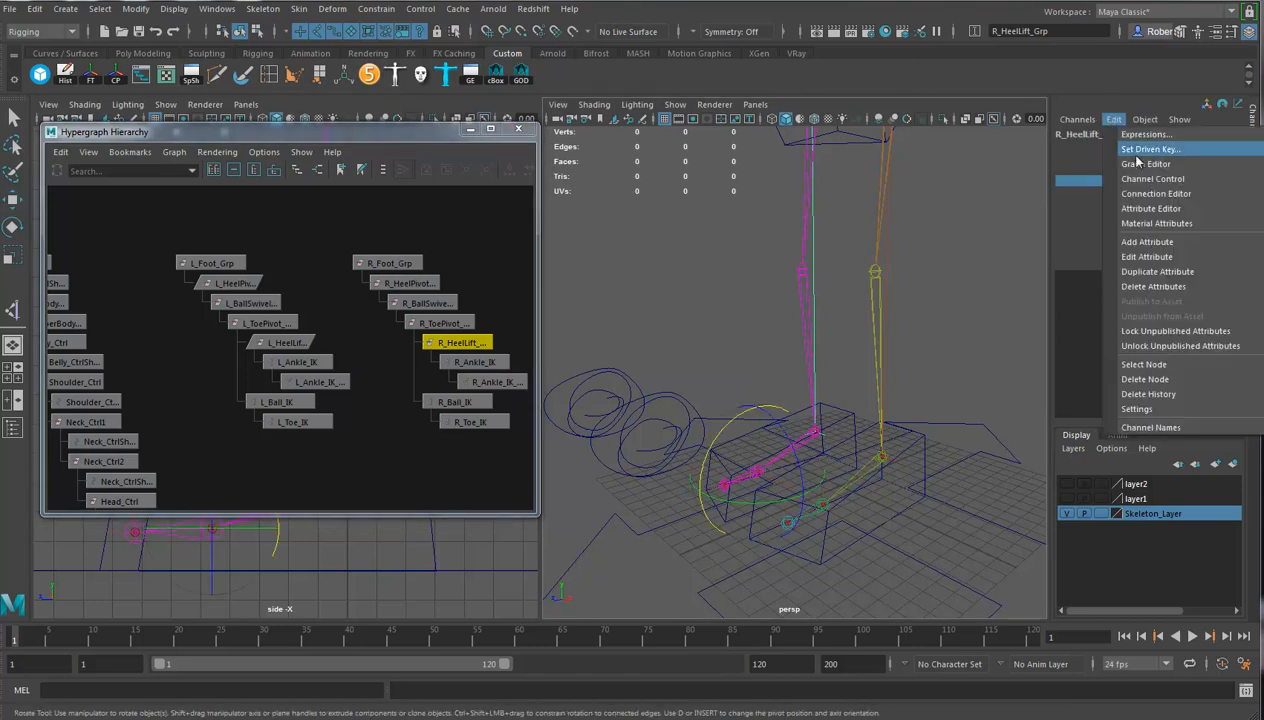
{"action": "left_click", "coordinate": [1143, 150]}
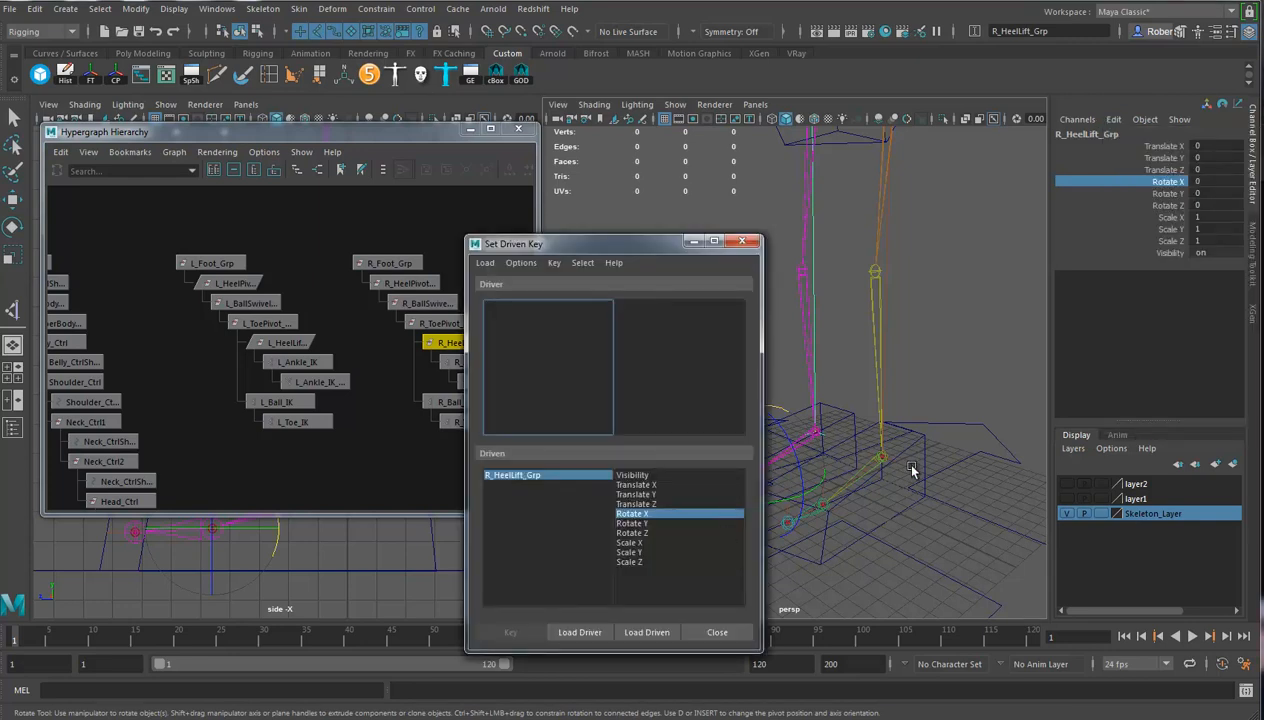
Load R_Foot_Ctrl as driver with Foot Roll chosen, and key R_HeelLift_Grp's Rotate X with both values at 0
{"action": "left_click", "coordinate": [840, 408]}
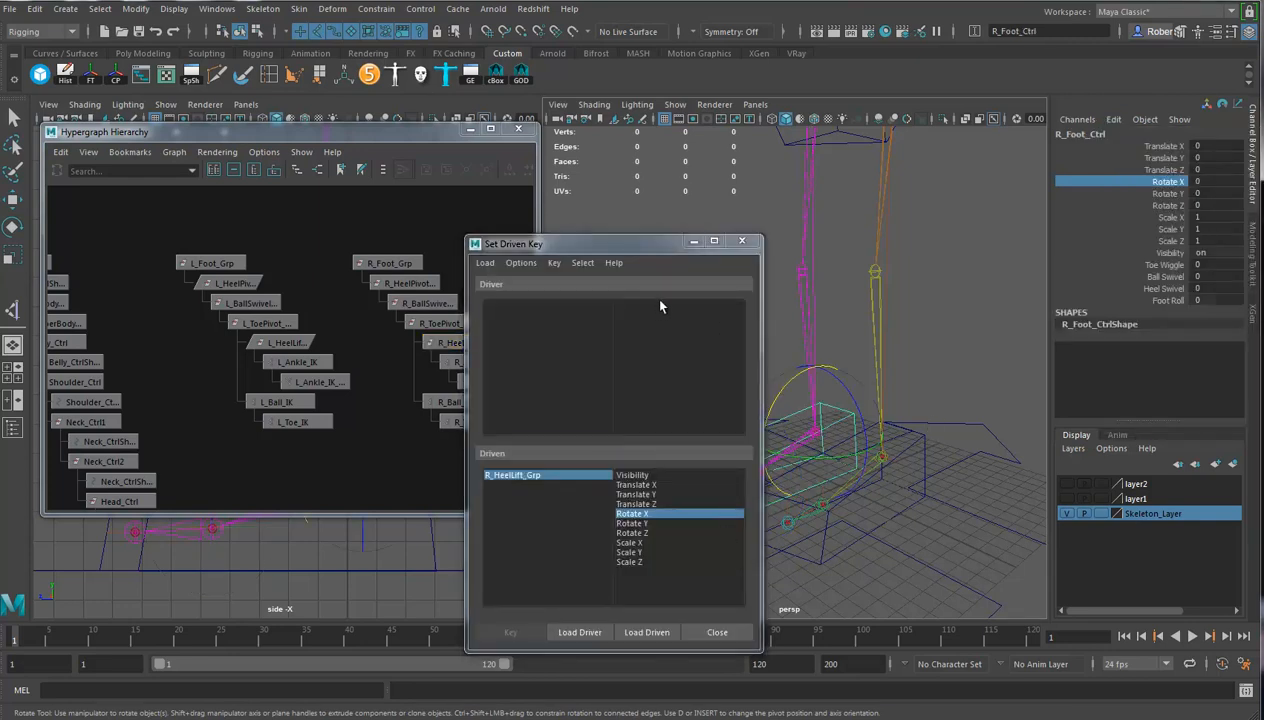
{"action": "left_click", "coordinate": [588, 630]}
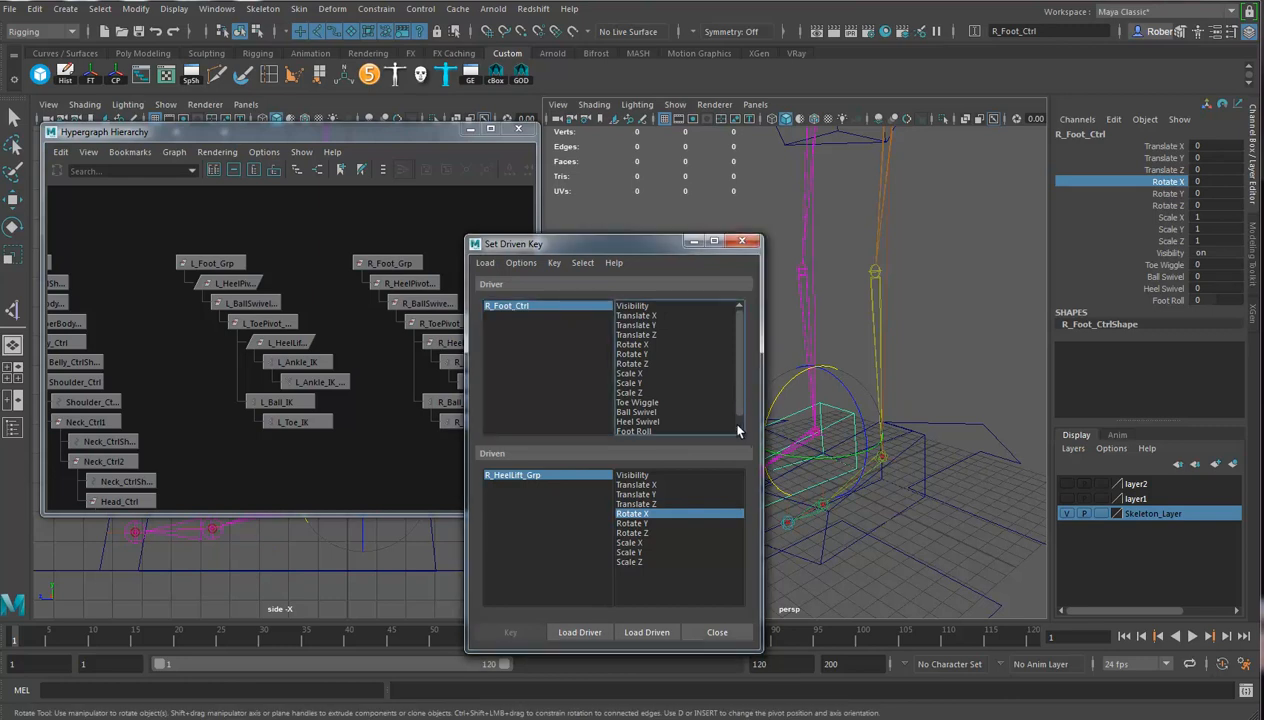
{"action": "left_click", "coordinate": [635, 428]}
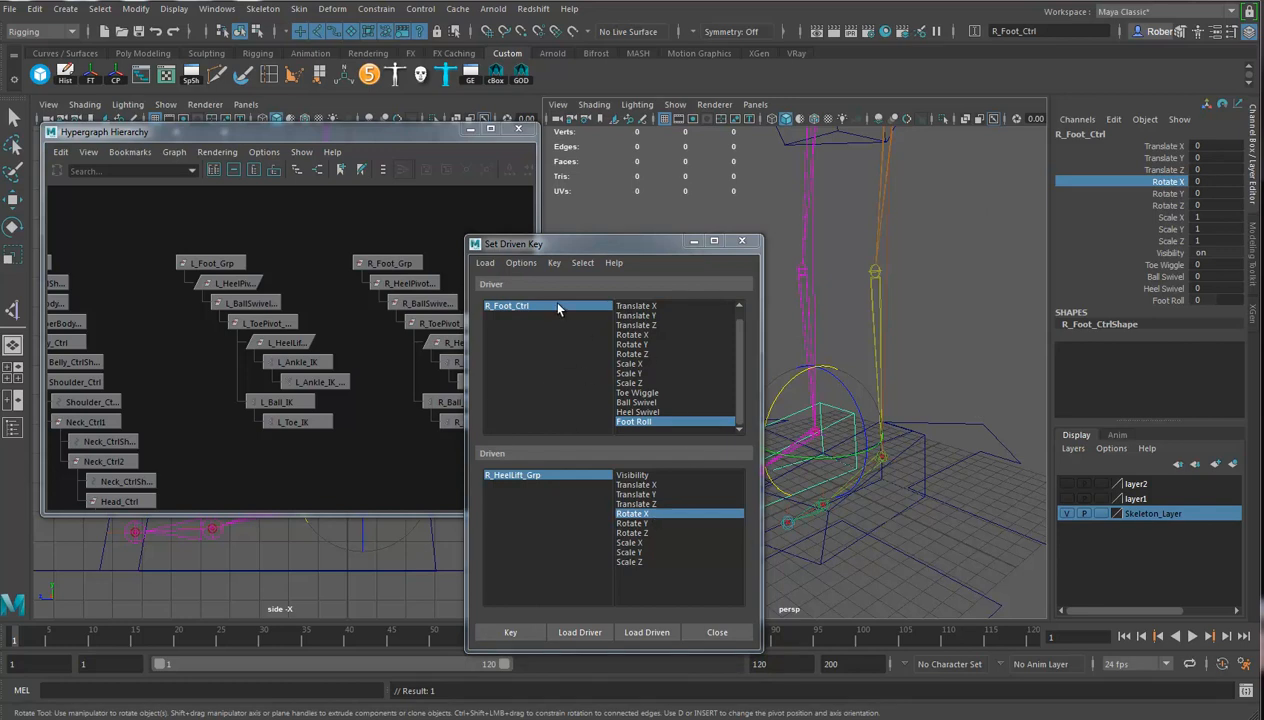
Set Foot Roll to 10 on R_Foot_Ctrl and Rotate X to 60 on R_HeelLift_Grp, and set a driven key
{"action": "left_click_drag", "start_coordinate": [541, 313], "coordinate": [573, 310]}
{"action": "left_click", "coordinate": [1172, 301]}
{"action": "type", "text": "10"}
{"action": "key", "text": "Return"}
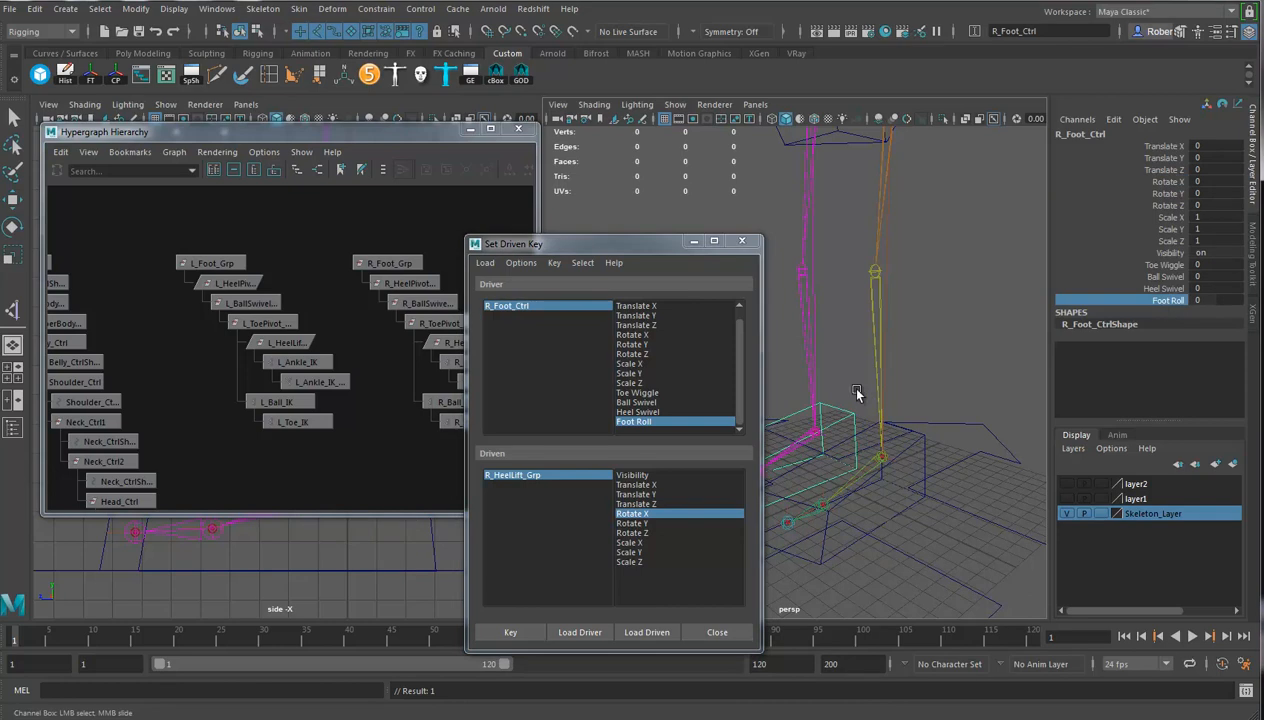
{"action": "left_click", "coordinate": [539, 476]}
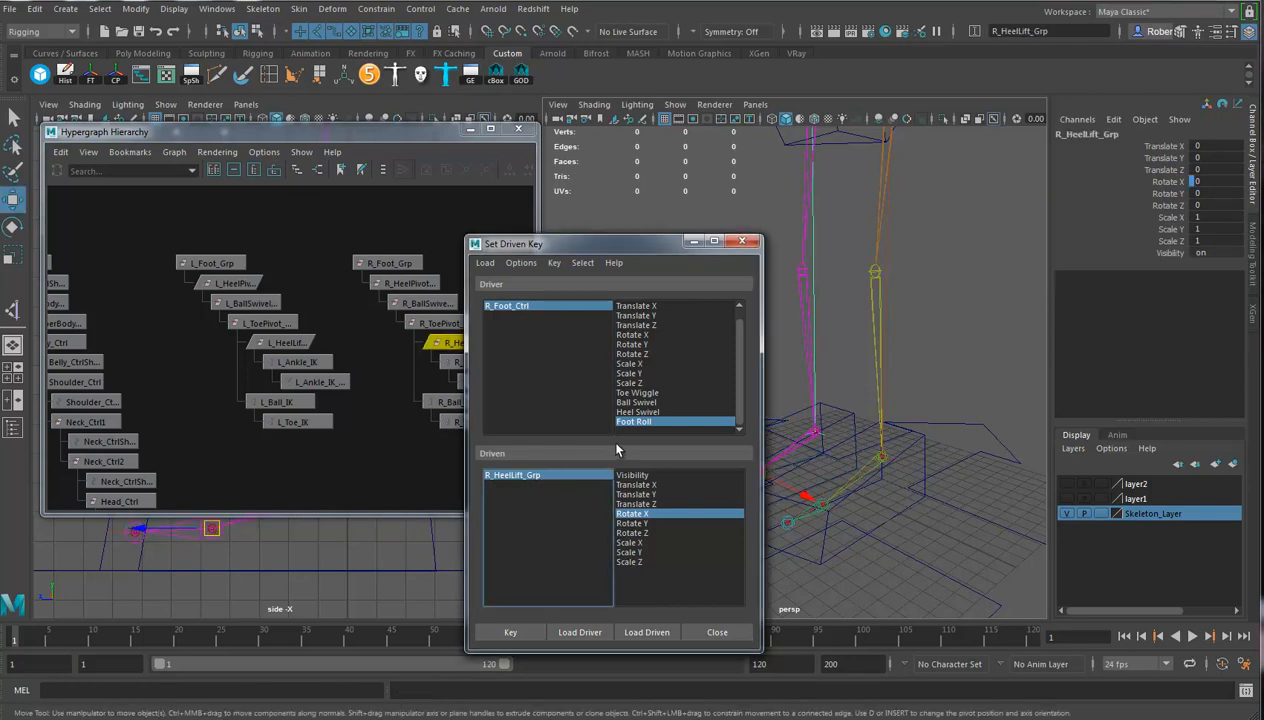
{"action": "left_click", "coordinate": [1219, 182]}
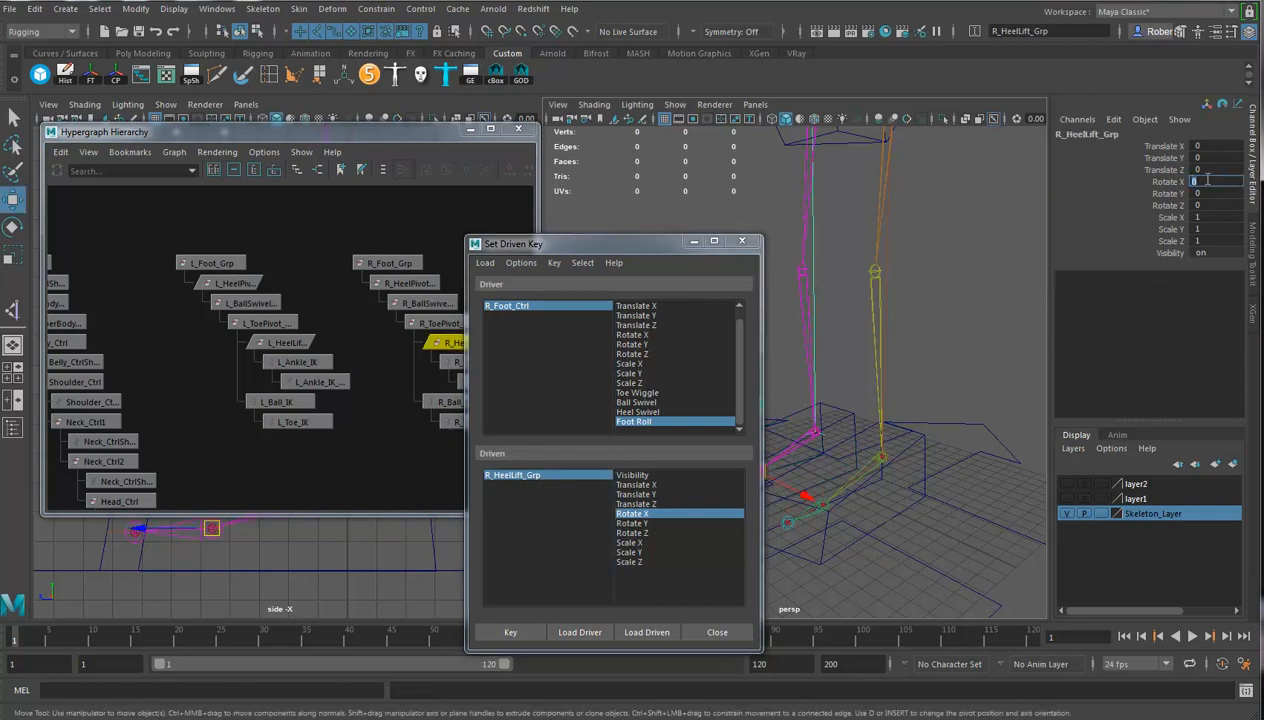
{"action": "type", "text": "60"}
{"action": "key", "text": "Return"}
{"action": "mouse_move", "coordinate": [870, 428]}
{"action": "left_mouse_down", "text": "alt"}
{"action": "mouse_move", "coordinate": [999, 415]}
{"action": "mouse_move", "coordinate": [895, 420]}
{"action": "mouse_move", "coordinate": [910, 430]}
{"action": "mouse_move", "coordinate": [880, 420]}
{"action": "left_mouse_up", "text": "alt"}
{"action": "left_click", "coordinate": [510, 632]}
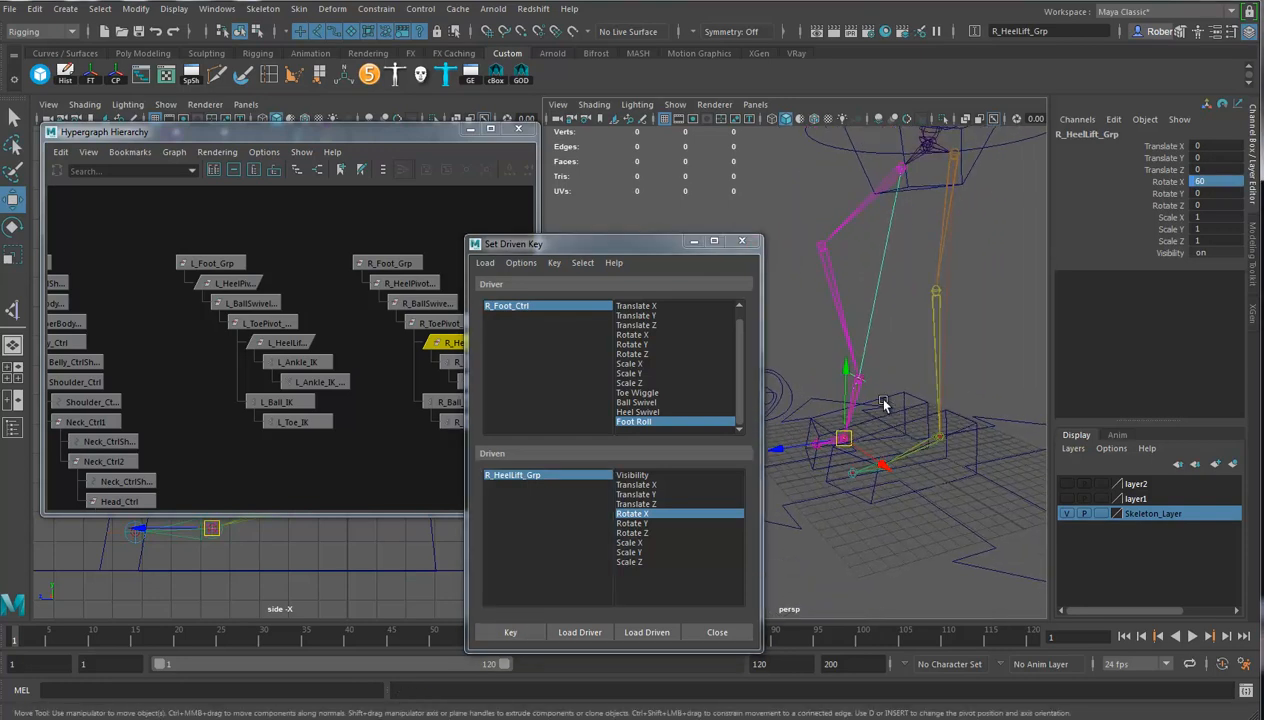
Test the heel lift by varying Foot Roll on R_Foot_Ctrl, then reset Foot Roll to 0
{"action": "left_click", "coordinate": [558, 311]}
{"action": "left_click", "coordinate": [1164, 299]}
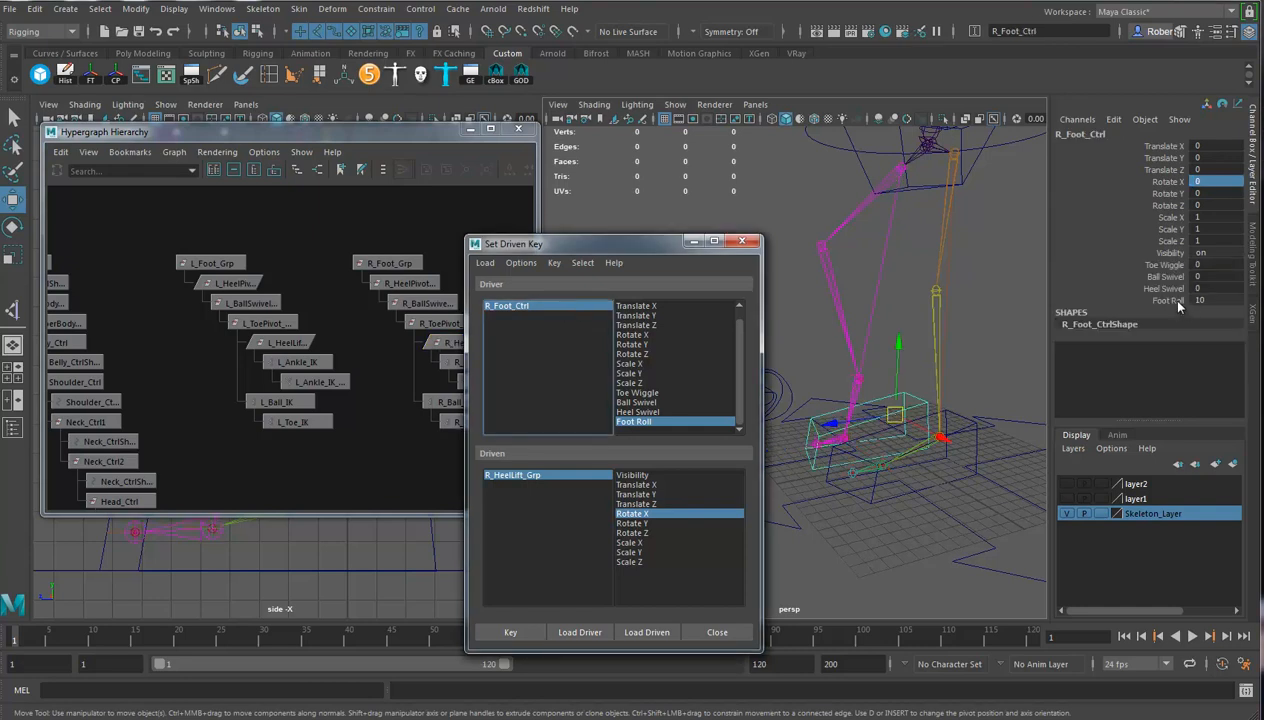
{"action": "mouse_move", "coordinate": [877, 341]}
{"action": "middle_mouse_down"}
{"action": "mouse_move", "coordinate": [925, 341]}
{"action": "mouse_move", "coordinate": [901, 340]}
{"action": "middle_mouse_up"}
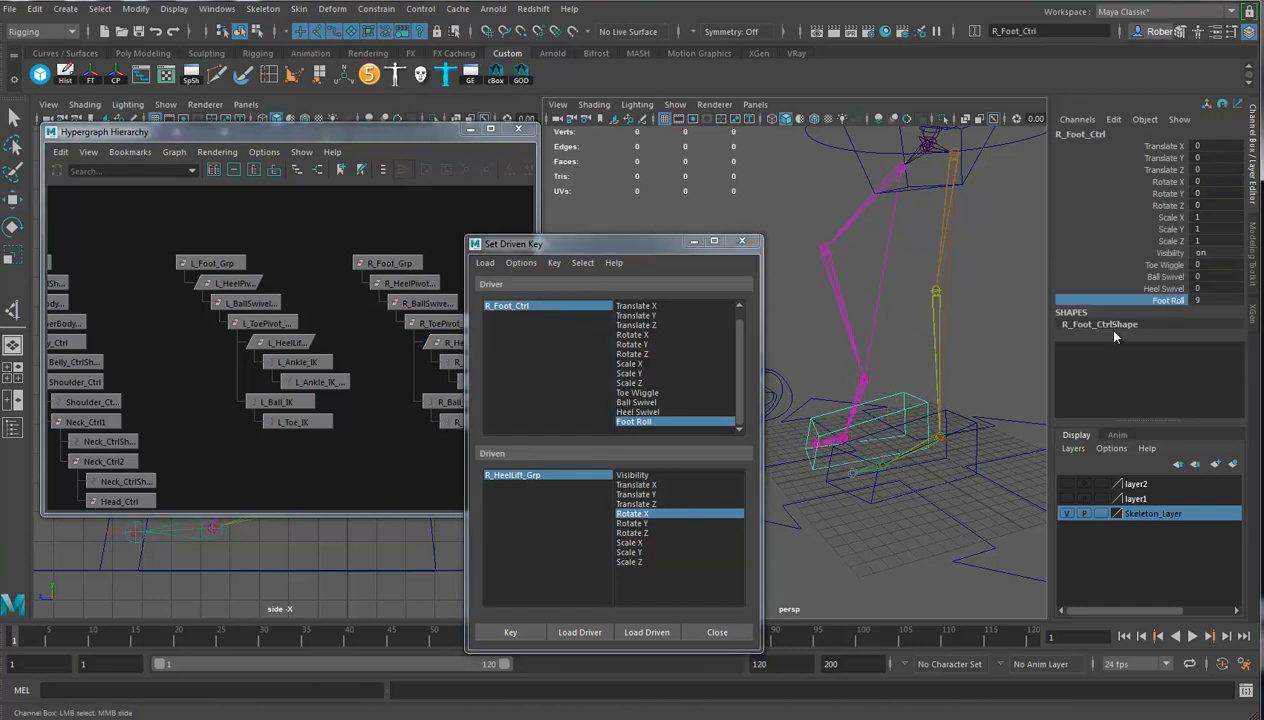
{"action": "double_click", "coordinate": [1200, 300]}
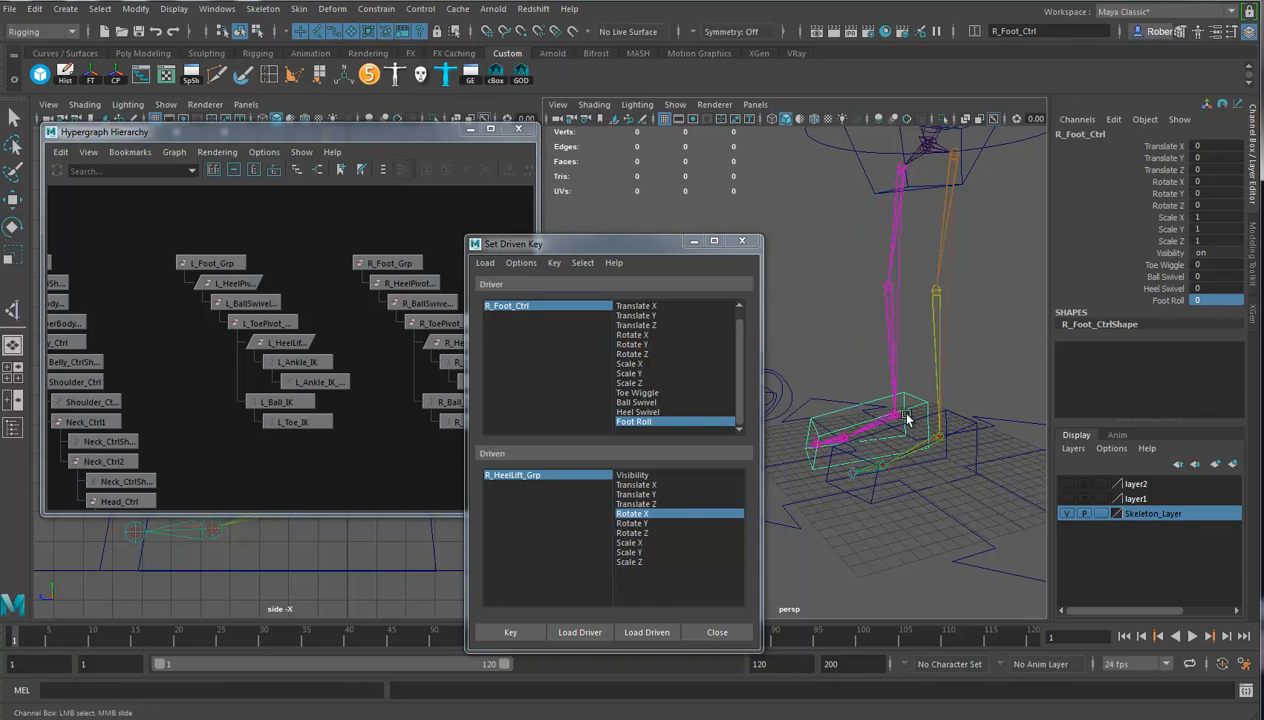
Load R_HeelPivot_Grp as the driven object with Rotate X and key it against R_Foot_Ctrl's Foot Roll, both at 0
{"action": "left_click", "coordinate": [409, 283]}
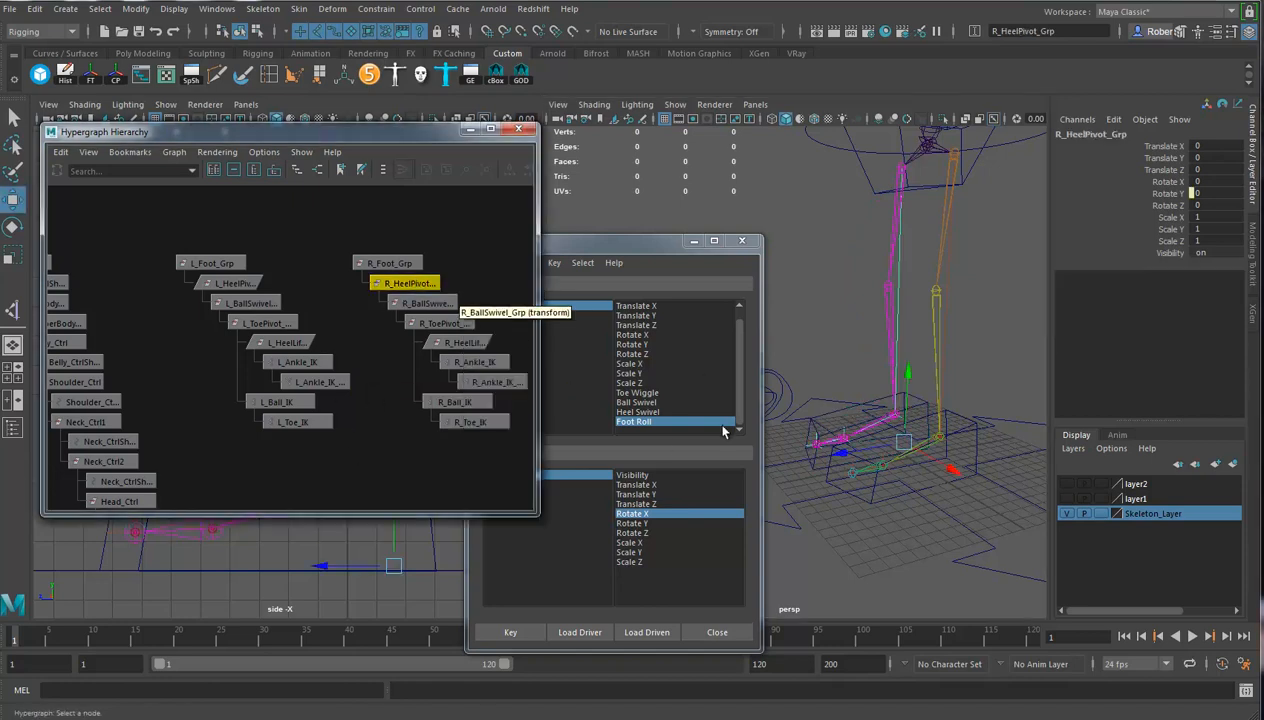
{"action": "left_click", "coordinate": [643, 630]}
{"action": "left_click", "coordinate": [630, 514]}
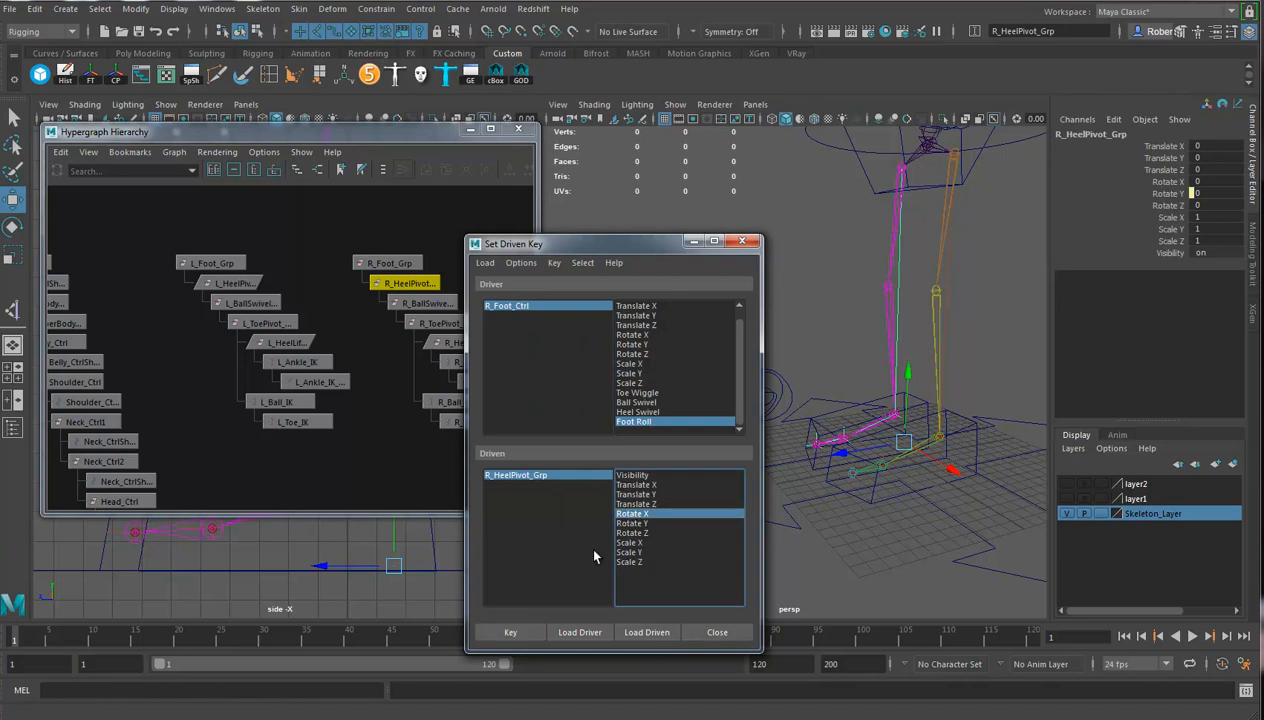
{"action": "left_click", "coordinate": [510, 632]}
Set Foot Roll to -10 on R_Foot_Ctrl and Rotate X to -45 on R_HeelPivot_Grp, key them, and close Set Driven Key
{"action": "left_click", "coordinate": [547, 307]}
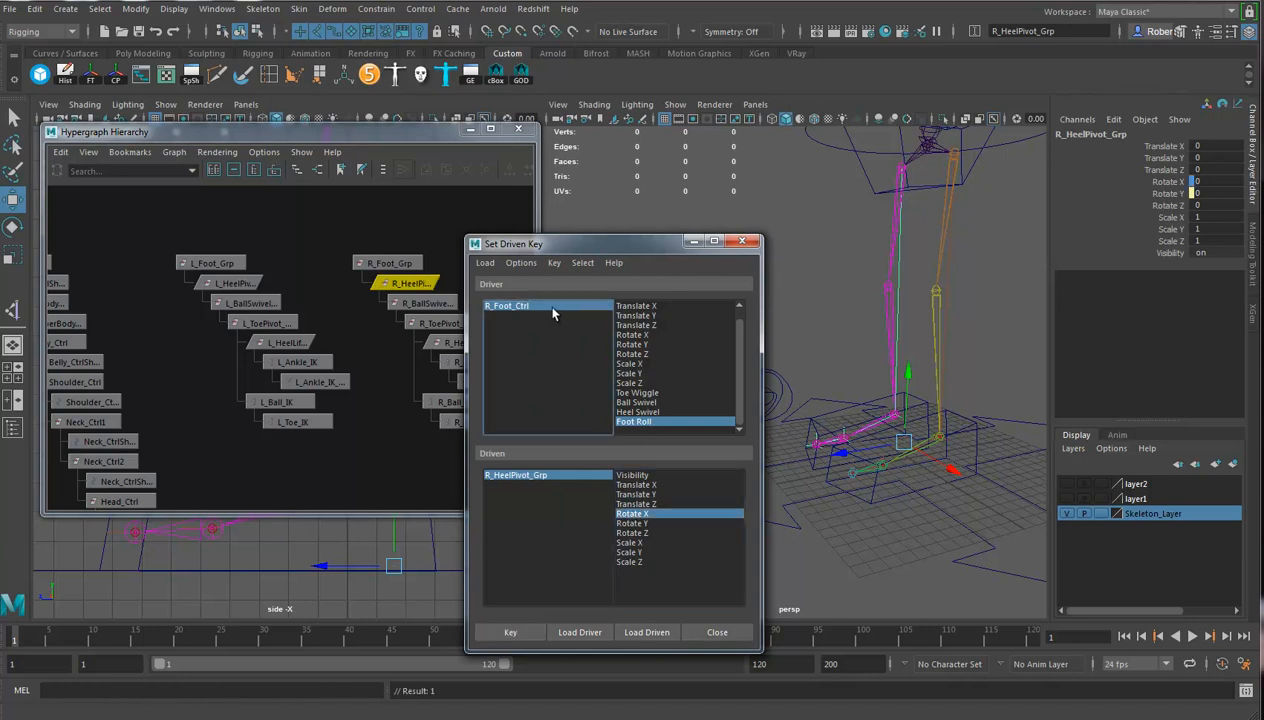
{"action": "left_click", "coordinate": [1171, 302]}
{"action": "middle_click_drag", "start_coordinate": [951, 437], "coordinate": [685, 445]}
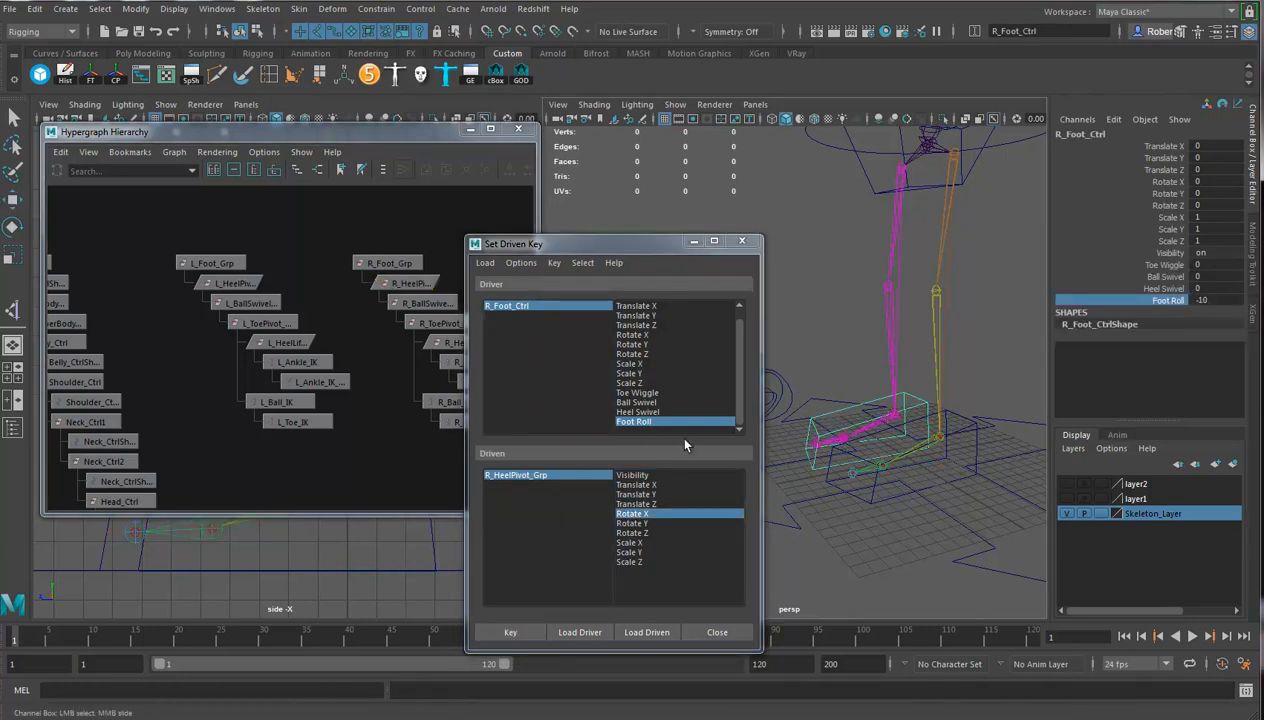
{"action": "left_click", "coordinate": [520, 474]}
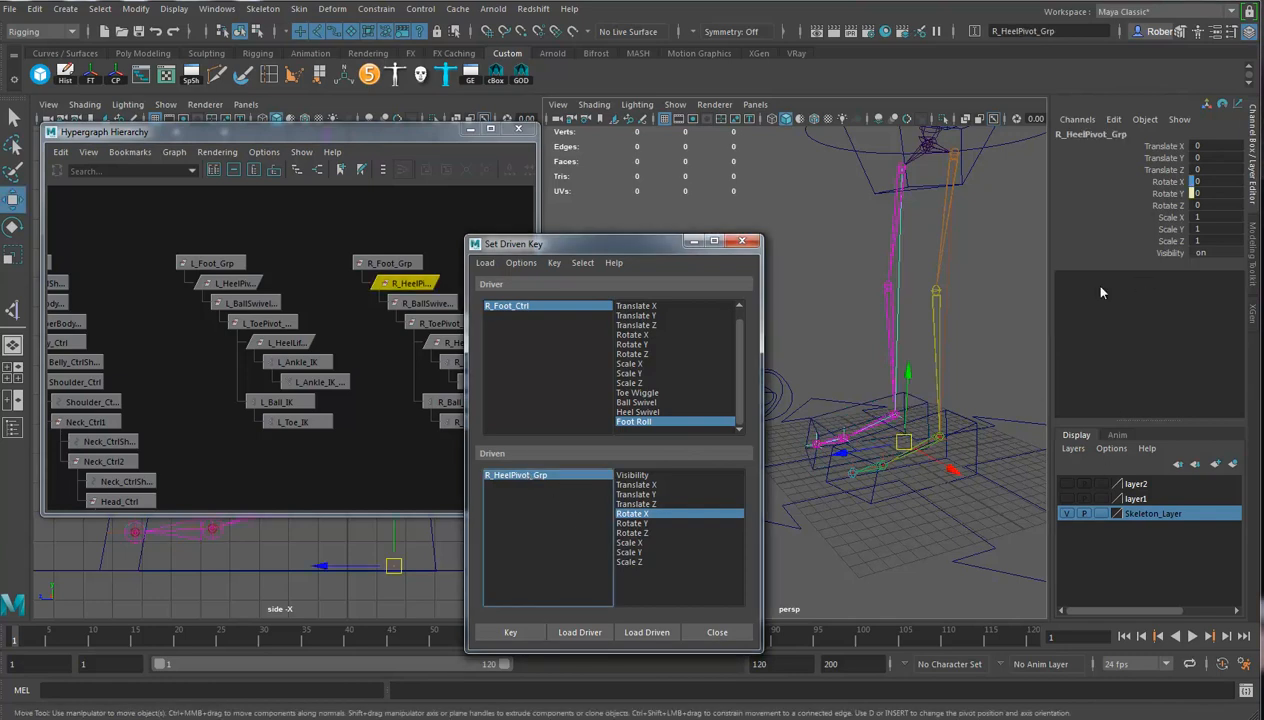
{"action": "double_click", "coordinate": [1212, 183]}
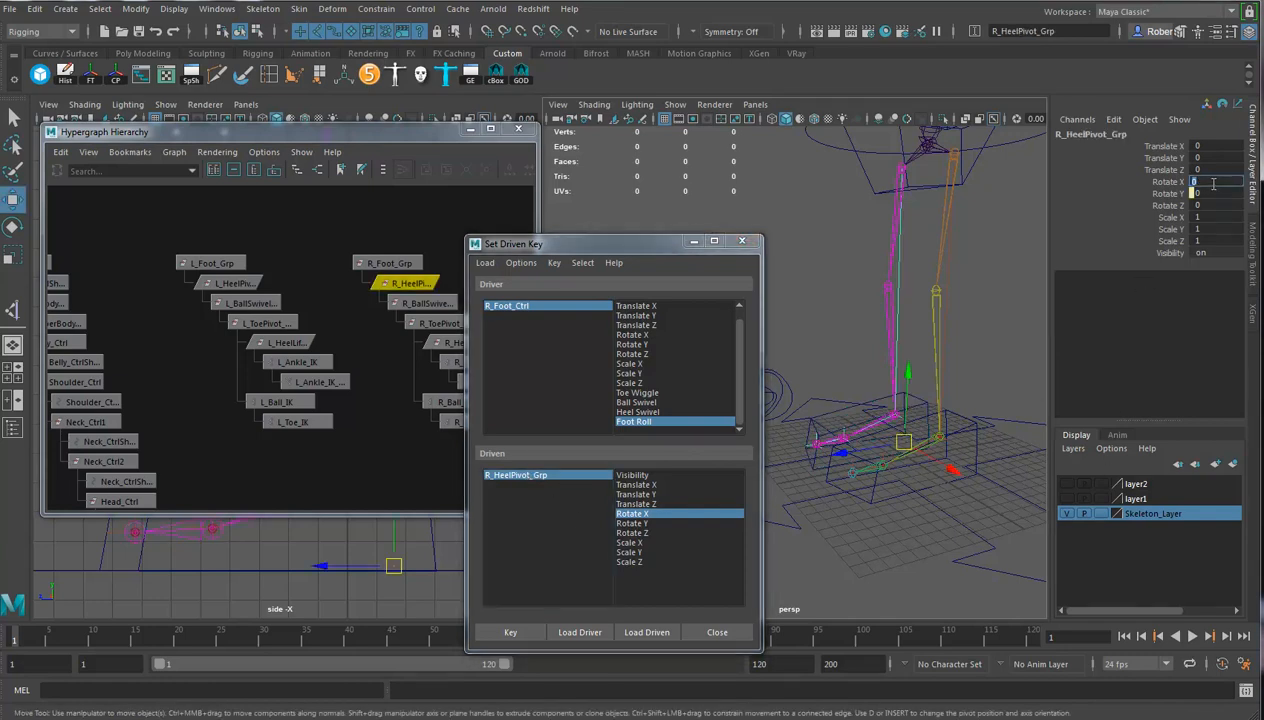
{"action": "key", "text": "Return"}
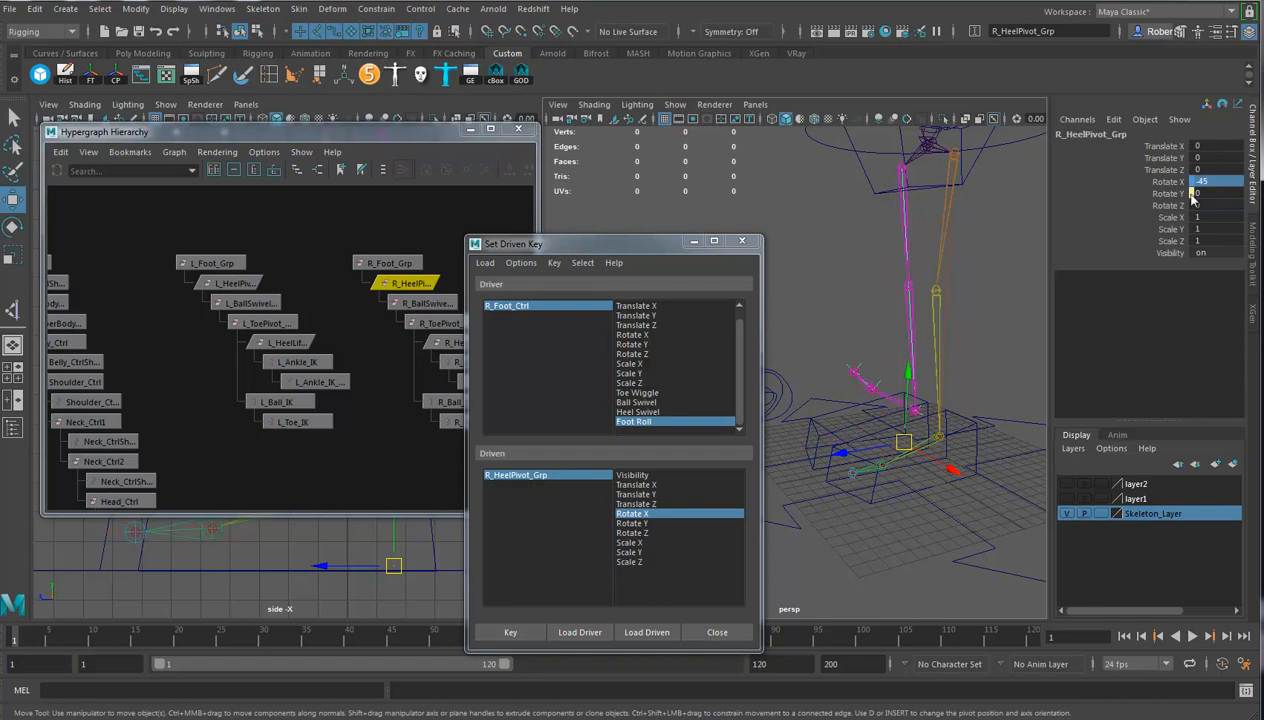
{"action": "left_click", "coordinate": [512, 632]}
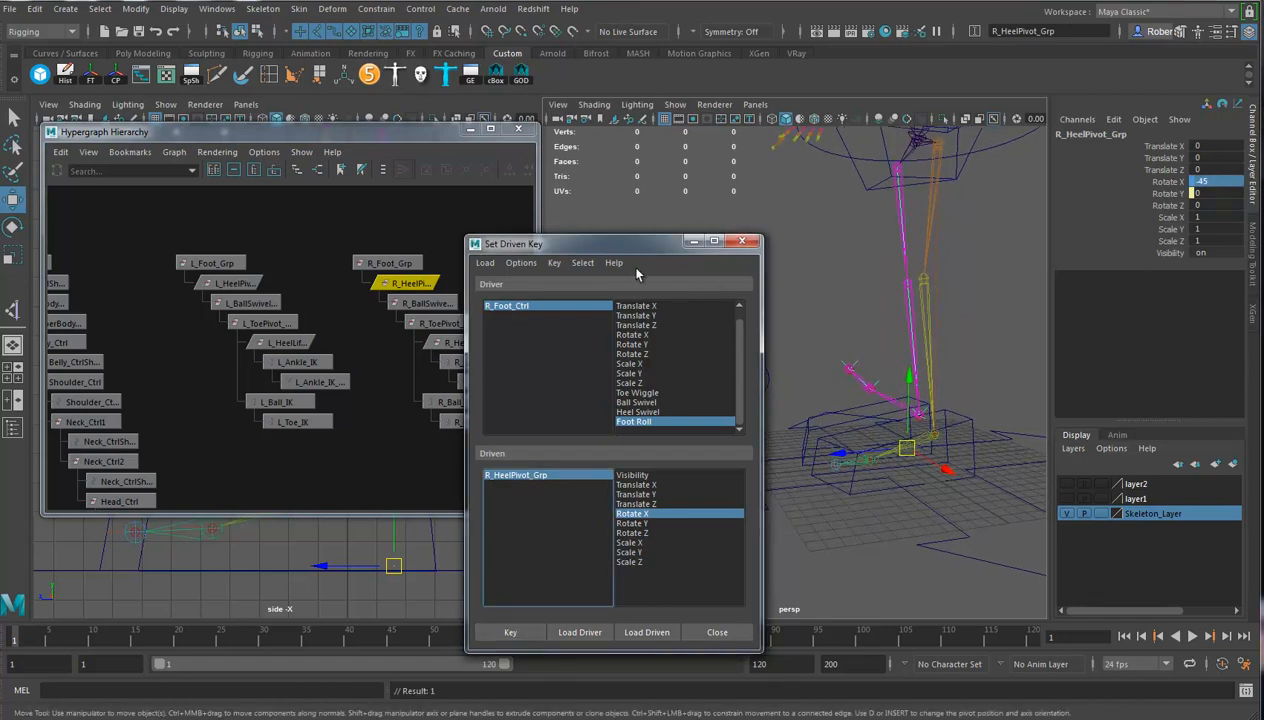
{"action": "left_click", "coordinate": [749, 246]}
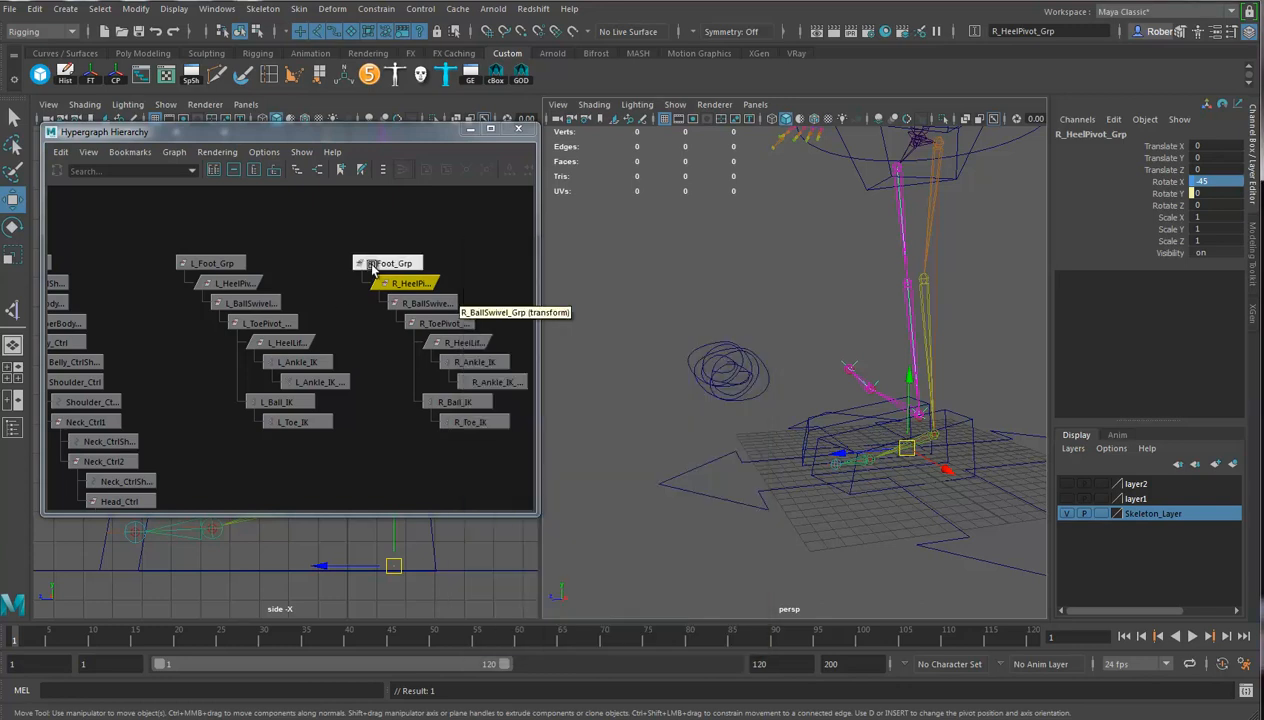
Test Foot Roll on both foot controls together and reset it to 0
{"action": "left_click_drag", "start_coordinate": [860, 450], "coordinate": [911, 443], "text": "alt"}
{"action": "left_click", "coordinate": [925, 437]}
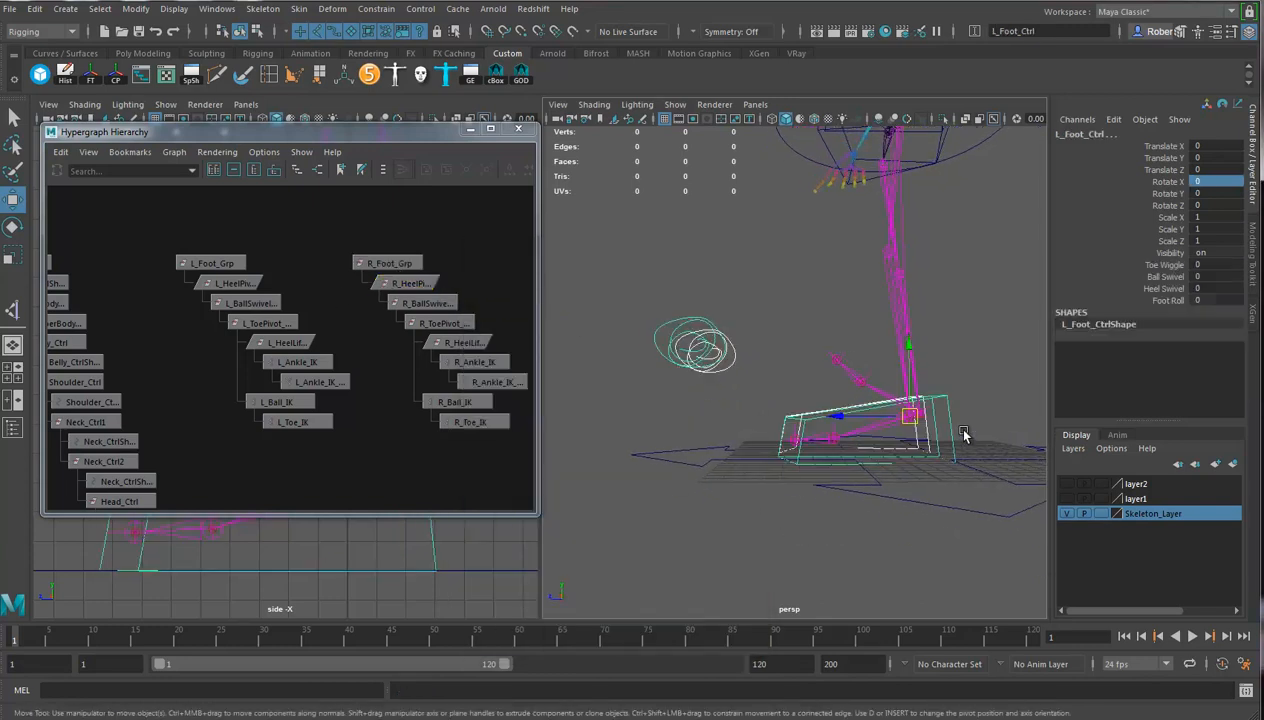
{"action": "left_click", "coordinate": [1167, 300]}
{"action": "middle_click_drag", "start_coordinate": [1030, 335], "coordinate": [770, 411]}
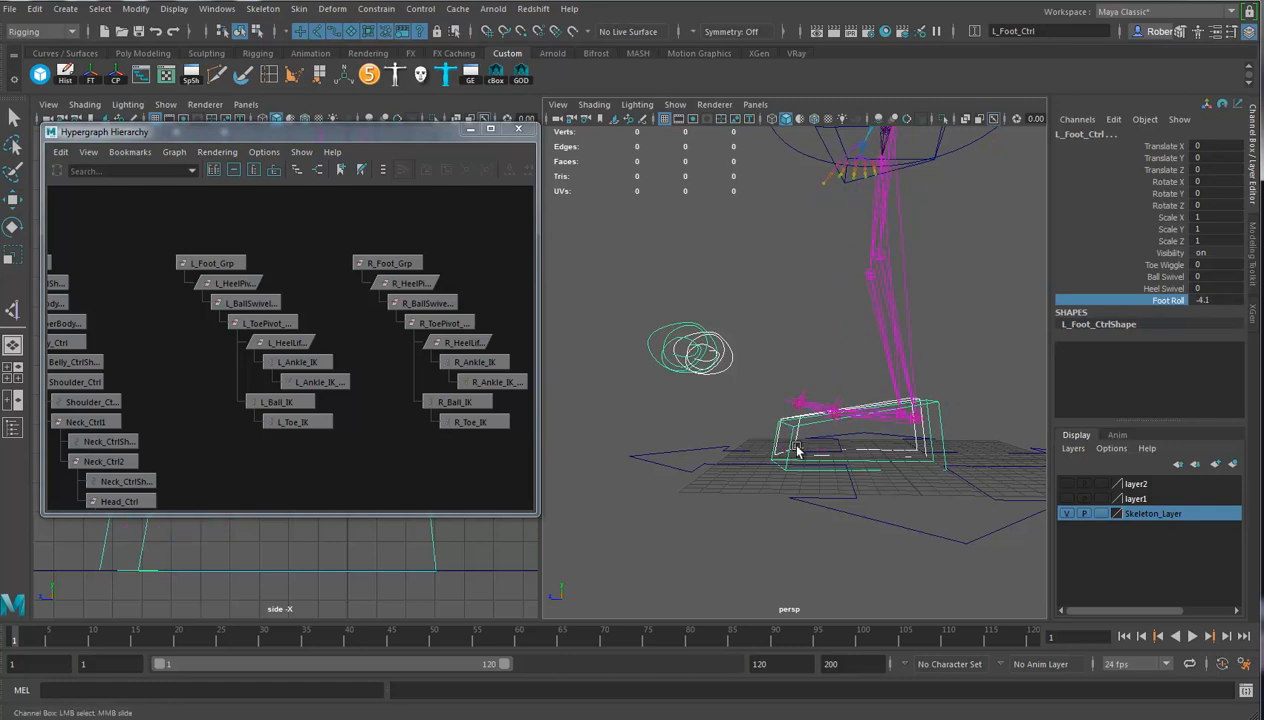
{"action": "left_click_drag", "start_coordinate": [794, 456], "coordinate": [836, 488], "text": "alt"}
{"action": "left_click", "coordinate": [1229, 298]}
{"action": "double_click", "coordinate": [1229, 298]}
{"action": "type", "text": "0"}
{"action": "key", "text": "Return"}
Show layer2 with the character mesh, and briefly test Foot Roll on both foot controls, undoing the change
{"action": "left_click", "coordinate": [1069, 484]}
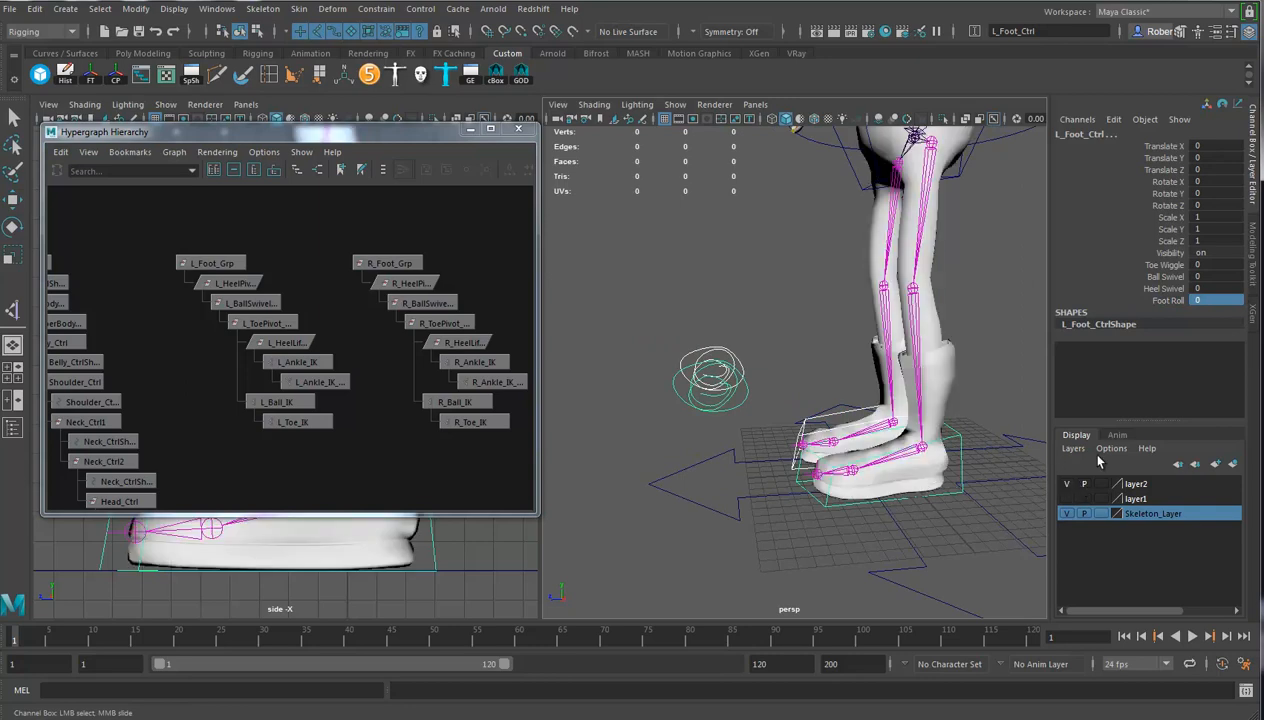
{"action": "left_click", "coordinate": [1166, 300]}
{"action": "mouse_move", "coordinate": [769, 394]}
{"action": "middle_mouse_down"}
{"action": "mouse_move", "coordinate": [808, 397]}
{"action": "mouse_move", "coordinate": [778, 396]}
{"action": "middle_mouse_up"}
{"action": "key", "text": "ctrl+z"}
{"action": "left_click_drag", "start_coordinate": [741, 420], "coordinate": [808, 410], "text": "alt"}
{"action": "middle_click_drag", "start_coordinate": [808, 410], "coordinate": [756, 423], "text": "alt"}
{"action": "right_click_drag", "start_coordinate": [756, 423], "coordinate": [818, 442], "text": "alt"}
{"action": "middle_click_drag", "start_coordinate": [818, 442], "coordinate": [821, 424], "text": "alt"}
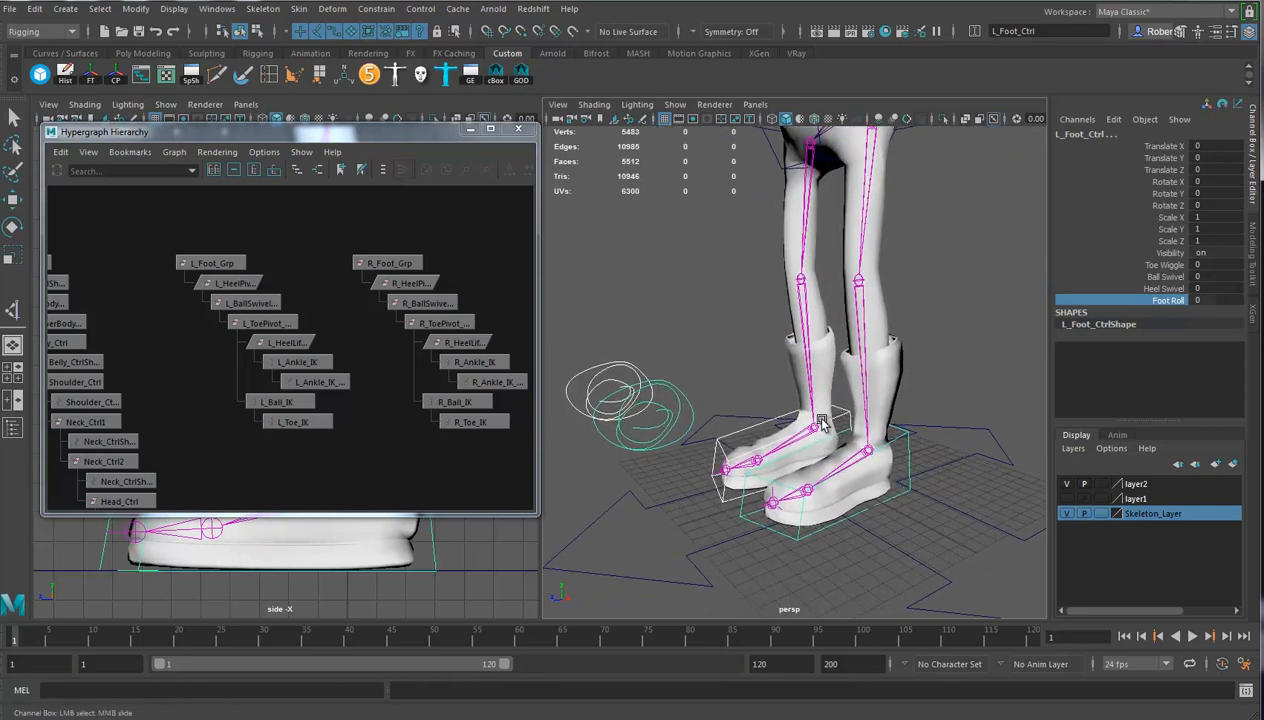
Try moving both foot controls together in the perspective view and undo the move
{"action": "left_click_drag", "start_coordinate": [806, 420], "coordinate": [895, 422], "text": "alt"}
{"action": "key", "text": "w"}
{"action": "left_click_drag", "start_coordinate": [867, 463], "coordinate": [853, 408]}
{"action": "key", "text": "ctrl+z"}
{"action": "key", "text": "ctrl+z"}
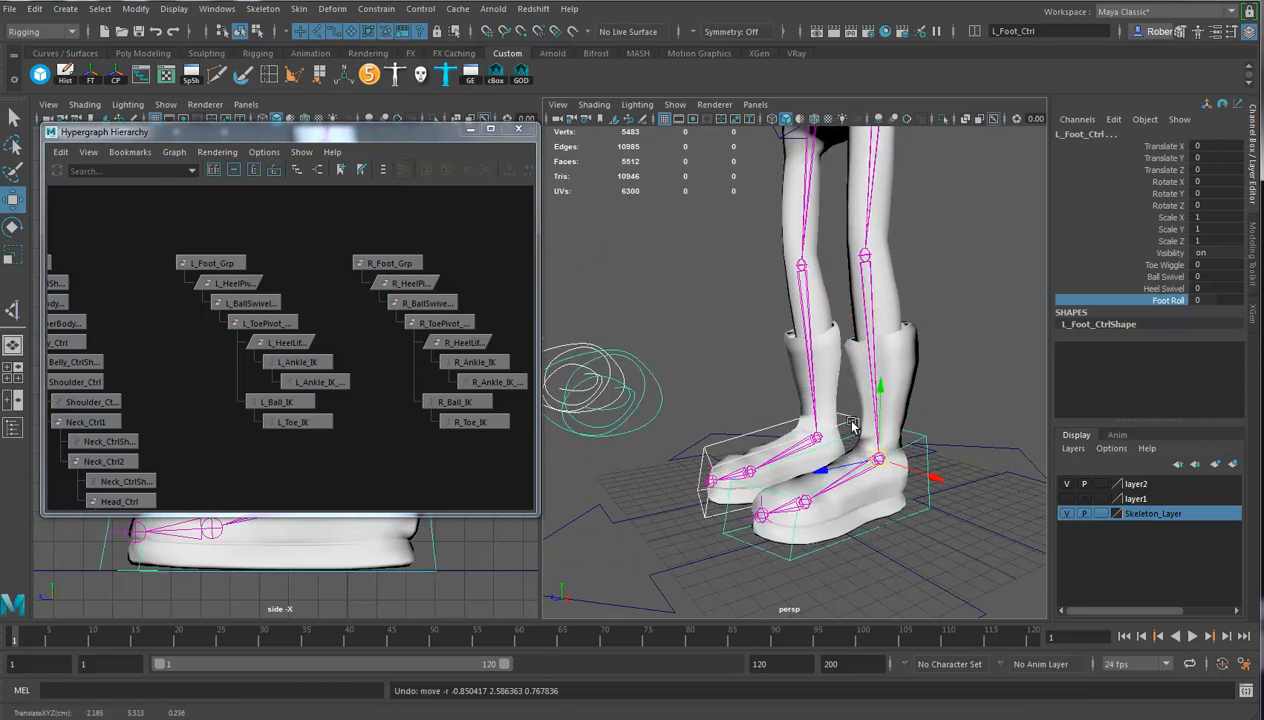
{"action": "left_click_drag", "start_coordinate": [824, 474], "coordinate": [839, 490], "text": "alt"}
{"action": "right_click_drag", "start_coordinate": [839, 490], "coordinate": [878, 496], "text": "alt"}
{"action": "middle_click_drag", "start_coordinate": [878, 496], "coordinate": [838, 435], "text": "alt"}
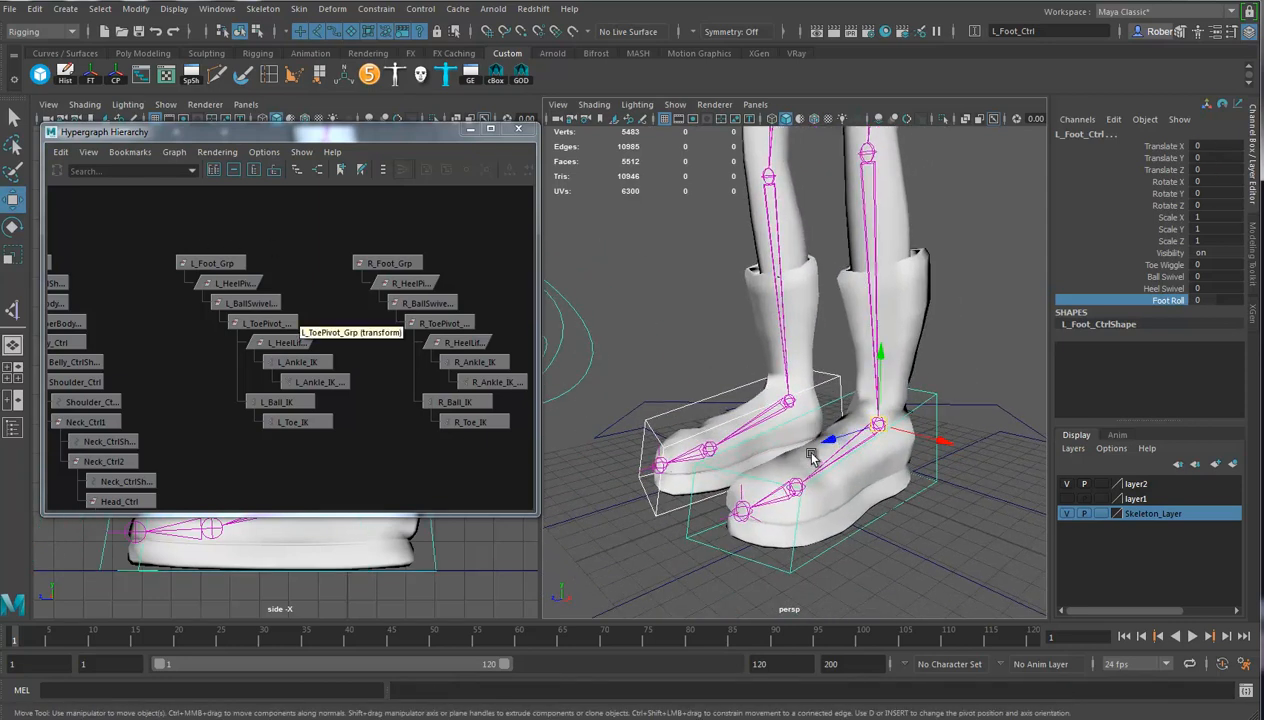
Apply a parent constraint that makes L_Foot_Ctrl follow L_Foot_Grp
{"action": "left_click", "coordinate": [213, 262]}
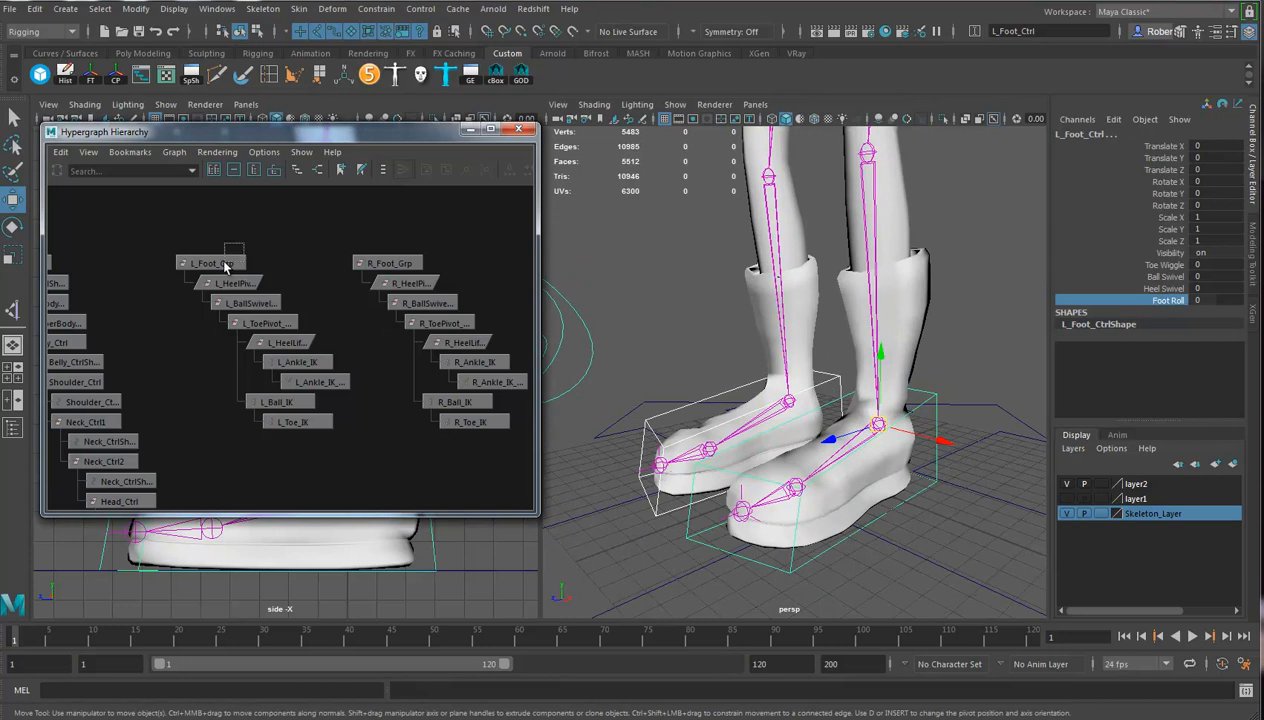
{"action": "left_click", "coordinate": [933, 395]}
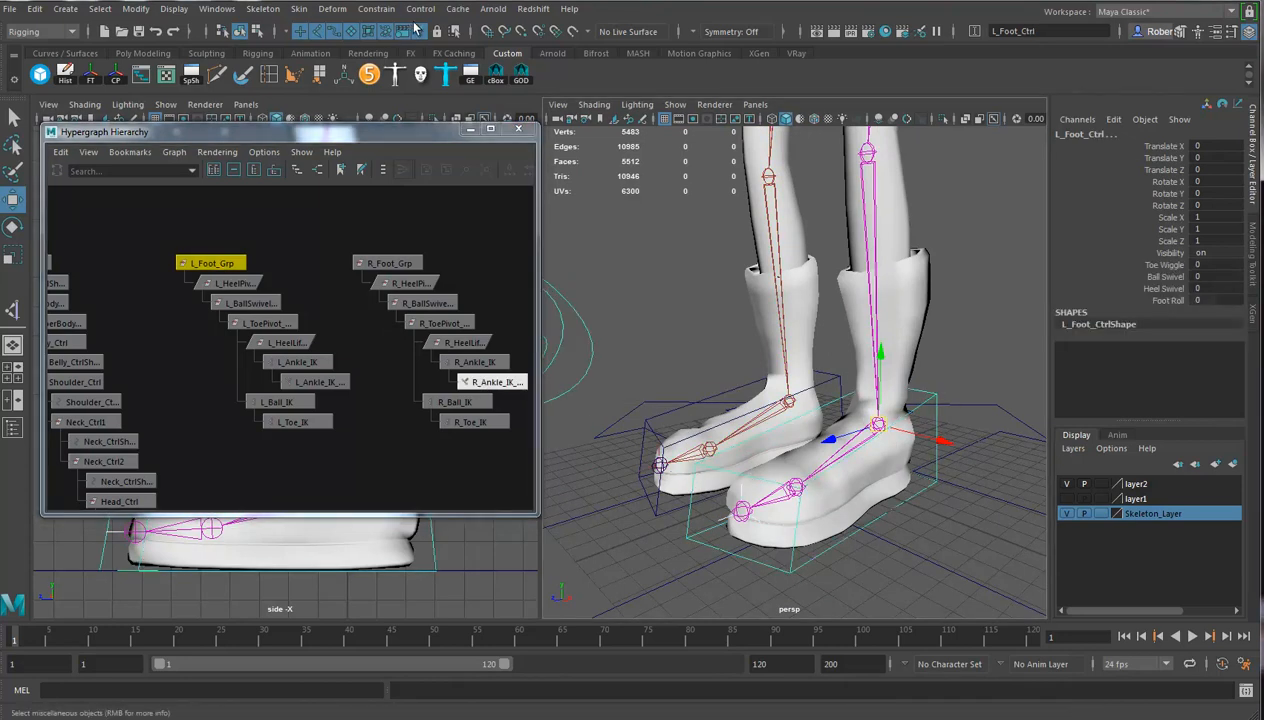
{"action": "left_click", "coordinate": [377, 9]}
{"action": "left_click", "coordinate": [391, 50]}
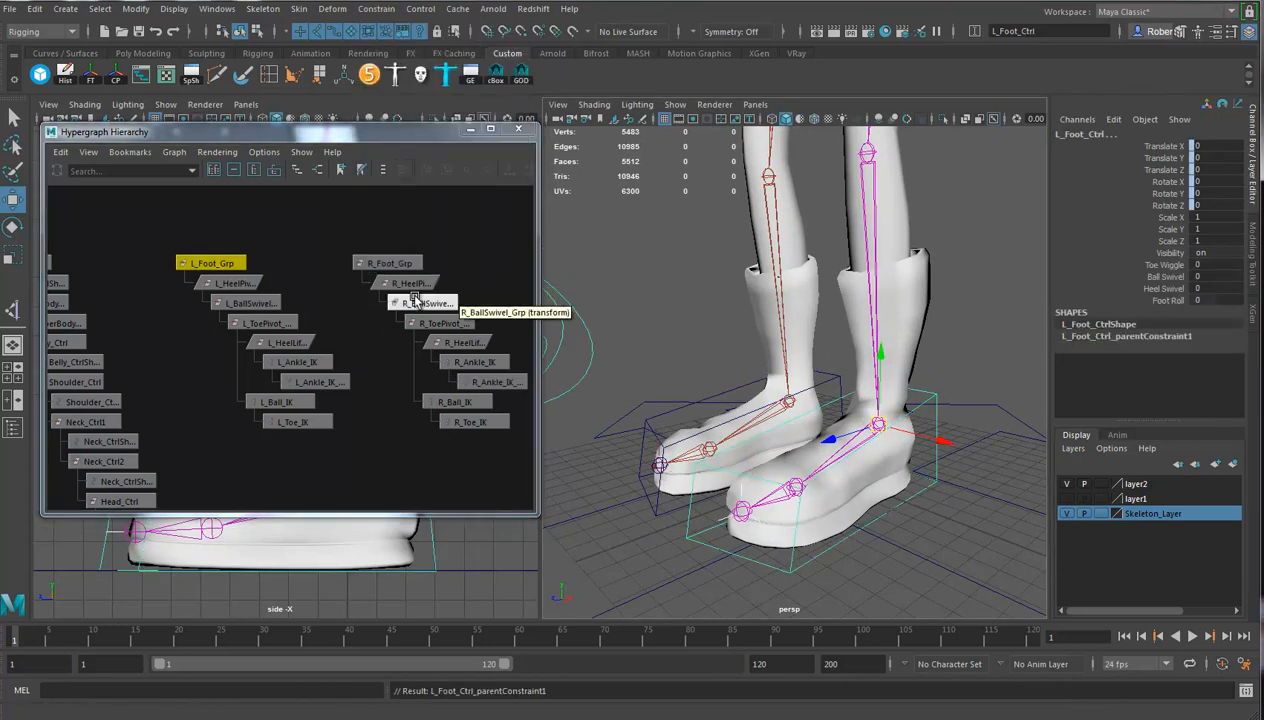
Parent-constrain R_Foot_Grp to R_Foot_Ctrl so that the control drives the group
{"action": "left_click", "coordinate": [838, 386]}
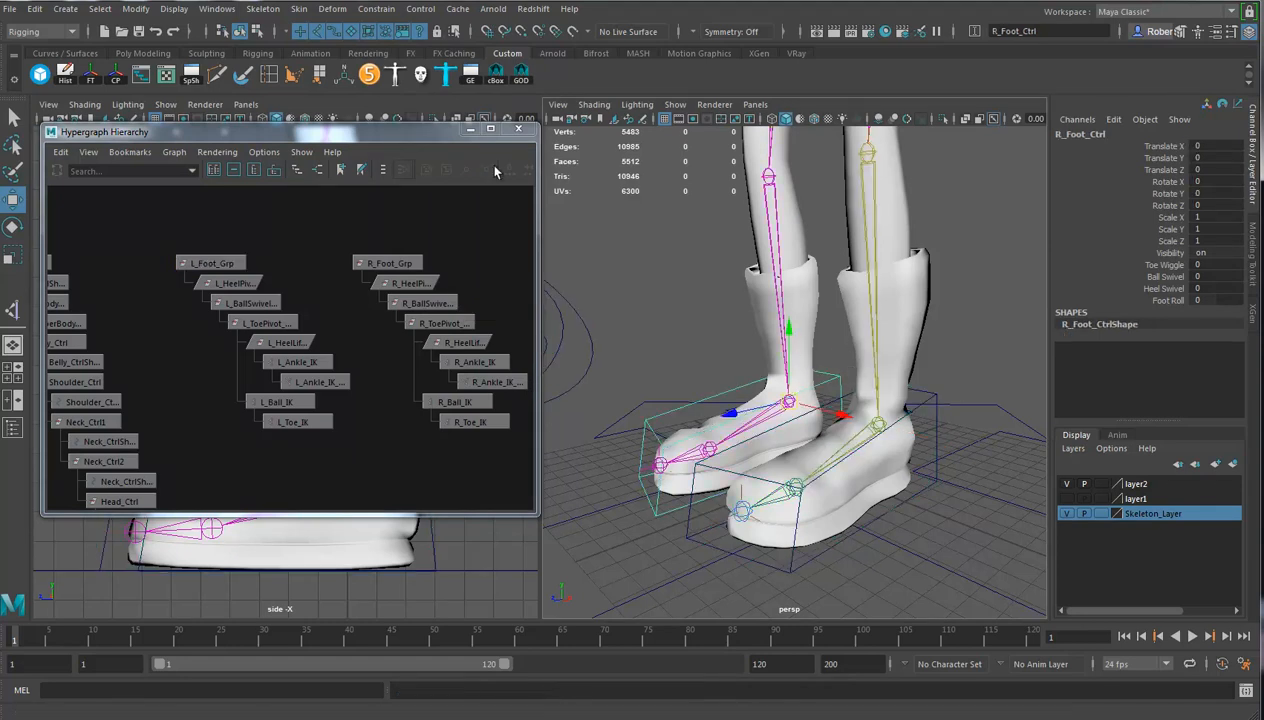
{"action": "left_click", "coordinate": [421, 260], "text": "shift"}
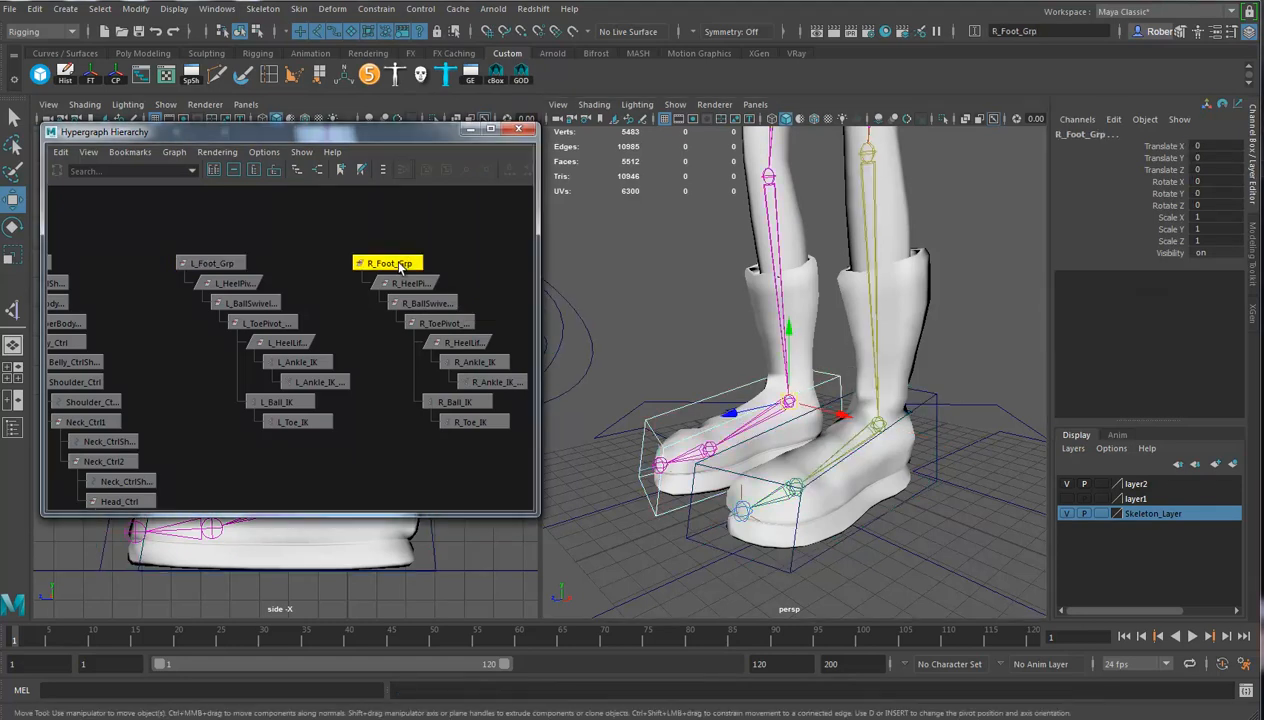
{"action": "left_click", "coordinate": [376, 9]}
{"action": "left_click", "coordinate": [391, 47]}
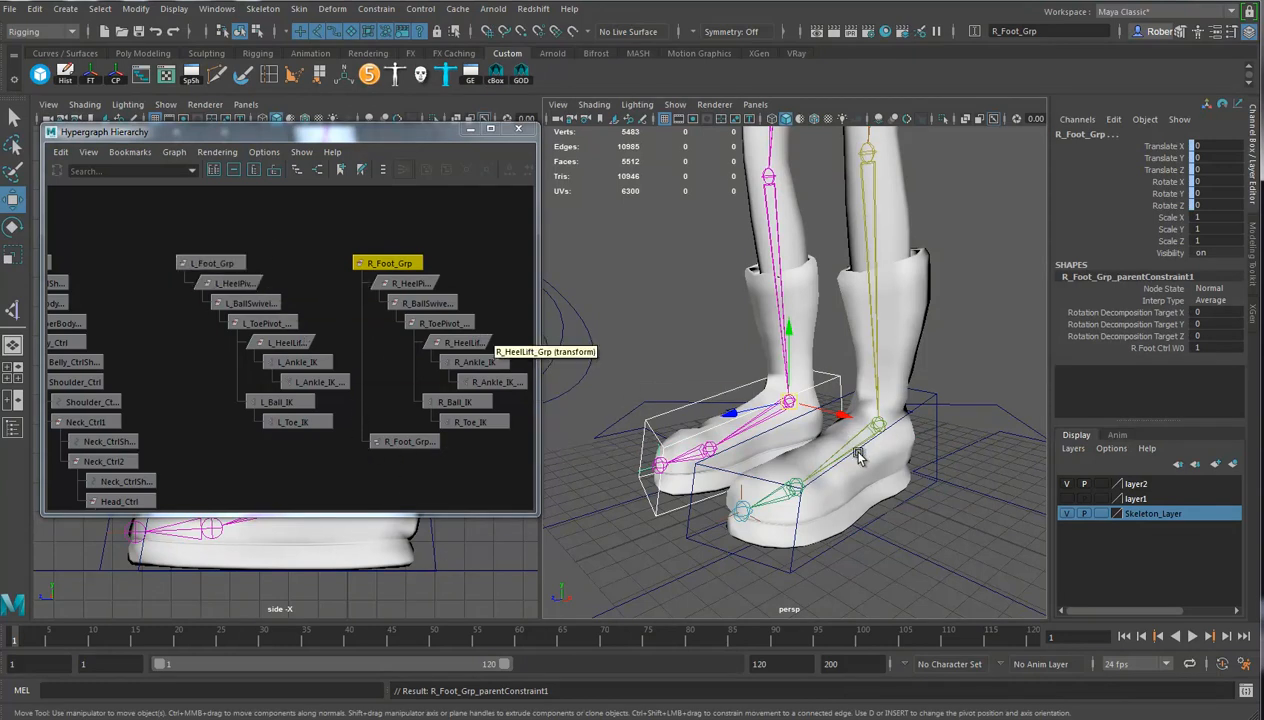
Find L_Foot_Ctrl in the hierarchy and delete the parent constraint beneath it
{"action": "left_click", "coordinate": [940, 397]}
{"action": "key", "text": "f"}
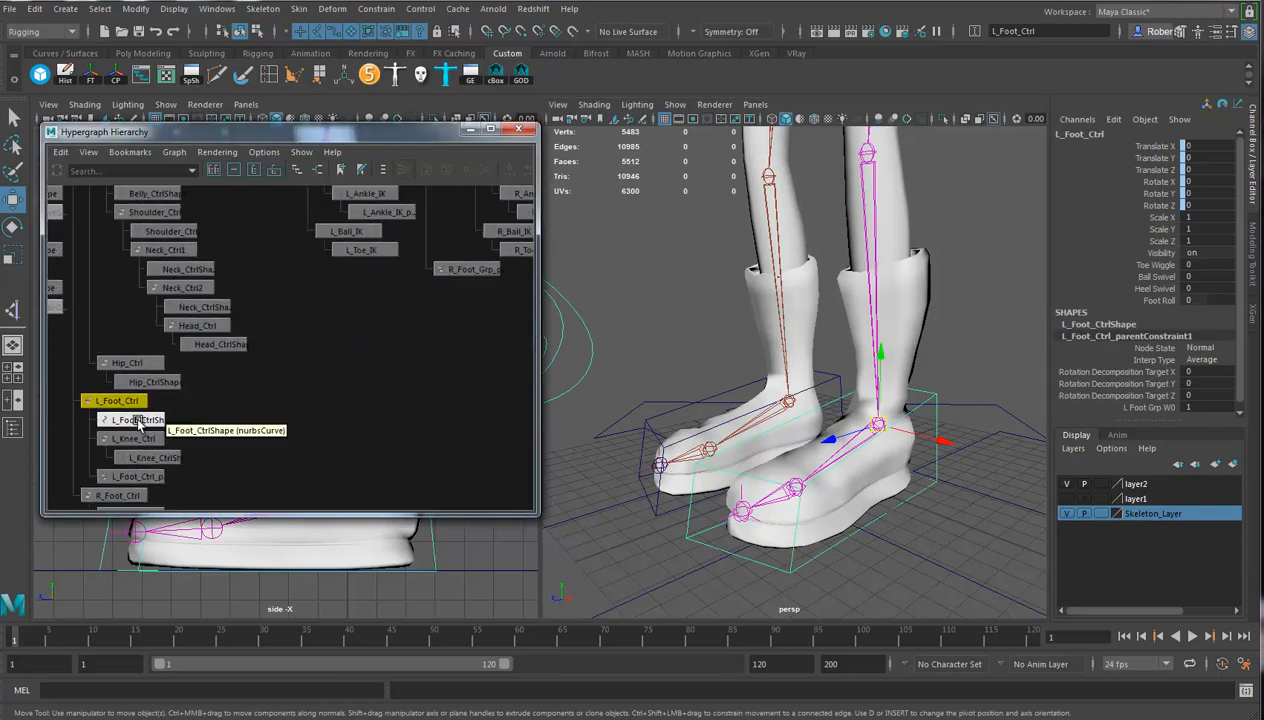
{"action": "key", "text": "f"}
{"action": "left_click", "coordinate": [195, 416]}
{"action": "key", "text": "Delete"}
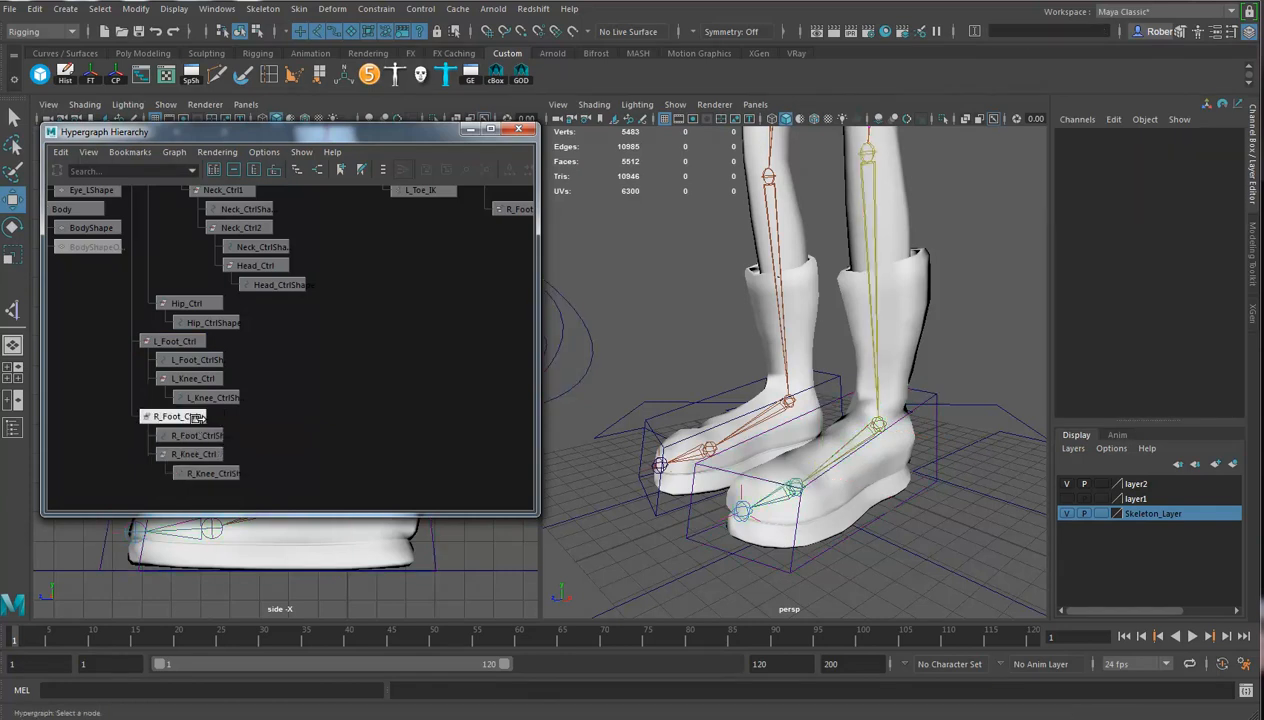
Parent-constrain L_Foot_Grp to L_Foot_Ctrl so that the control drives the group
{"action": "left_click", "coordinate": [937, 397]}
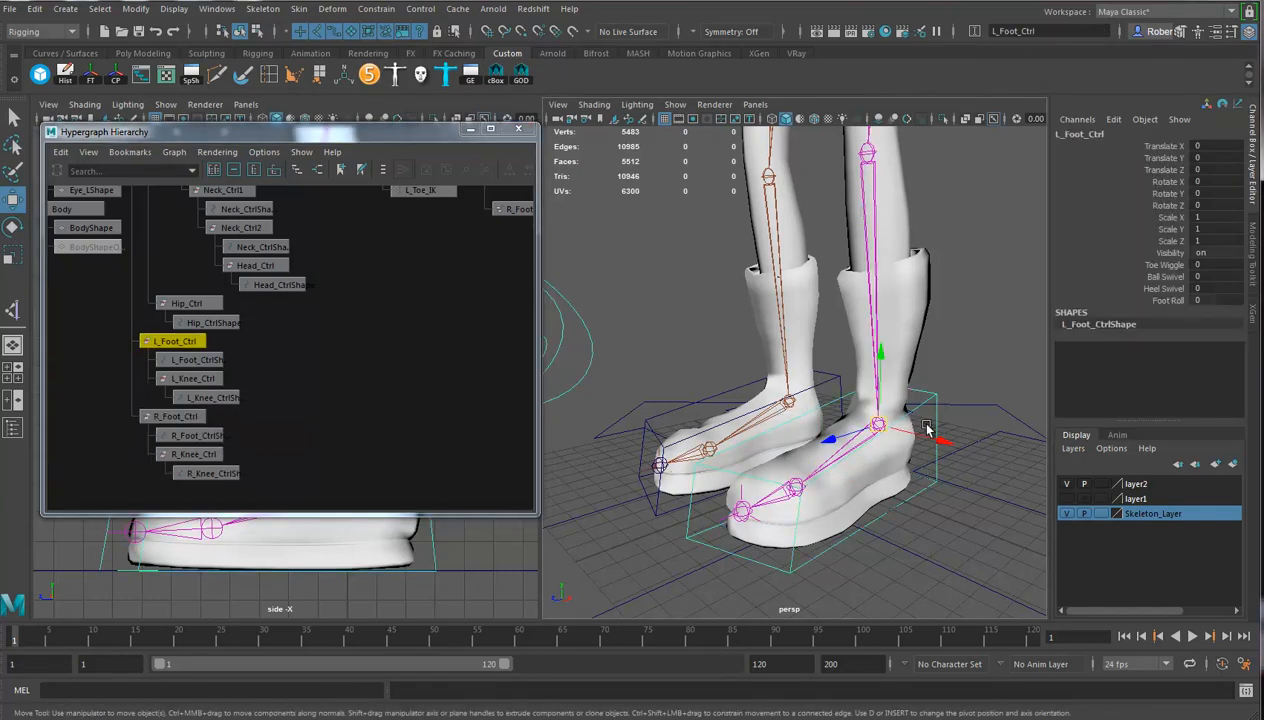
{"action": "middle_click_drag", "start_coordinate": [350, 360], "coordinate": [291, 450], "text": "alt"}
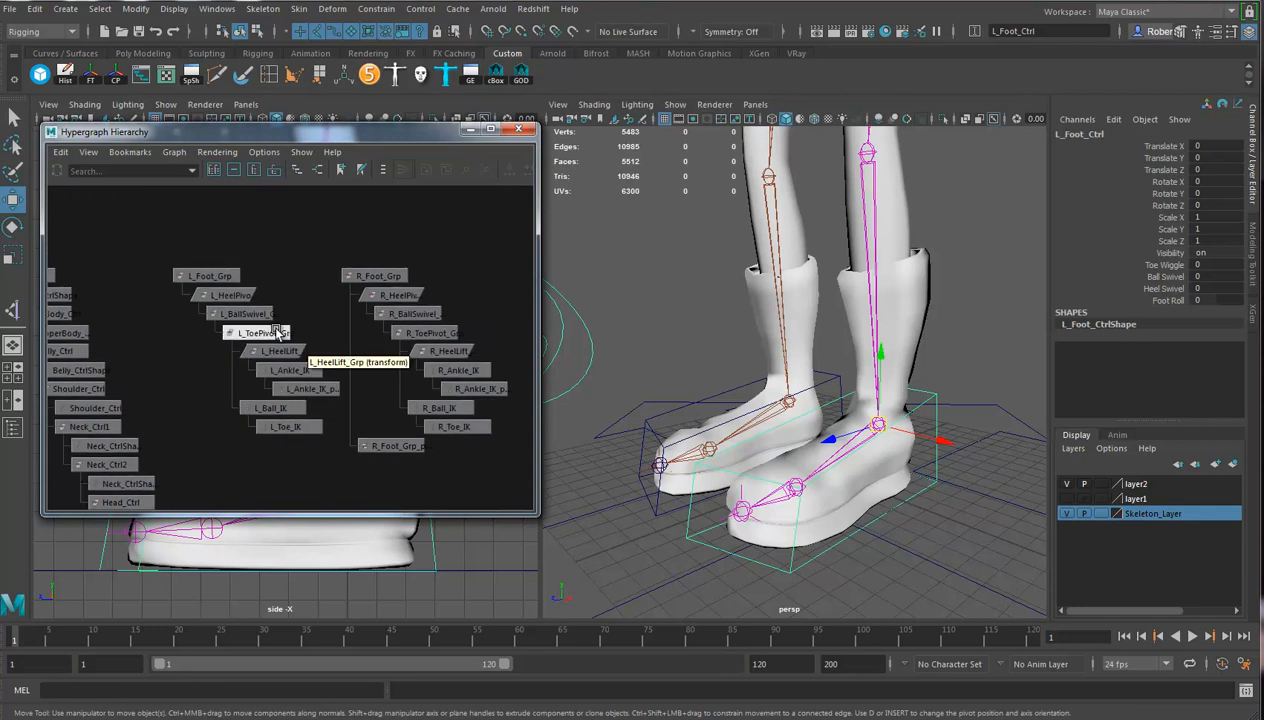
{"action": "left_click", "coordinate": [212, 277]}
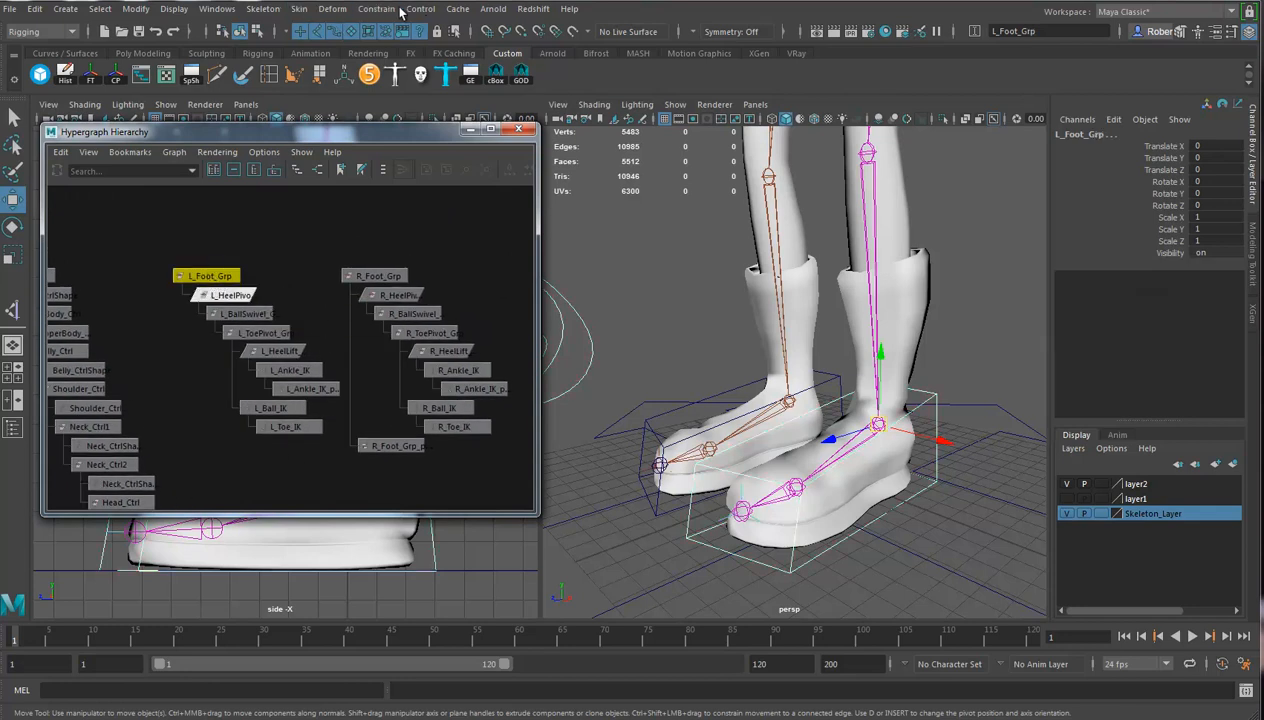
{"action": "left_click", "coordinate": [378, 9]}
{"action": "left_click", "coordinate": [400, 47]}
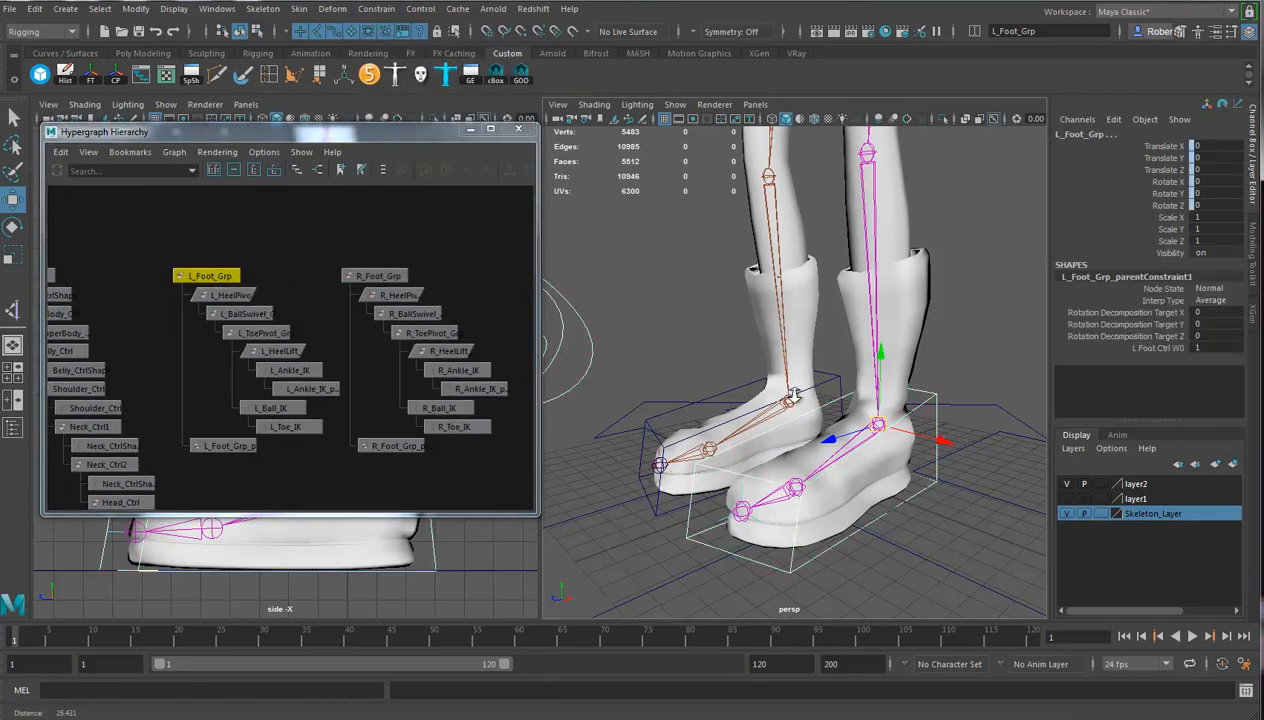
Group L_Foot_Grp and R_Foot_Grp together and rename the new group DonutTouch_Grp
{"action": "scroll", "coordinate": [640, 400], "scroll_direction": "down", "scroll_amount": 4}
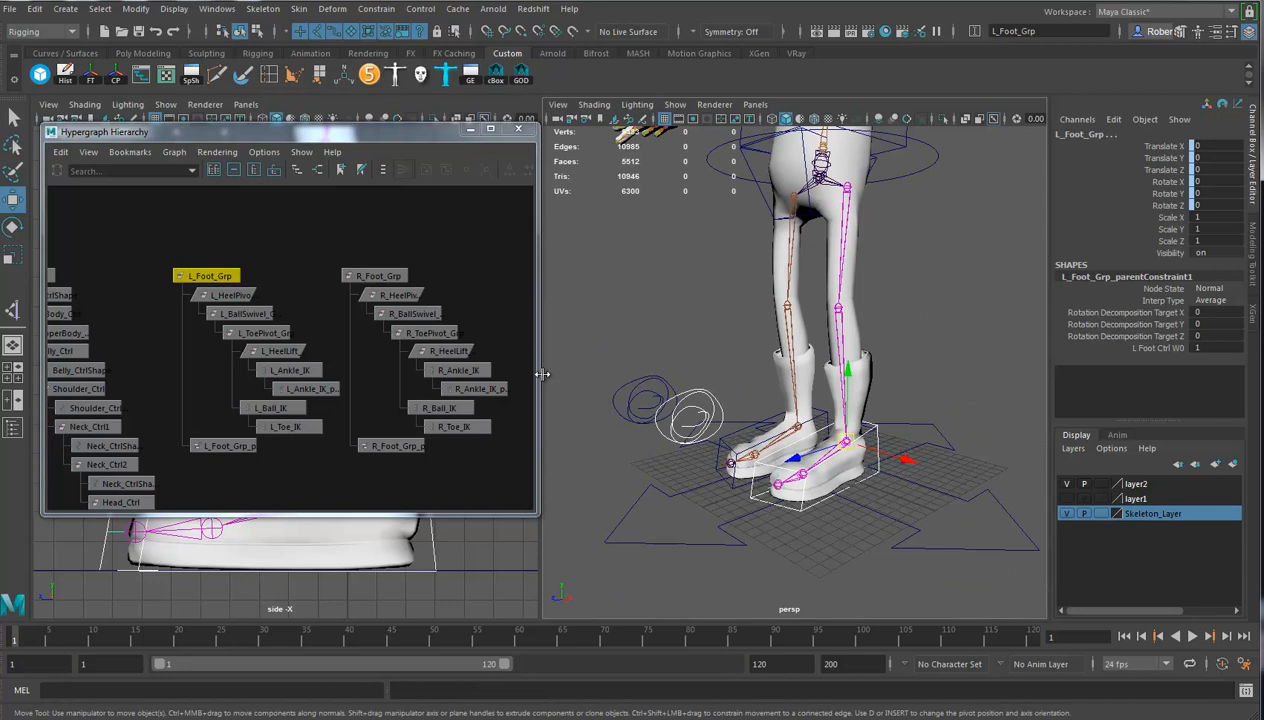
{"action": "left_click", "coordinate": [378, 276], "text": "shift"}
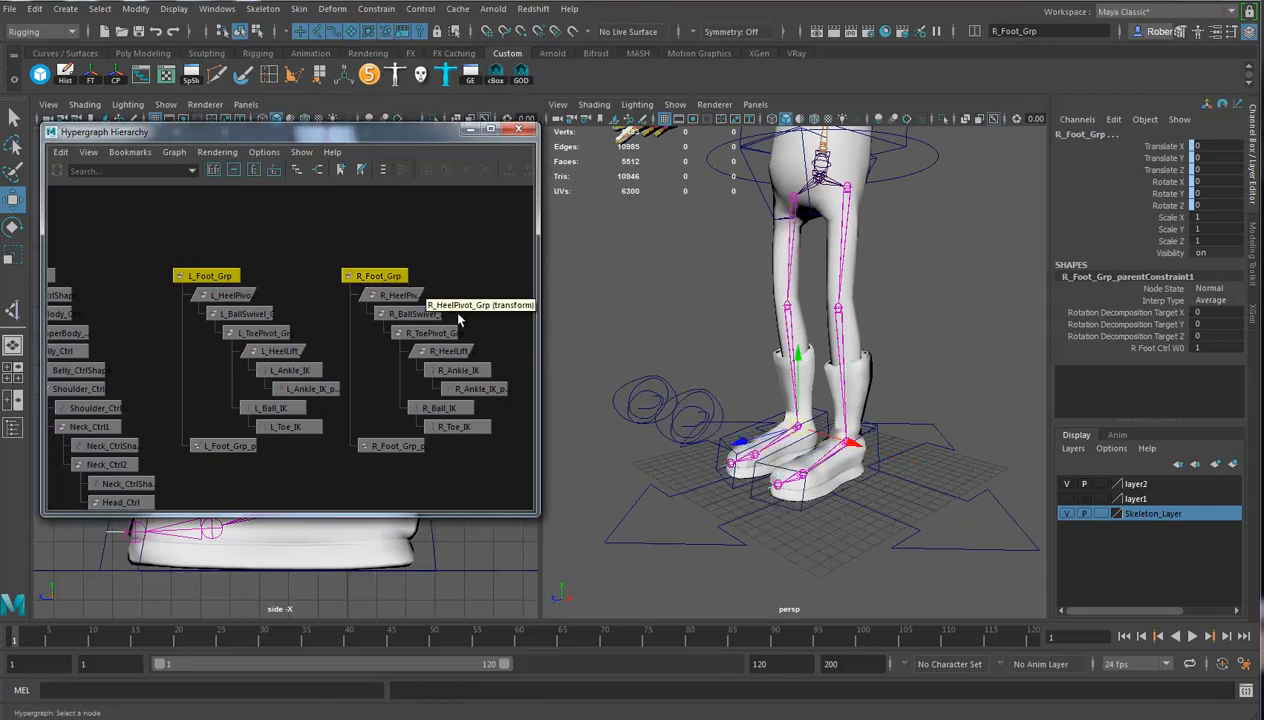
{"action": "key", "text": "ctrl+g"}
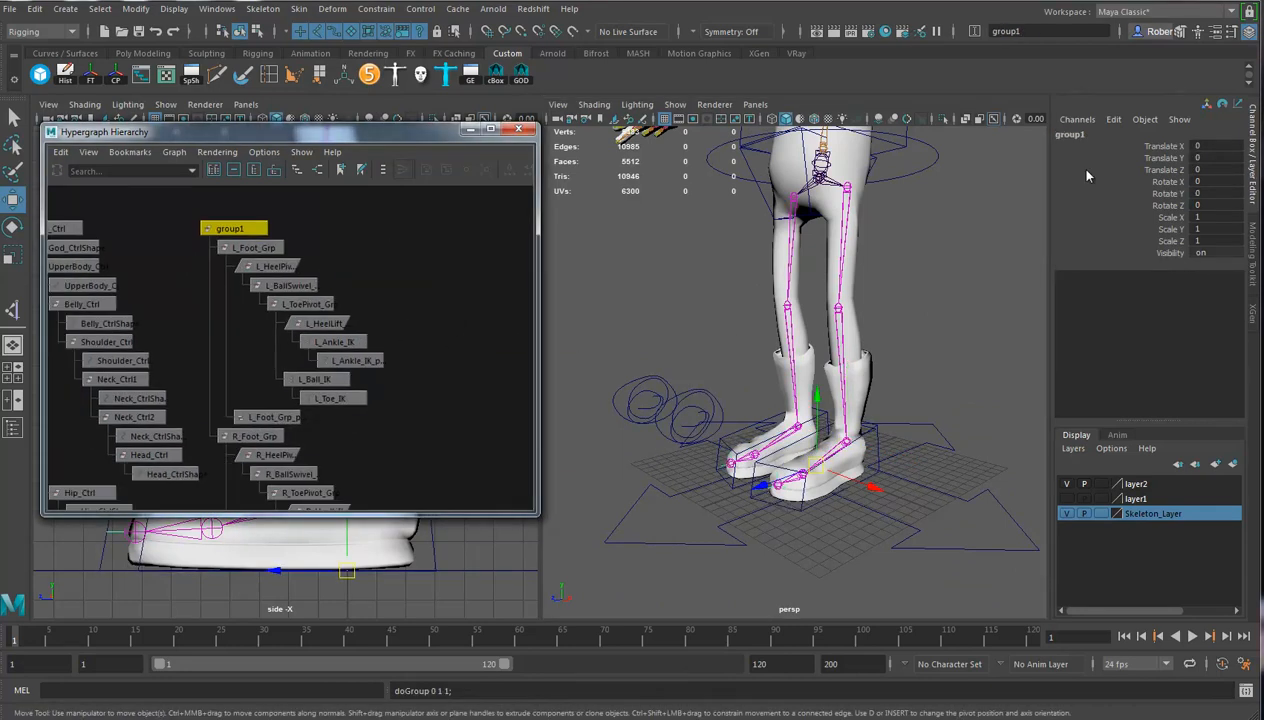
{"action": "double_click", "coordinate": [1072, 134]}
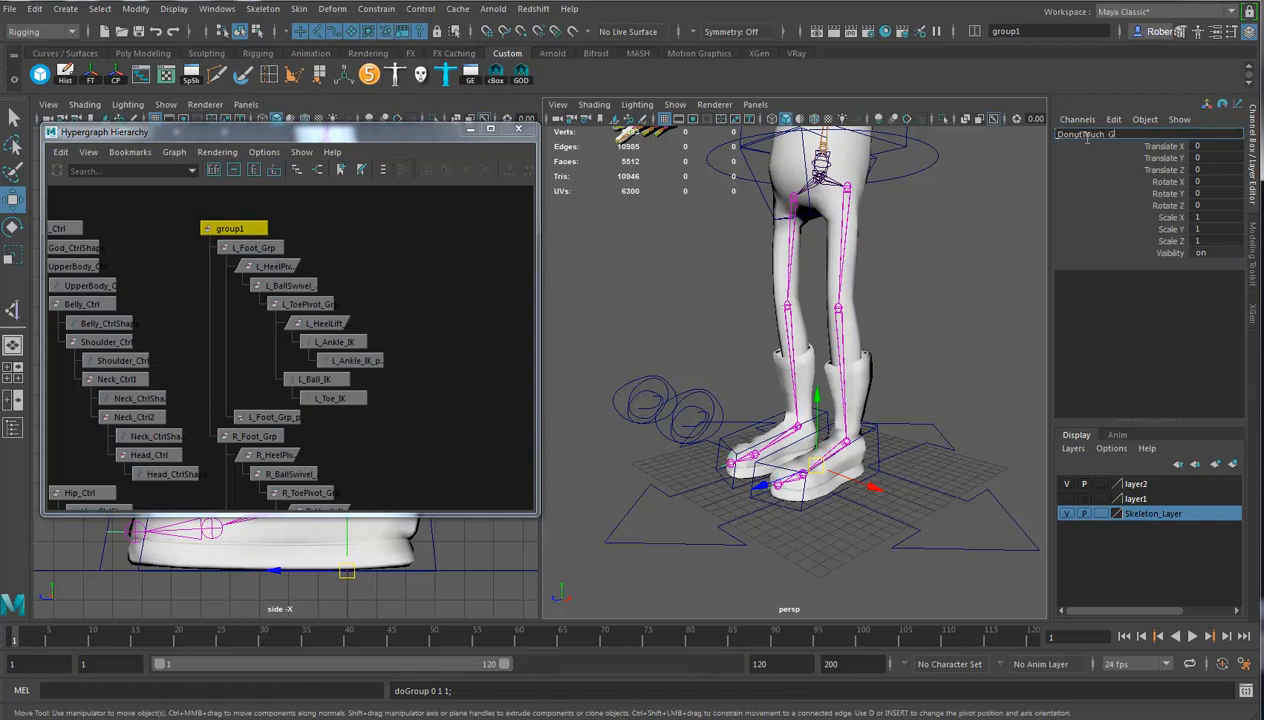
{"action": "type", "text": "DonutTouch_Grp"}
{"action": "key", "text": "Return"}
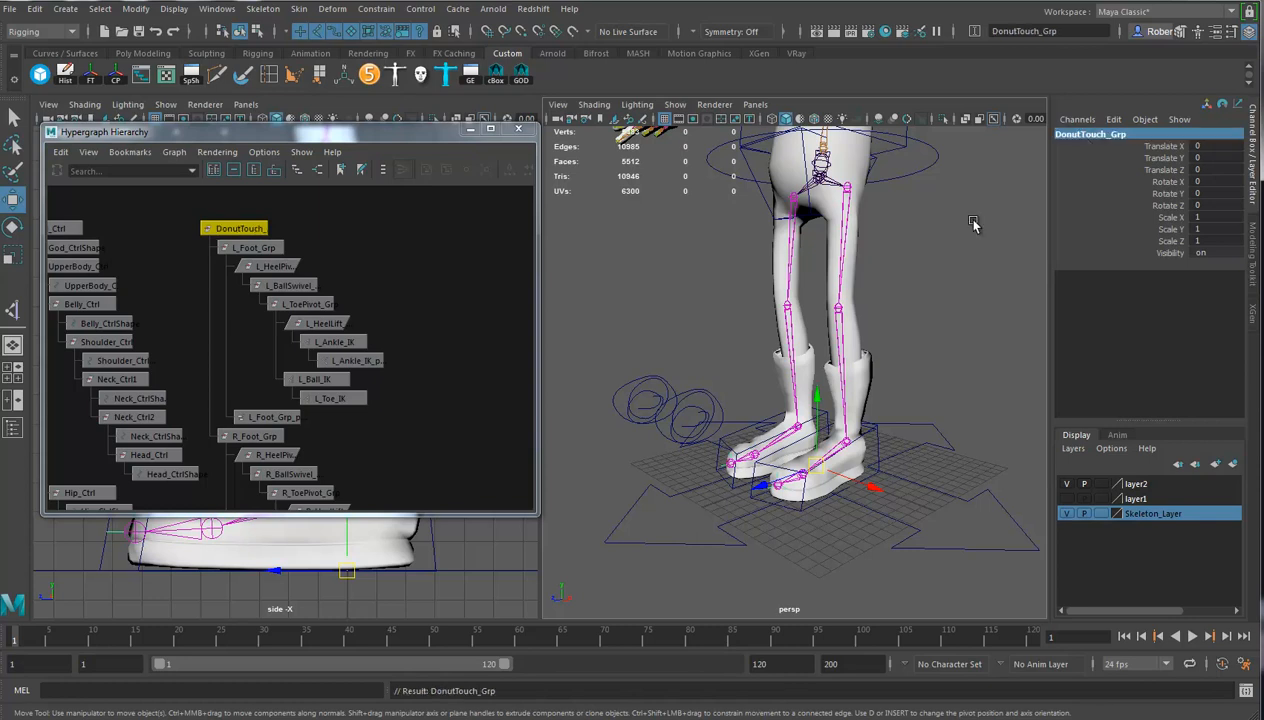
Examine the full node hierarchy and the whole rigged character
{"action": "key", "text": "a"}
{"action": "middle_click_drag", "start_coordinate": [296, 397], "coordinate": [351, 331], "text": "alt"}
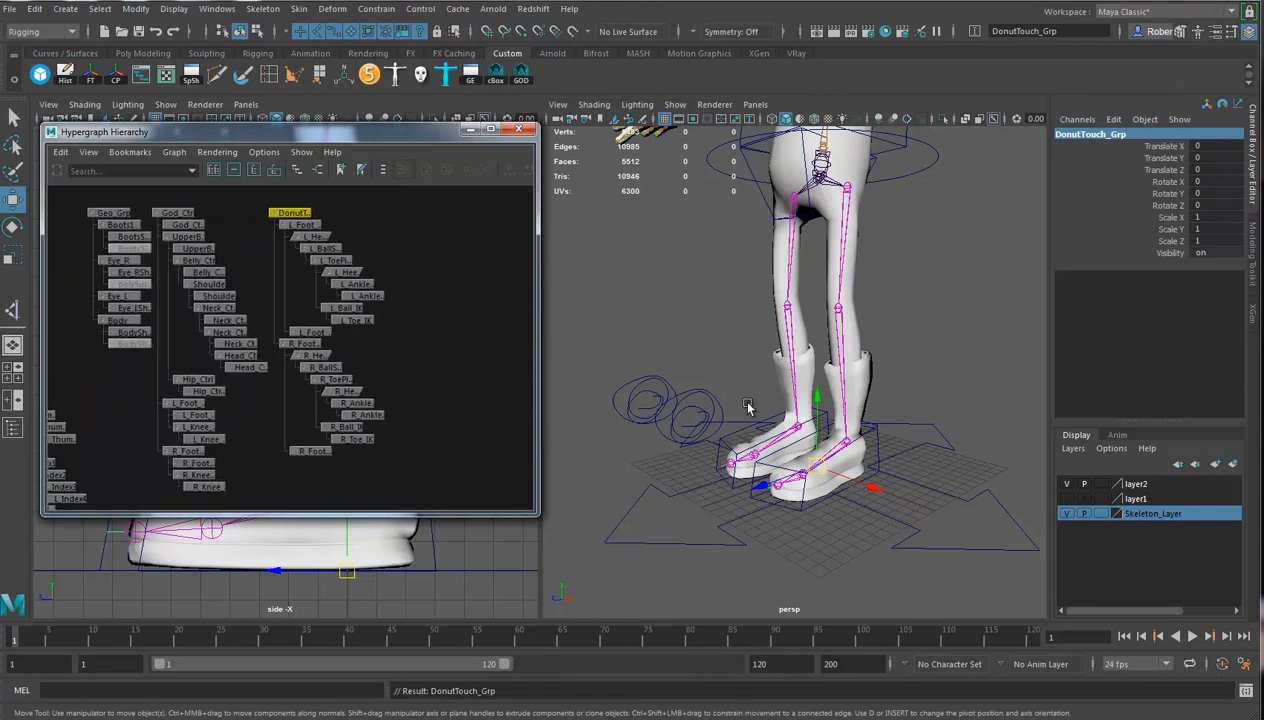
{"action": "middle_click_drag", "start_coordinate": [742, 426], "coordinate": [725, 530], "text": "alt"}
{"action": "left_click_drag", "start_coordinate": [725, 530], "coordinate": [841, 491], "text": "alt"}
{"action": "right_click_drag", "start_coordinate": [841, 491], "coordinate": [772, 472], "text": "alt"}
{"action": "left_click_drag", "start_coordinate": [770, 472], "coordinate": [1043, 410], "text": "alt"}
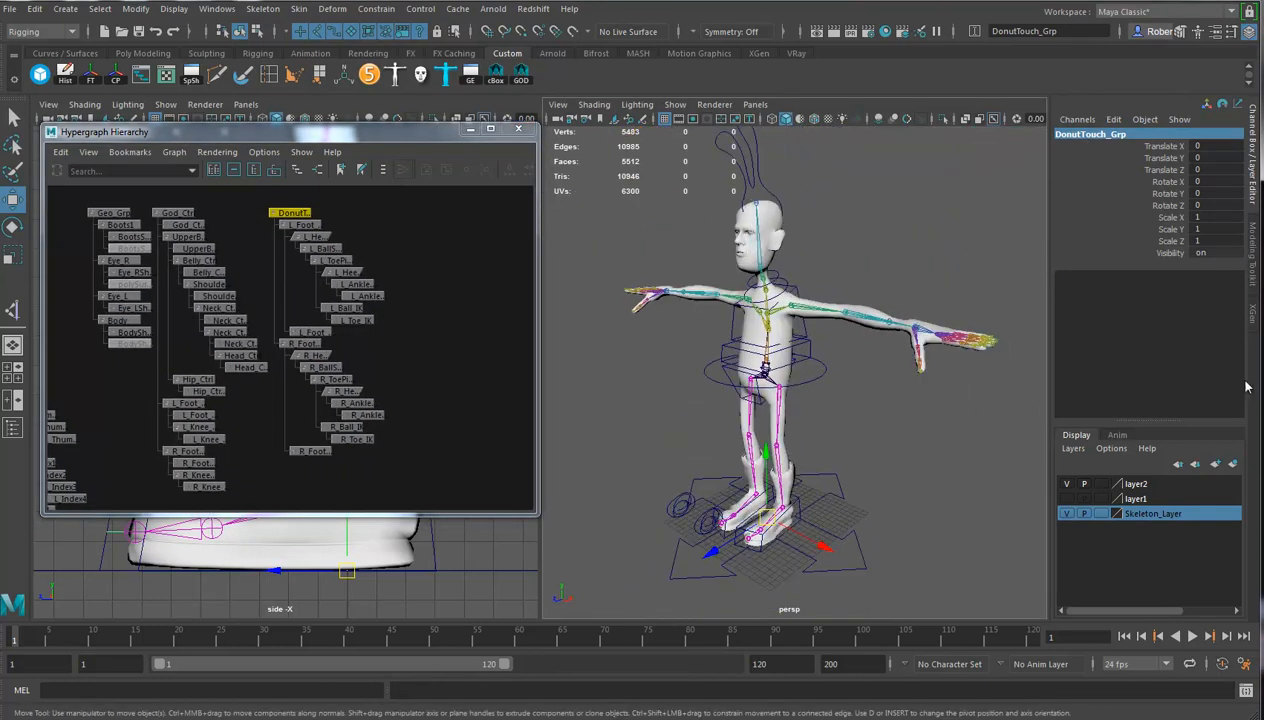